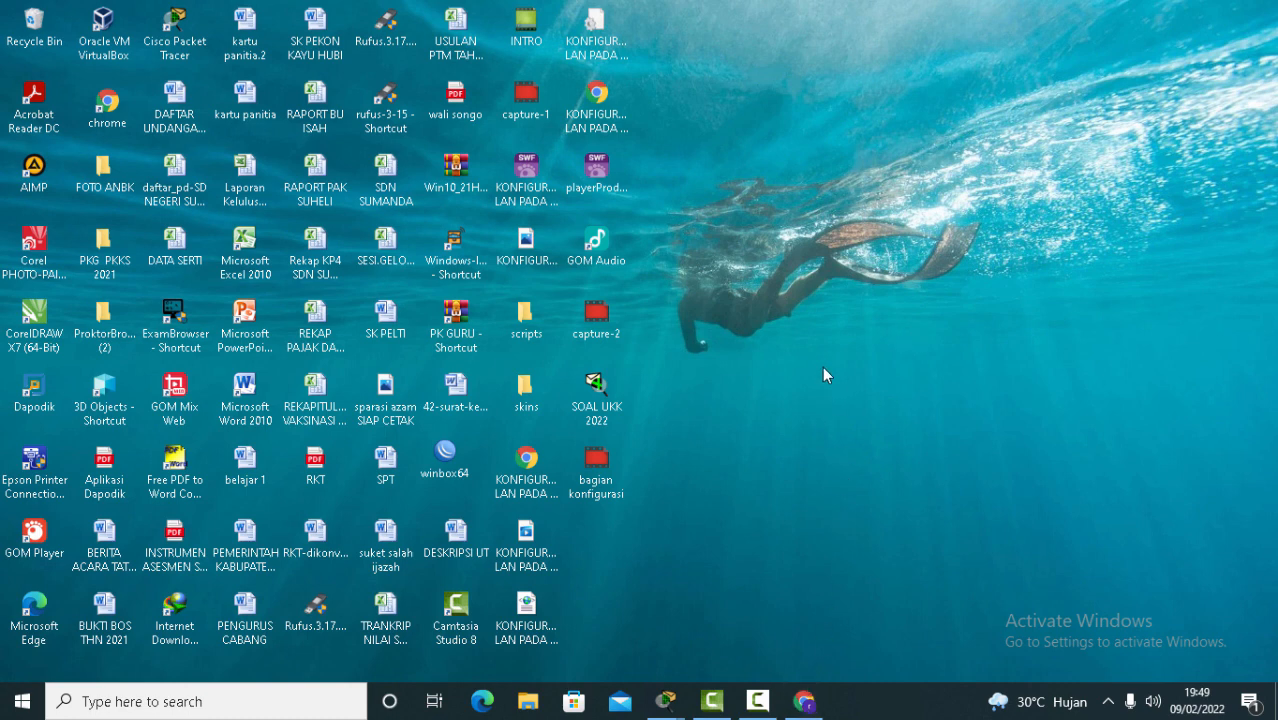
# Check the task diagram, then switch to the finished reference topology in Packet Tracer.
pyautogui.click(804, 701)
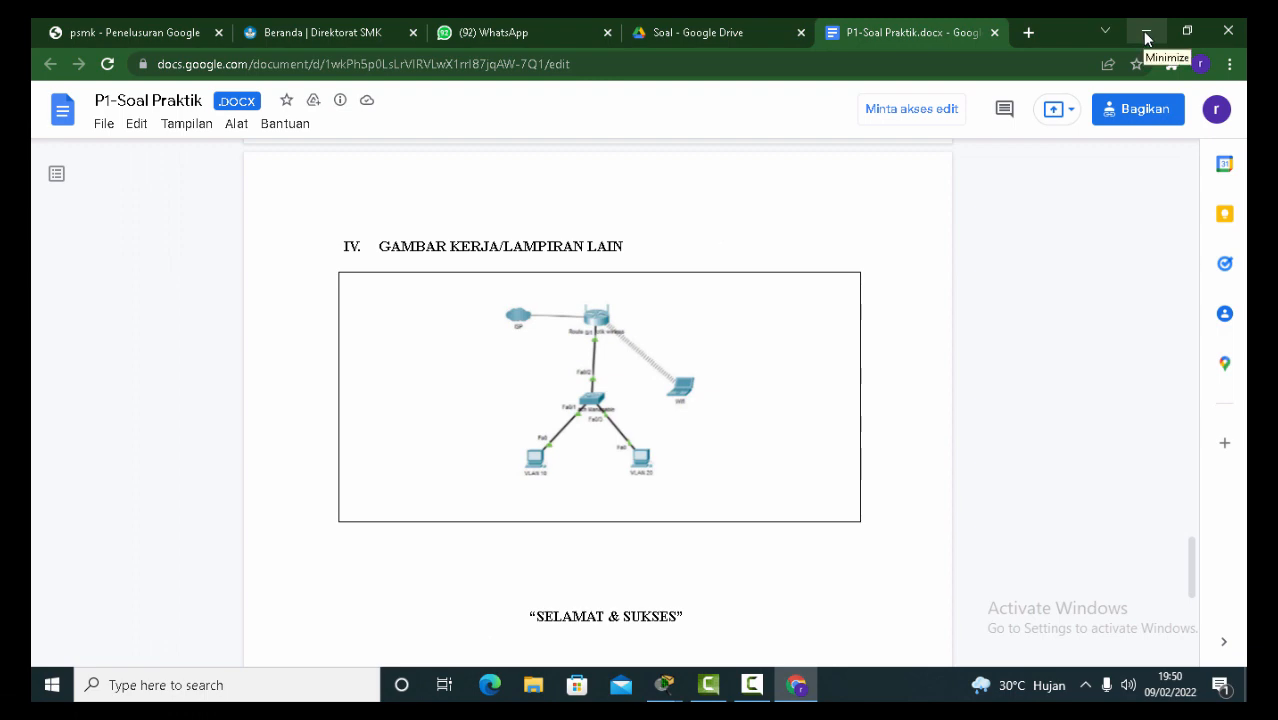
pyautogui.click(1146, 35)
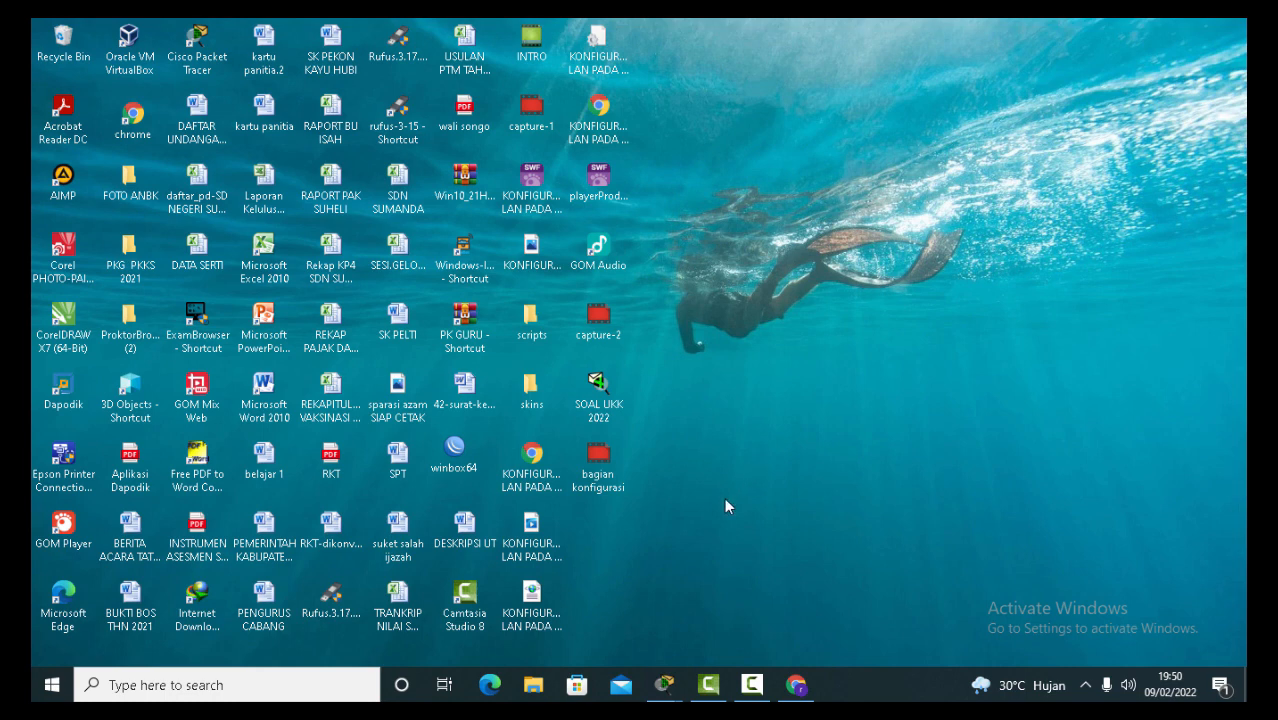
pyautogui.click(663, 688)
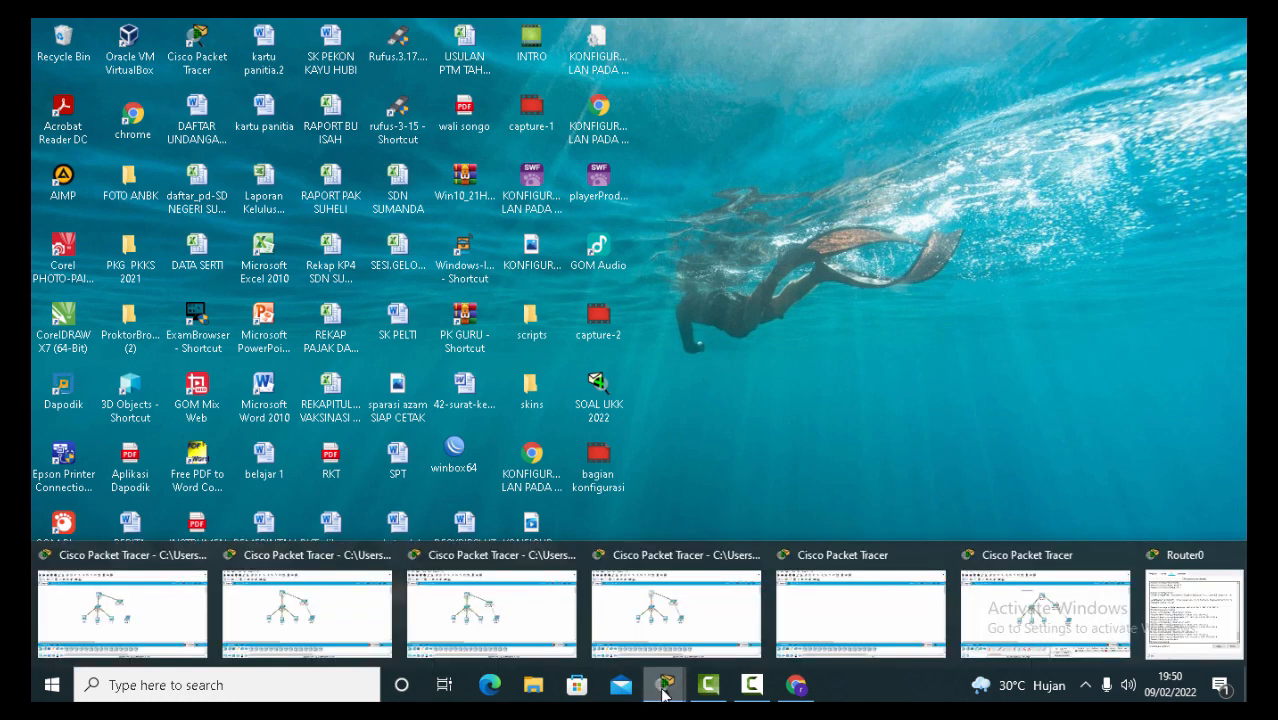
pyautogui.click(1030, 625)
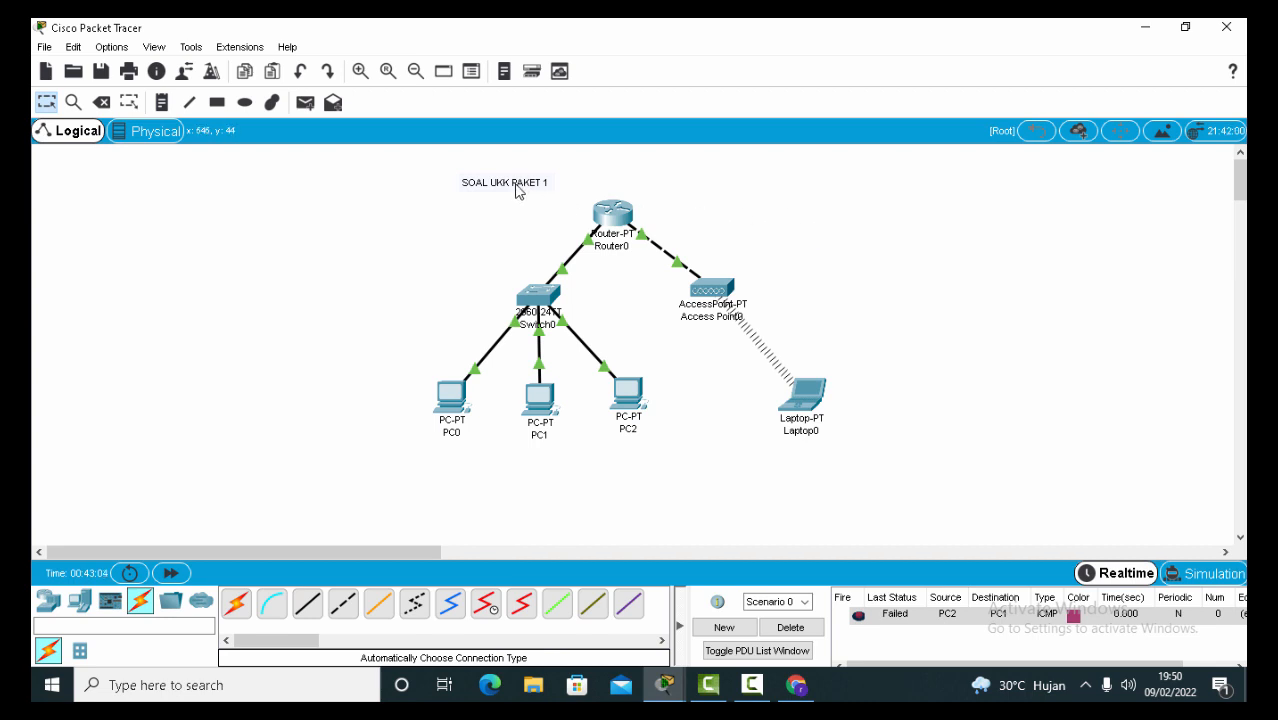
# Move the SOAL UKK PAKET 1 note up-left and reposition Router0 slightly.
pyautogui.moveTo(517, 190); pyautogui.dragTo(487, 186)
pyautogui.click(806, 227)
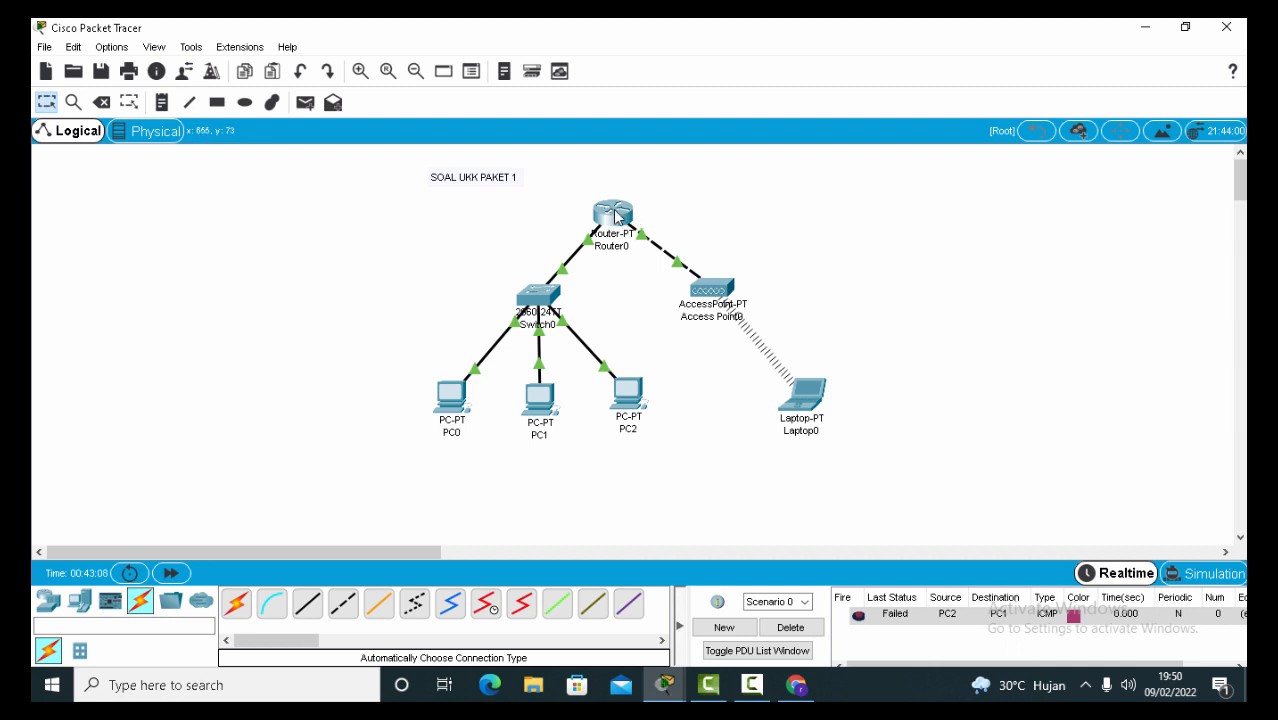
pyautogui.moveTo(614, 213); pyautogui.dragTo(601, 194)
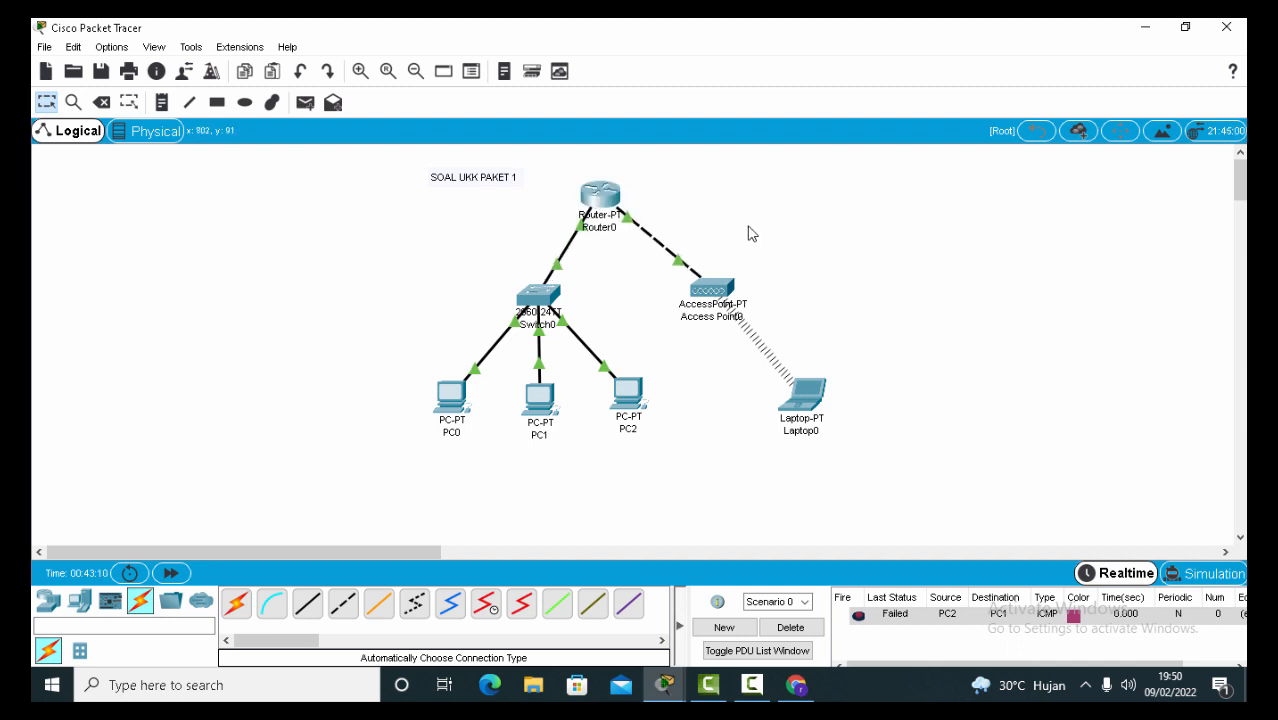
pyautogui.moveTo(607, 200); pyautogui.dragTo(616, 200)
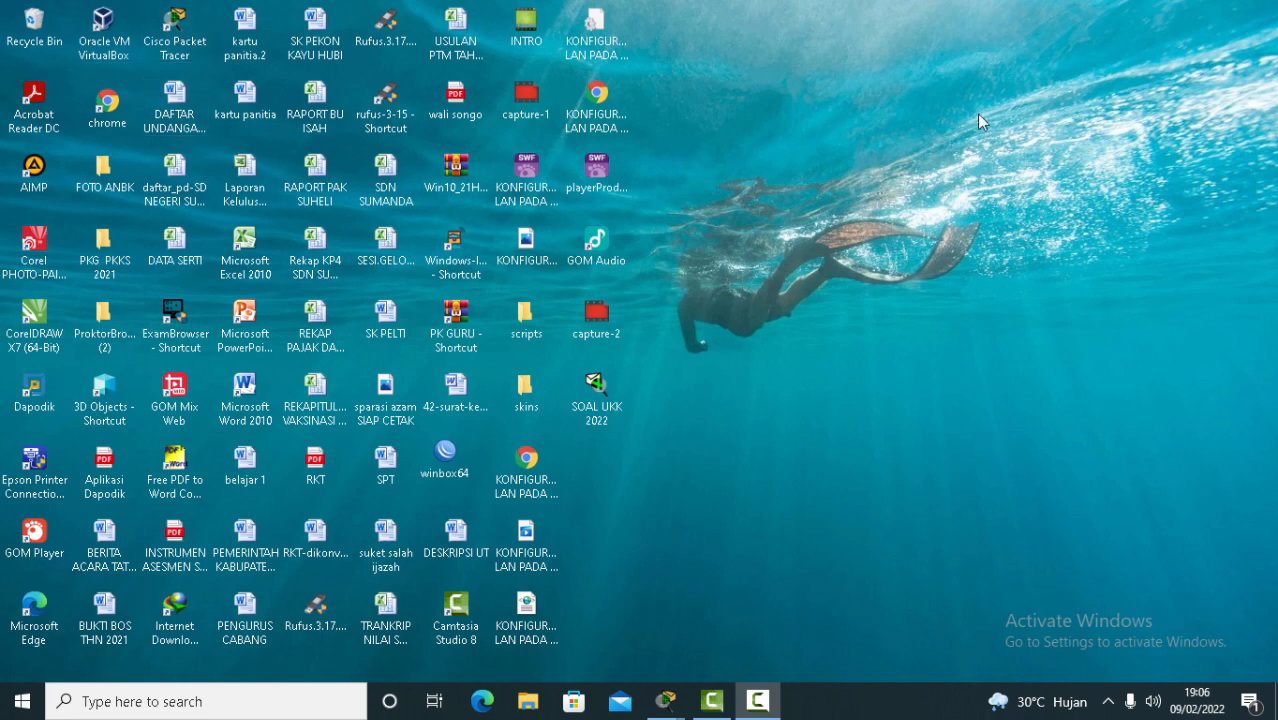
# Launch a new Cisco Packet Tracer instance from its desktop shortcut.
pyautogui.click(178, 28)
pyautogui.doubleClick(178, 28)
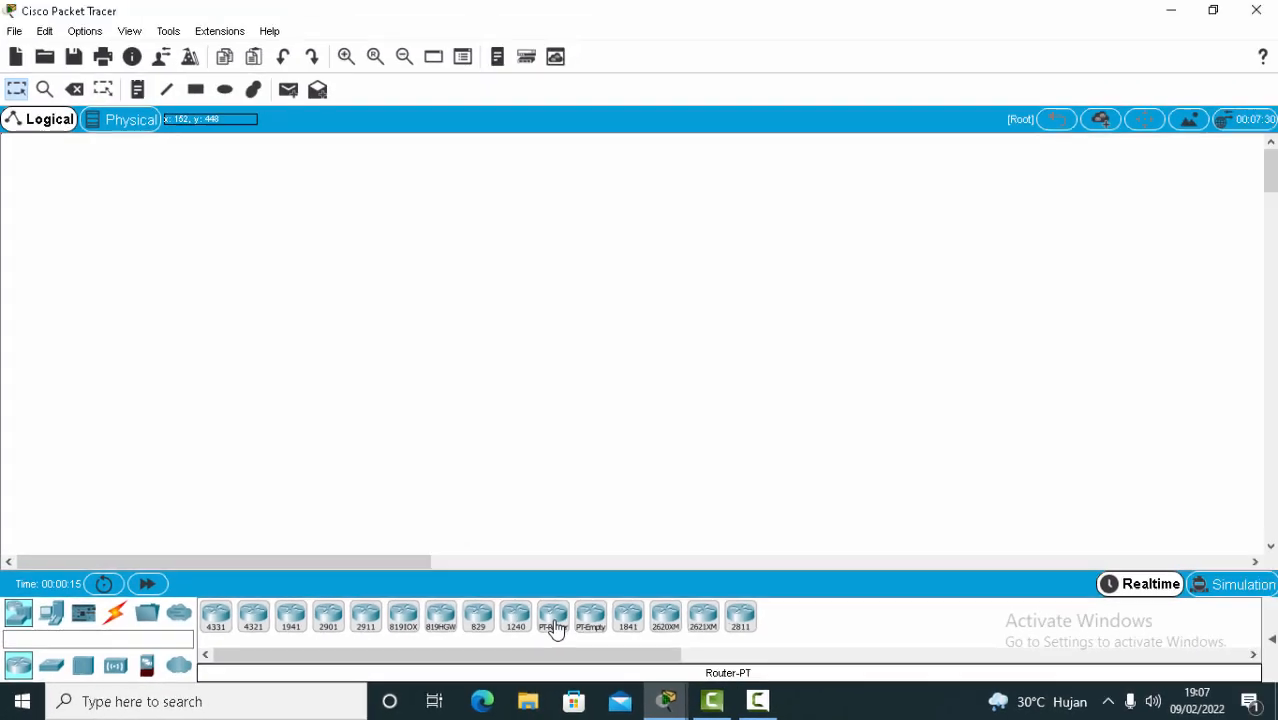
# Place a generic Router-PT and a 2960 switch below it on the workspace.
pyautogui.moveTo(556, 628); pyautogui.dragTo(538, 206)
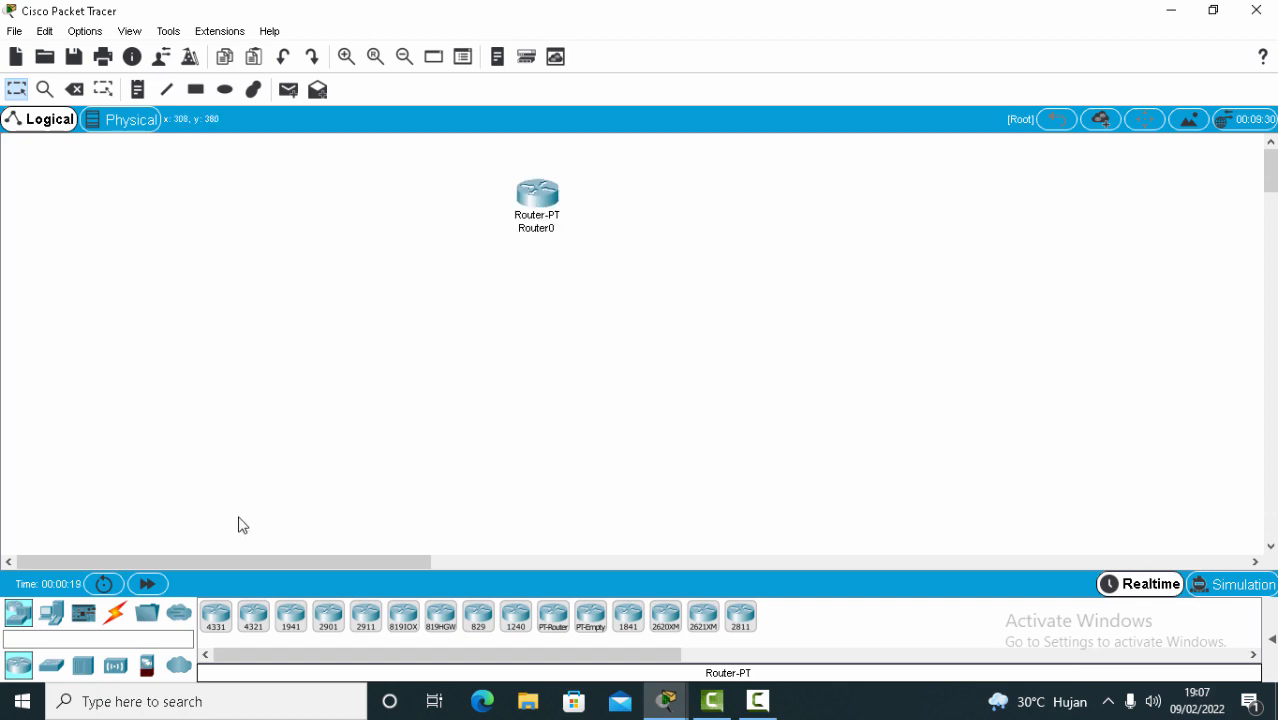
pyautogui.click(52, 666)
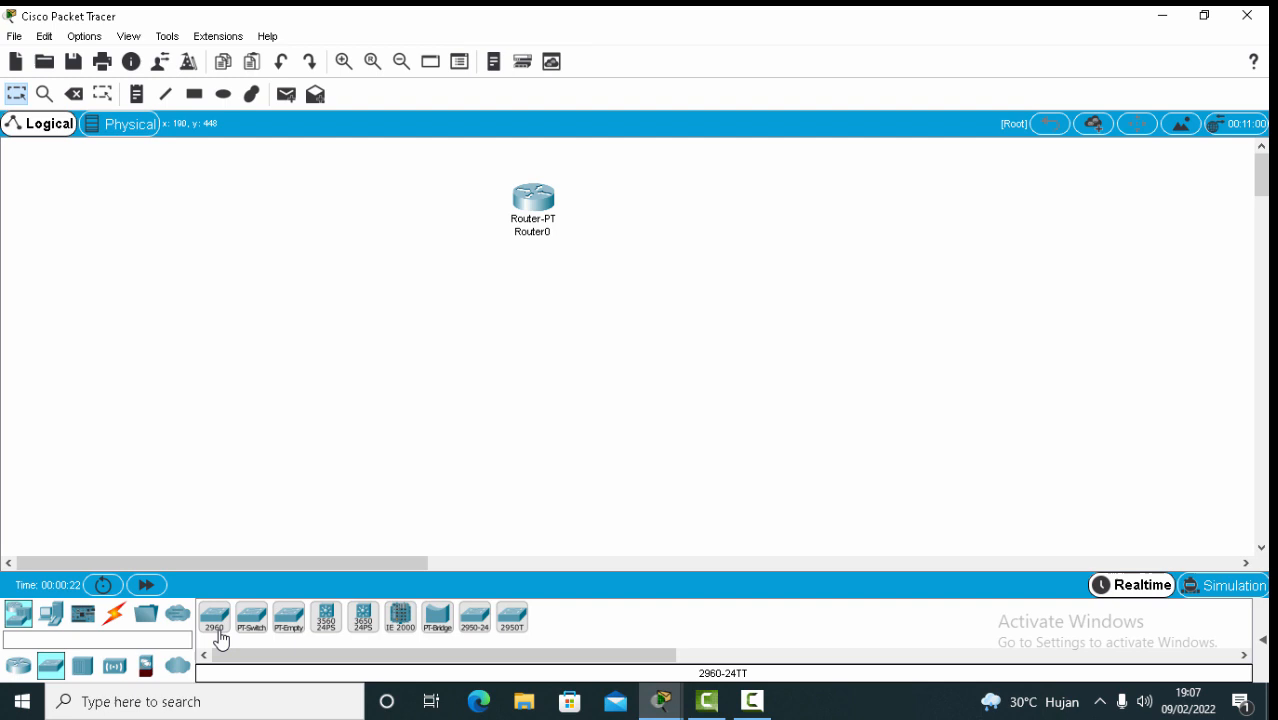
pyautogui.moveTo(220, 640); pyautogui.dragTo(543, 300)
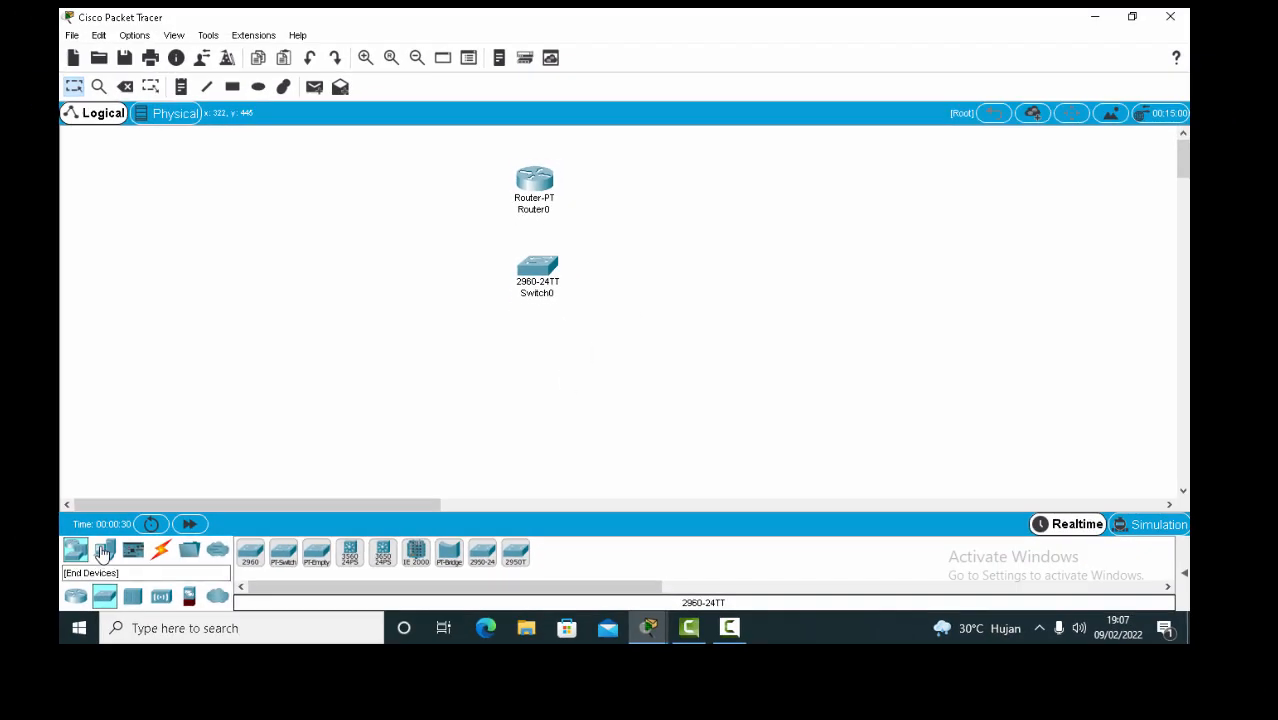
# Add three PC-PTs, a Laptop-PT and an AccessPoint-PT around the switch.
pyautogui.click(71, 578)
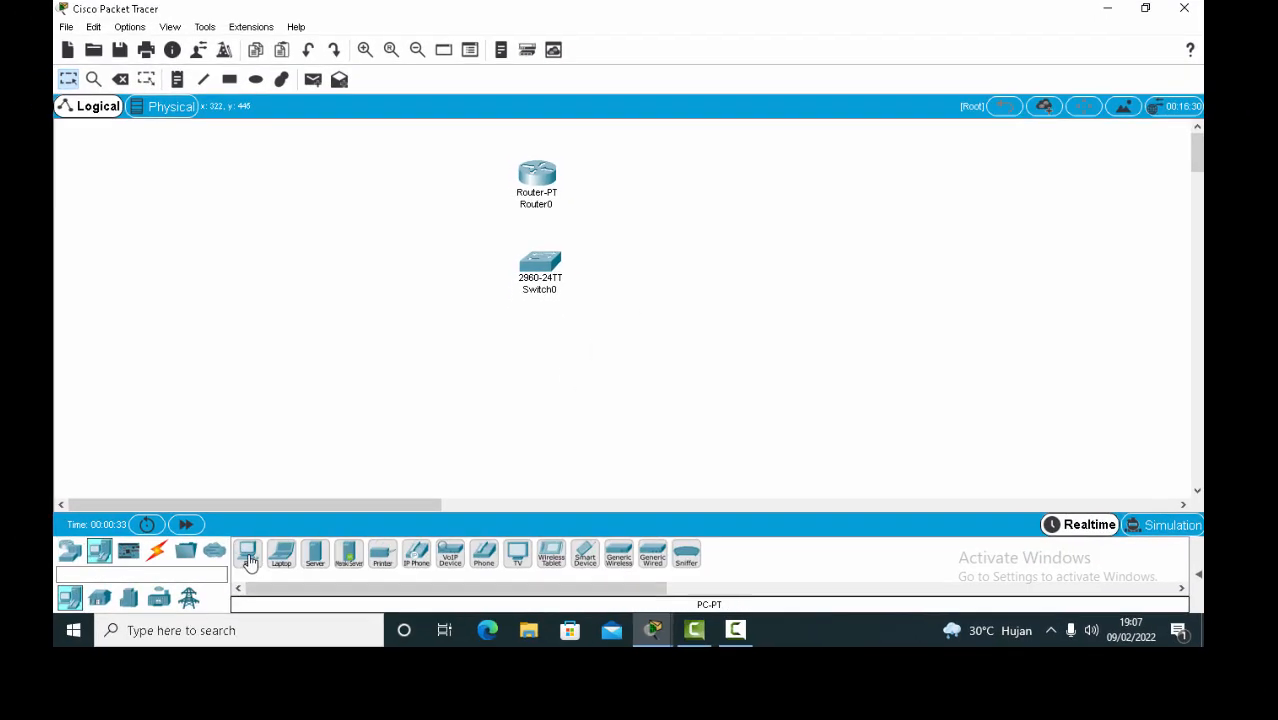
pyautogui.moveTo(244, 562); pyautogui.dragTo(540, 368)
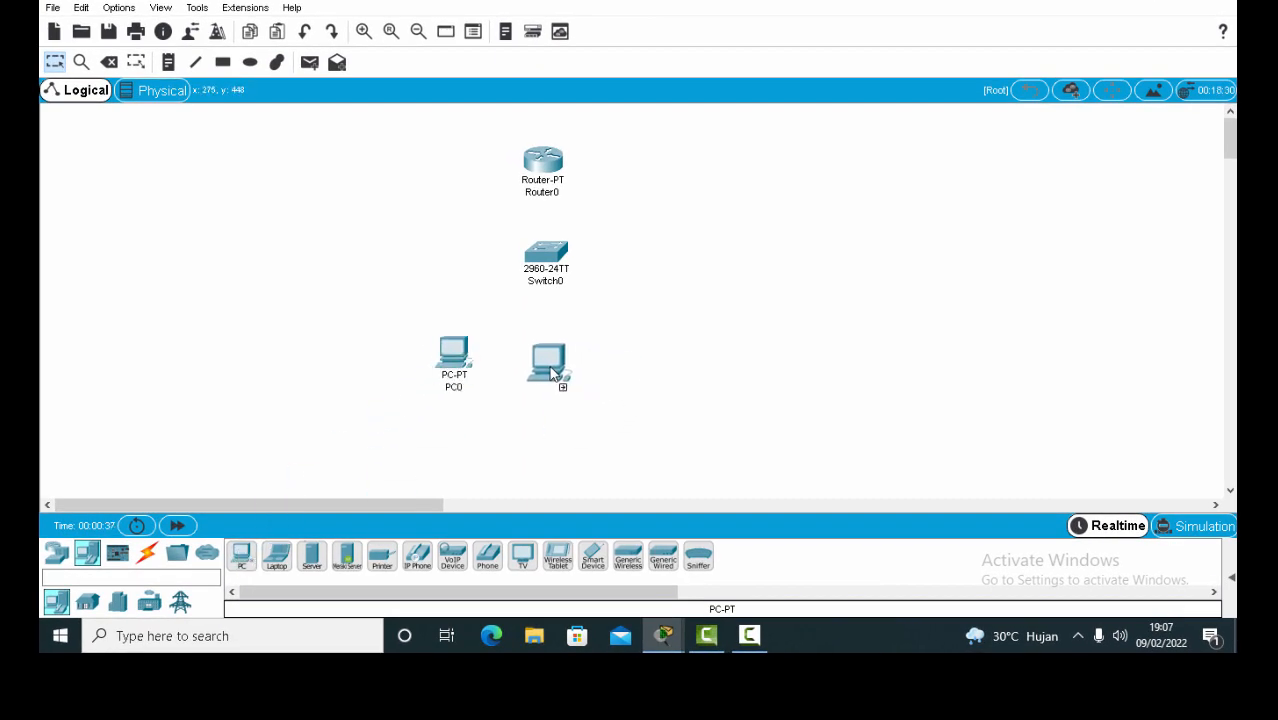
pyautogui.moveTo(244, 560); pyautogui.dragTo(630, 368)
pyautogui.moveTo(276, 558); pyautogui.dragTo(815, 321)
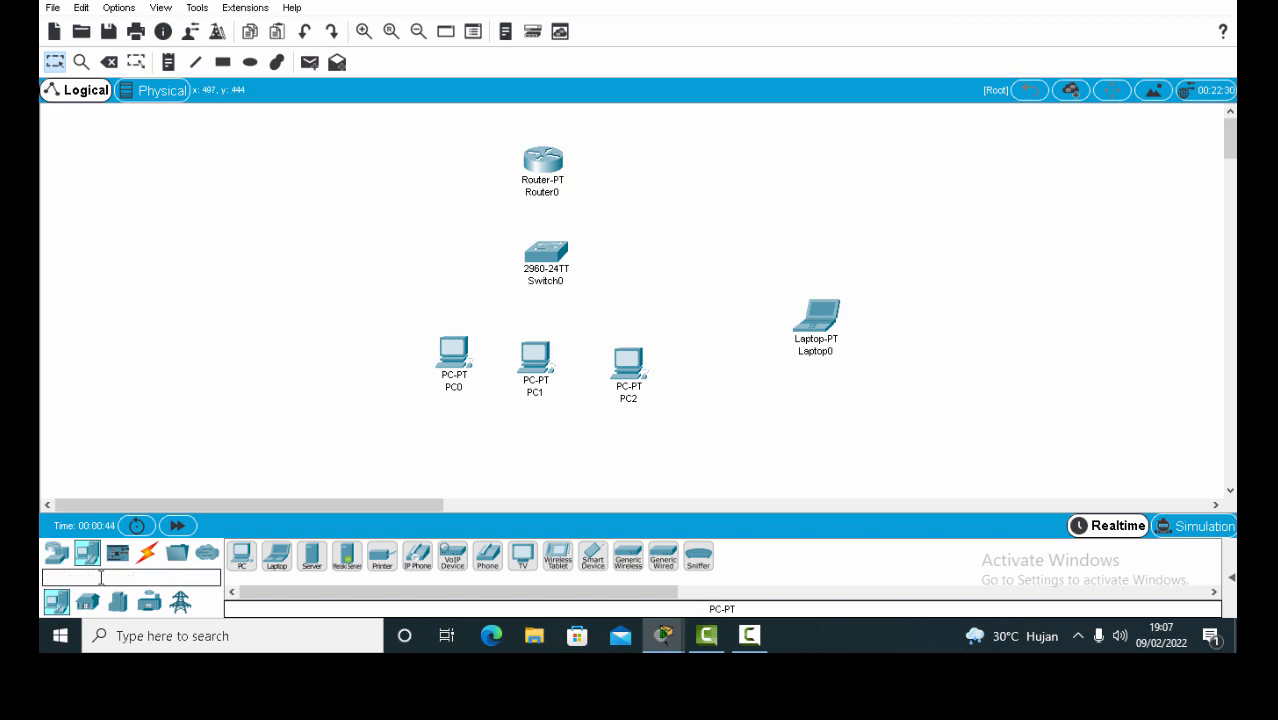
pyautogui.click(60, 560)
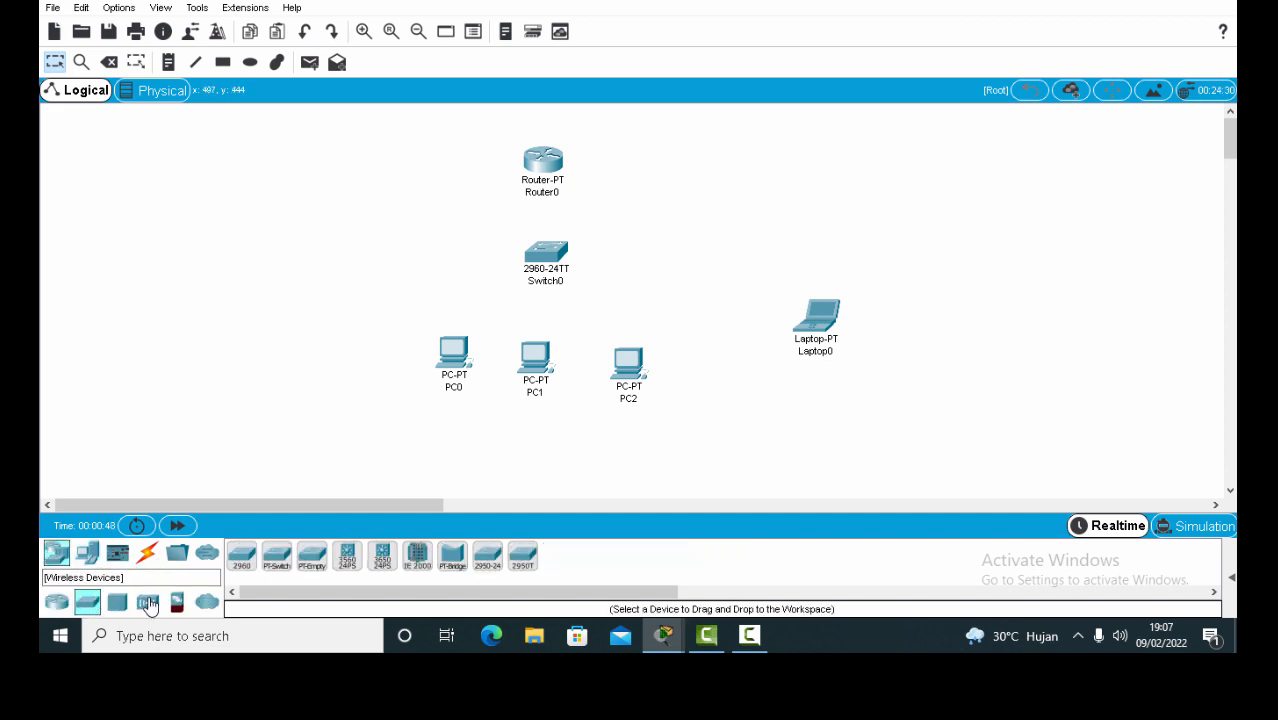
pyautogui.click(147, 601)
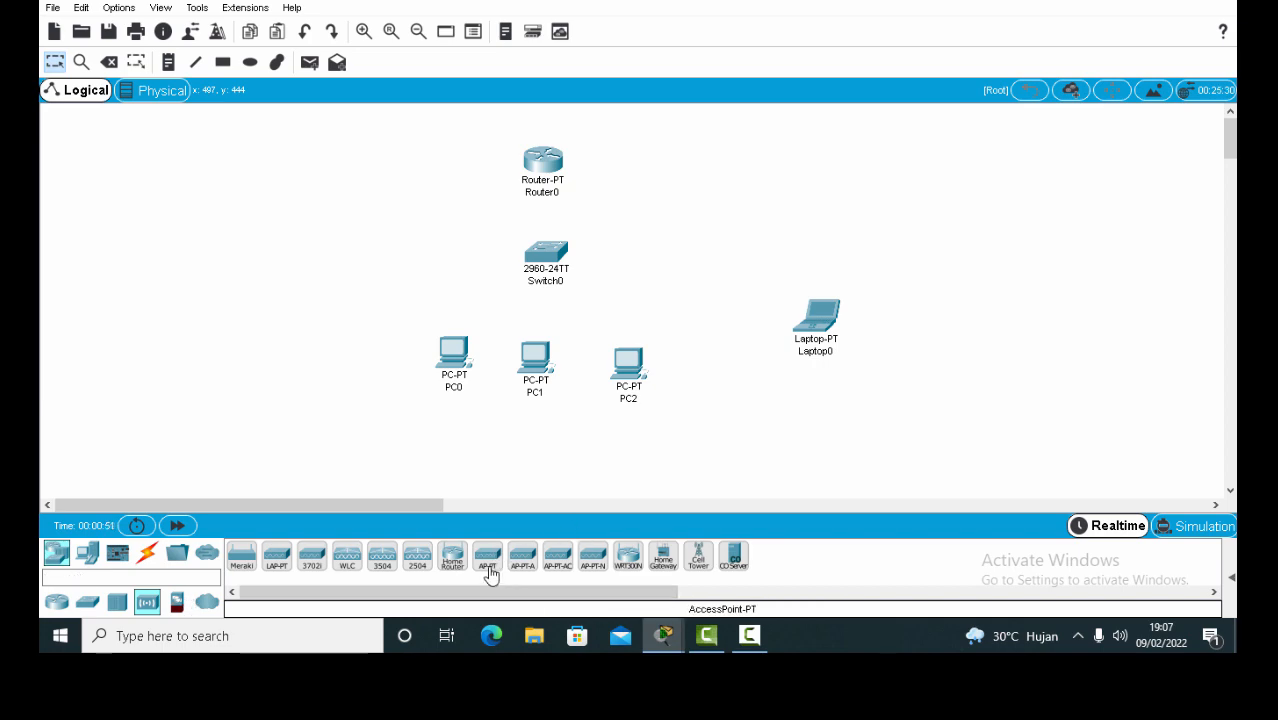
pyautogui.moveTo(488, 556); pyautogui.dragTo(692, 282)
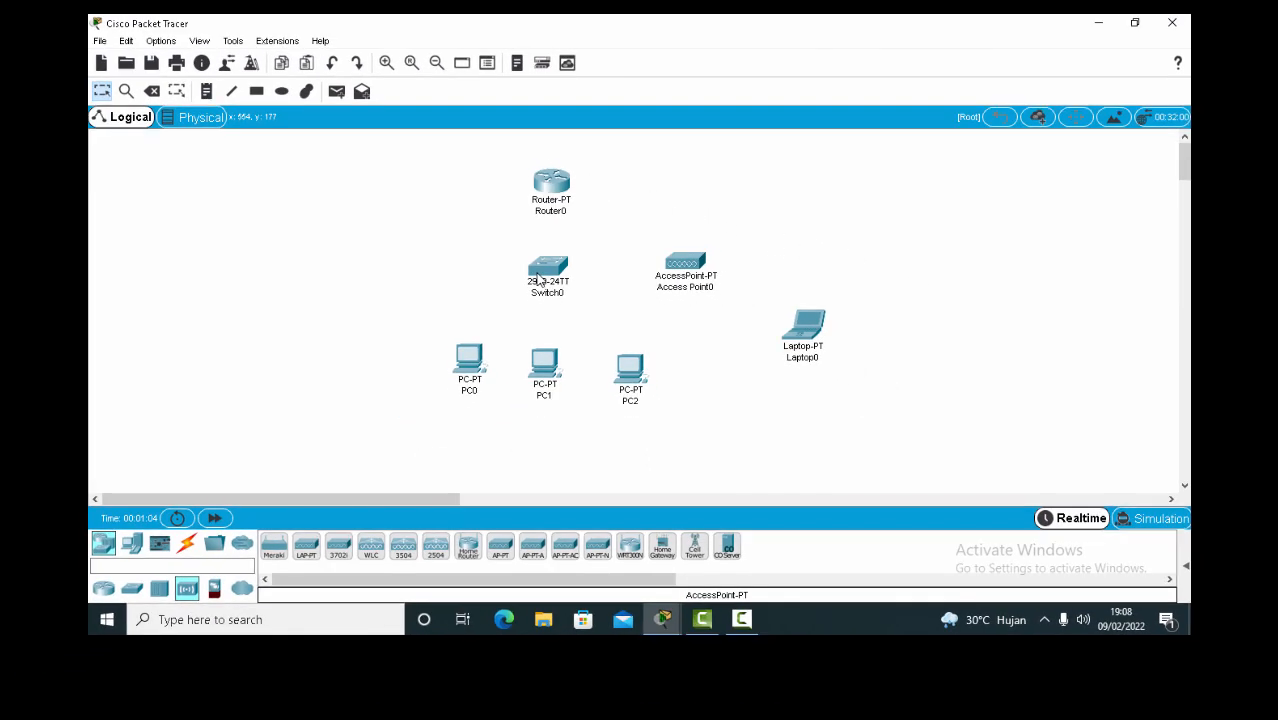
pyautogui.moveTo(530, 285)
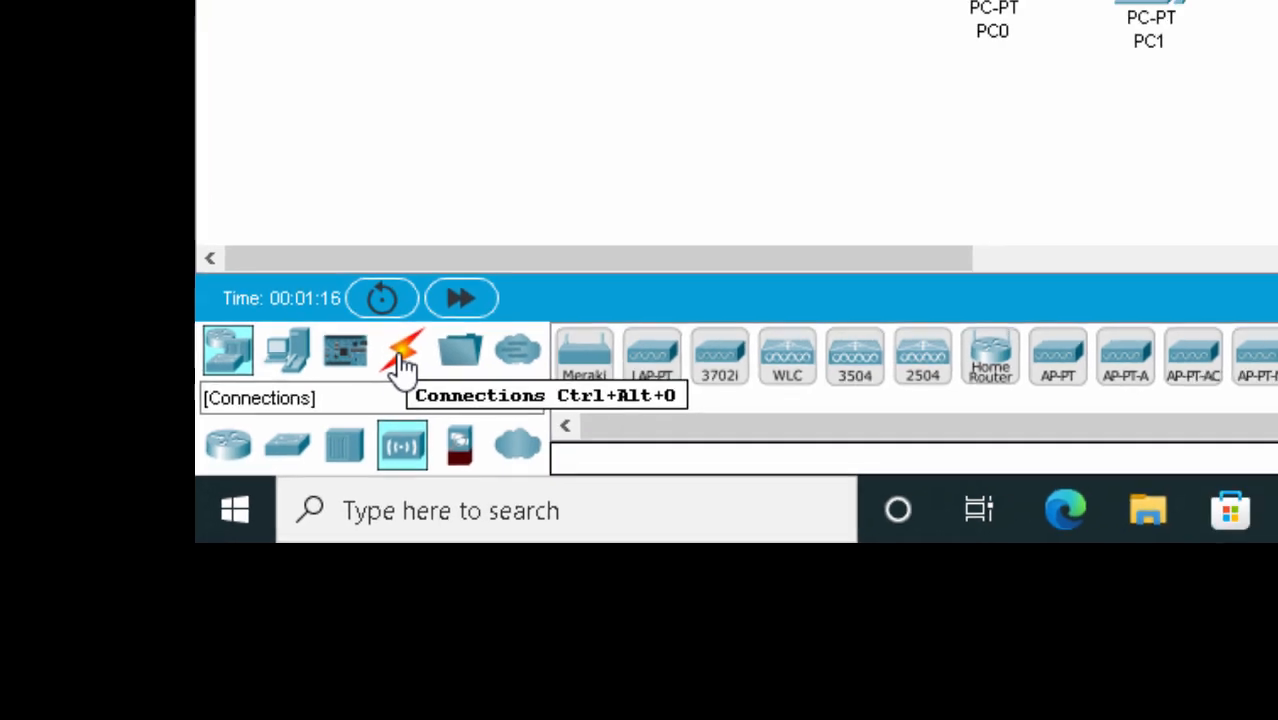
pyautogui.click(507, 250)
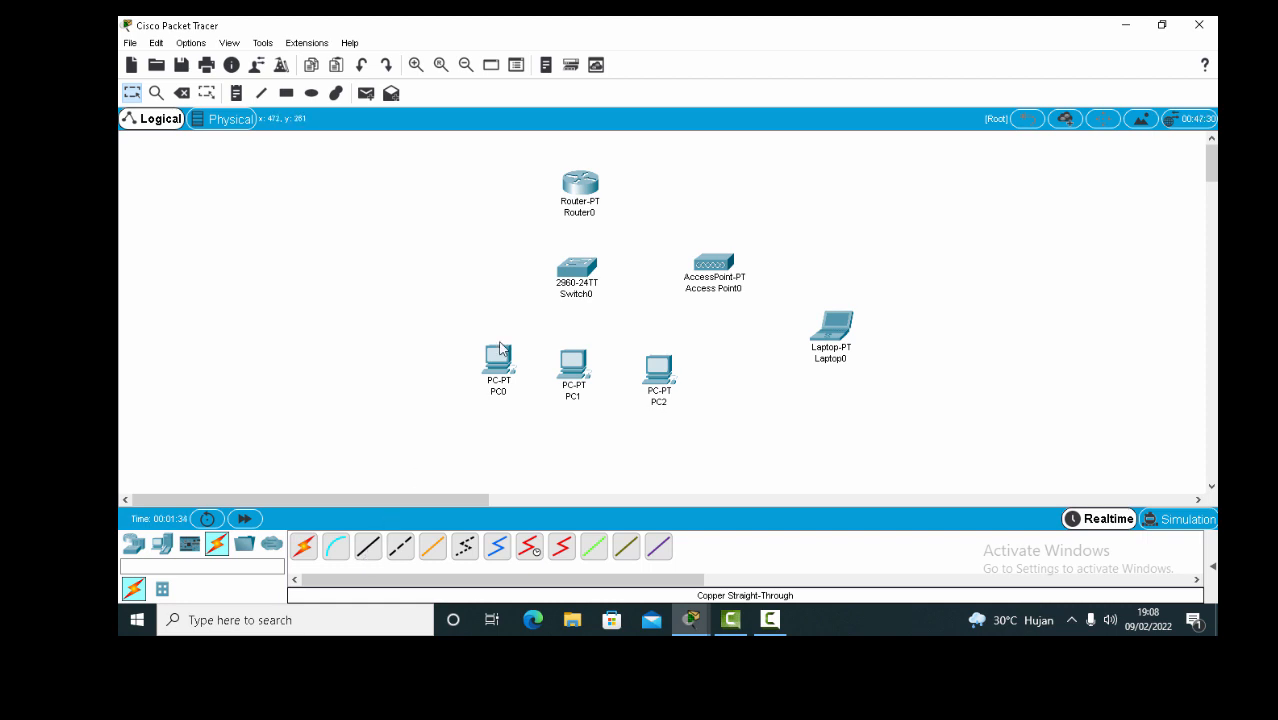
pyautogui.moveTo(489, 367)
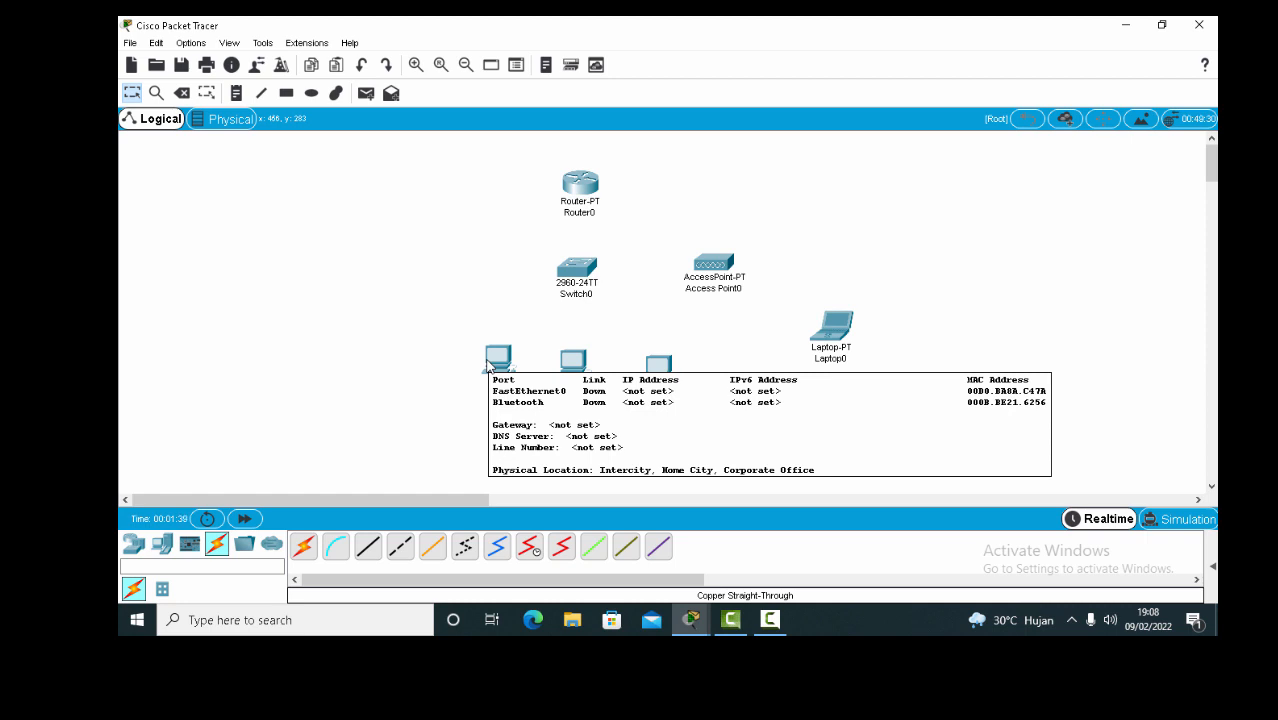
pyautogui.click(305, 548)
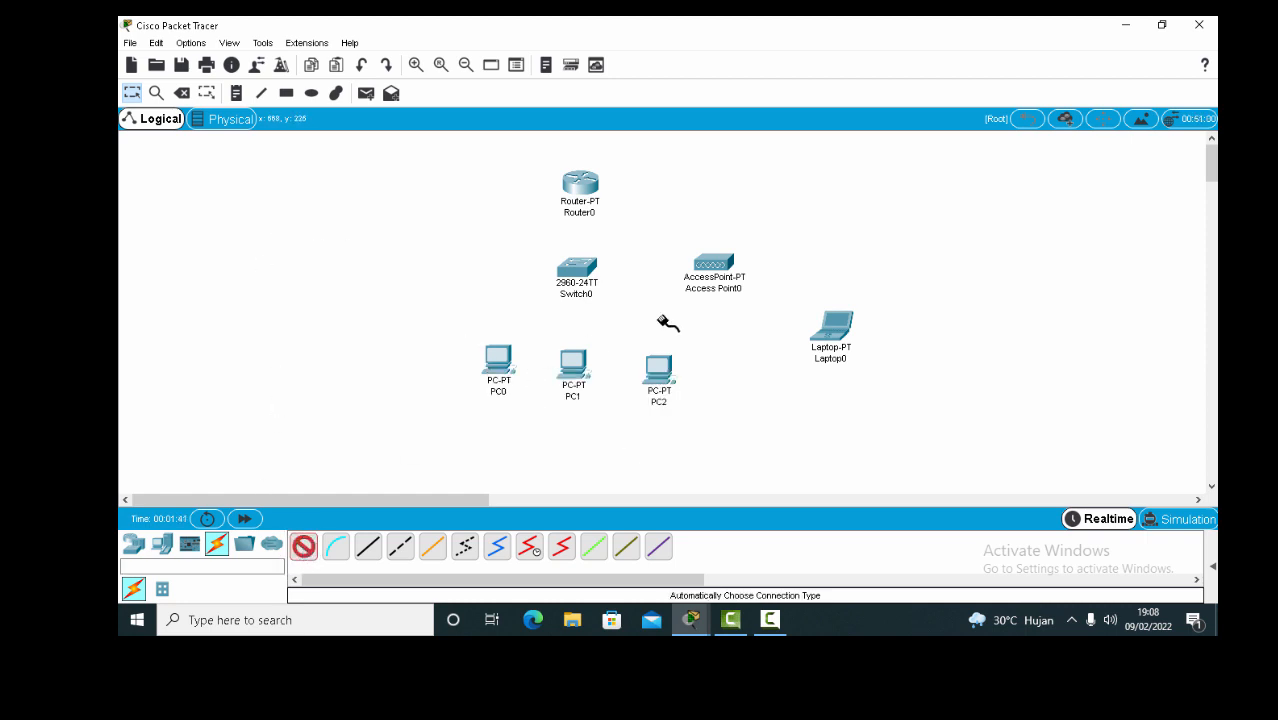
pyautogui.click(500, 365)
pyautogui.click(580, 276)
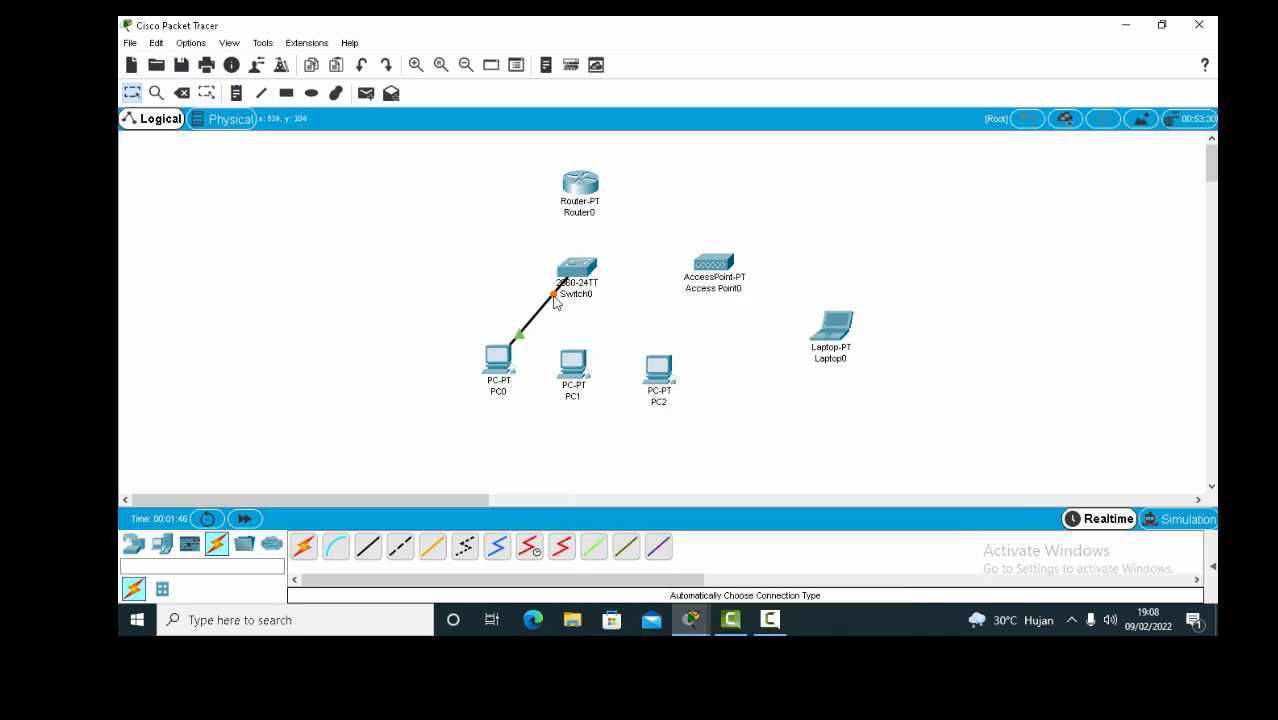
pyautogui.click(577, 278)
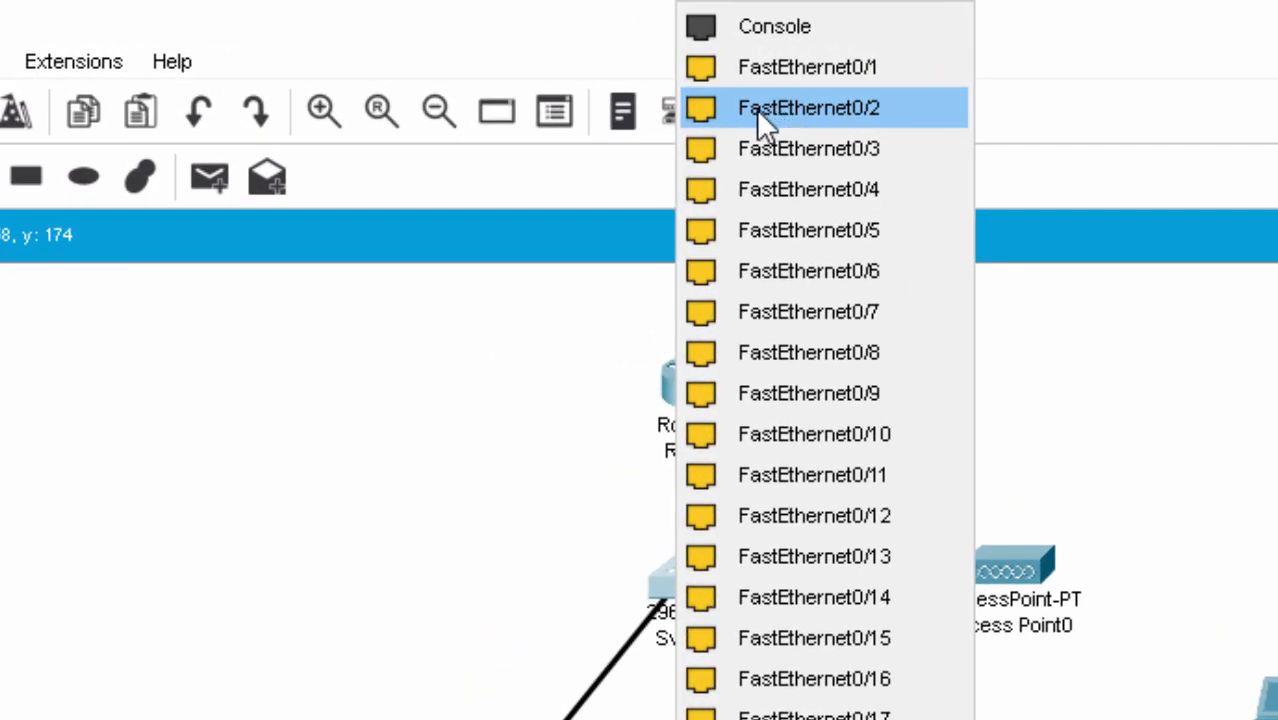
pyautogui.click(845, 112)
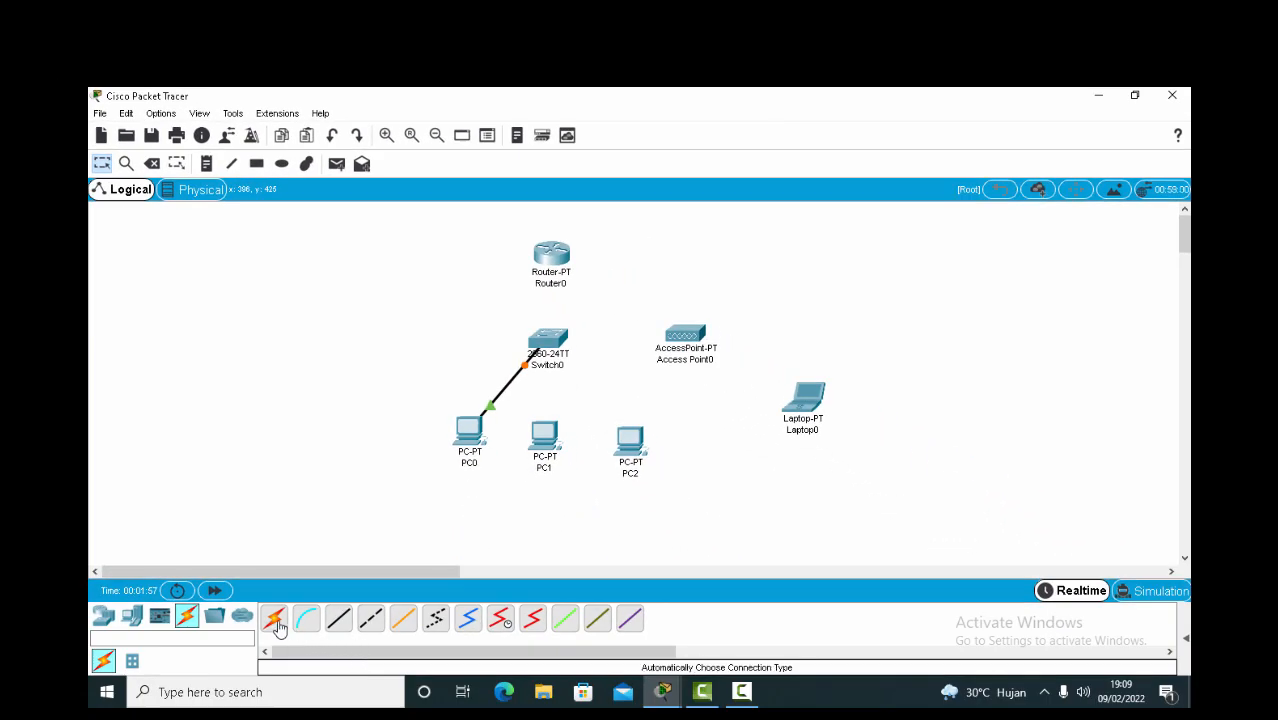
pyautogui.click(275, 620)
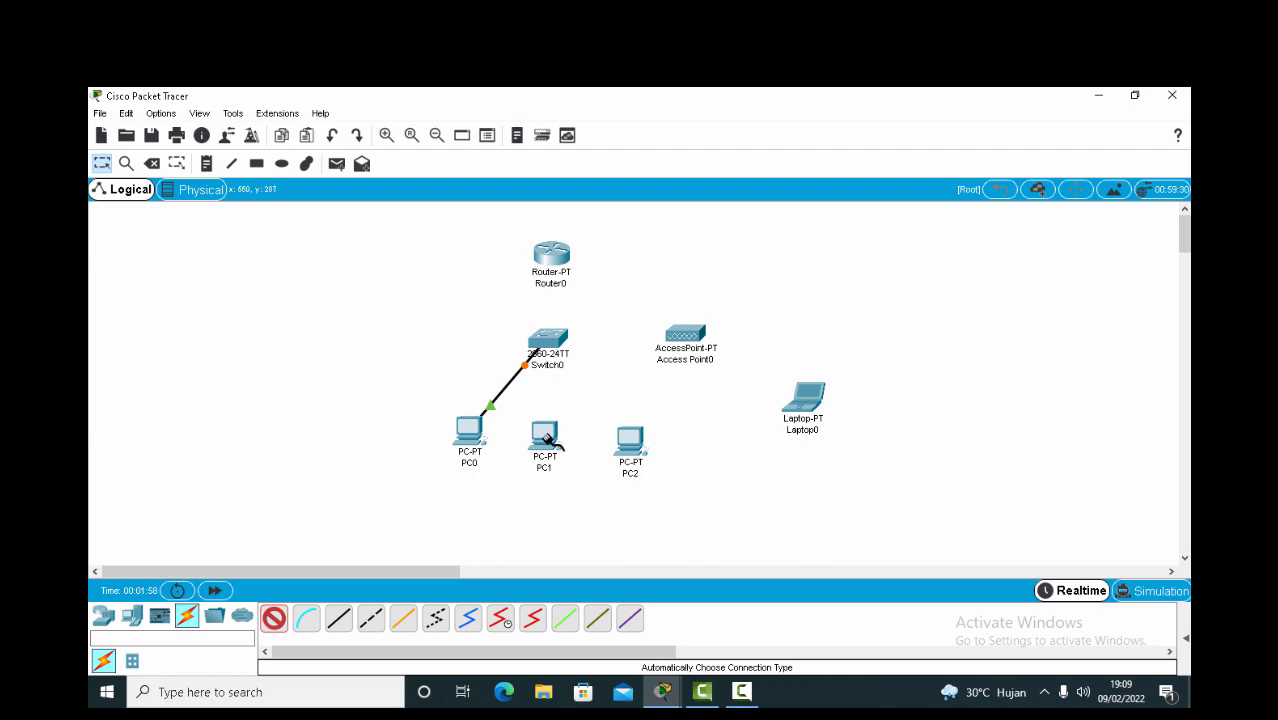
pyautogui.click(548, 438)
pyautogui.click(557, 349)
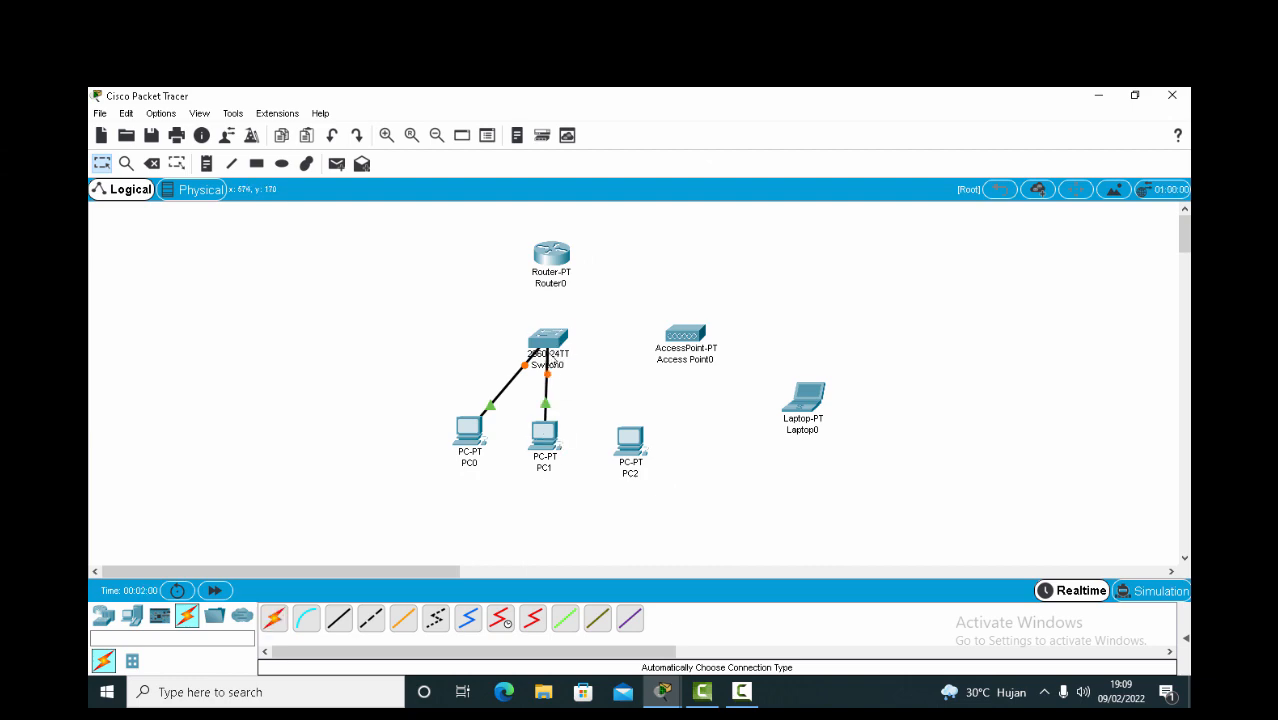
pyautogui.click(560, 345)
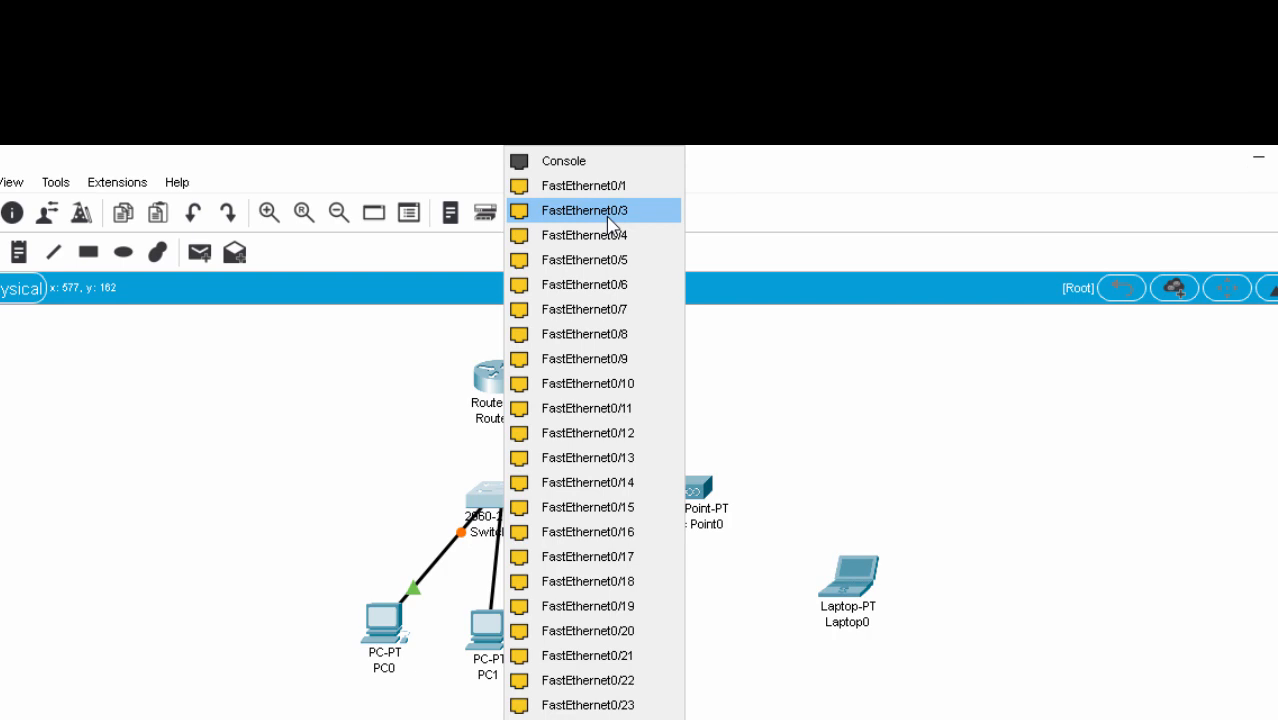
pyautogui.click(607, 212)
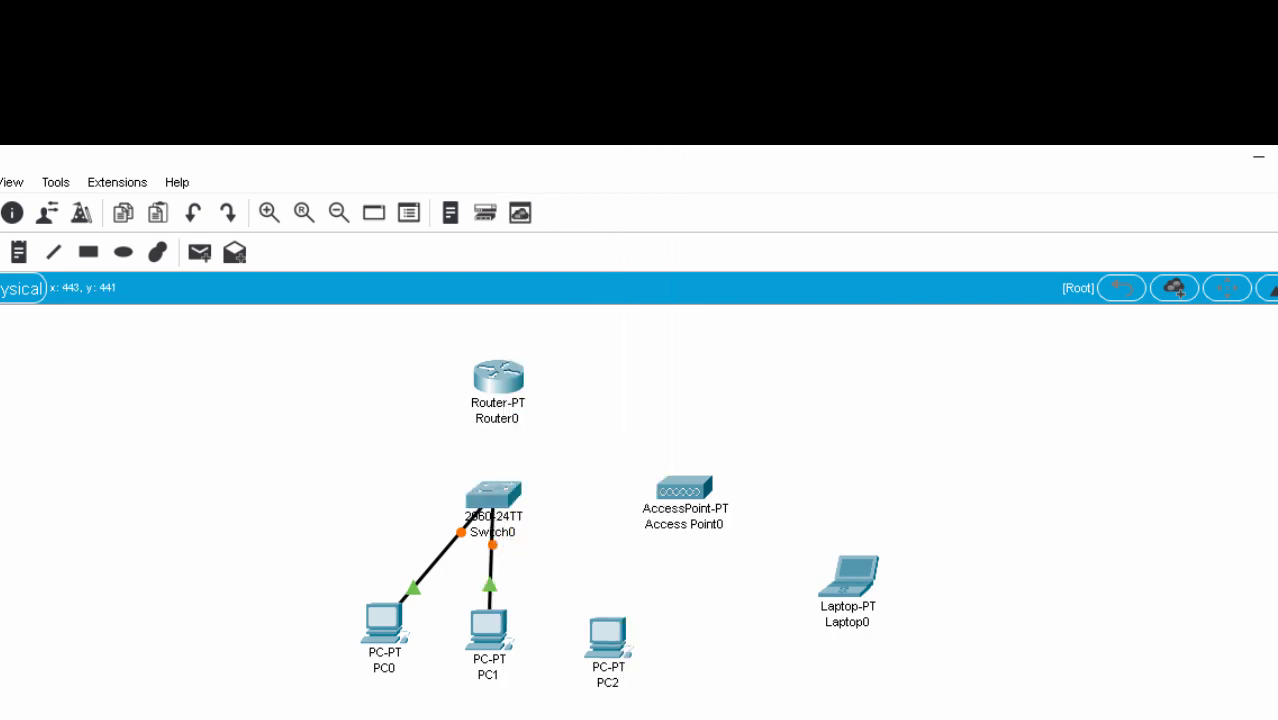
pyautogui.click(608, 634)
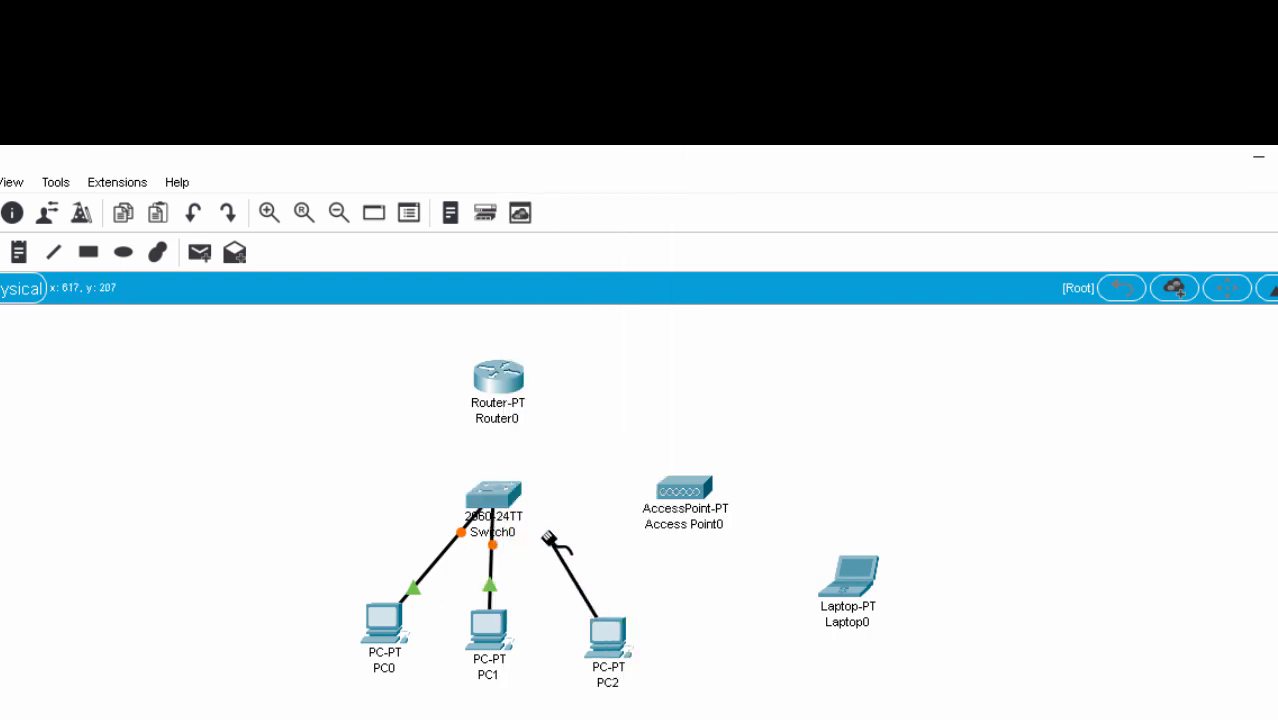
pyautogui.click(505, 500)
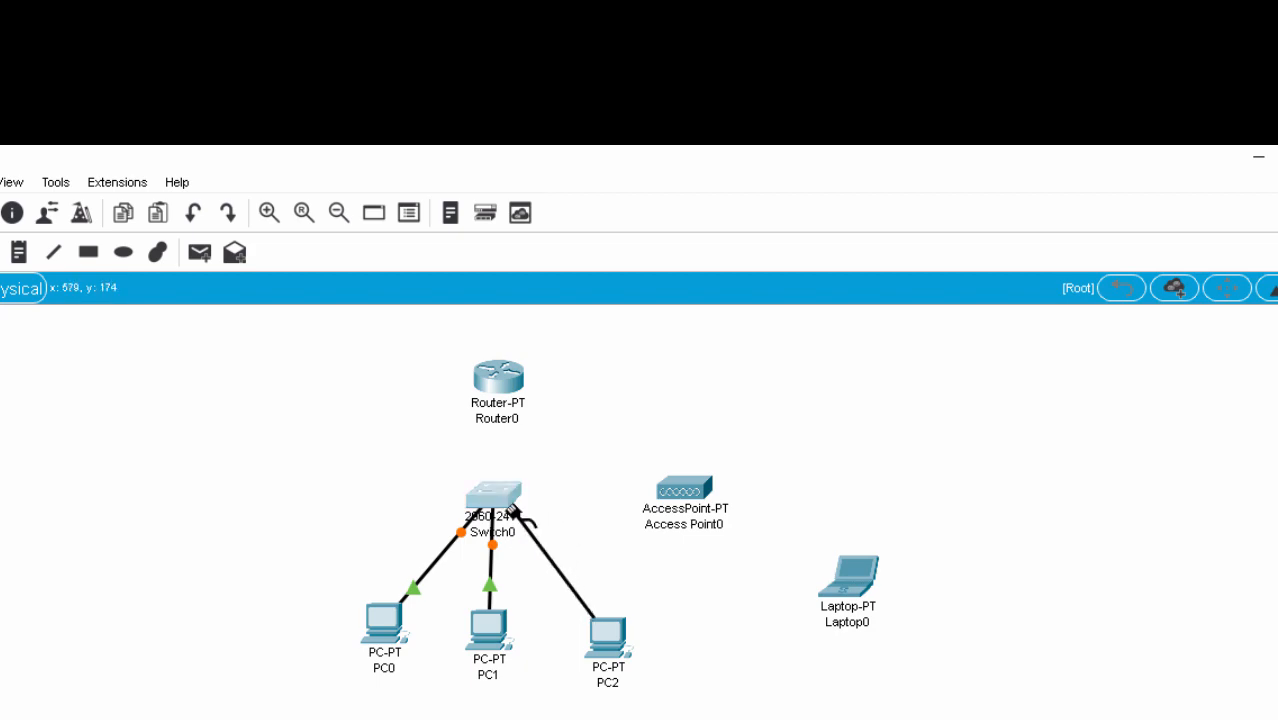
pyautogui.click(478, 496)
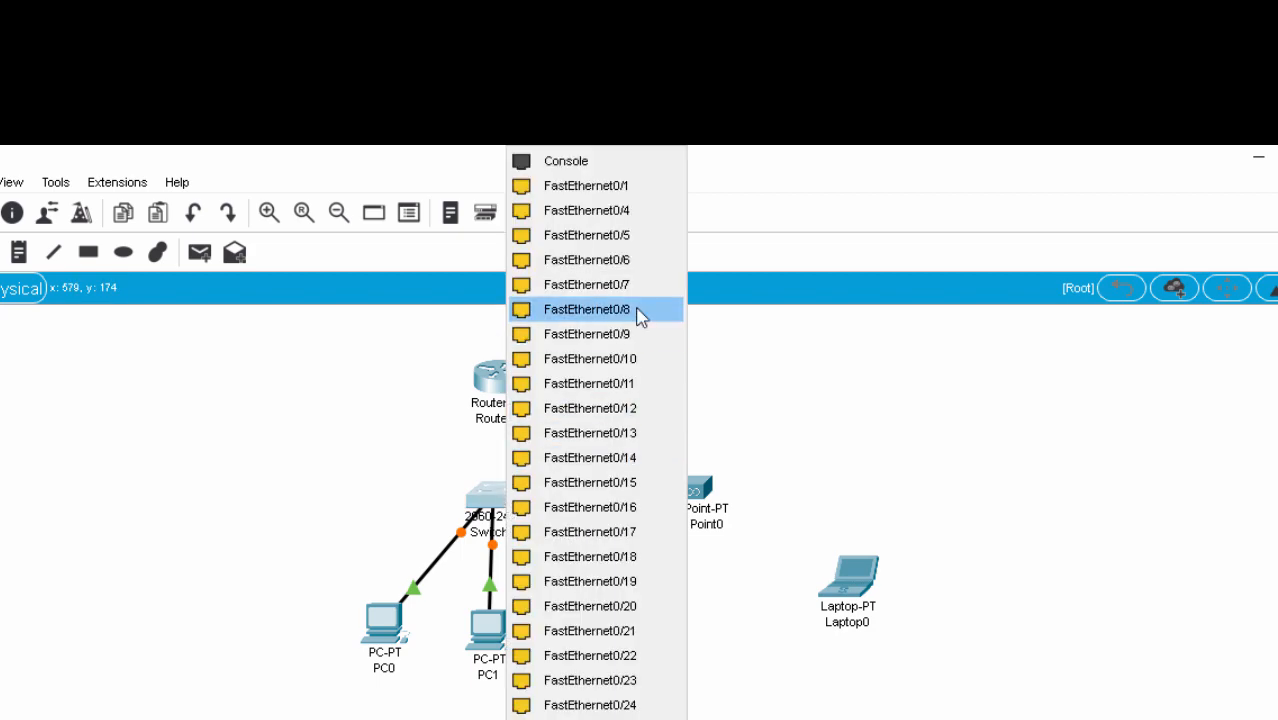
pyautogui.click(620, 212)
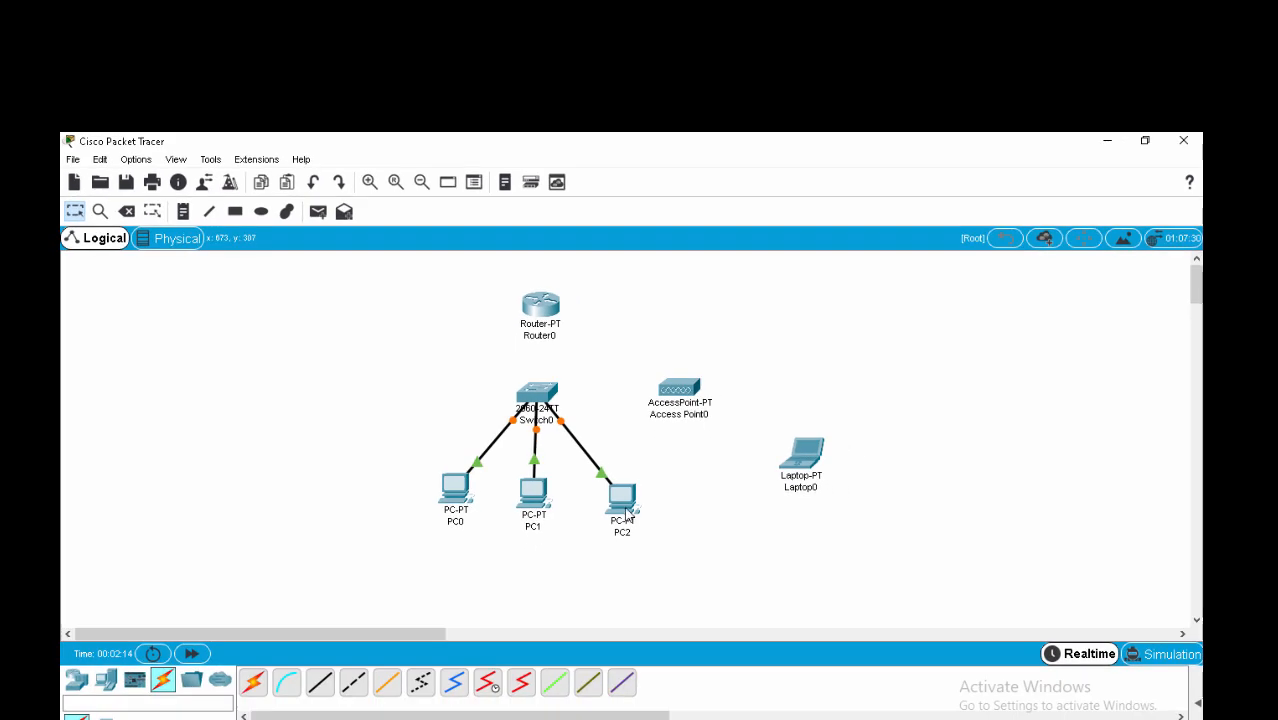
pyautogui.moveTo(554, 310); pyautogui.dragTo(592, 291)
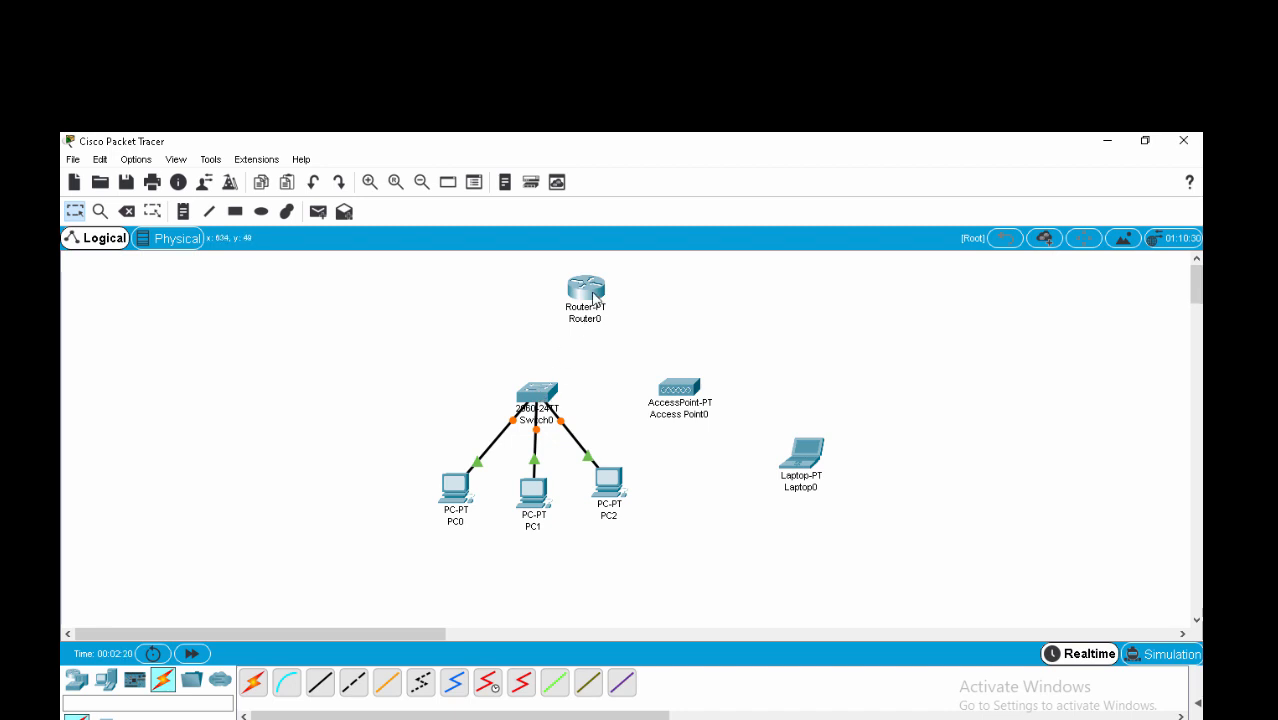
# Install PT-ROUTER-NM-1CGE Gigabit Ethernet modules into Router0's empty slots on the Physical tab.
pyautogui.moveTo(593, 296)
pyautogui.click(586, 288)
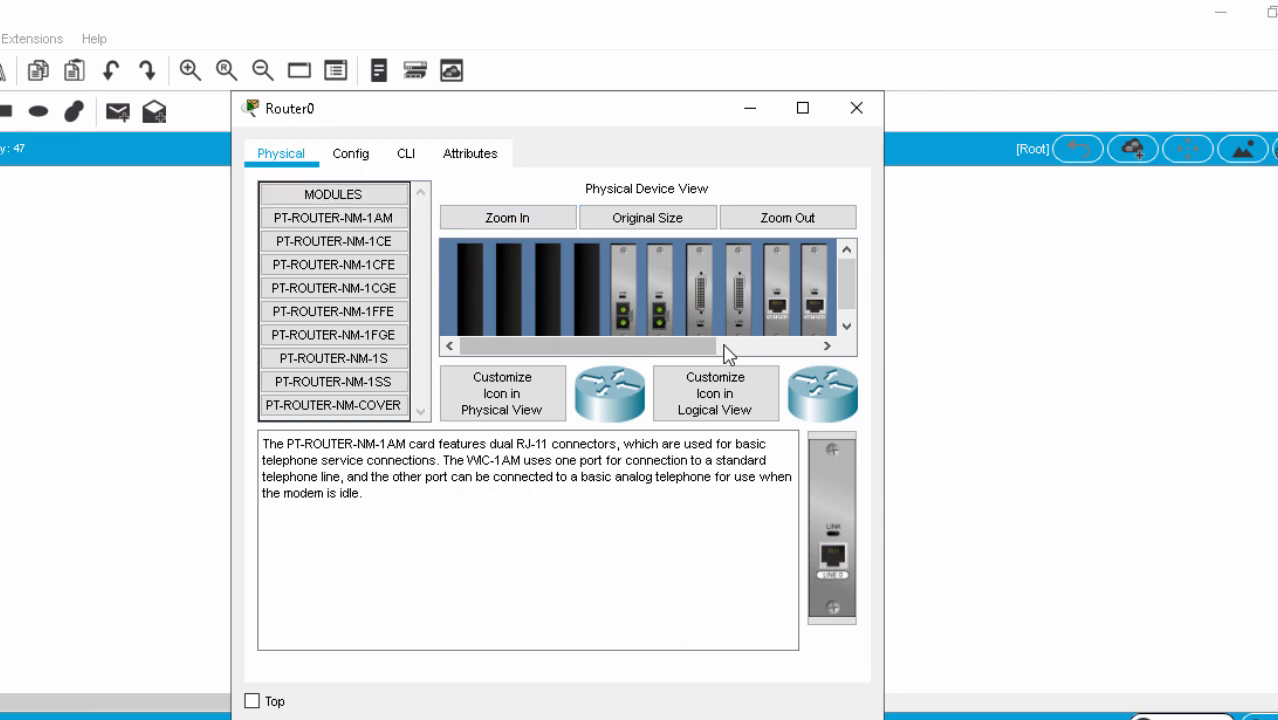
pyautogui.moveTo(682, 350); pyautogui.dragTo(808, 362)
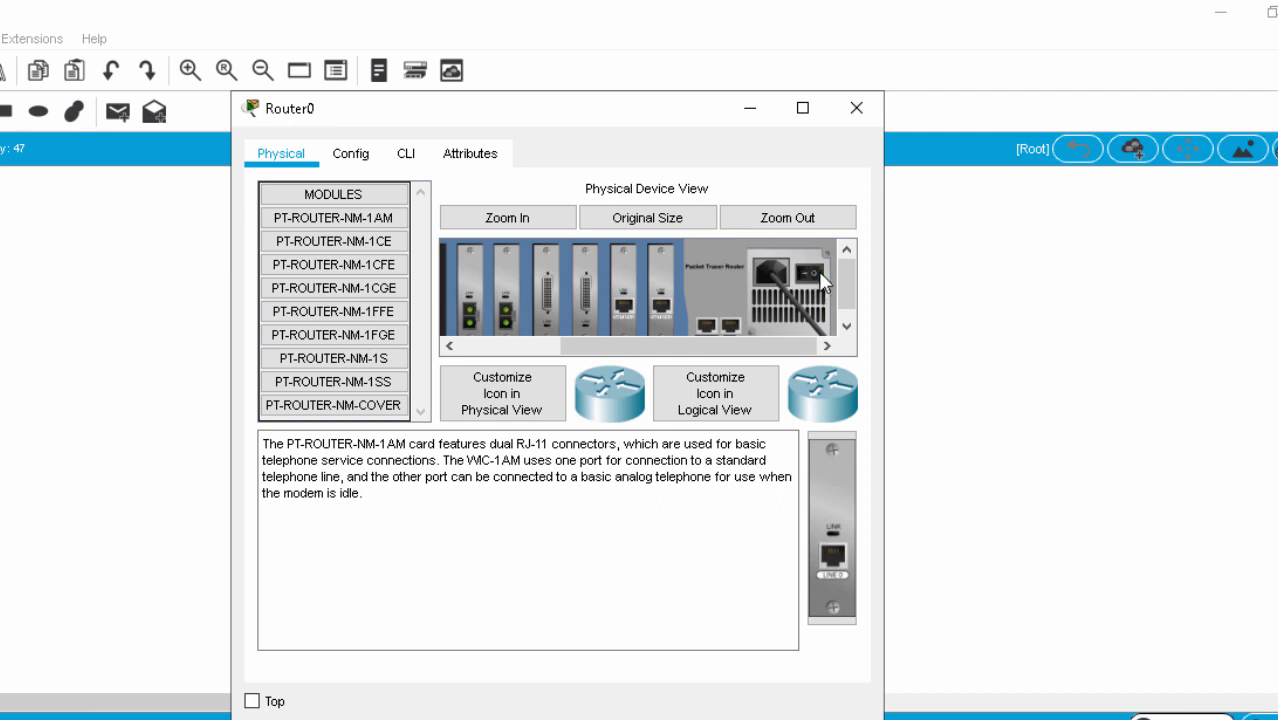
pyautogui.moveTo(764, 345); pyautogui.dragTo(545, 364)
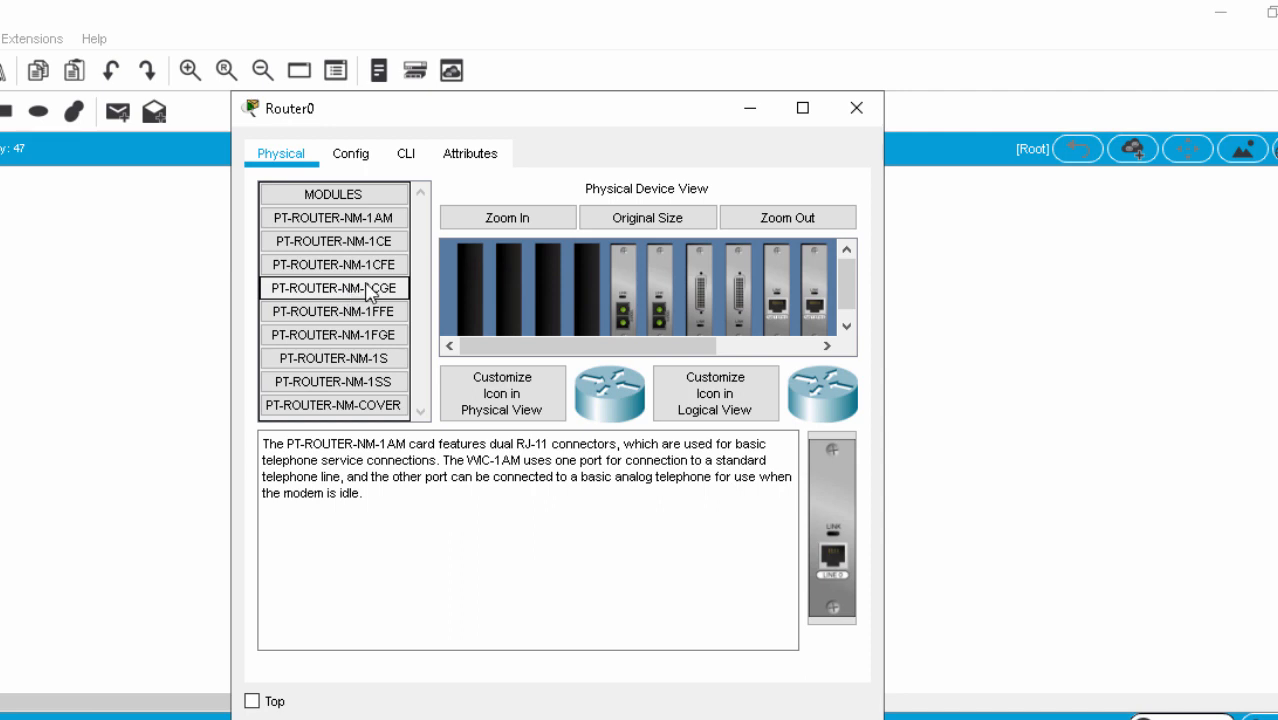
pyautogui.click(339, 289)
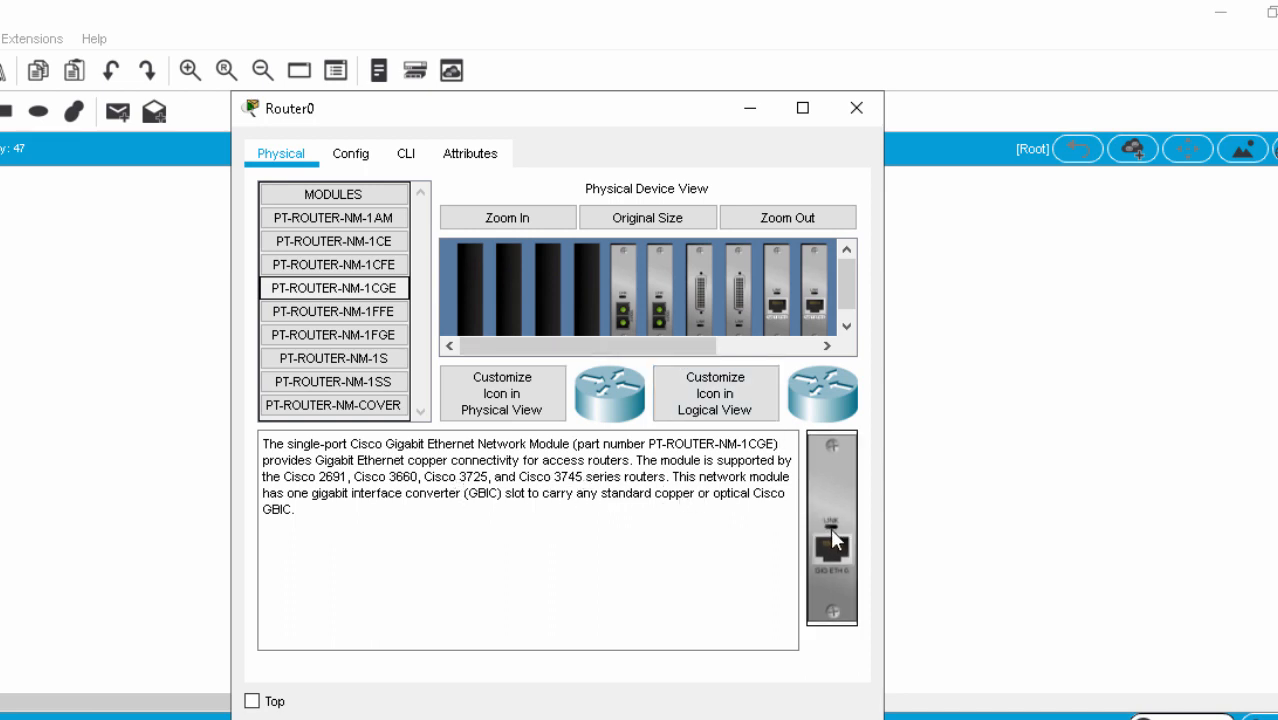
pyautogui.moveTo(830, 528); pyautogui.dragTo(585, 283)
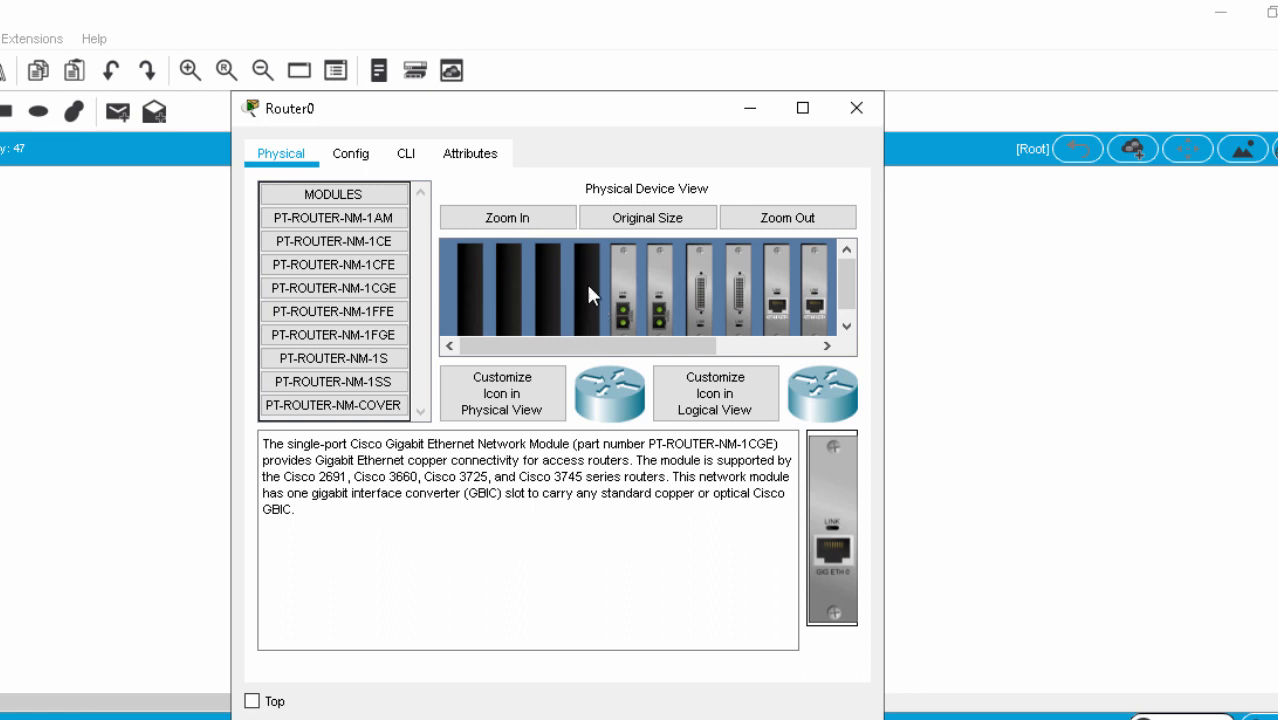
pyautogui.moveTo(831, 536); pyautogui.dragTo(566, 295)
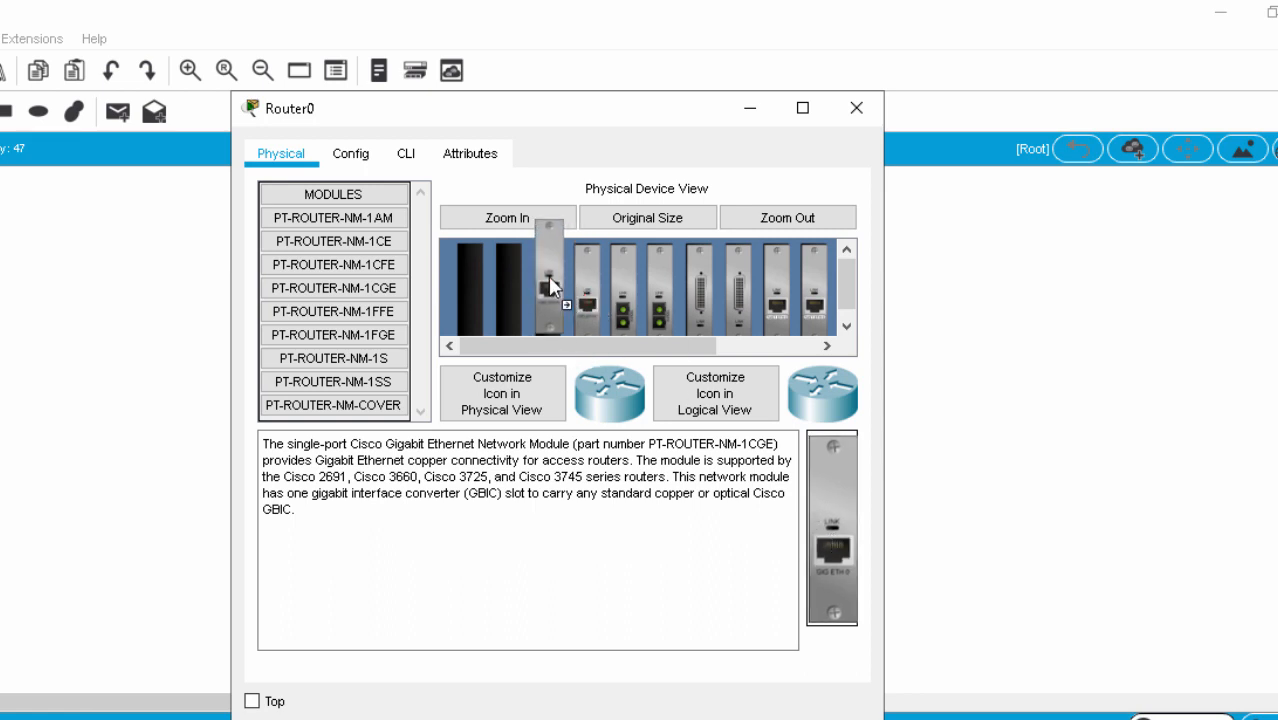
pyautogui.moveTo(578, 346); pyautogui.dragTo(680, 352)
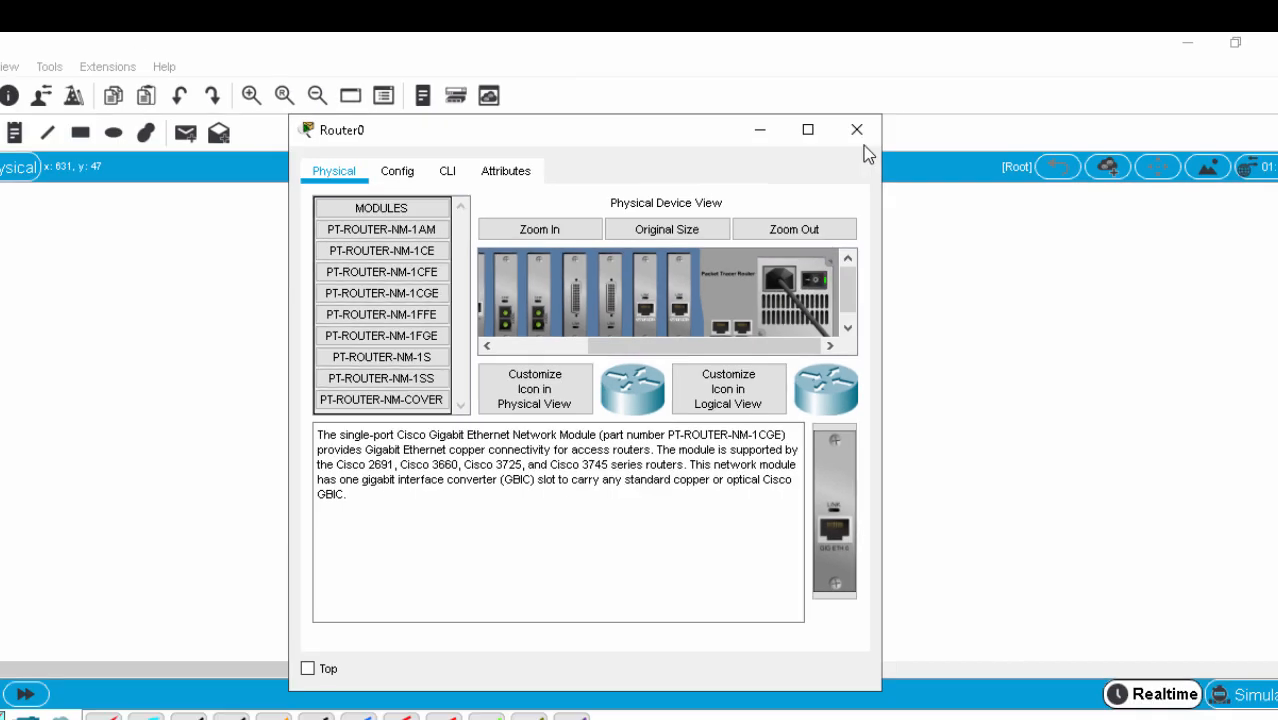
# Close Router0's window, shift Router0 right and nudge Access Point0 up-right.
pyautogui.click(856, 107)
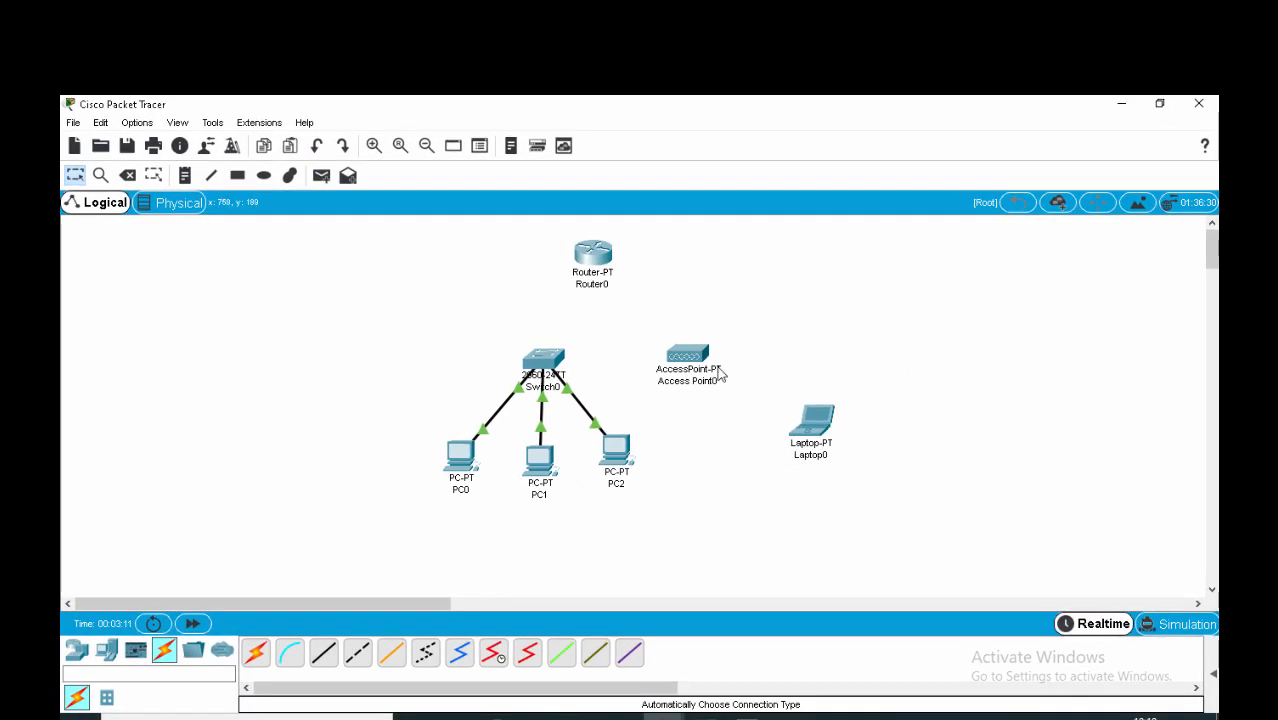
pyautogui.moveTo(601, 261); pyautogui.dragTo(629, 261)
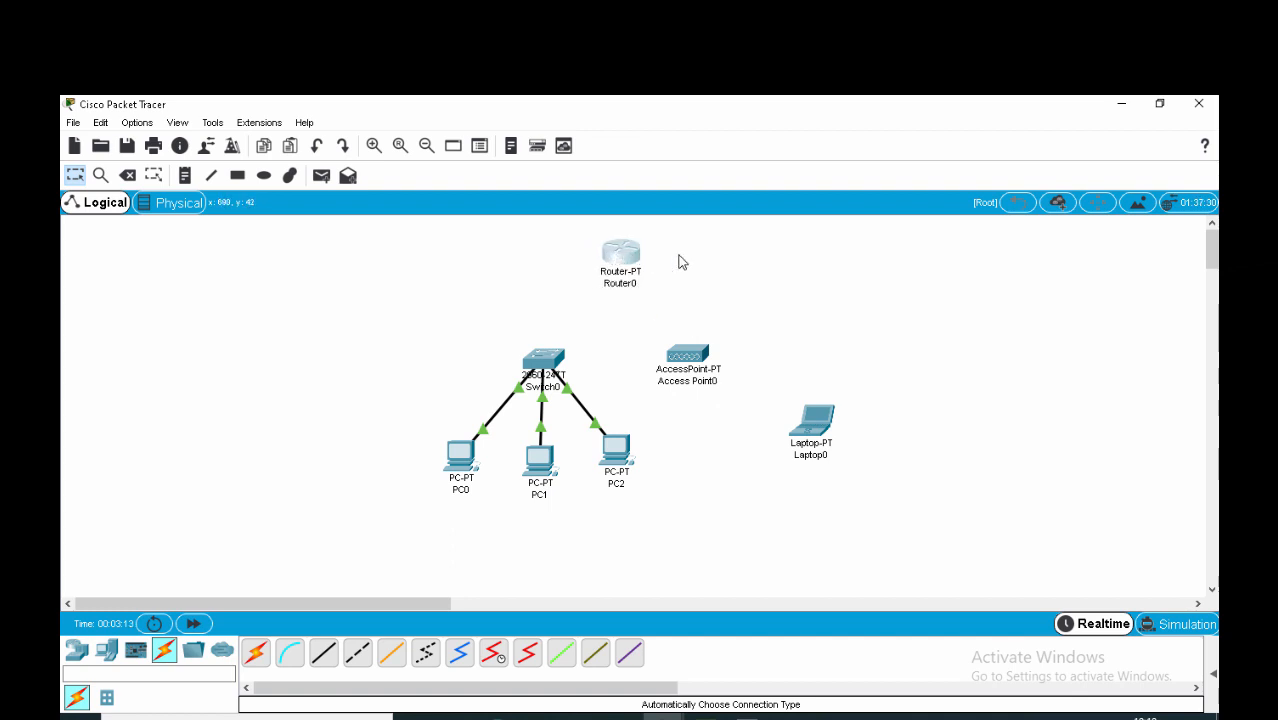
pyautogui.moveTo(690, 355); pyautogui.dragTo(699, 348)
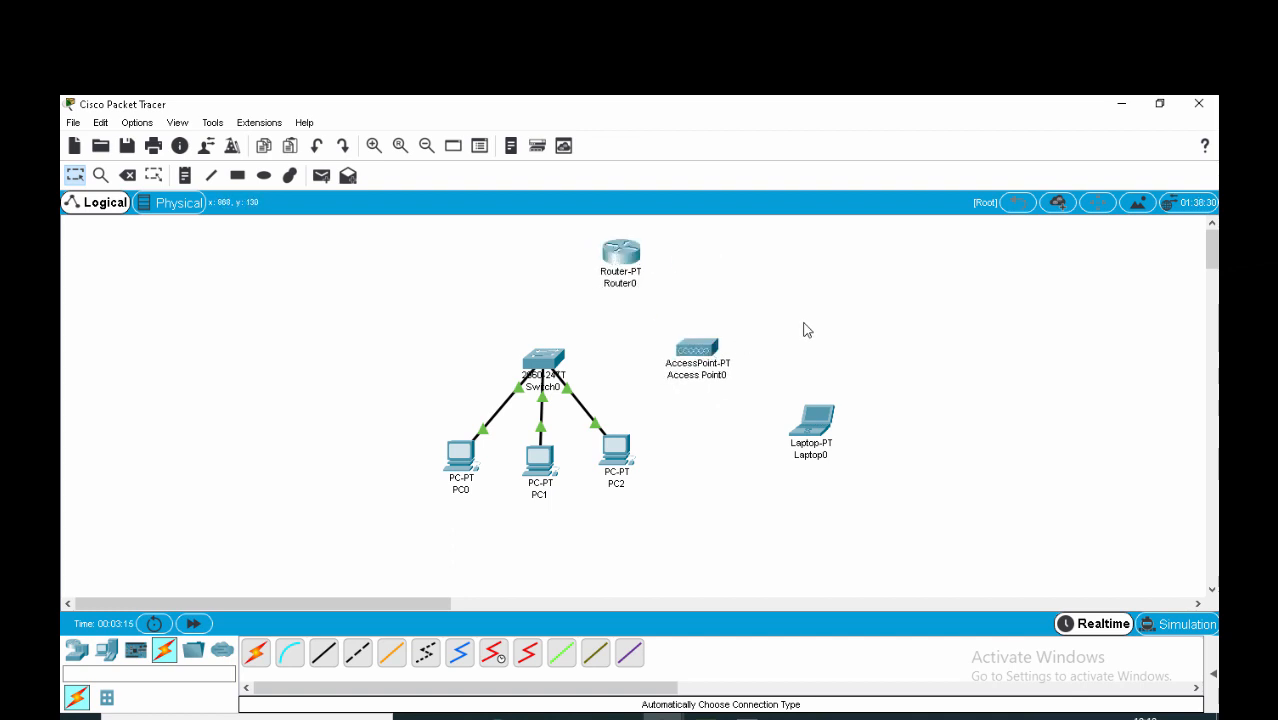
# Cable Switch0 to Router0's GigabitEthernet6/0 port.
pyautogui.click(256, 652)
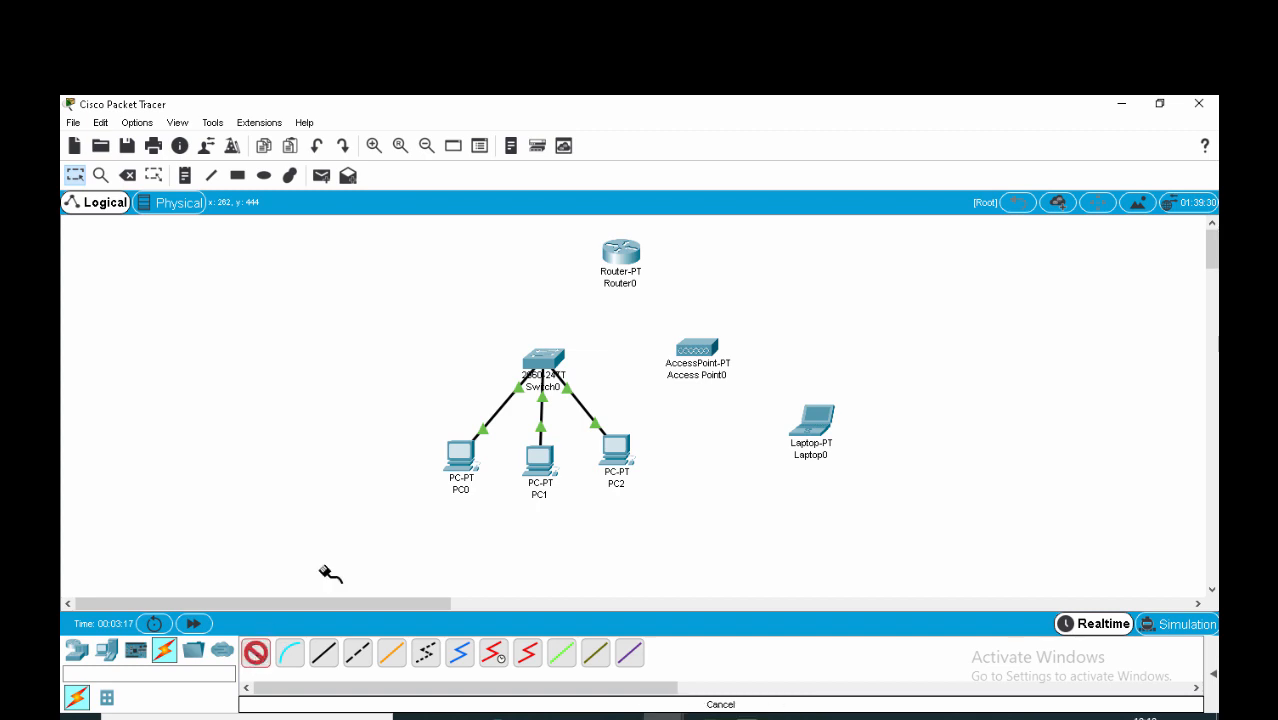
pyautogui.click(543, 362)
pyautogui.click(622, 262)
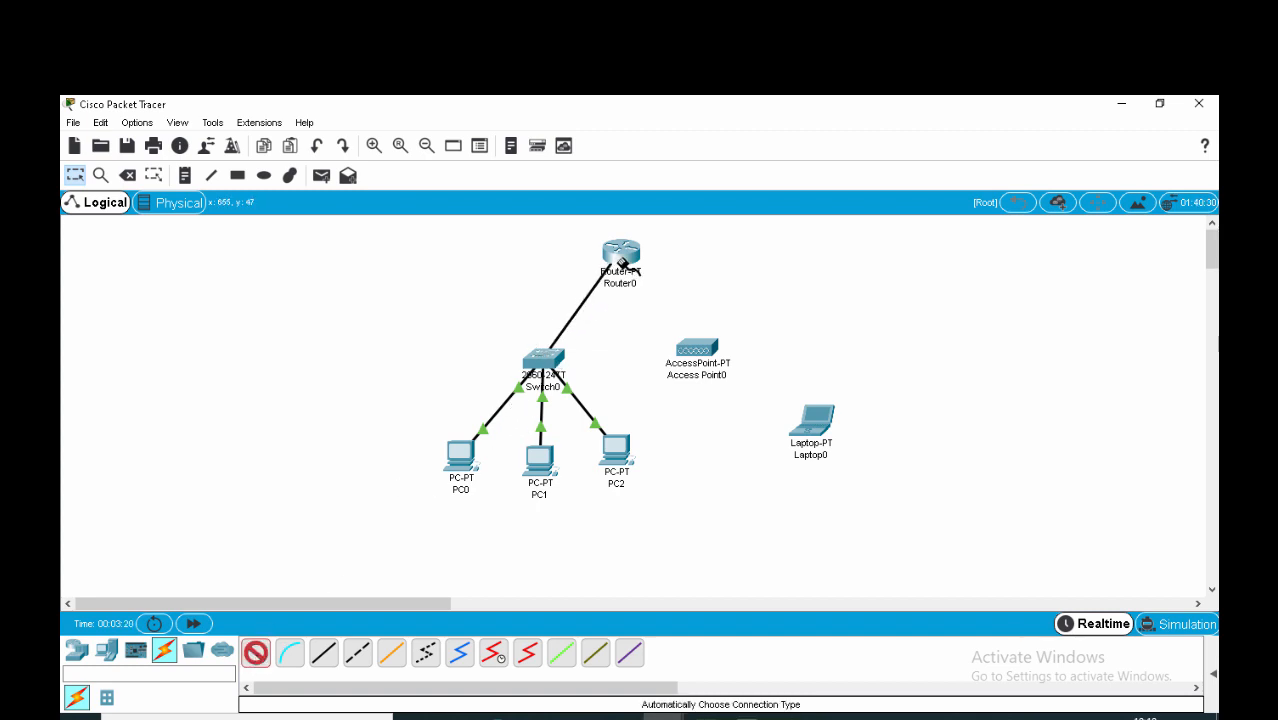
pyautogui.moveTo(622, 262)
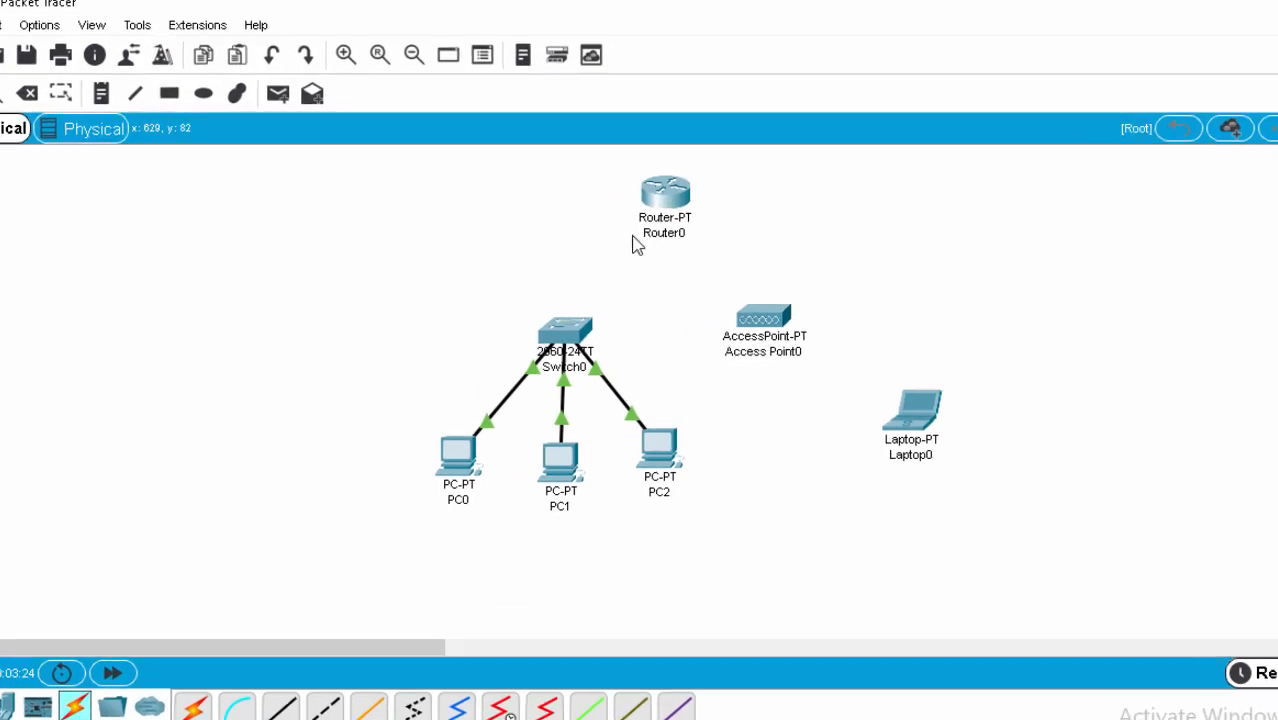
pyautogui.click(685, 197)
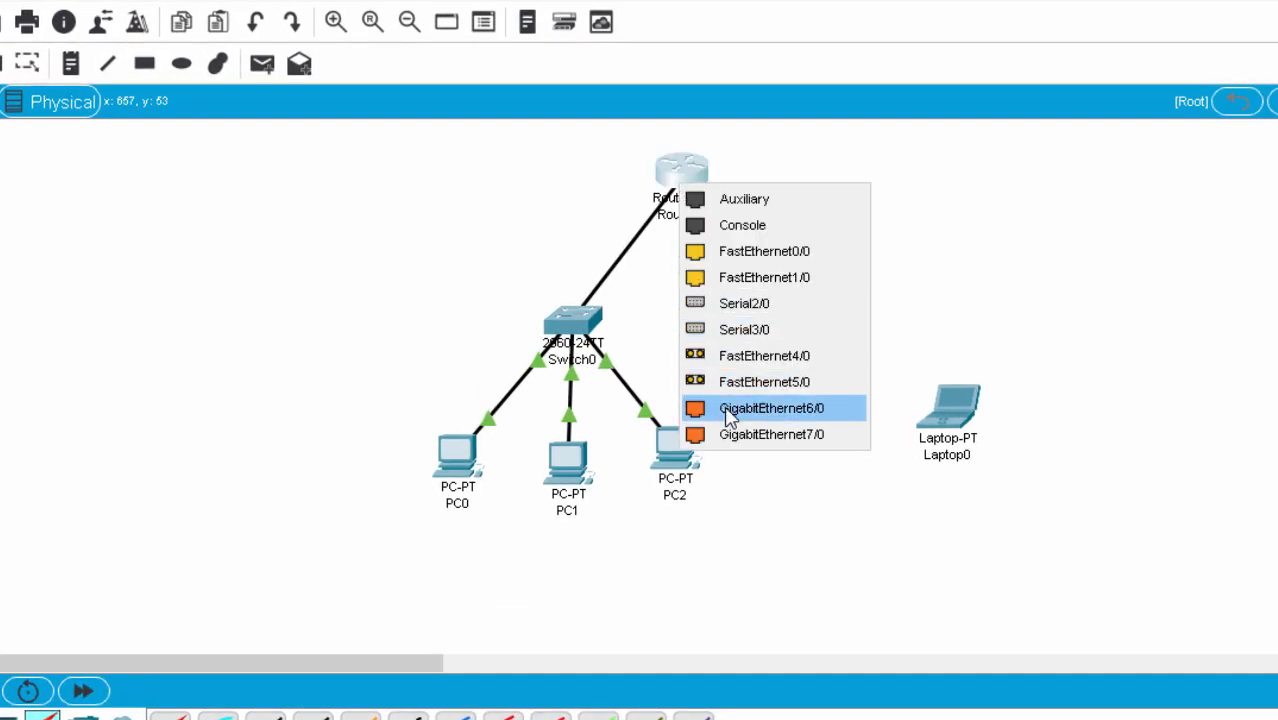
pyautogui.click(810, 410)
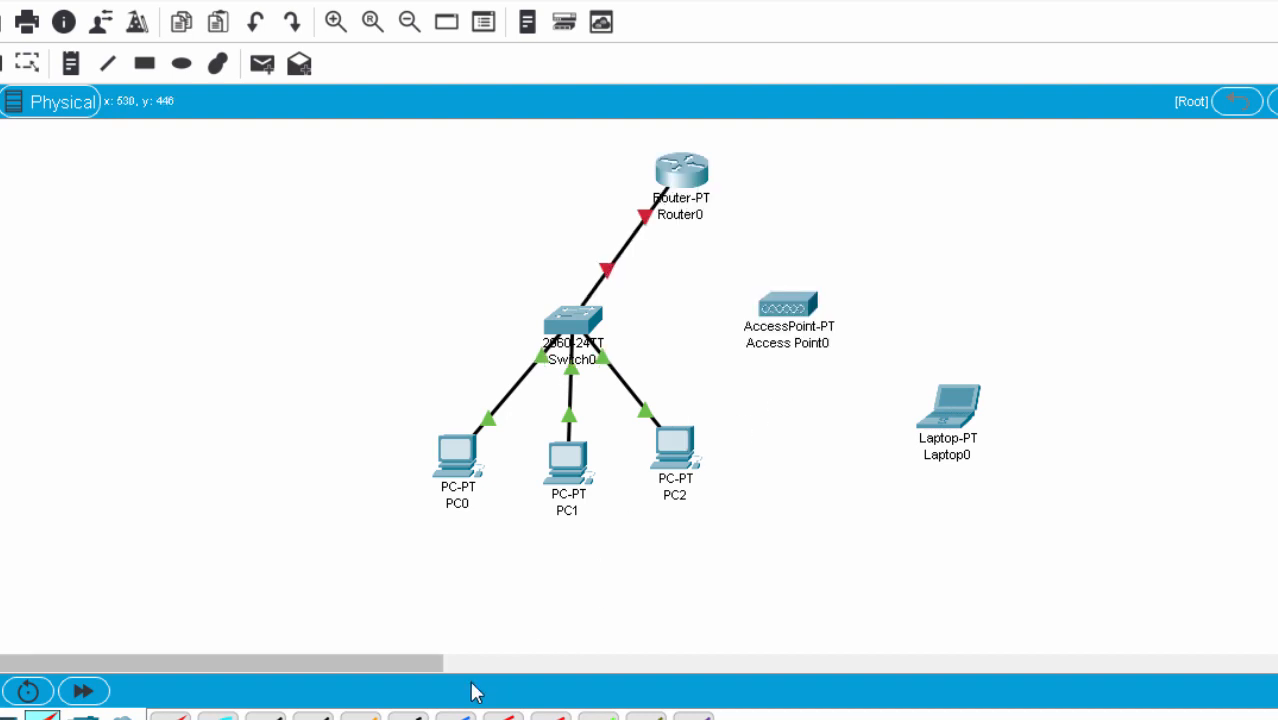
pyautogui.click(170, 716)
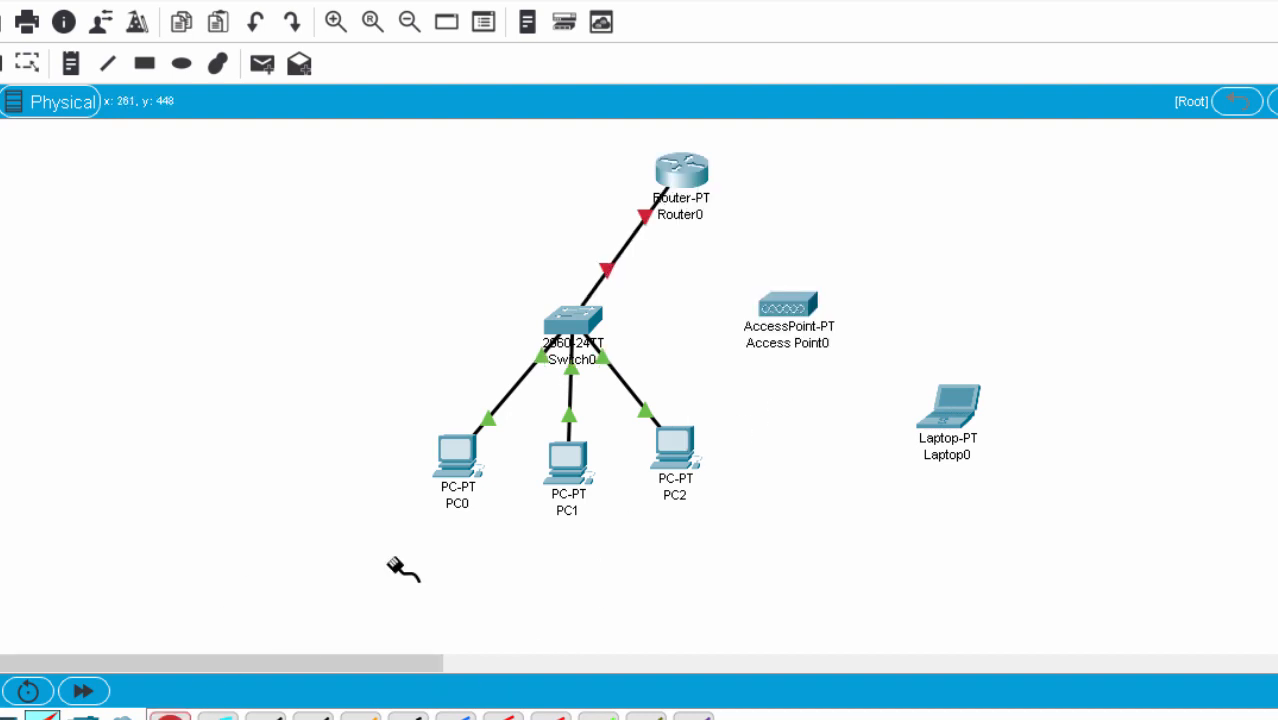
# Cable Access Point0 to Router0's GigabitEthernet7/0, then shift Access Point0 right and Laptop0 left.
pyautogui.click(780, 302)
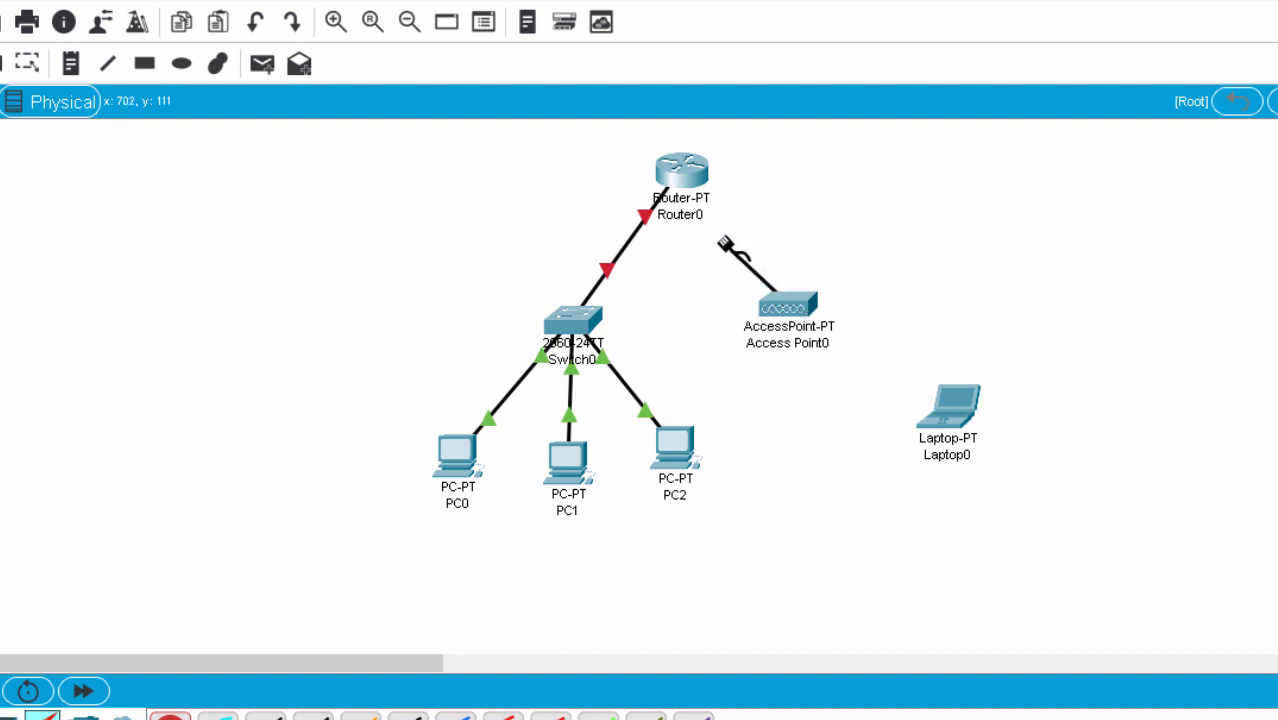
pyautogui.click(688, 172)
pyautogui.click(720, 218)
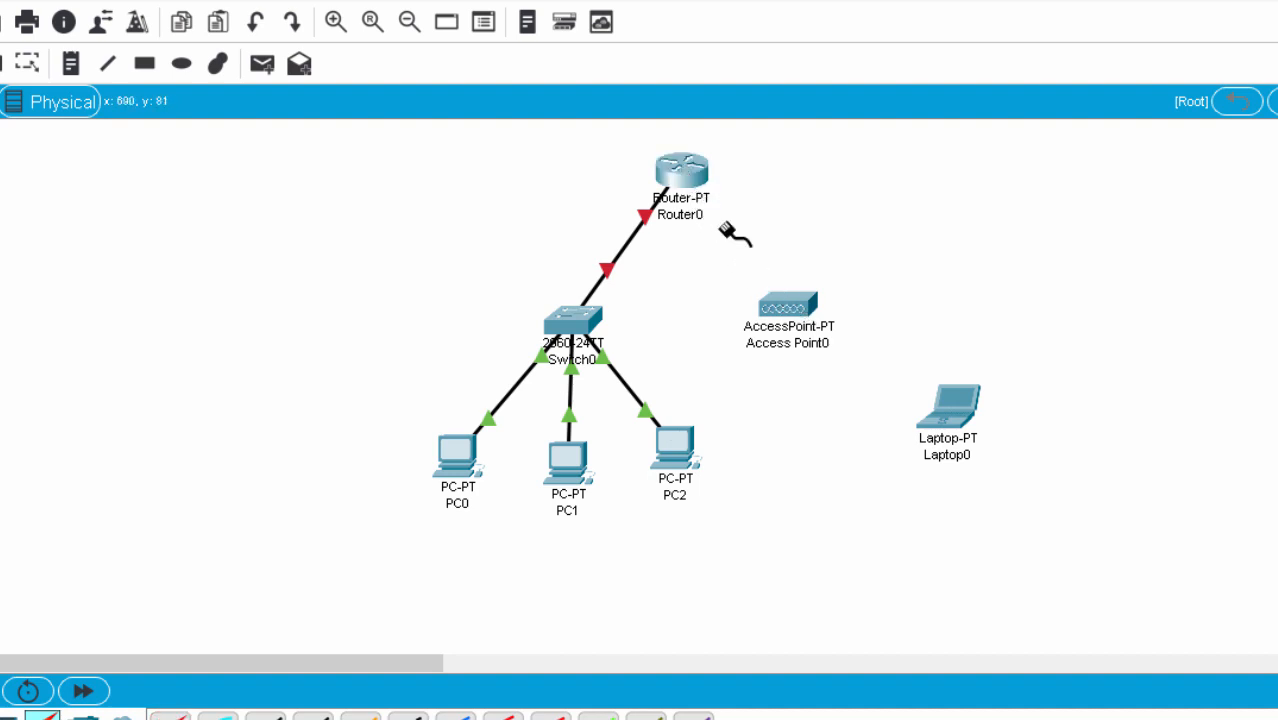
pyautogui.click(686, 176)
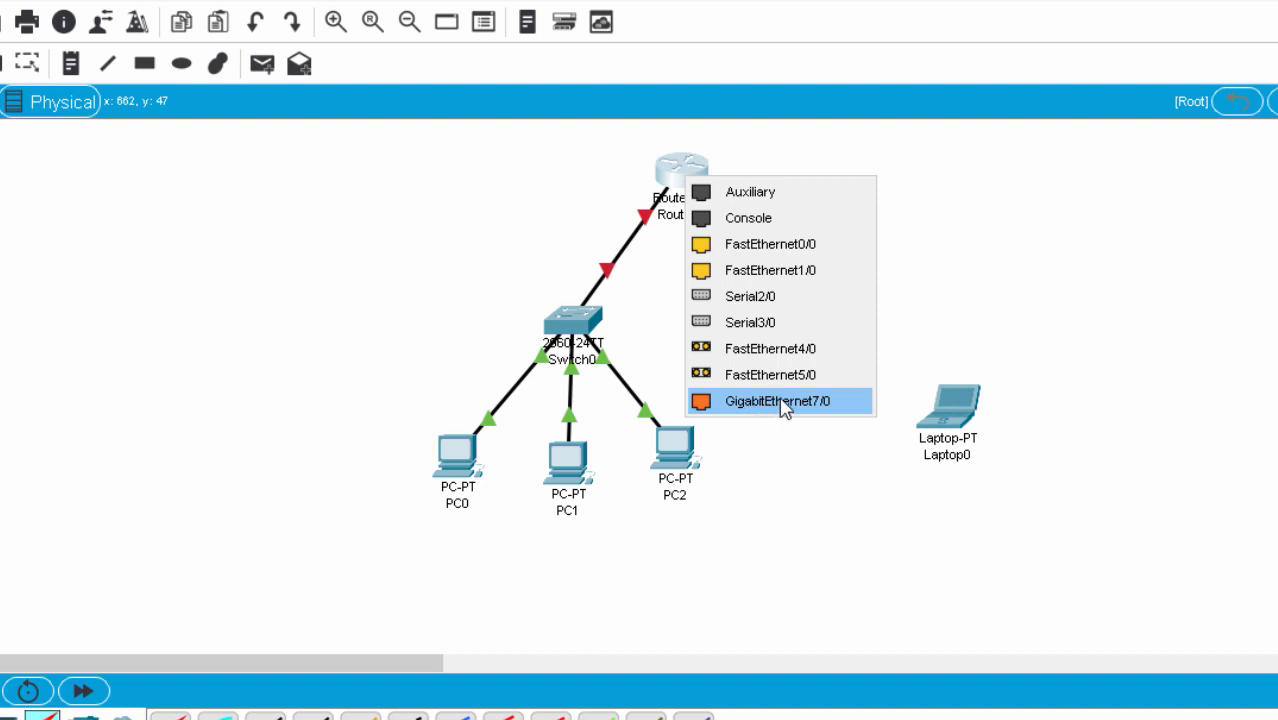
pyautogui.click(795, 402)
pyautogui.moveTo(807, 306); pyautogui.dragTo(825, 304)
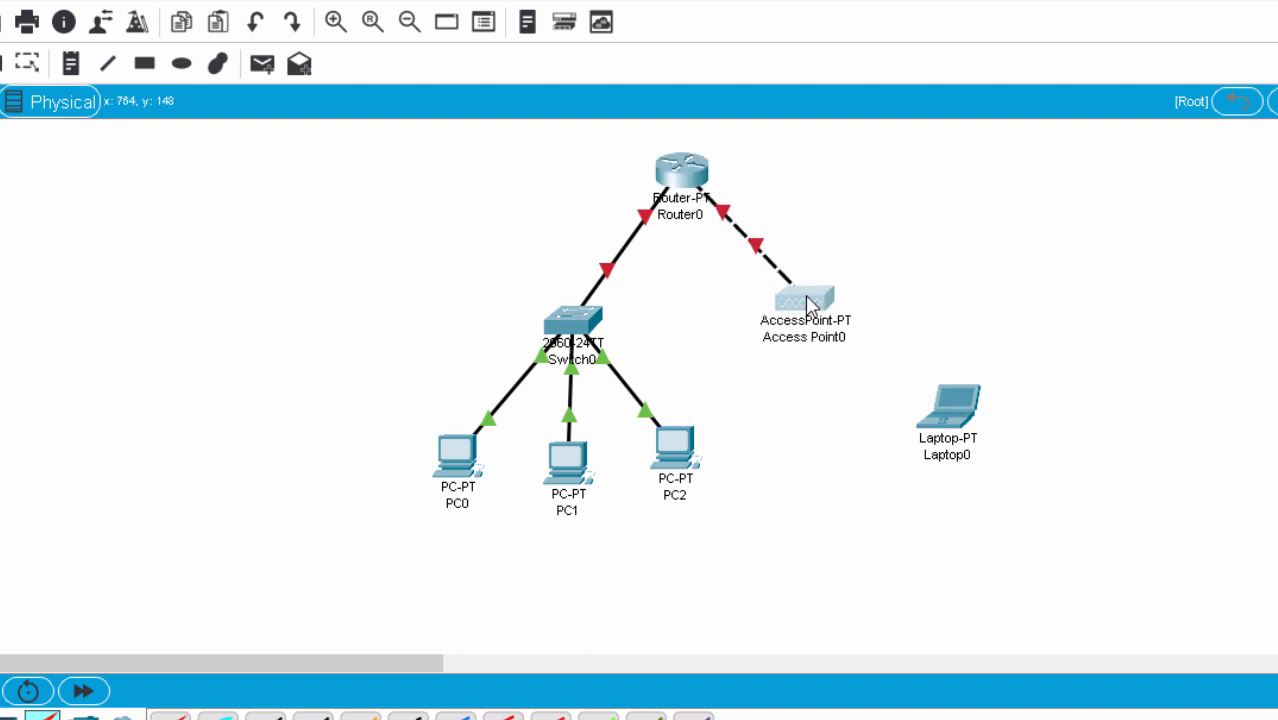
pyautogui.moveTo(950, 403); pyautogui.dragTo(915, 403)
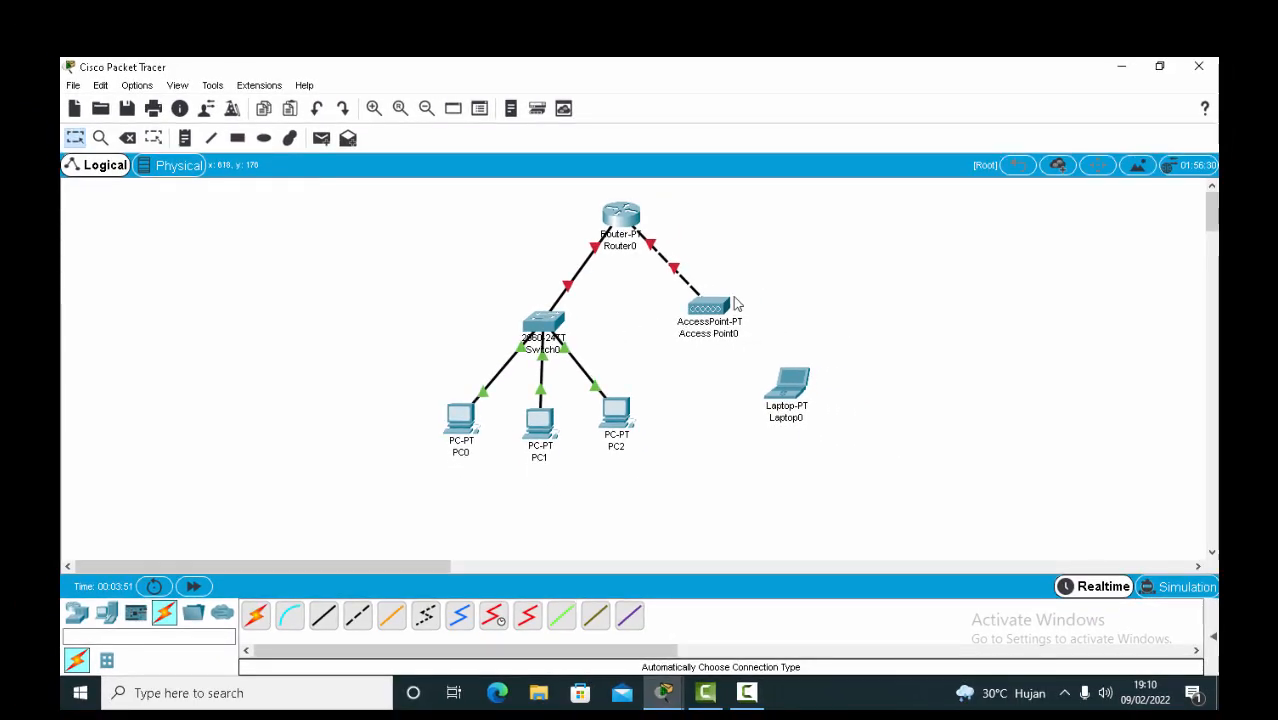
# Open Switch0's CLI and enter privileged mode, then global configuration with config terminal.
pyautogui.click(548, 322)
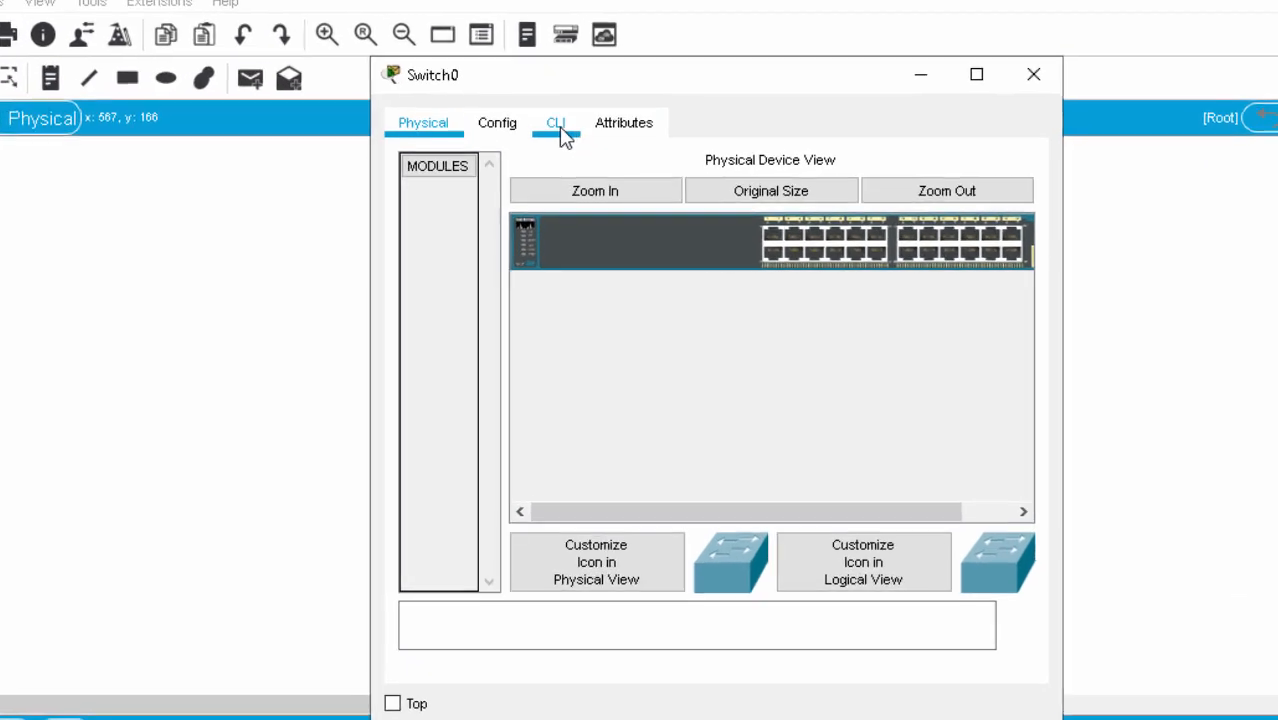
pyautogui.click(546, 146)
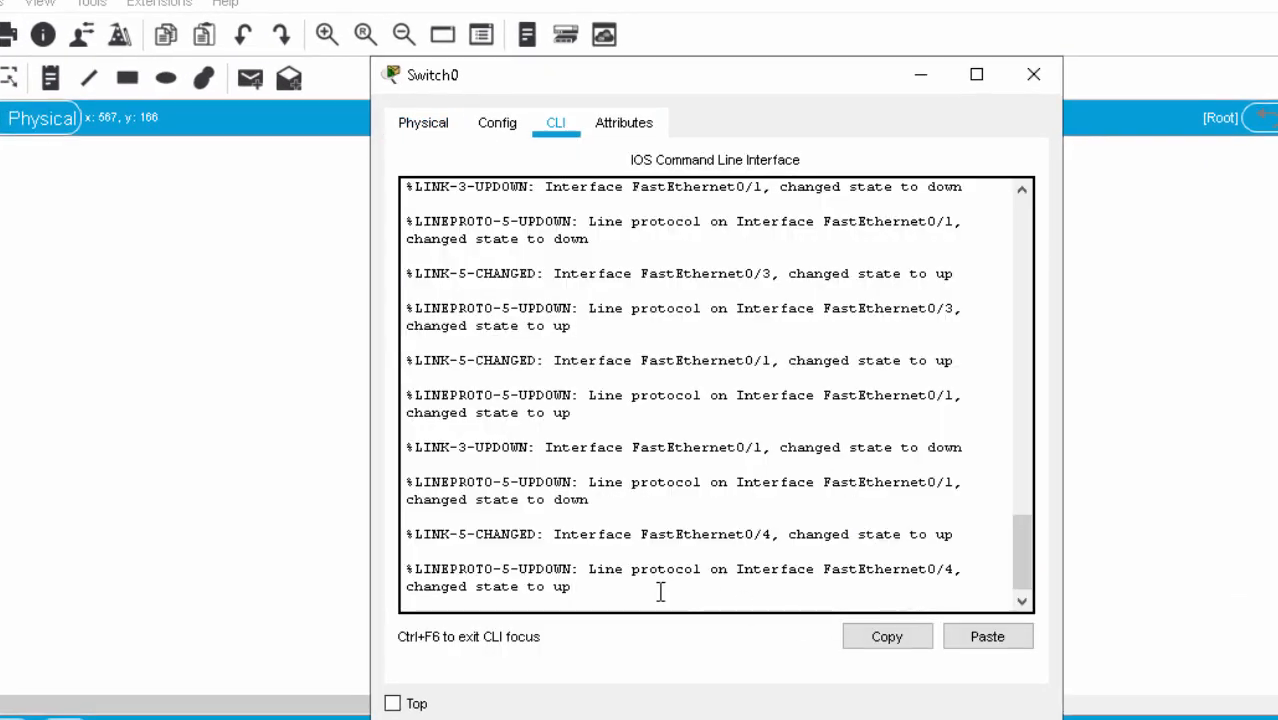
pyautogui.press('Return')
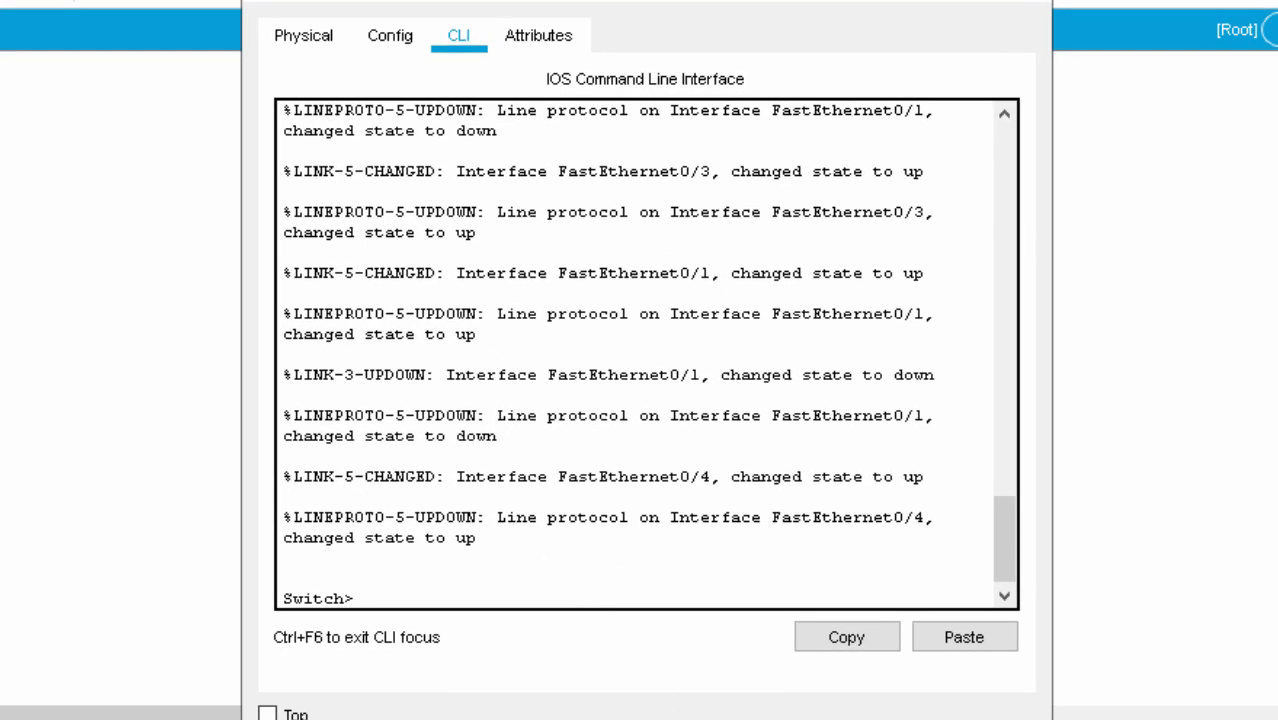
pyautogui.write('enable')
pyautogui.press('Return')
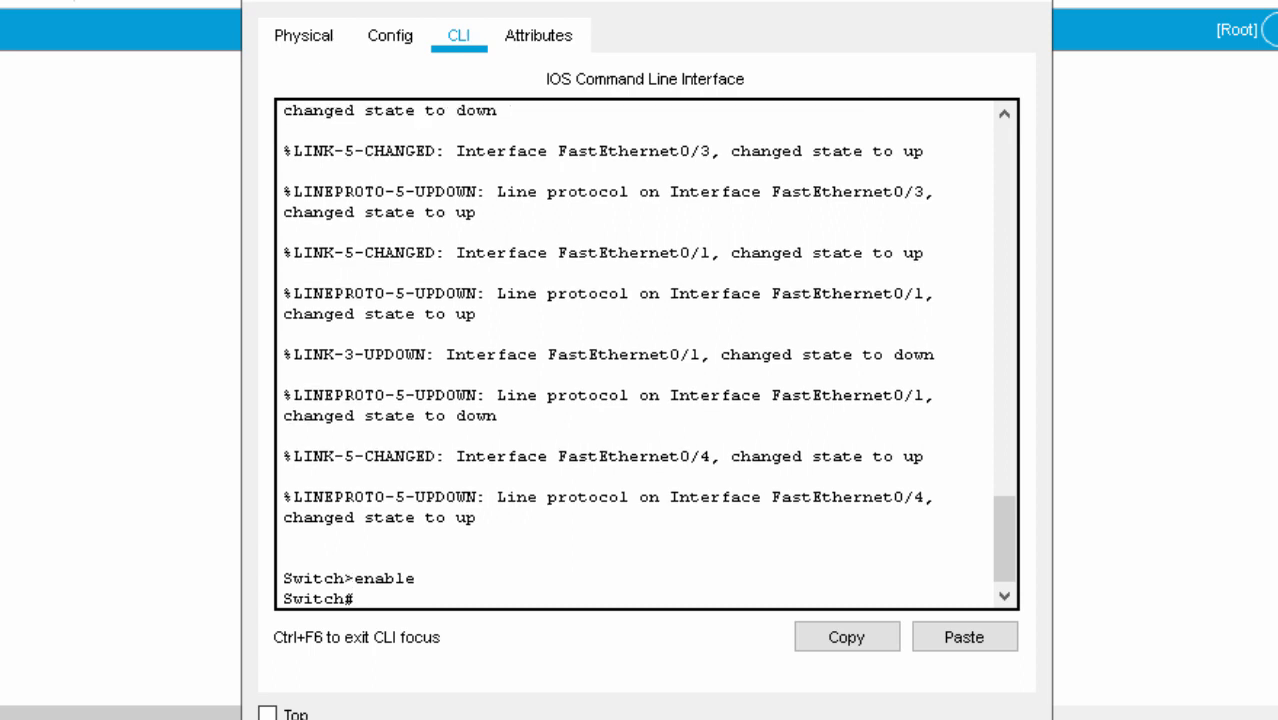
pyautogui.write('config termina')
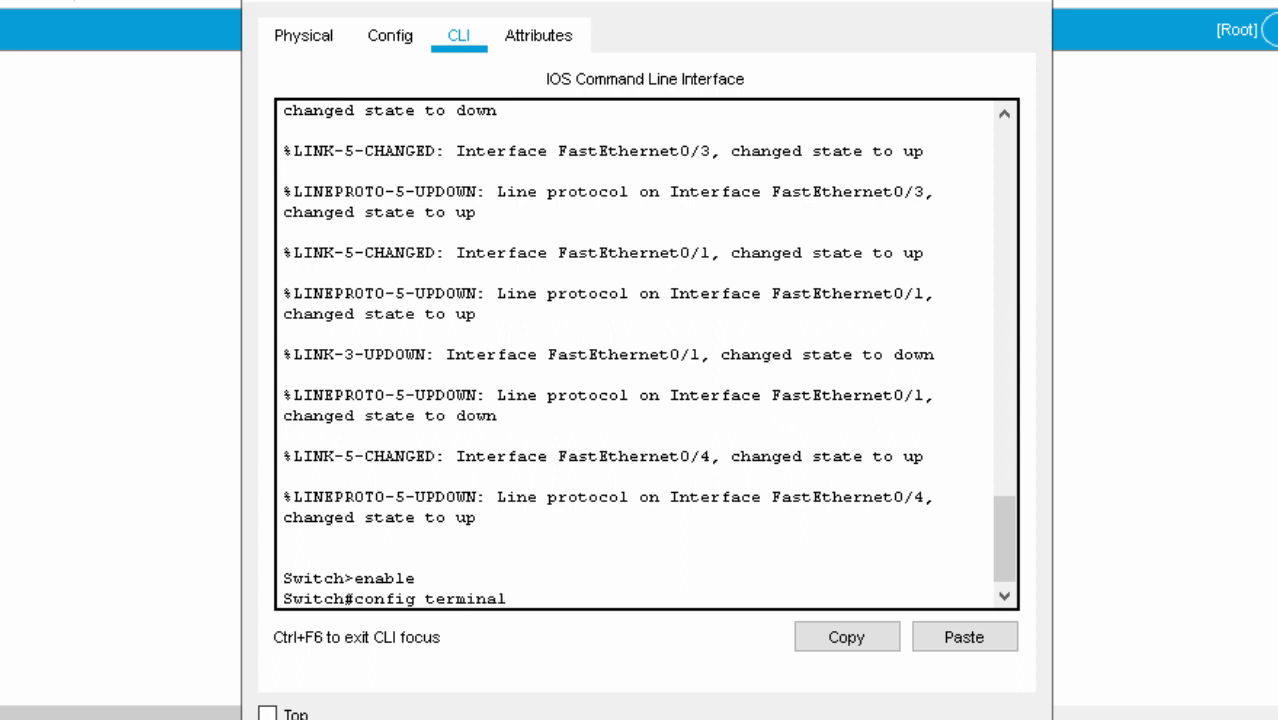
pyautogui.write('l')
pyautogui.press('Return')
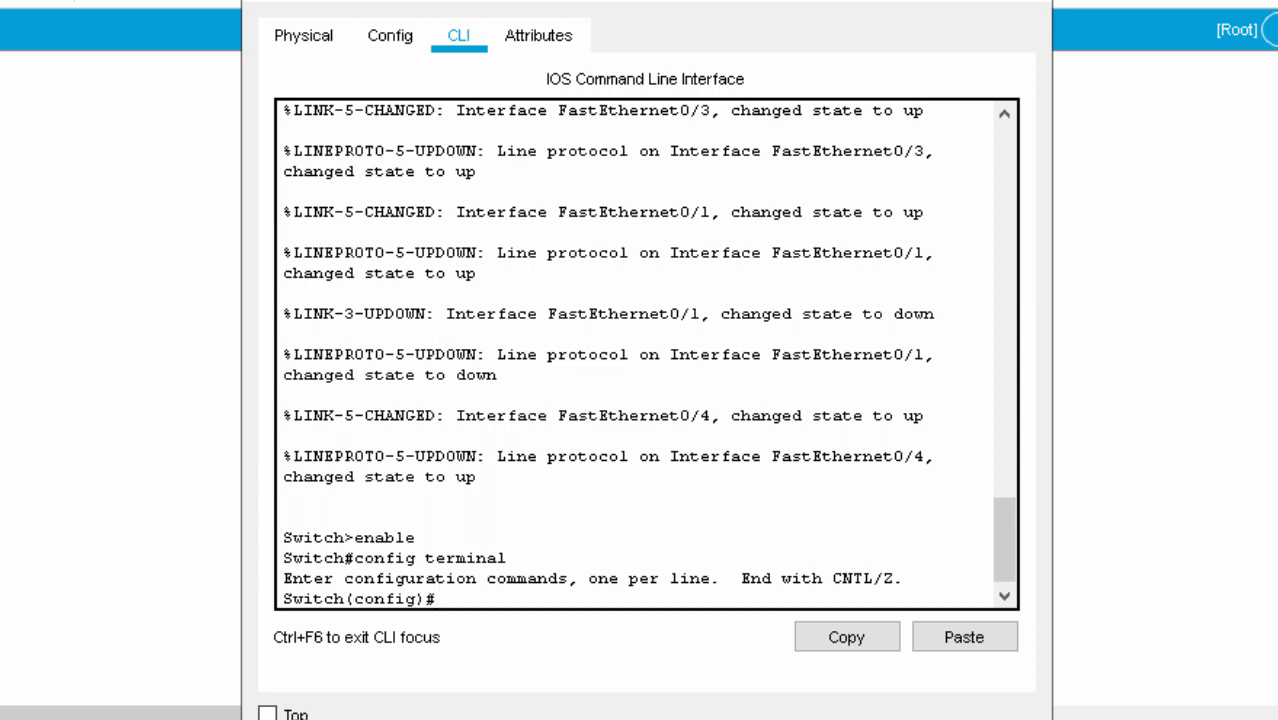
# Create VLAN 10 named siswa and VLAN 20 named guru, then exit.
pyautogui.write('vlan 10')
pyautogui.press('Return')
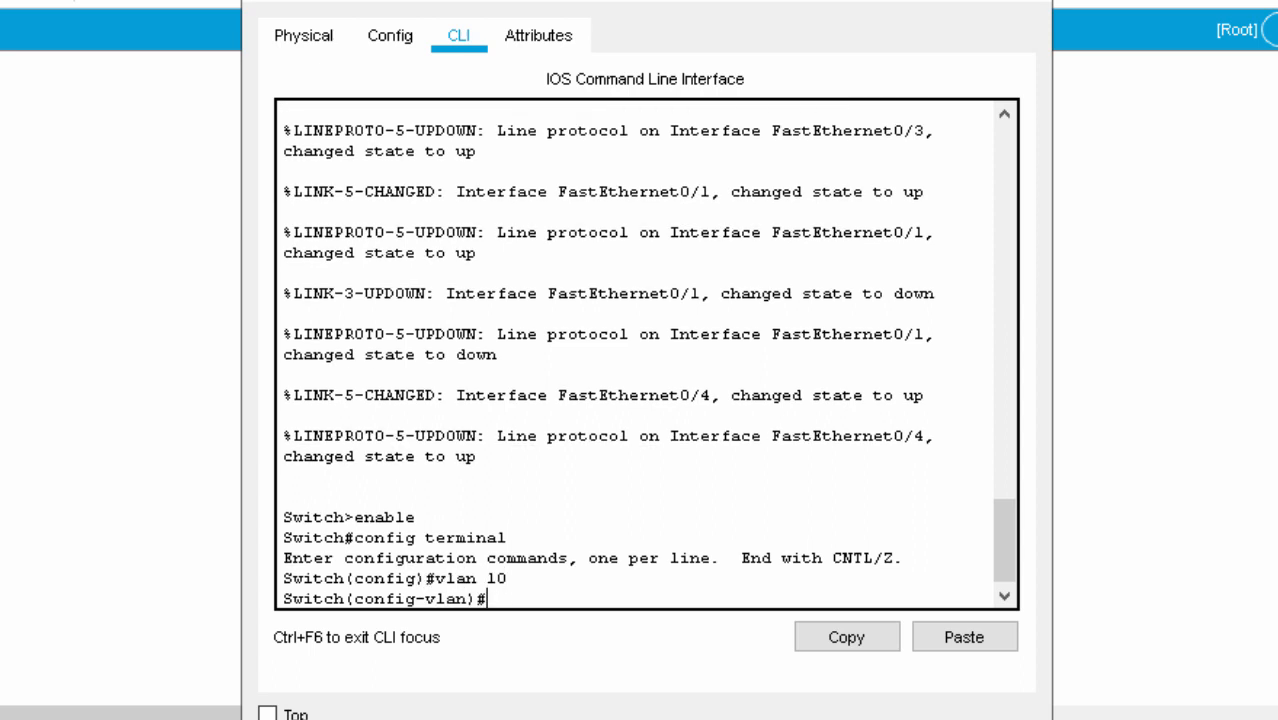
pyautogui.write('name siswa')
pyautogui.press('Return')
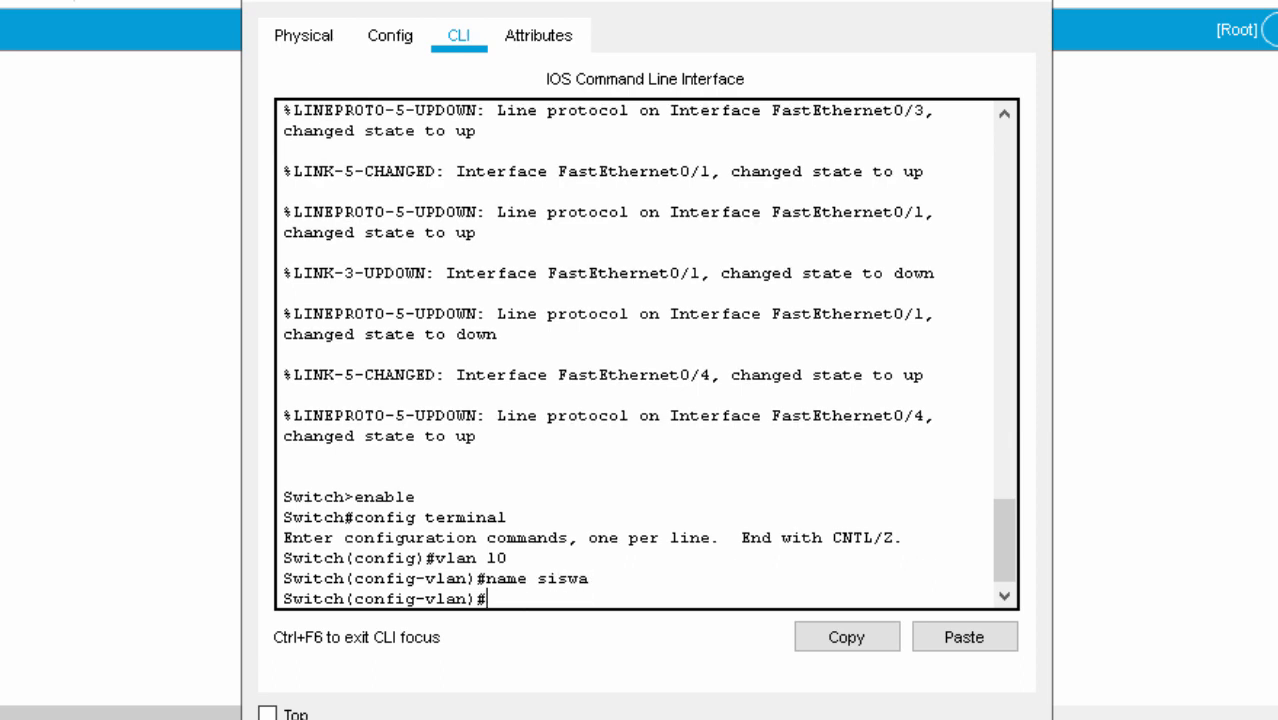
pyautogui.write('vlan 20')
pyautogui.press('Return')
pyautogui.write('name')
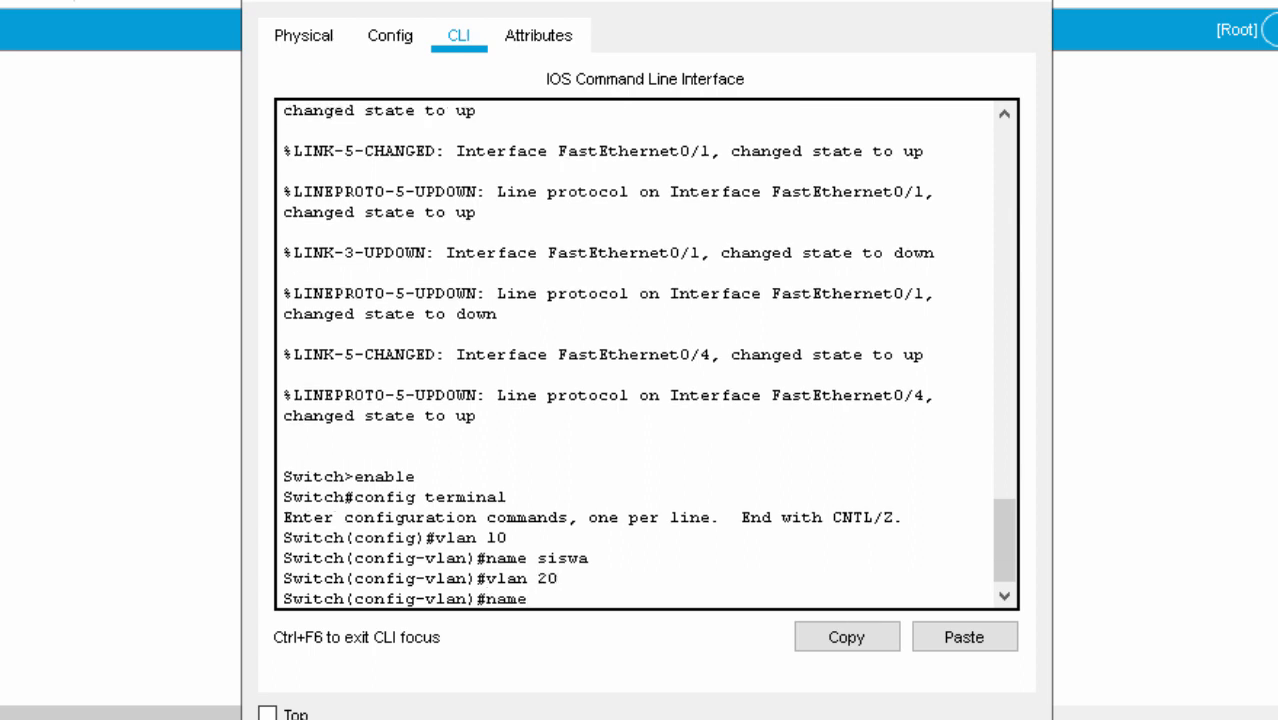
pyautogui.write(' guru')
pyautogui.press('Return')
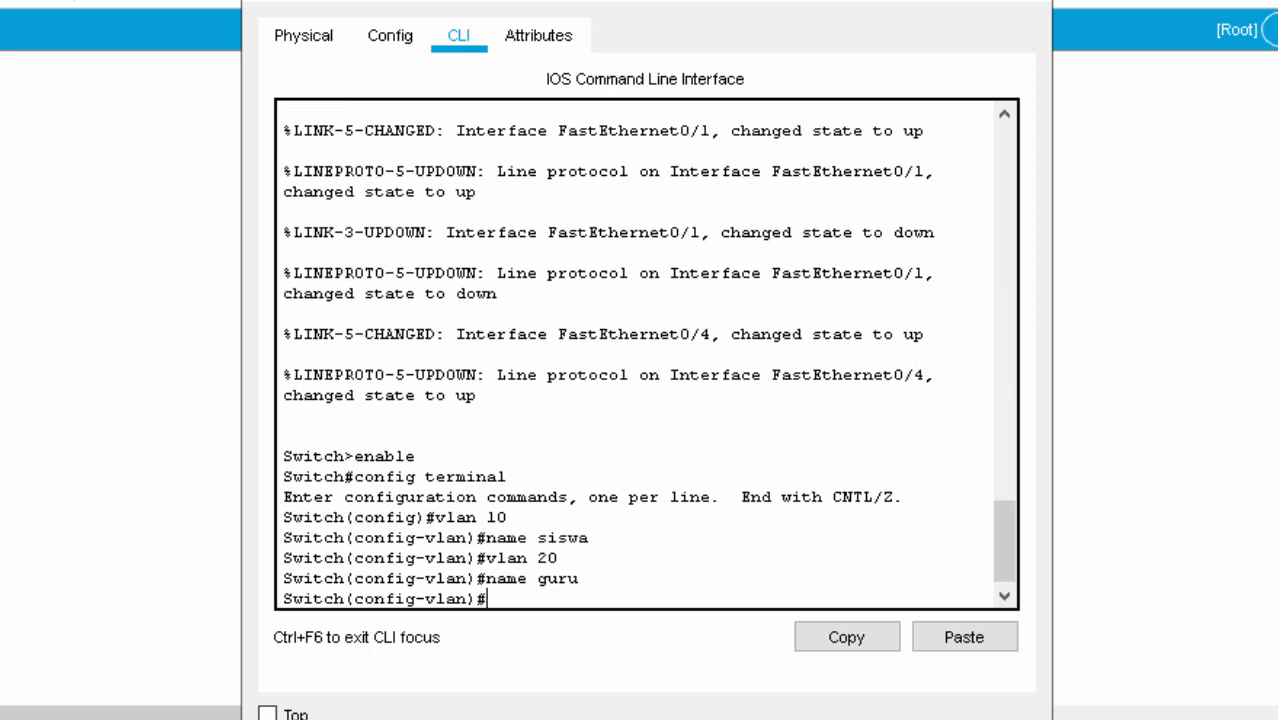
pyautogui.write('ex')
pyautogui.press('Return')
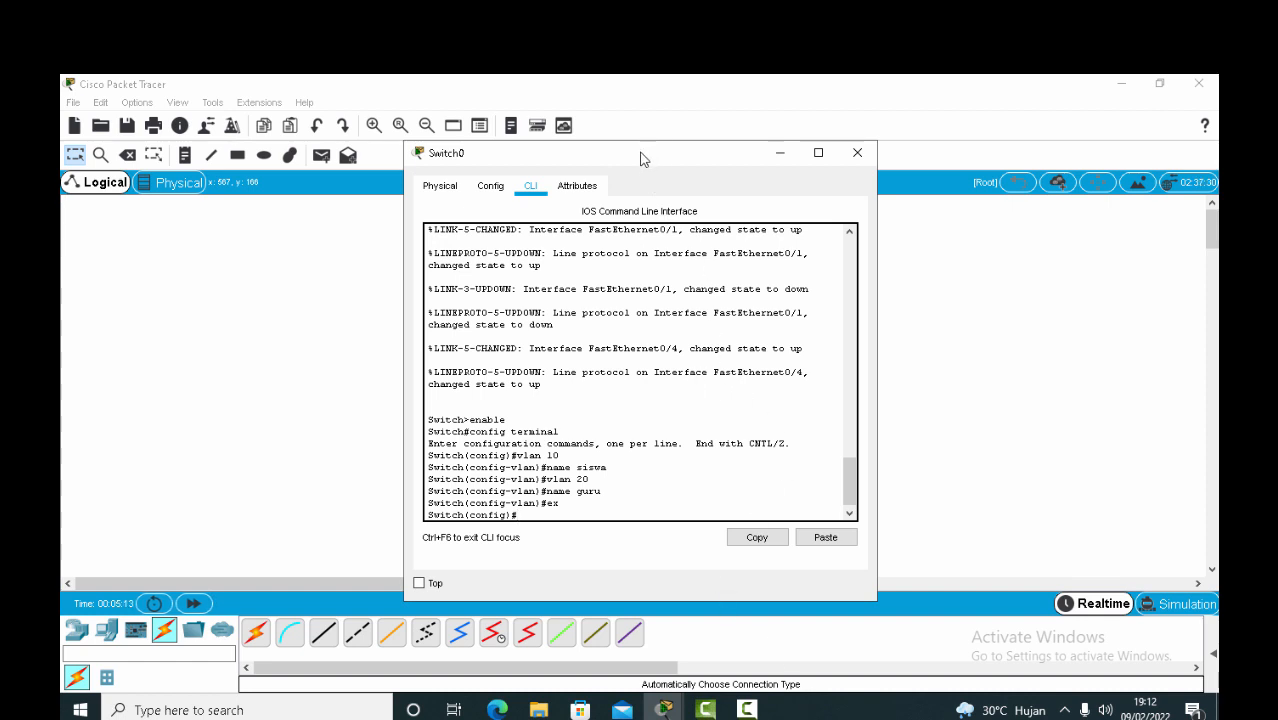
# Make fa0/2 an access port in VLAN 10, exit, and start entering int fa0/3.
pyautogui.moveTo(641, 158); pyautogui.dragTo(781, 162)
pyautogui.write('int ')
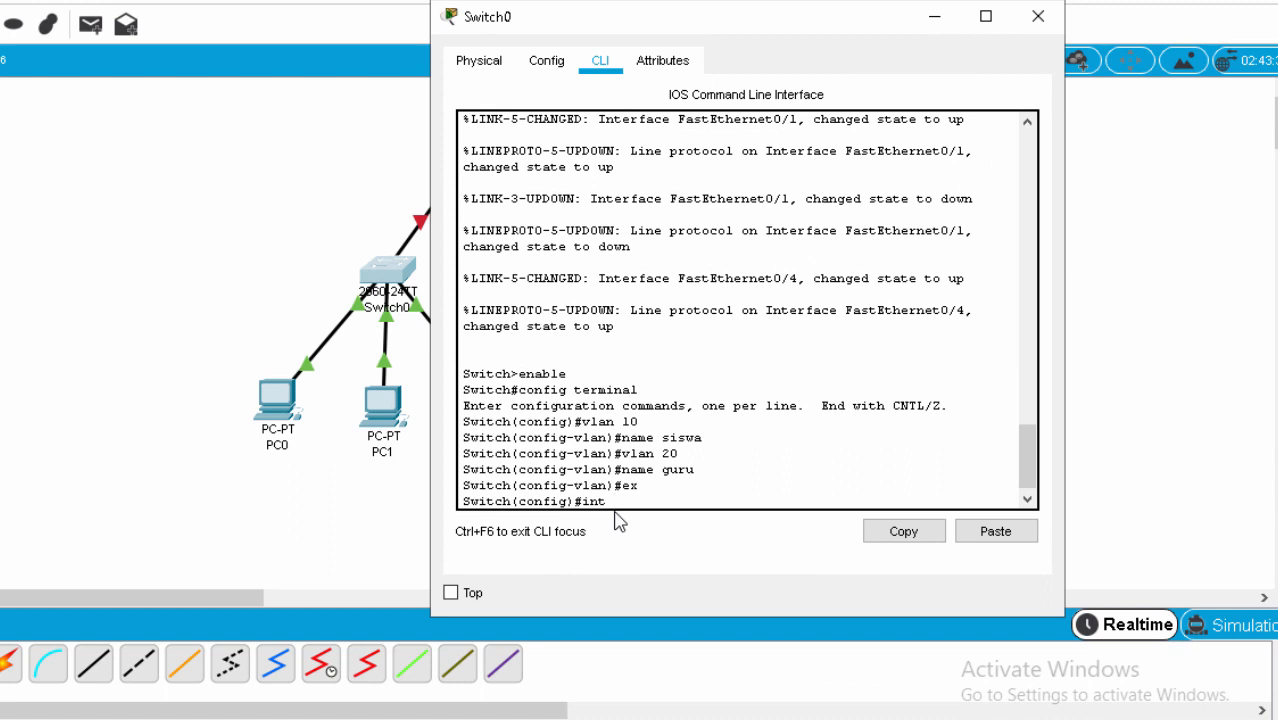
pyautogui.write('fa0/2')
pyautogui.press('Return')
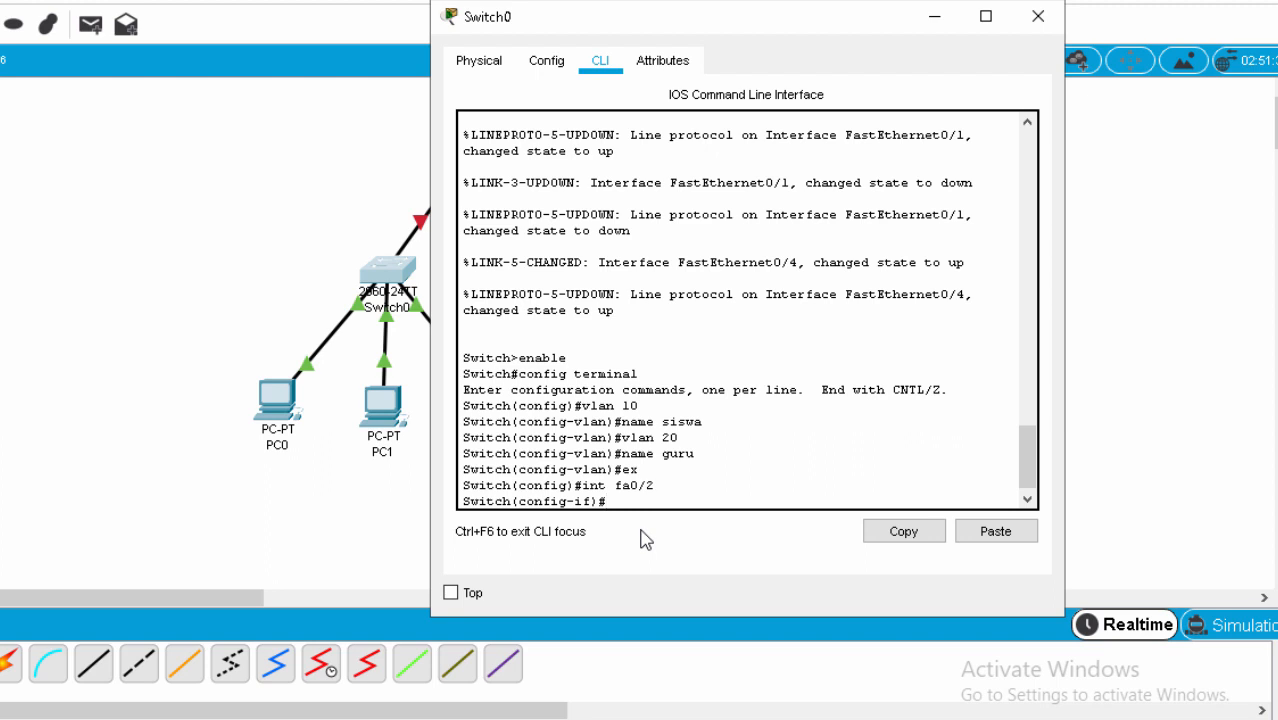
pyautogui.write('switchport mode access')
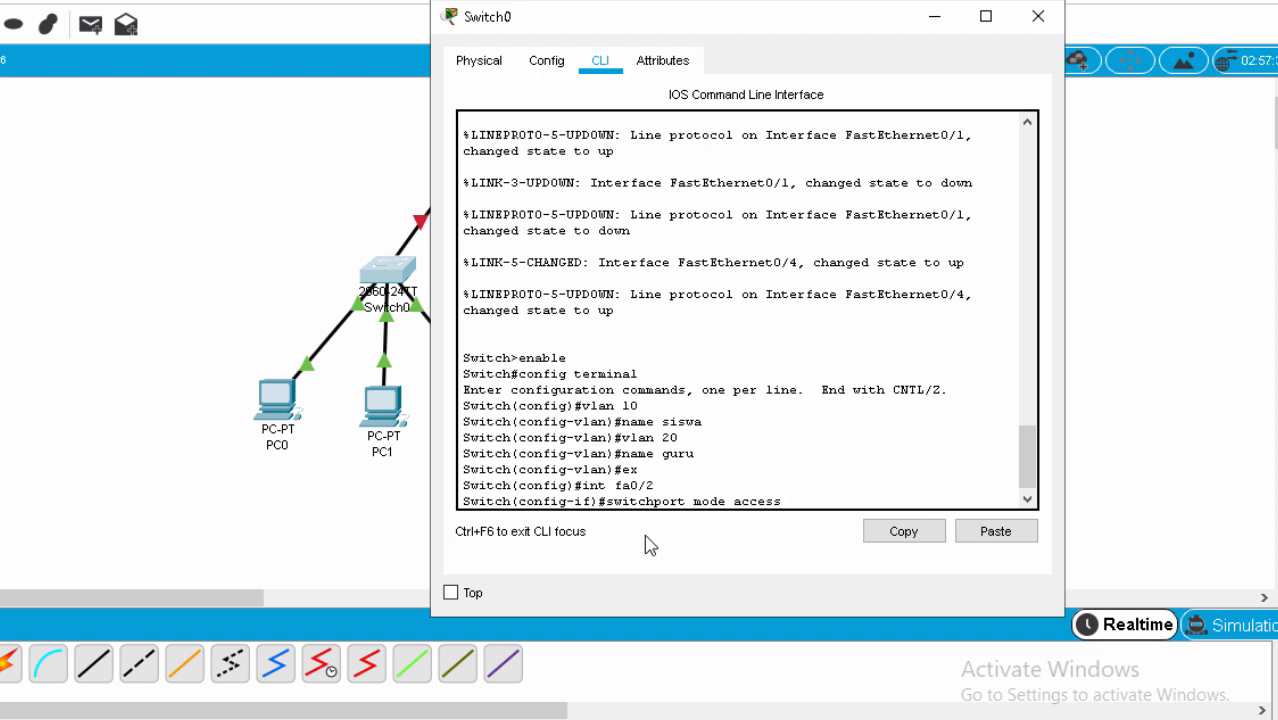
pyautogui.press('Return')
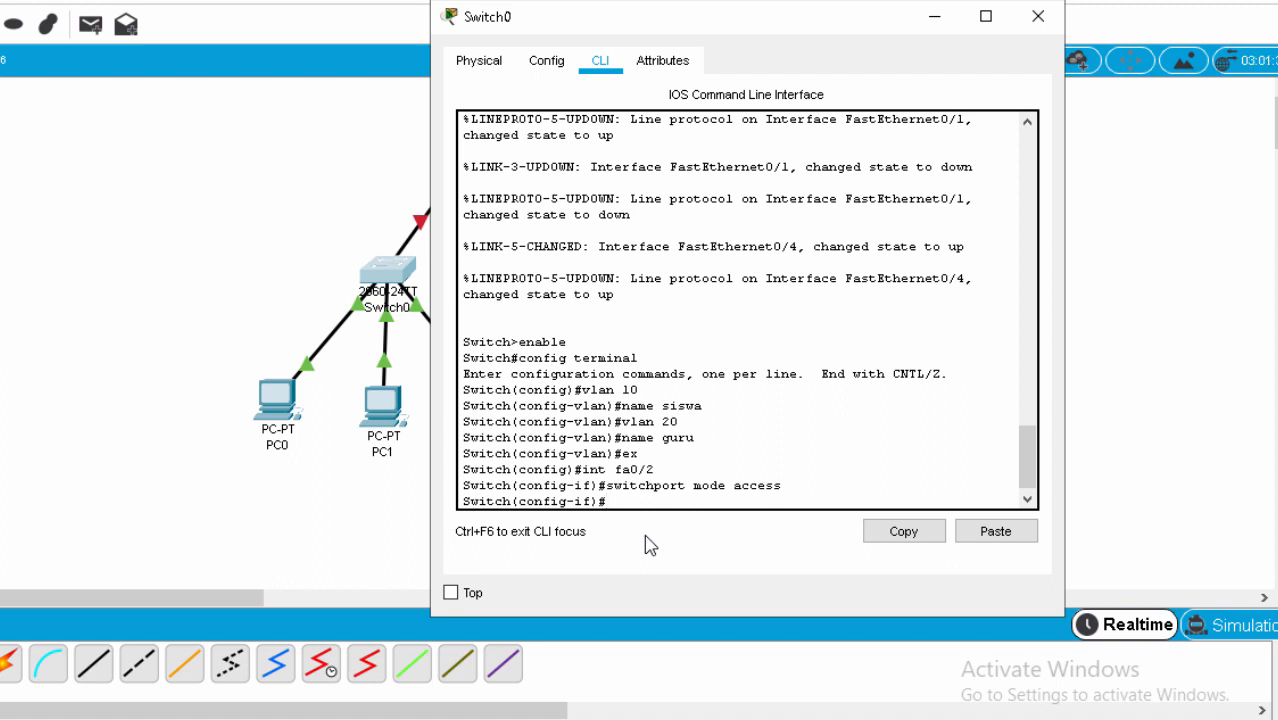
pyautogui.write('switchport access v')
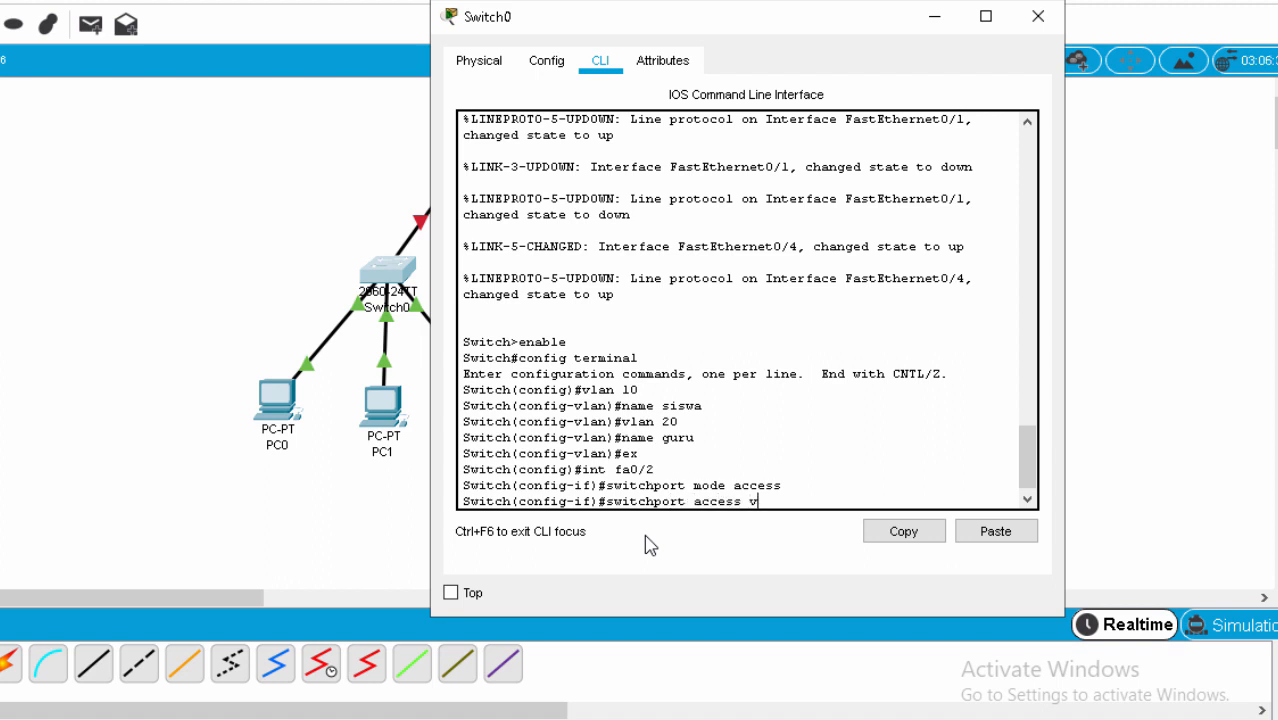
pyautogui.write('lan 10')
pyautogui.press('Return')
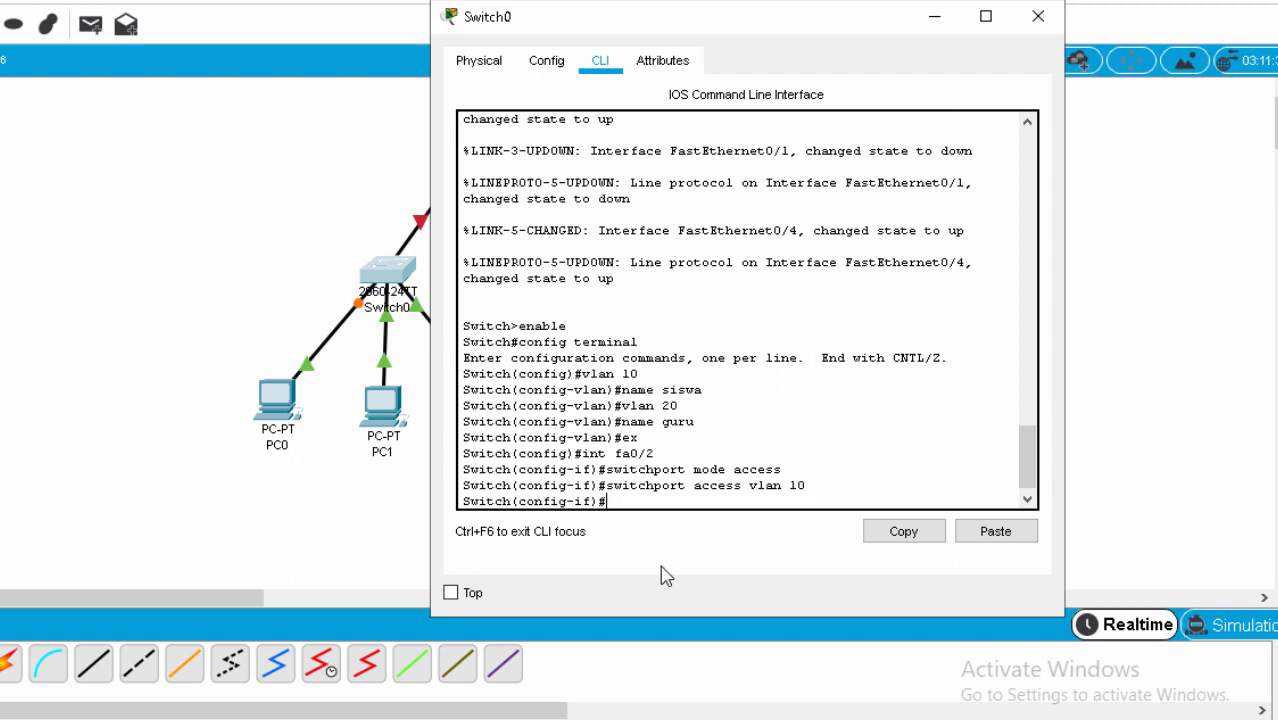
pyautogui.write('ex')
pyautogui.press('Return')
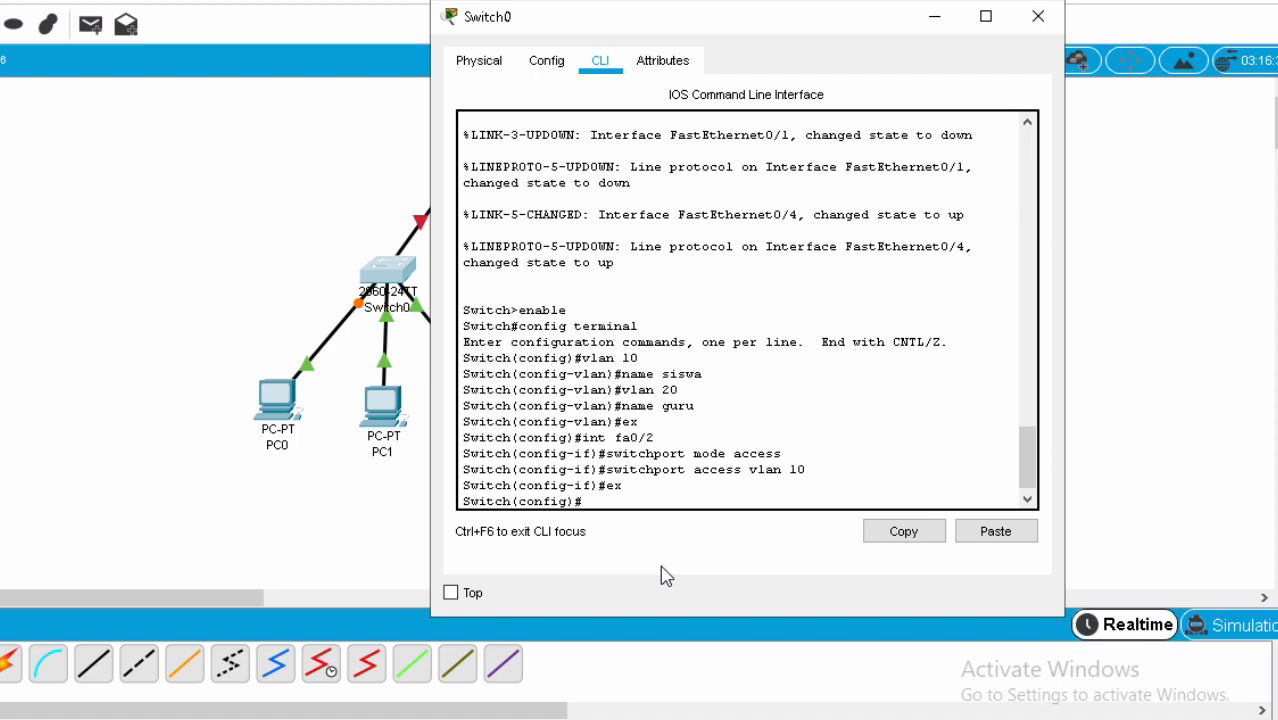
pyautogui.write('int fa0/3')
# Make fa0/3 an access port in VLAN 10 and exit the interface.
pyautogui.press('Return')
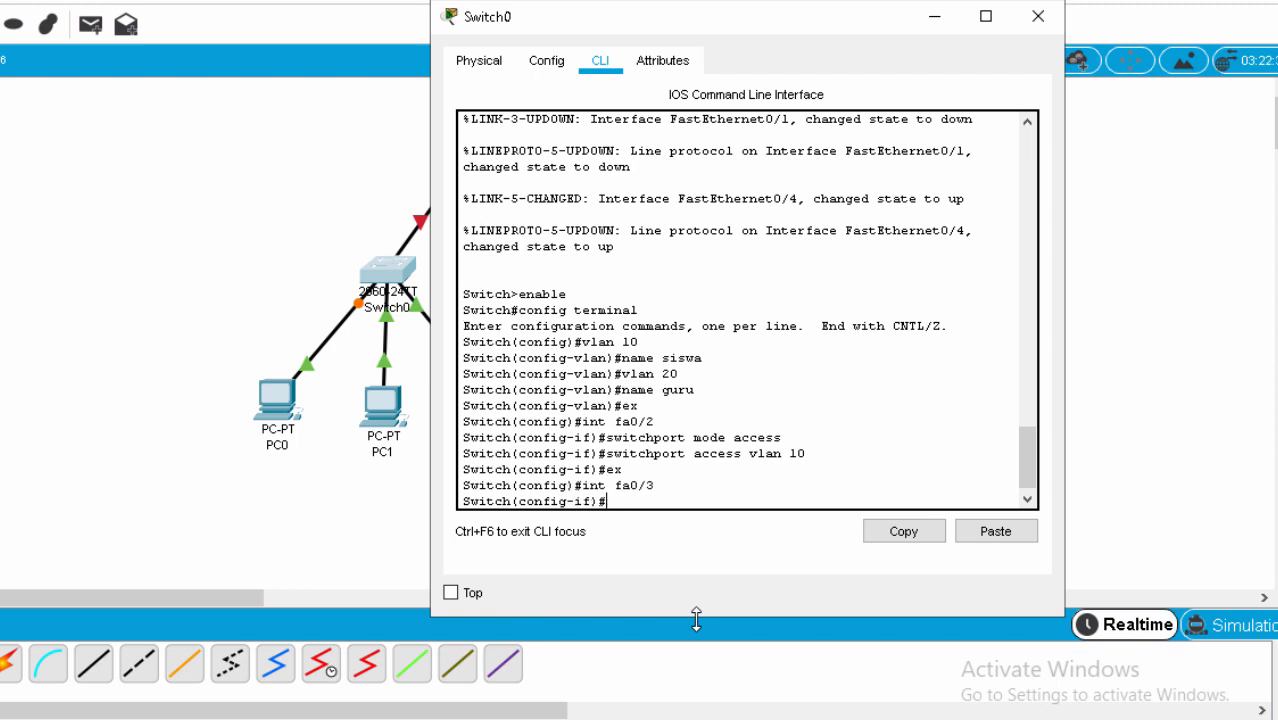
pyautogui.write('switchport mode access')
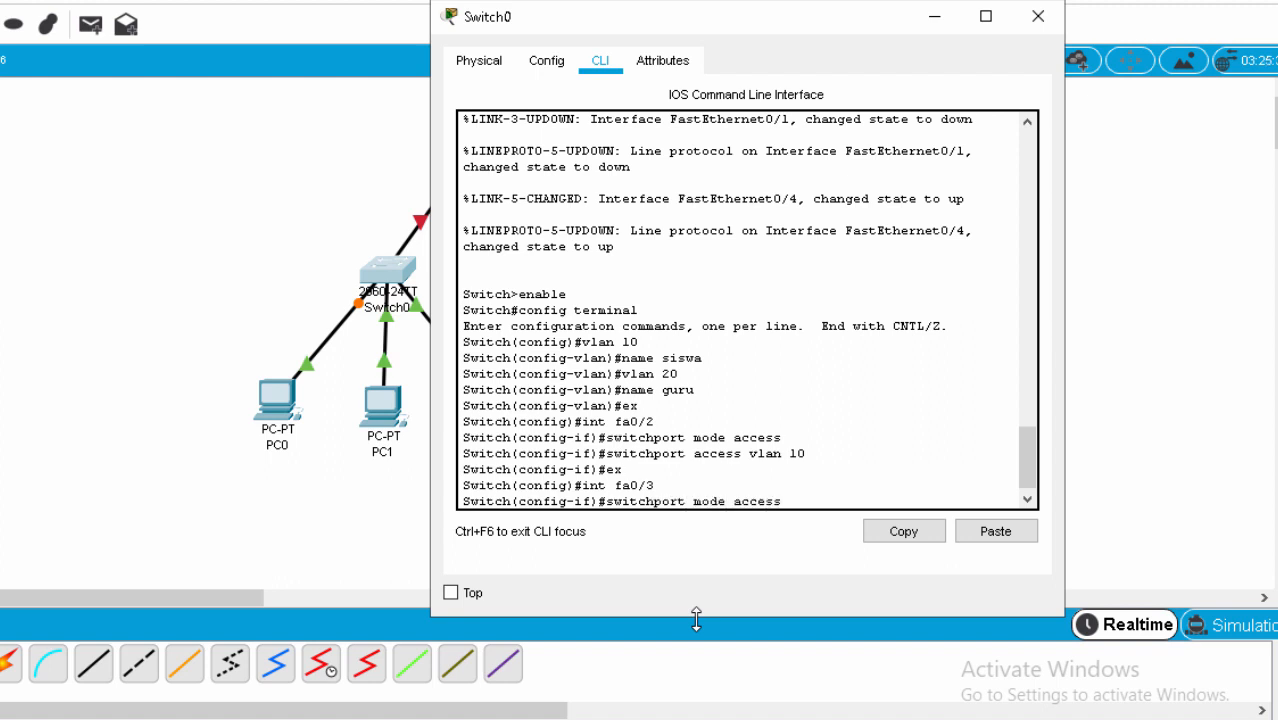
pyautogui.press('Return')
pyautogui.write('switch')
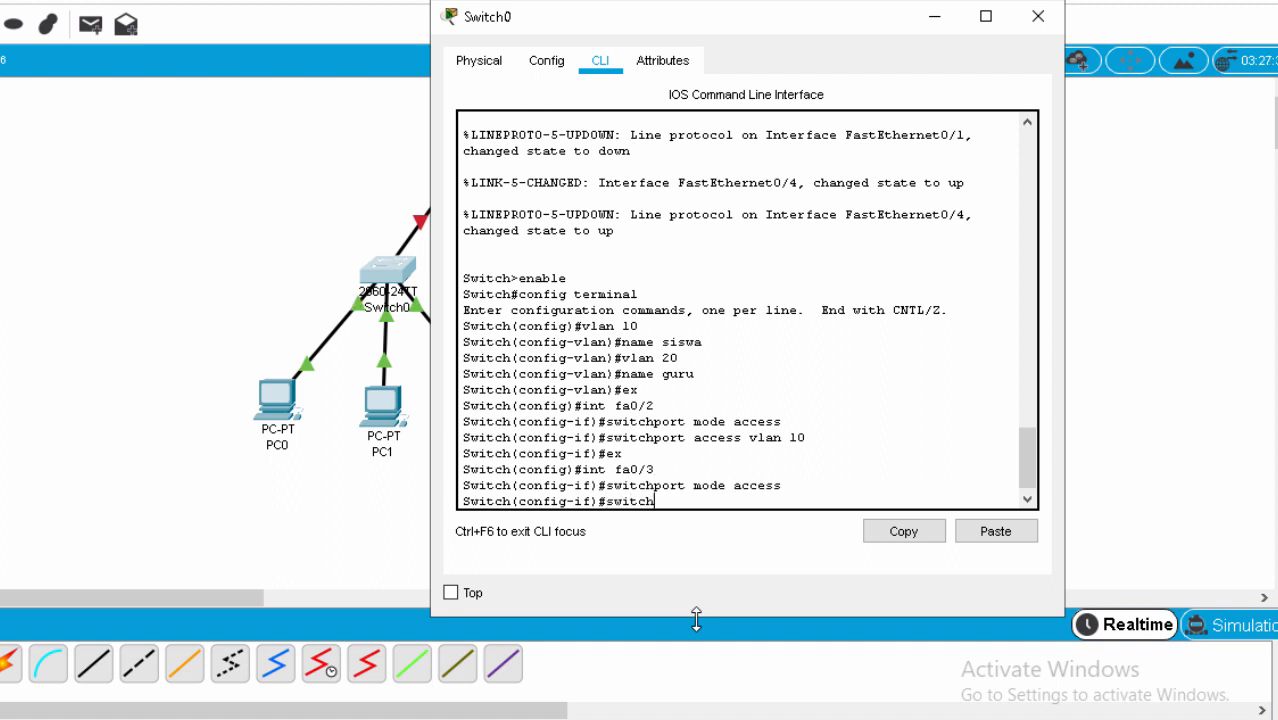
pyautogui.write('port access vlan ')
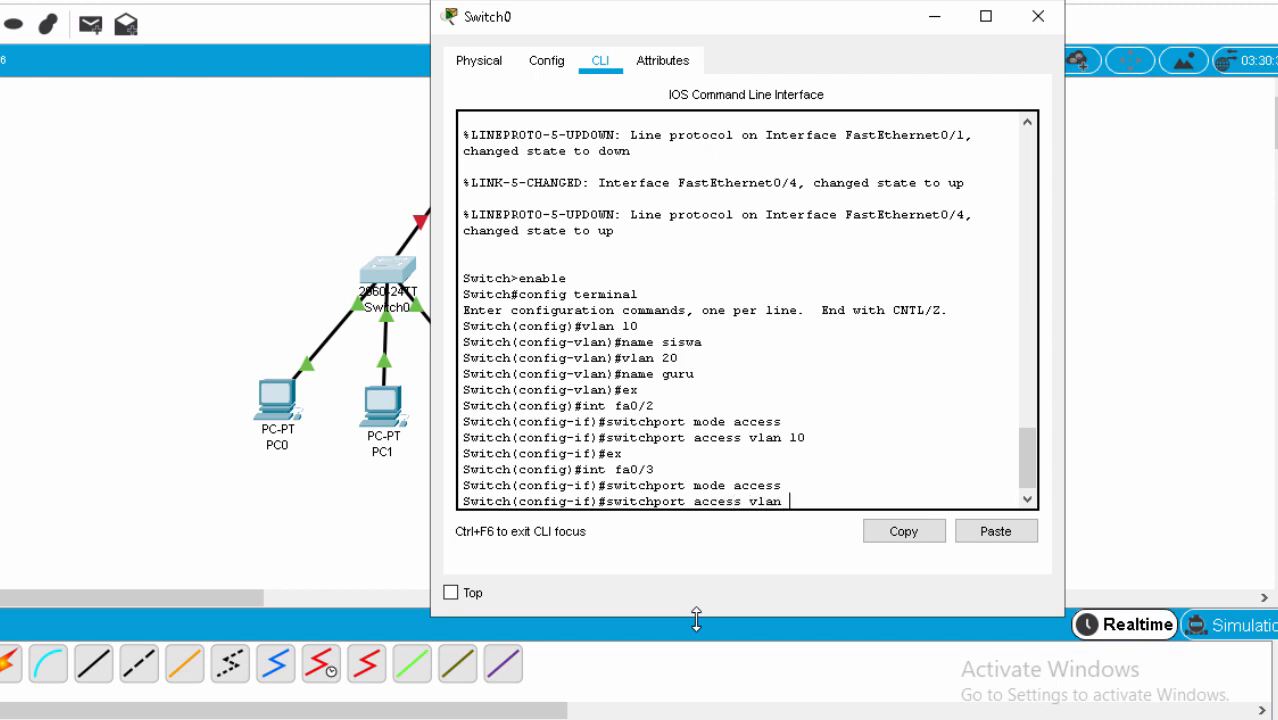
pyautogui.write('10')
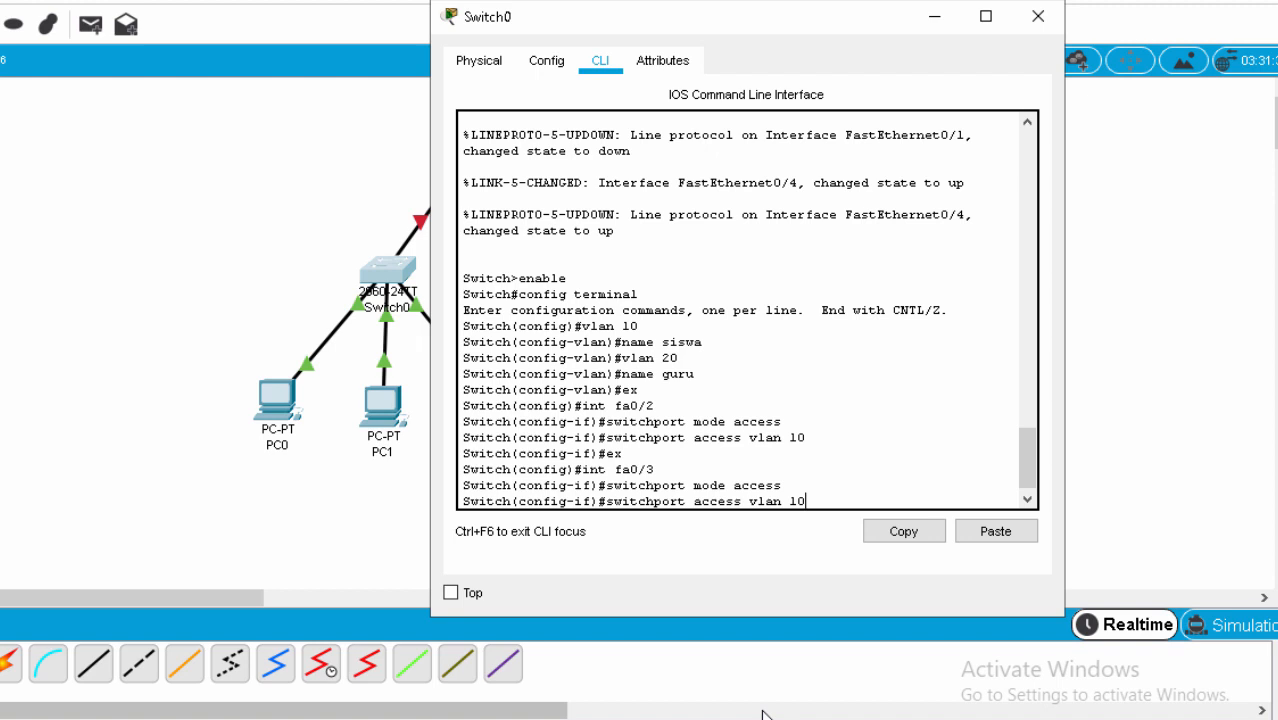
pyautogui.press('Return')
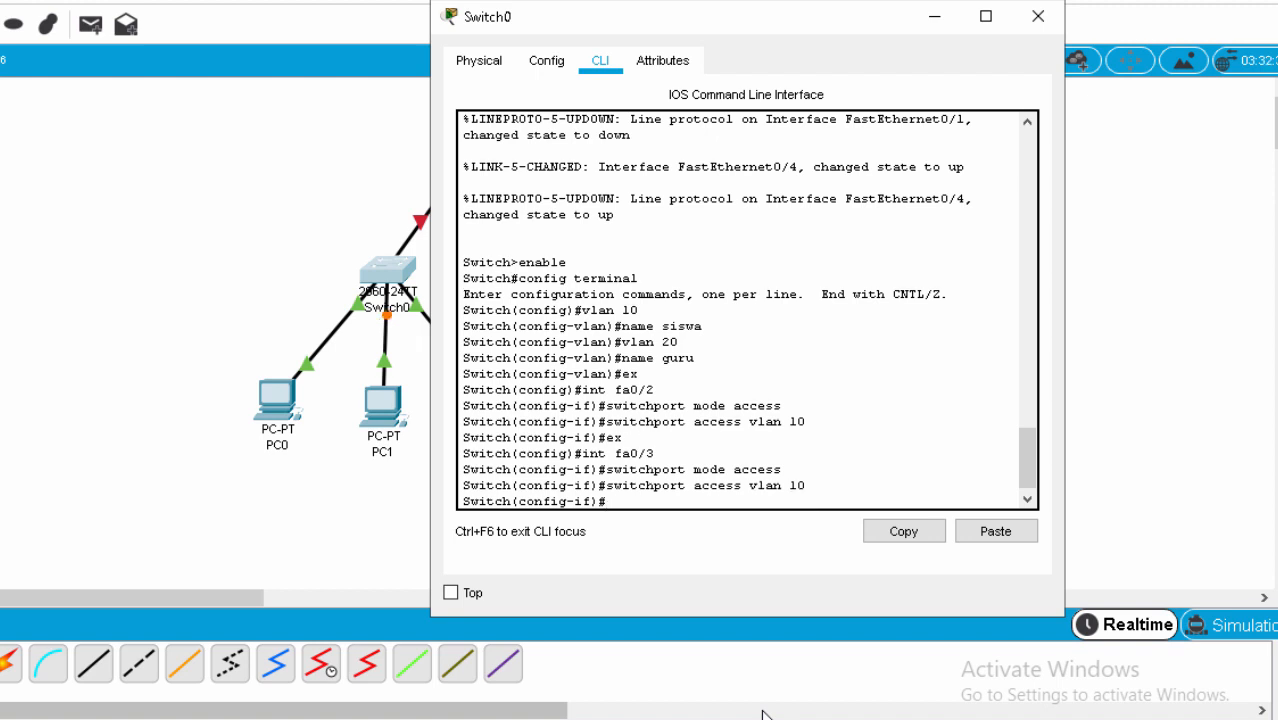
pyautogui.write('ex')
pyautogui.press('Return')
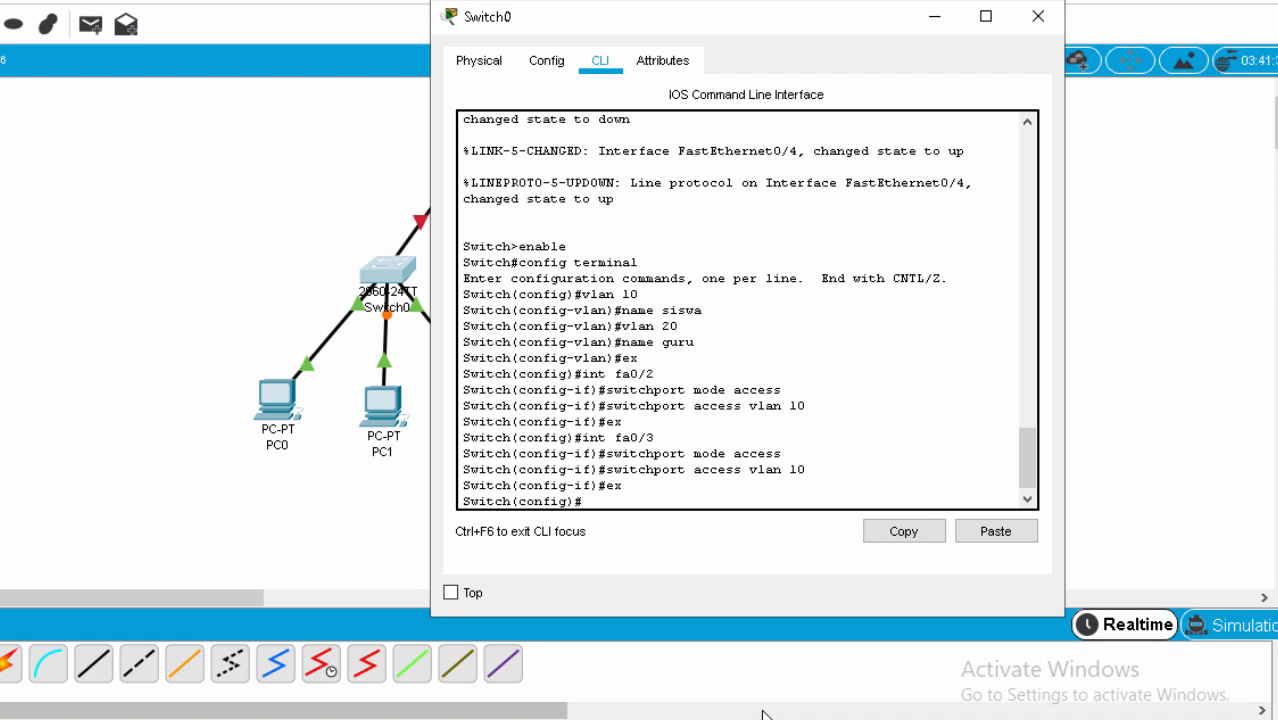
# Make fa0/4 an access port in VLAN 20 and exit the interface.
pyautogui.write('int fa0/4')
pyautogui.press('Return')
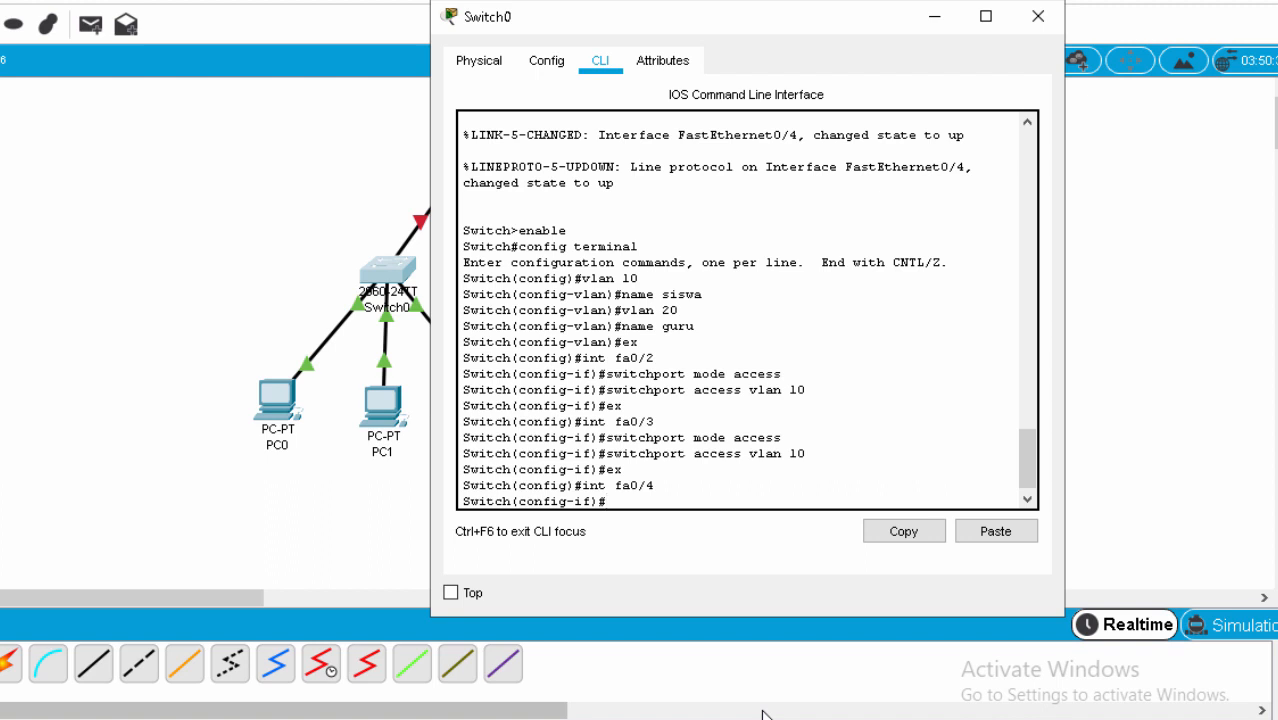
pyautogui.write('switchport mode access')
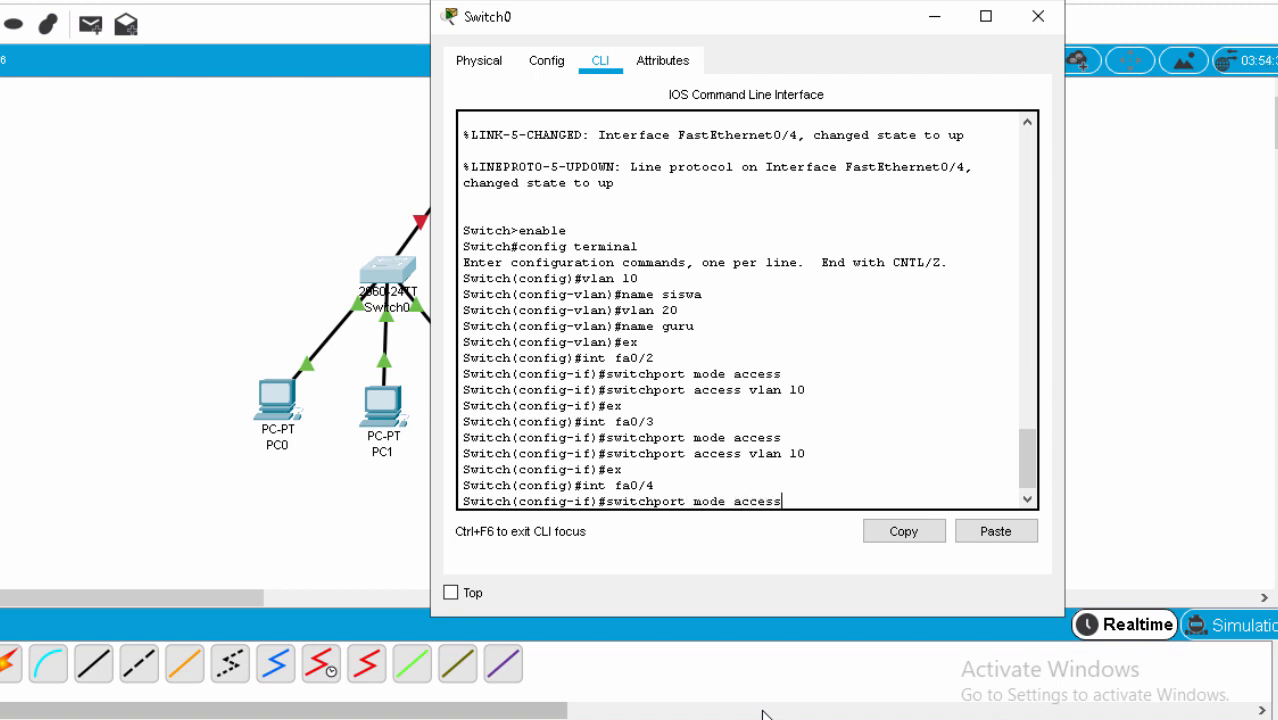
pyautogui.press('Return')
pyautogui.write('swi')
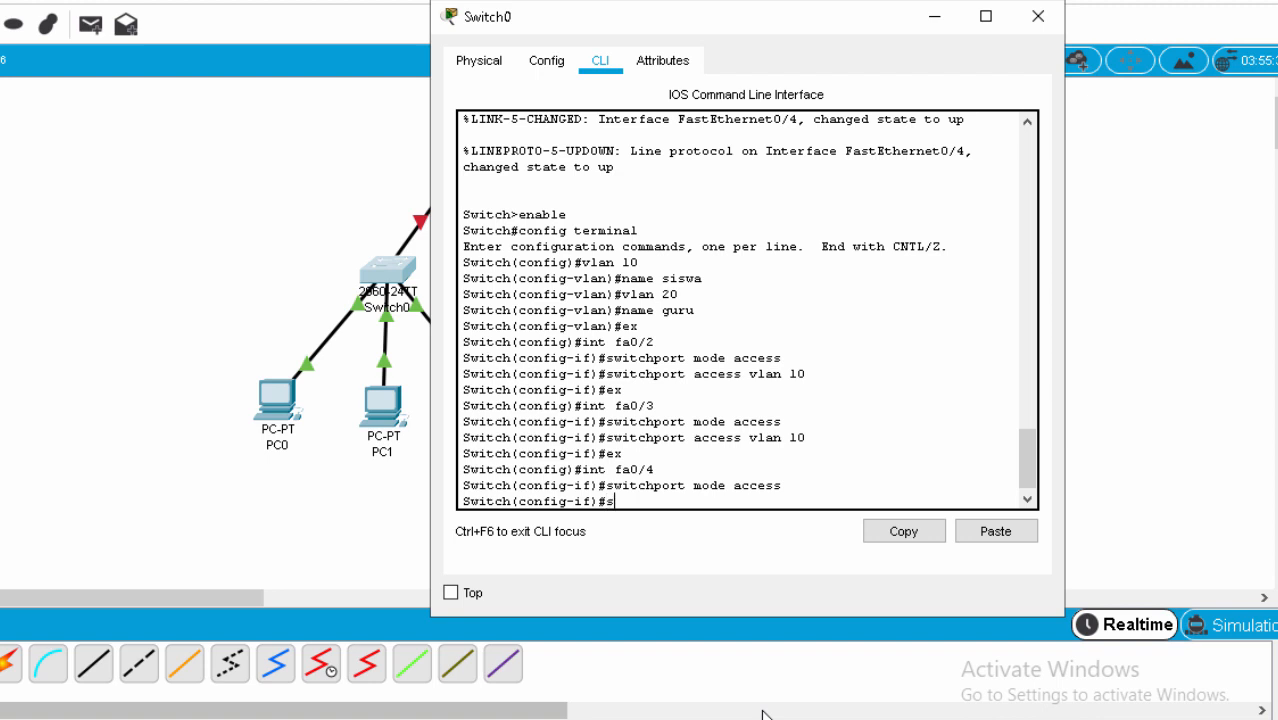
pyautogui.write('tchport access')
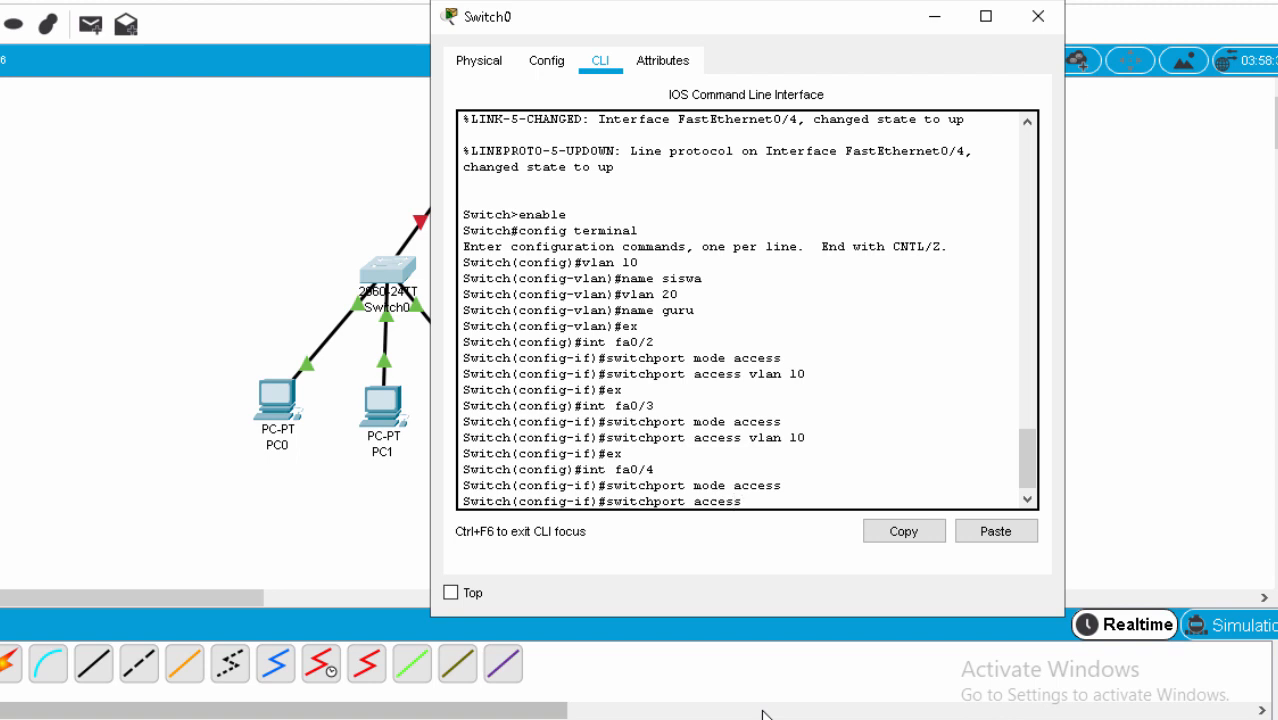
pyautogui.write(' vlan 20')
pyautogui.press('Return')
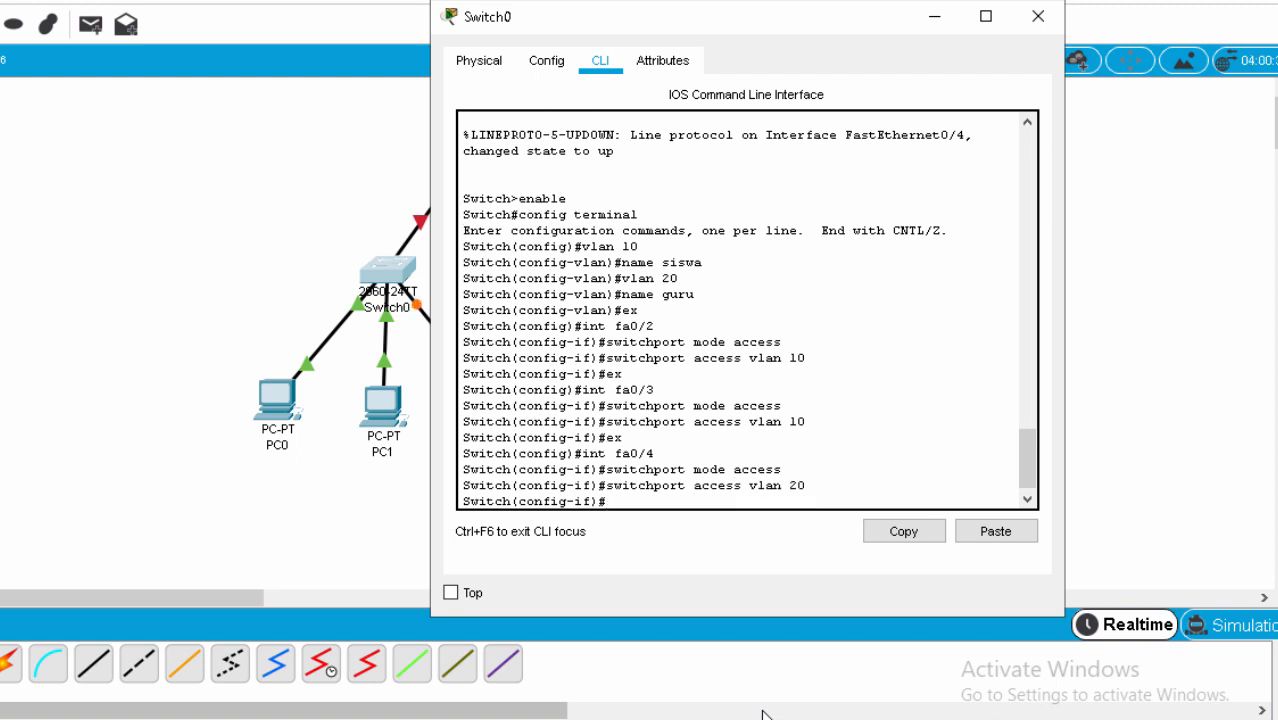
pyautogui.write('ex')
pyautogui.press('Return')
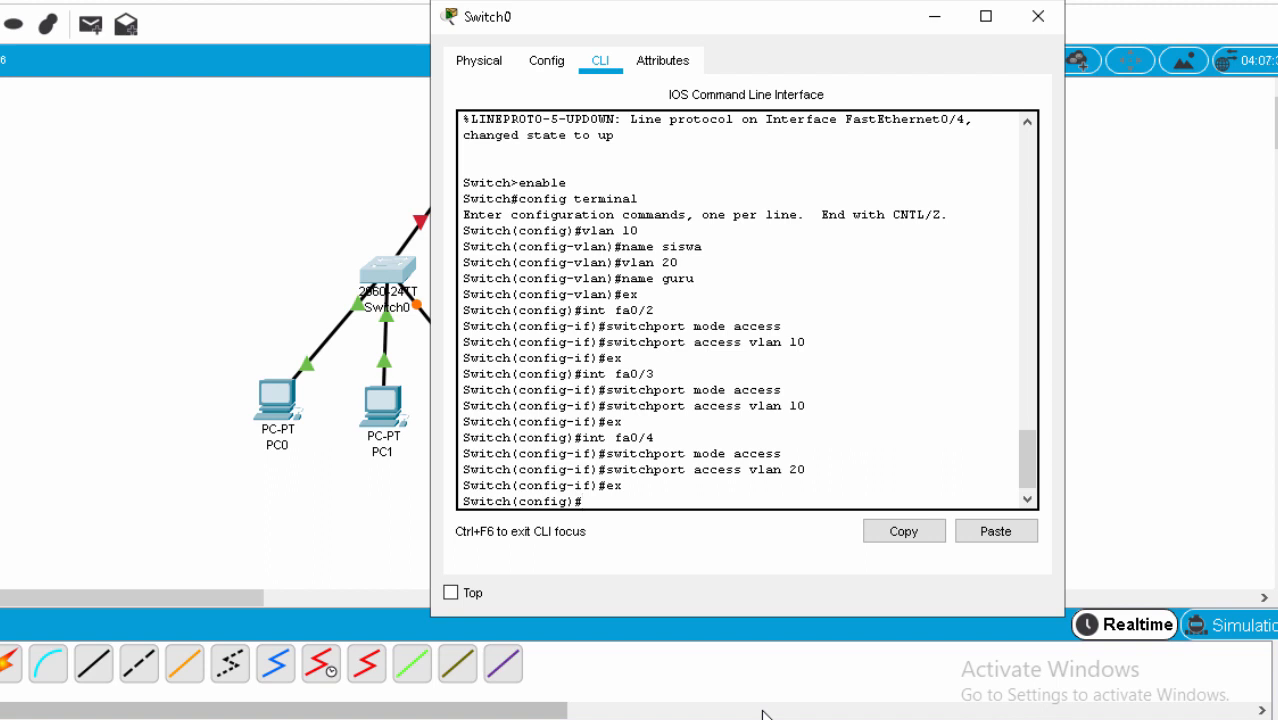
pyautogui.moveTo(831, 29); pyautogui.dragTo(1015, 62)
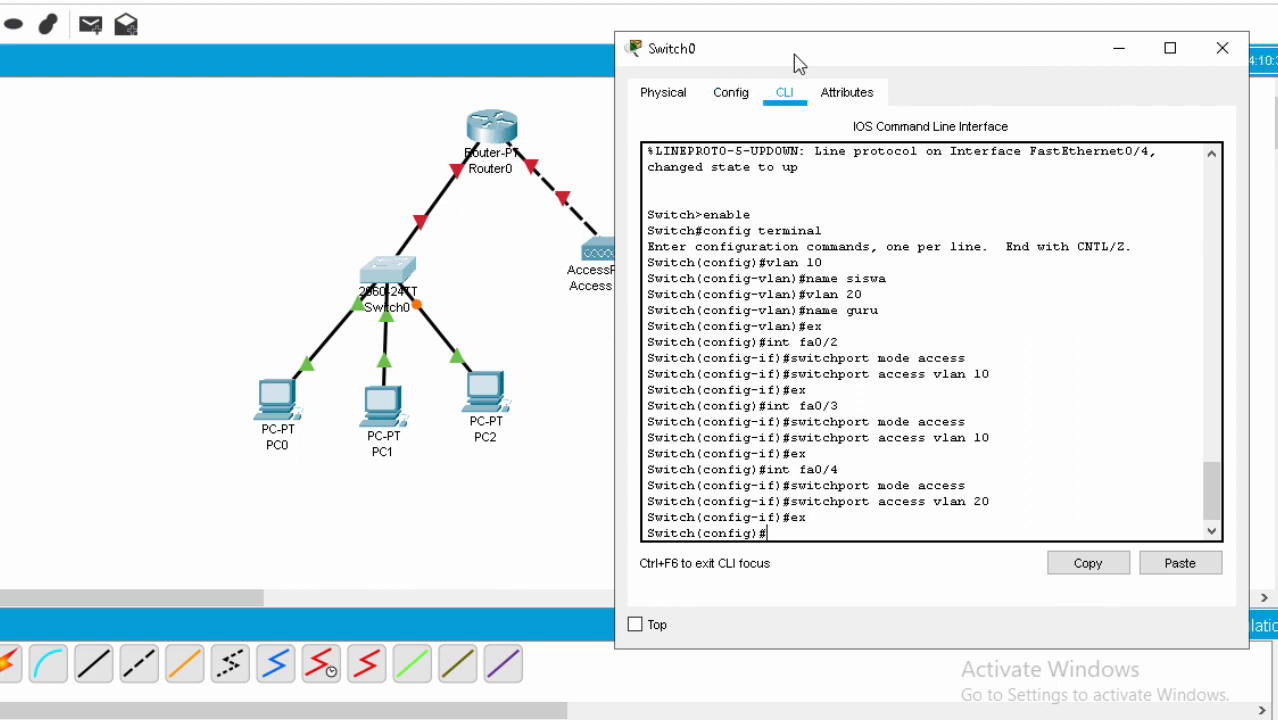
# Set fa0/1 to trunk mode; the follow-up command allowing VLANs 10-20 is rejected.
pyautogui.moveTo(799, 64); pyautogui.dragTo(514, 40)
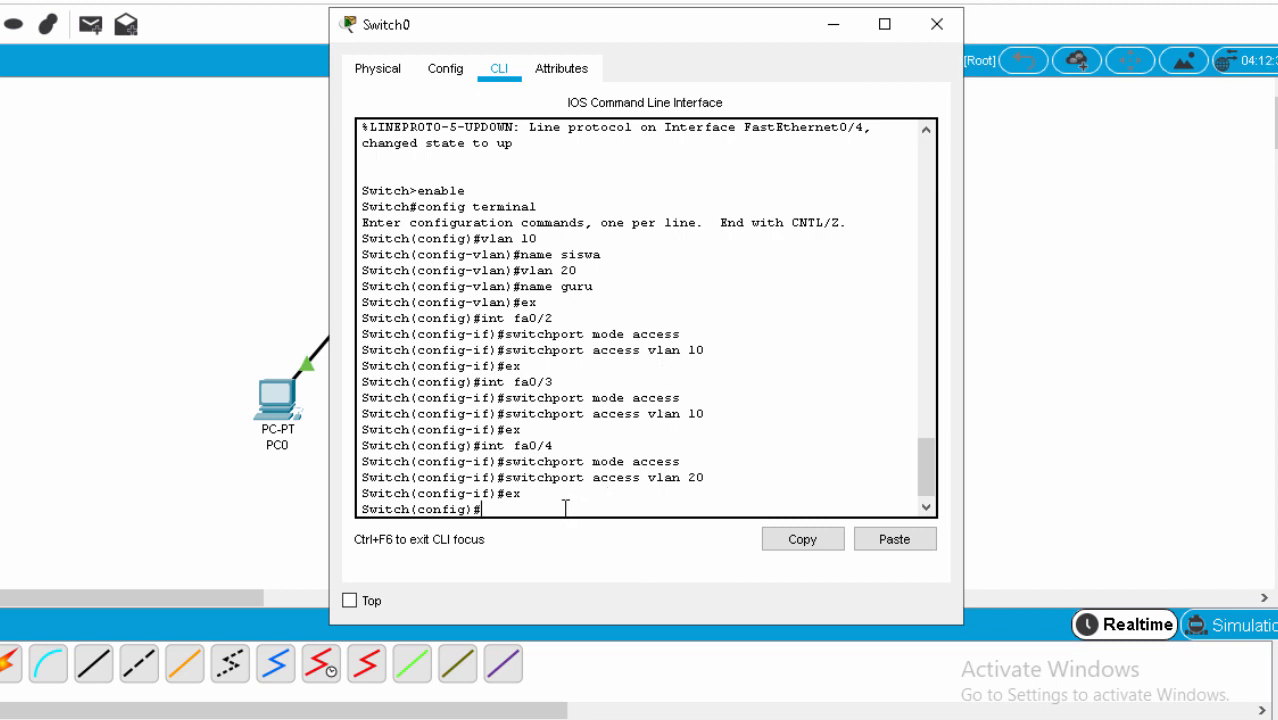
pyautogui.write('int fa0/1')
pyautogui.press('Return')
pyautogui.write('swit')
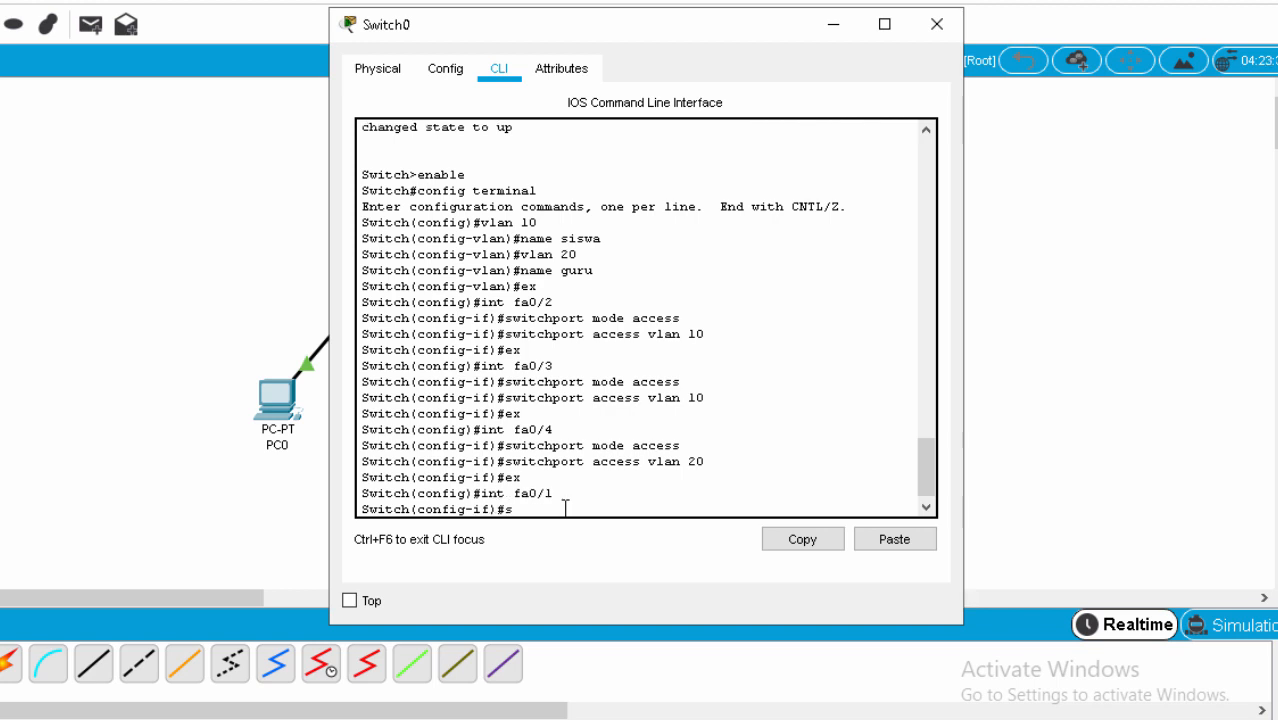
pyautogui.write('chport mode trunk')
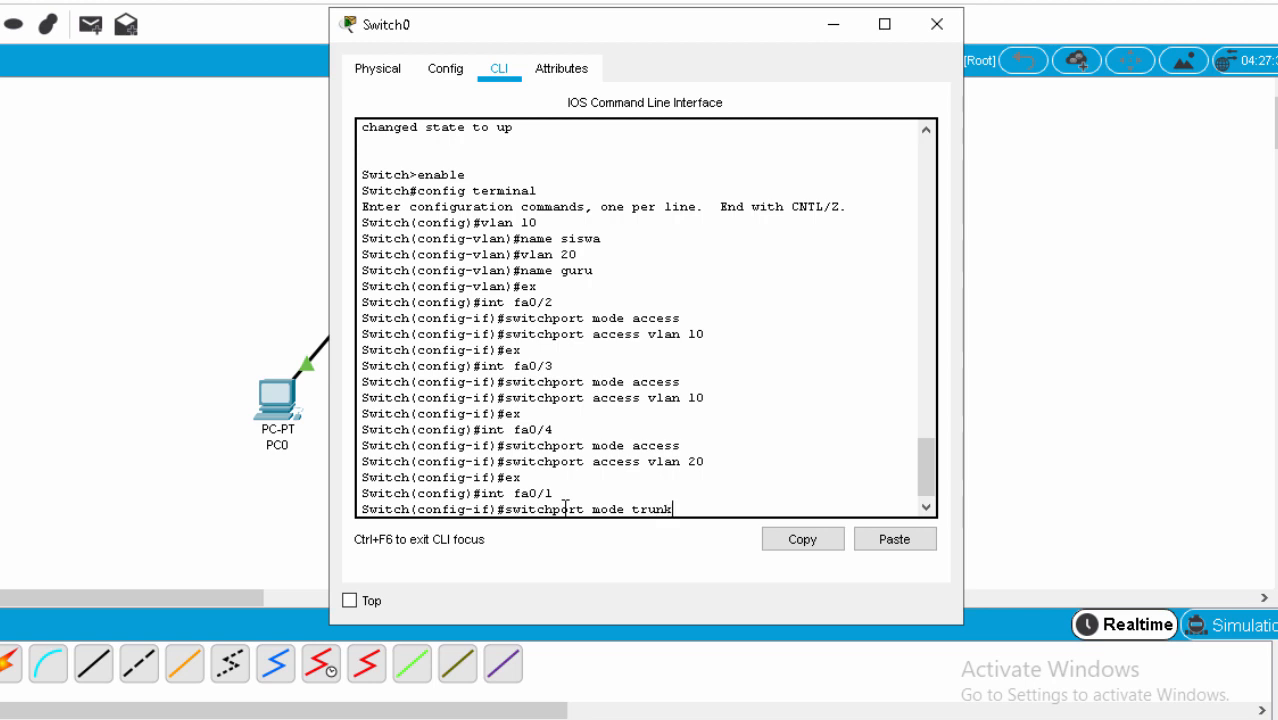
pyautogui.press('Return')
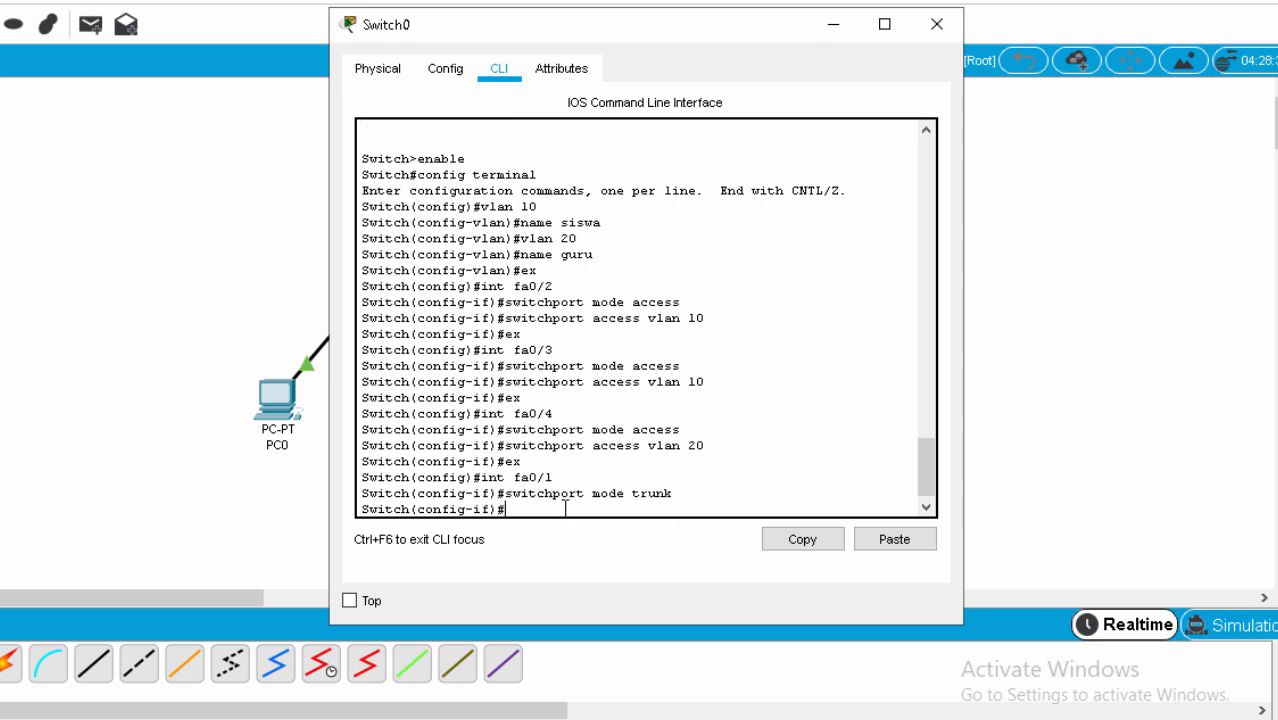
pyautogui.write('switport')
pyautogui.write('trunk')
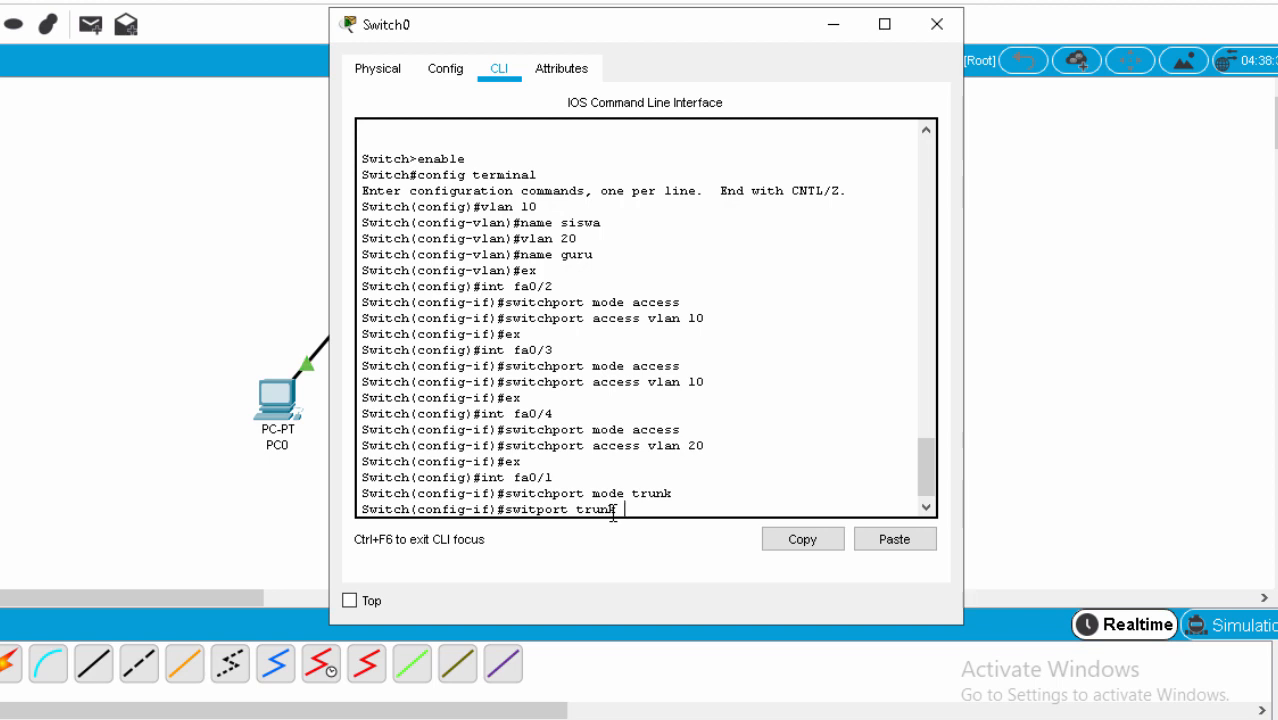
pyautogui.write(' allowed vlan 10-20')
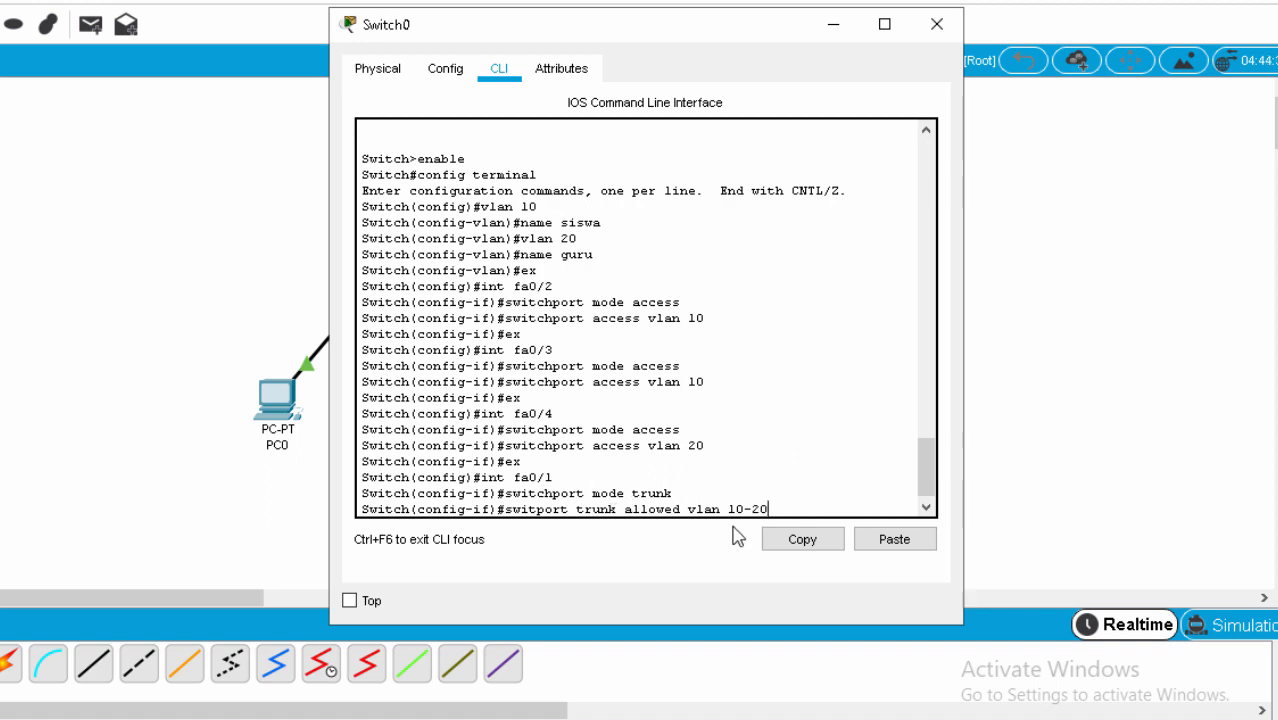
pyautogui.press('Return')
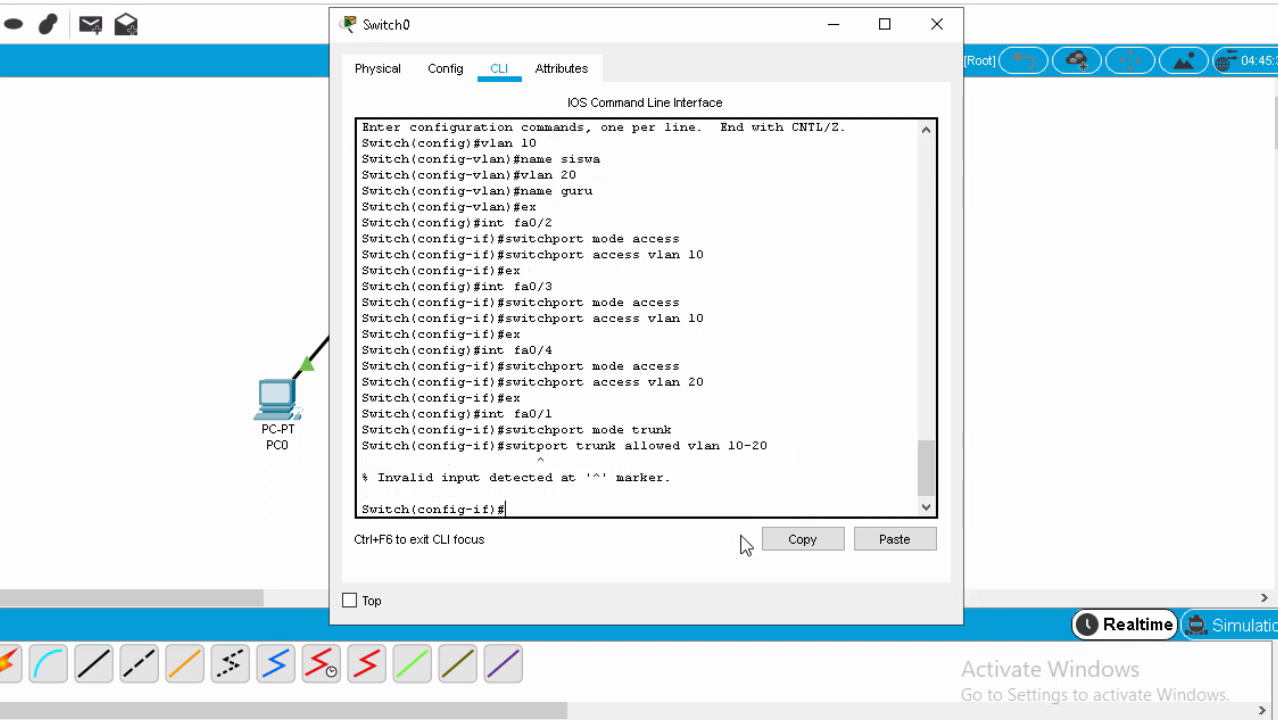
# Correct the typo and run 'switchport trunk allowed vlan 10-20' on Switch0's trunk port.
pyautogui.press('Up')
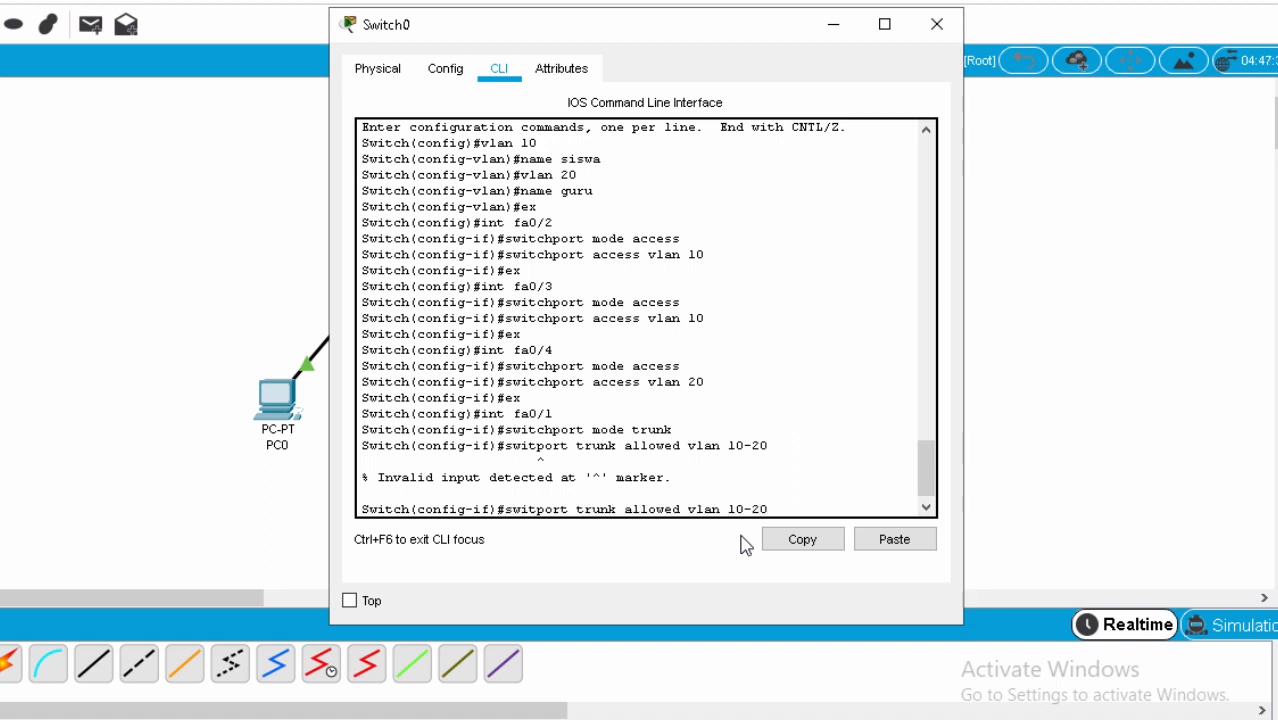
pyautogui.press('Left')
pyautogui.press('Left')
pyautogui.press('Left')
pyautogui.press('Left')
pyautogui.press('Left')
pyautogui.press('Left')
pyautogui.press('Left')
pyautogui.press('Left')
pyautogui.press('Left')
pyautogui.press('Left')
pyautogui.press('Left')
pyautogui.press('Left')
pyautogui.press('Left')
pyautogui.press('Left')
pyautogui.press('Left')
pyautogui.press('Left')
pyautogui.press('Left')
pyautogui.press('Left')
pyautogui.press('Left')
pyautogui.press('Left')
pyautogui.write('ch')
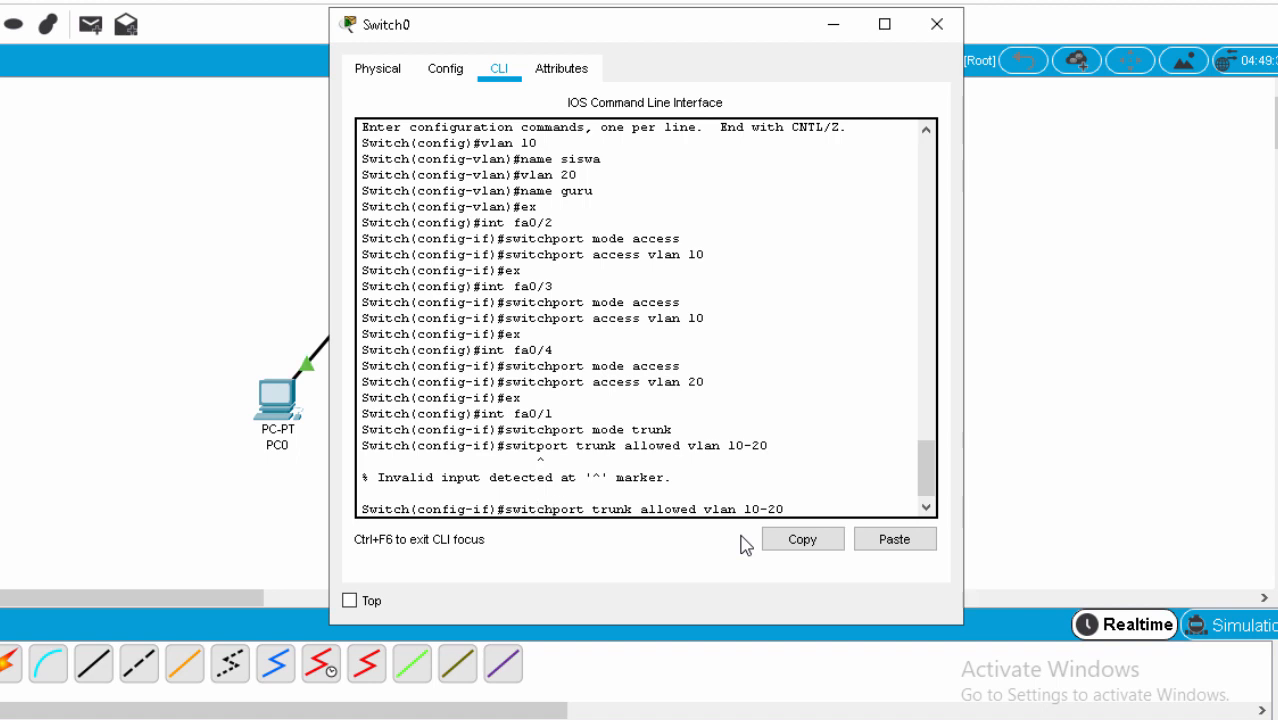
pyautogui.press('Right')
pyautogui.press('Right')
pyautogui.press('Right')
pyautogui.press('Right')
pyautogui.press('Right')
pyautogui.press('Right')
pyautogui.press('Right')
pyautogui.press('Right')
pyautogui.press('Right')
pyautogui.press('Right')
pyautogui.press('Right')
pyautogui.press('Right')
pyautogui.press('Right')
pyautogui.press('Right')
pyautogui.press('Right')
pyautogui.press('Right')
pyautogui.press('Right')
pyautogui.press('Right')
pyautogui.press('Right')
pyautogui.press('Right')
pyautogui.press('Return')
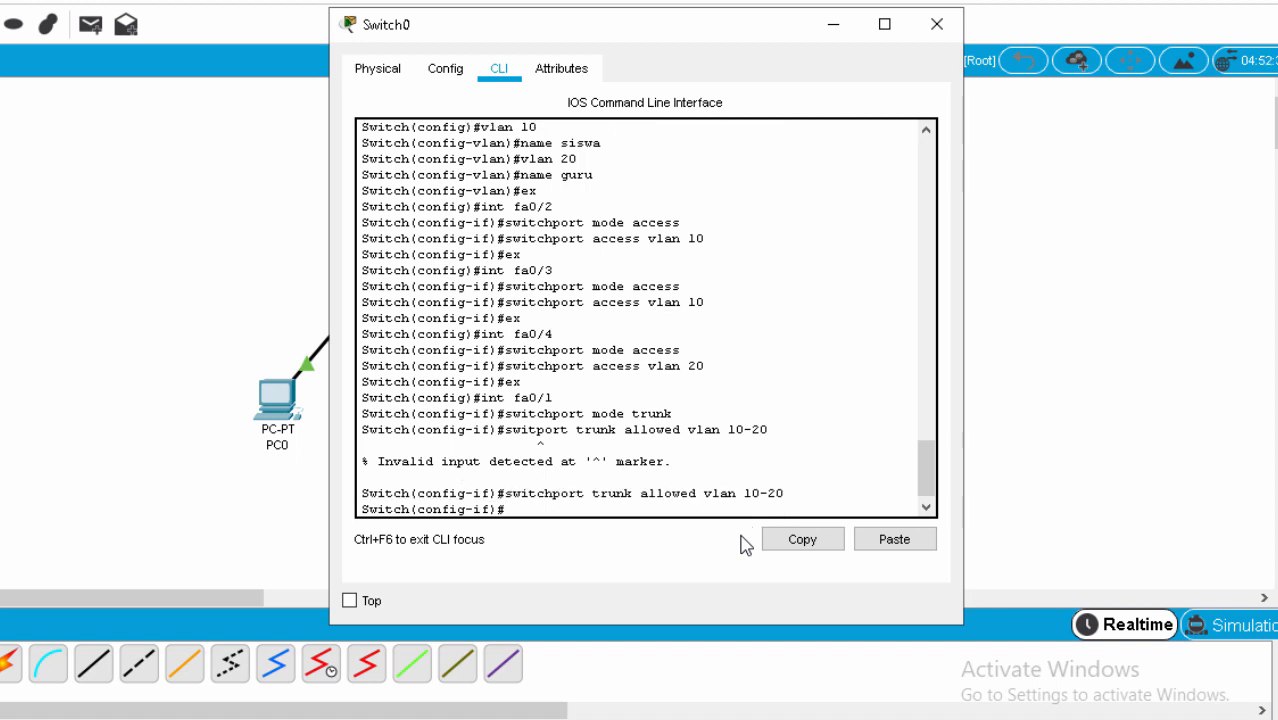
# Exit interface and global configuration modes, then close the Switch0 window.
pyautogui.write('ex')
pyautogui.press('Return')
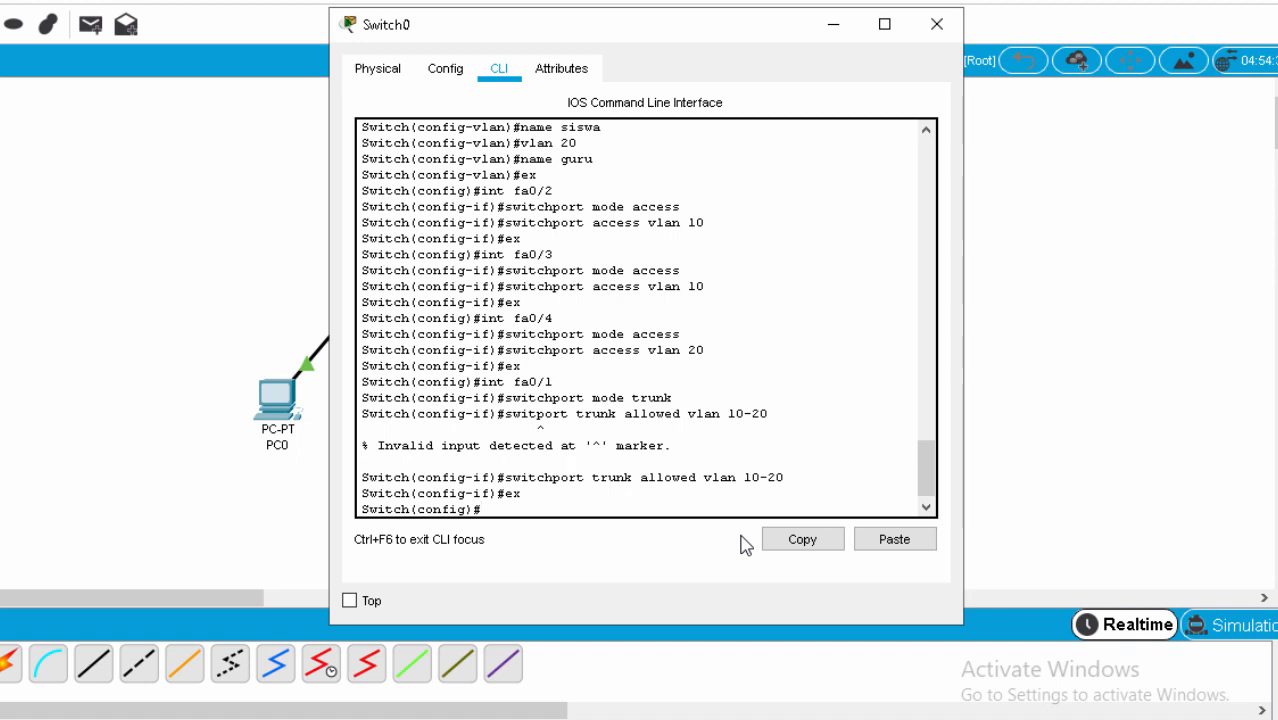
pyautogui.write('ex')
pyautogui.press('Return')
pyautogui.press('Return')
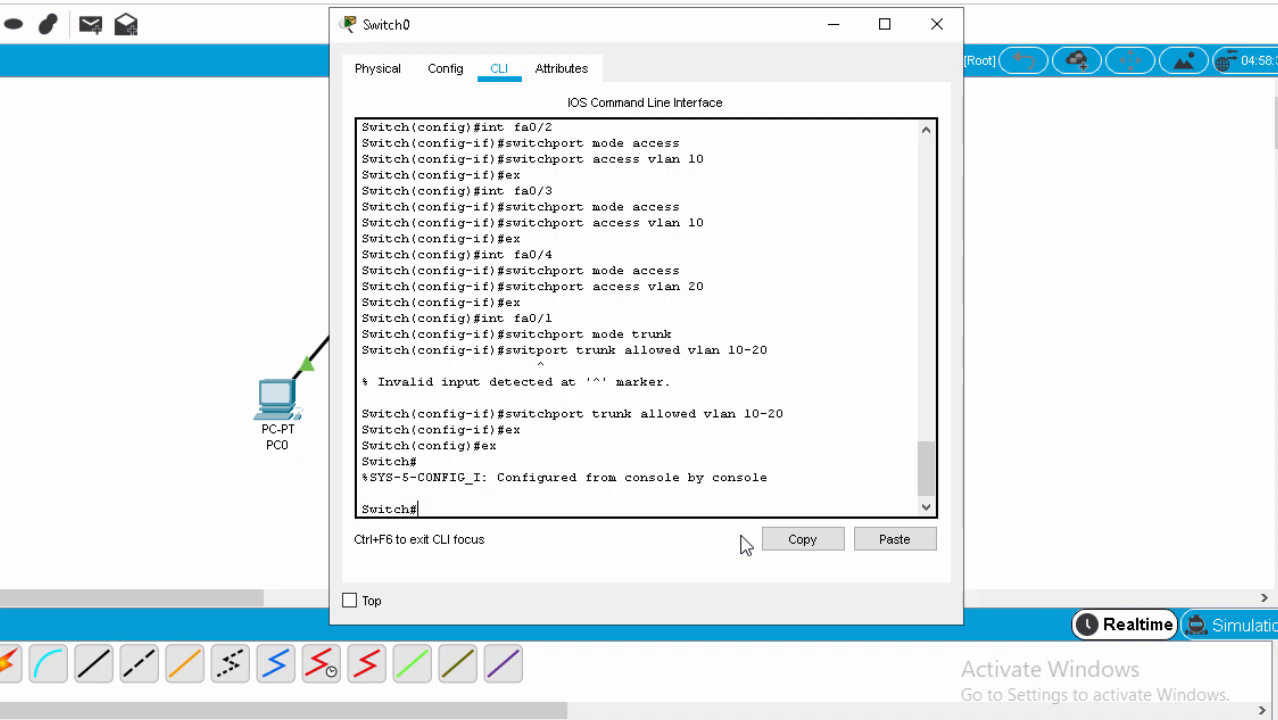
pyautogui.click(937, 24)
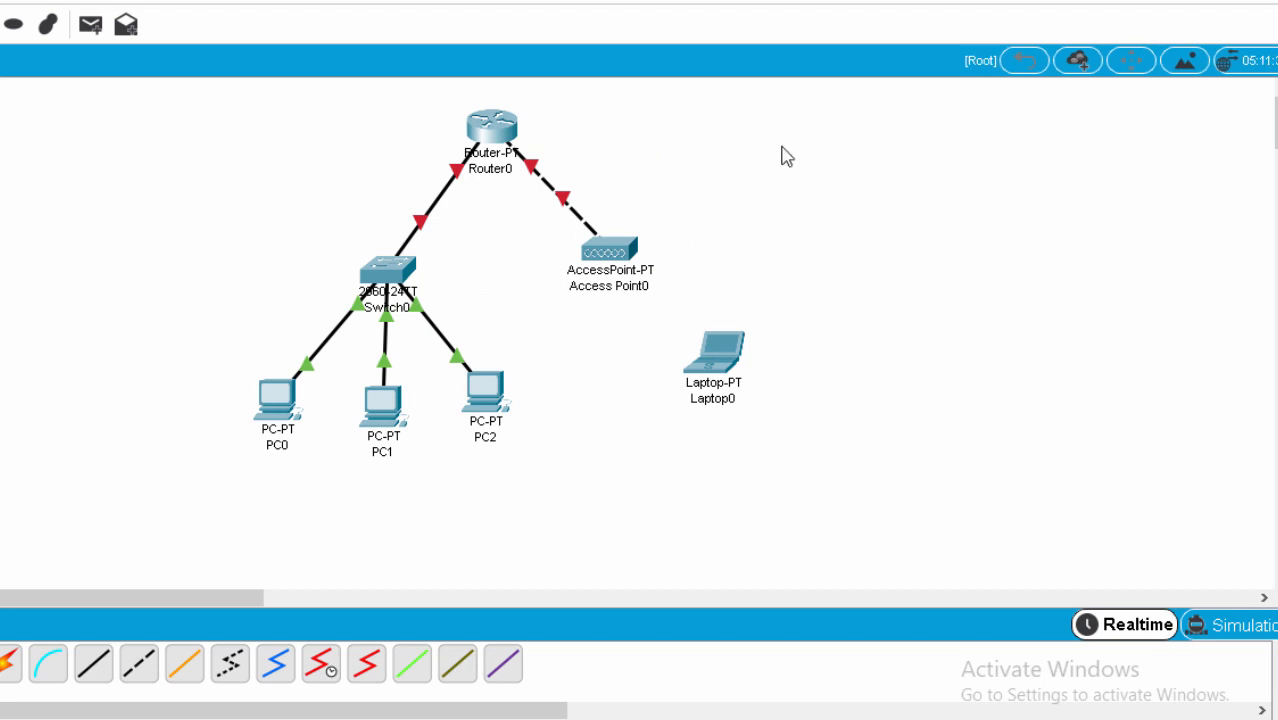
# Click the Router0 icon on the workspace to bring up its device window.
pyautogui.click(491, 128)
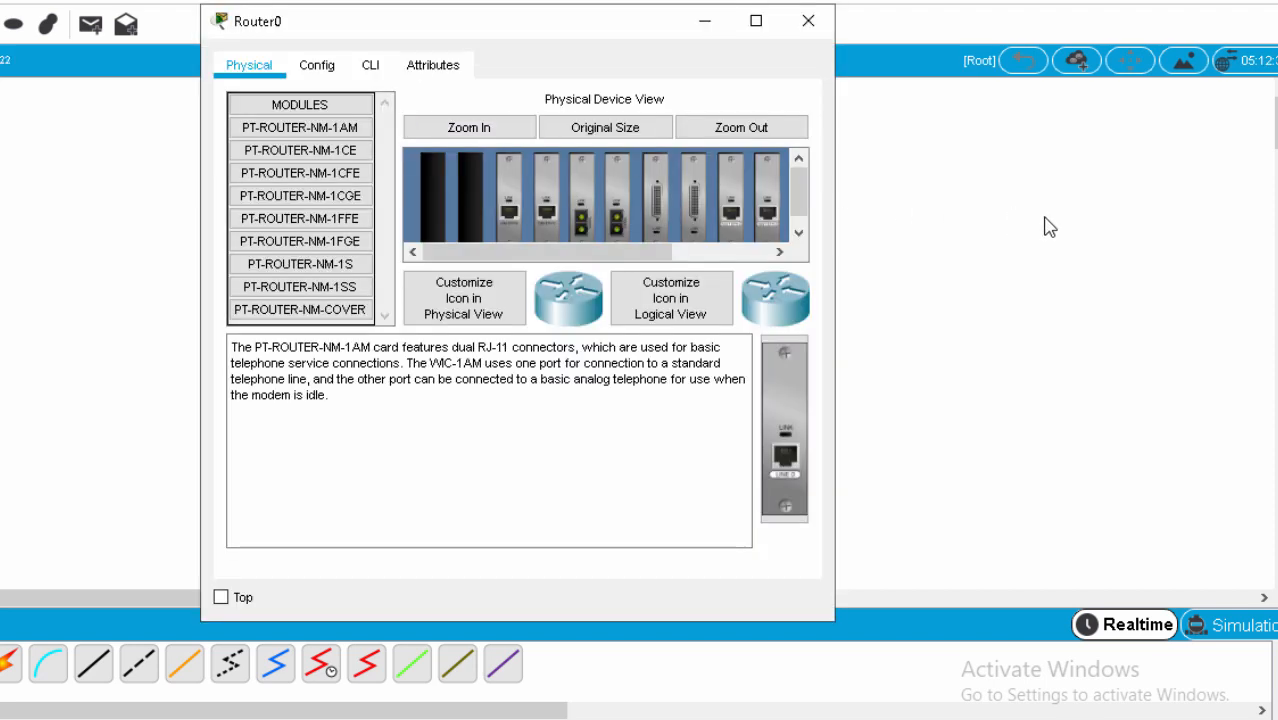
# In Router0's CLI, answer 'no' to the initial configuration dialog to reach Router>.
pyautogui.click(370, 66)
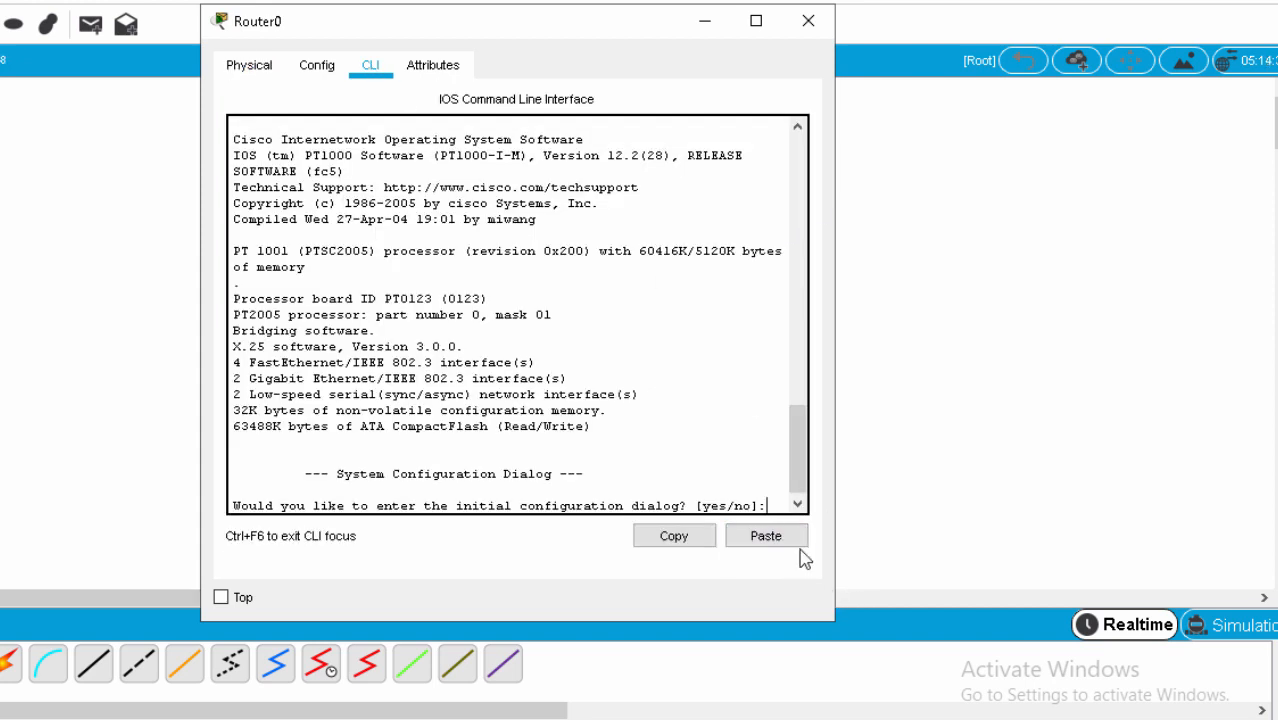
pyautogui.write('no')
pyautogui.press('Return')
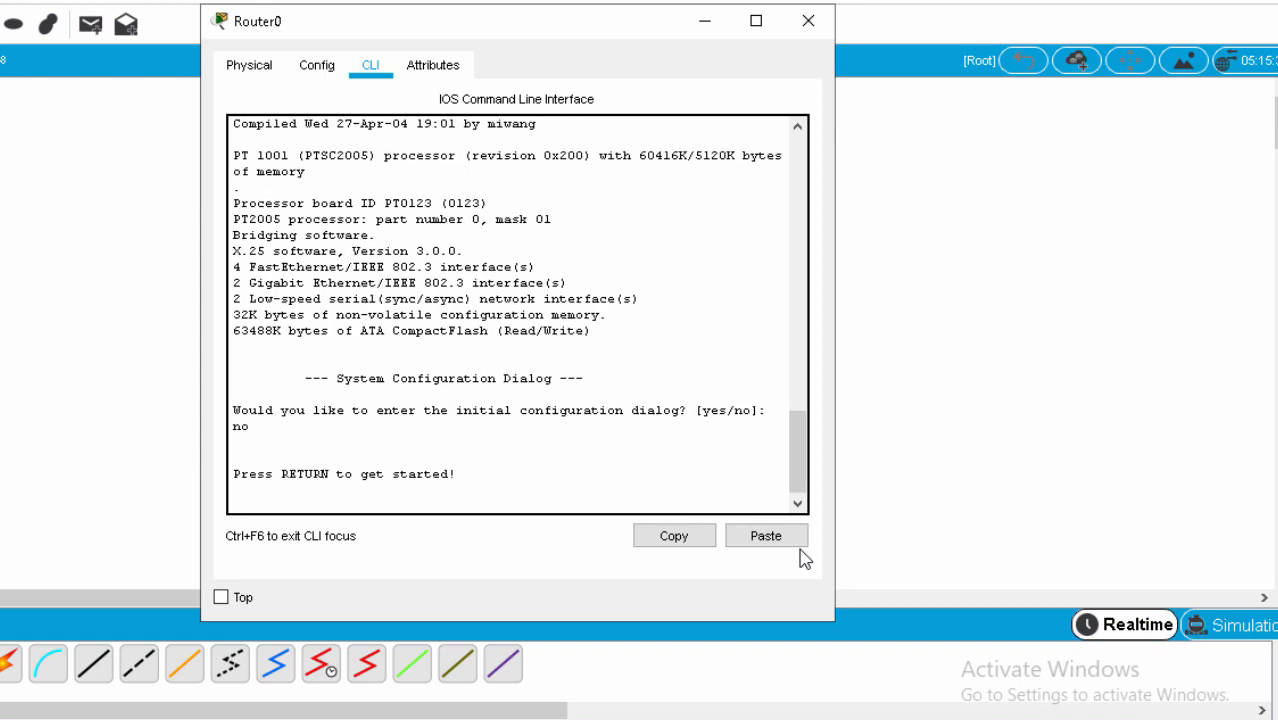
pyautogui.press('Return')
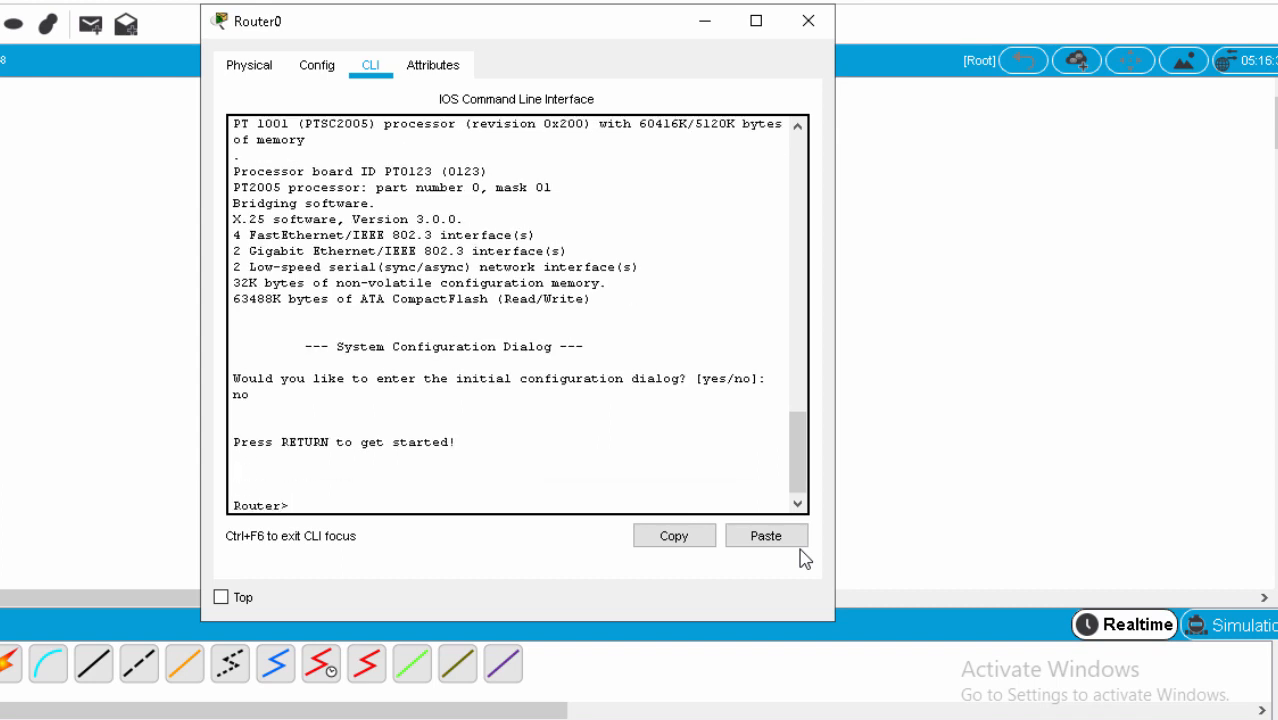
# Enter privileged and global configuration modes with 'enable' and 'config terminal'.
pyautogui.write('enable')
pyautogui.press('Return')
pyautogui.write('co')
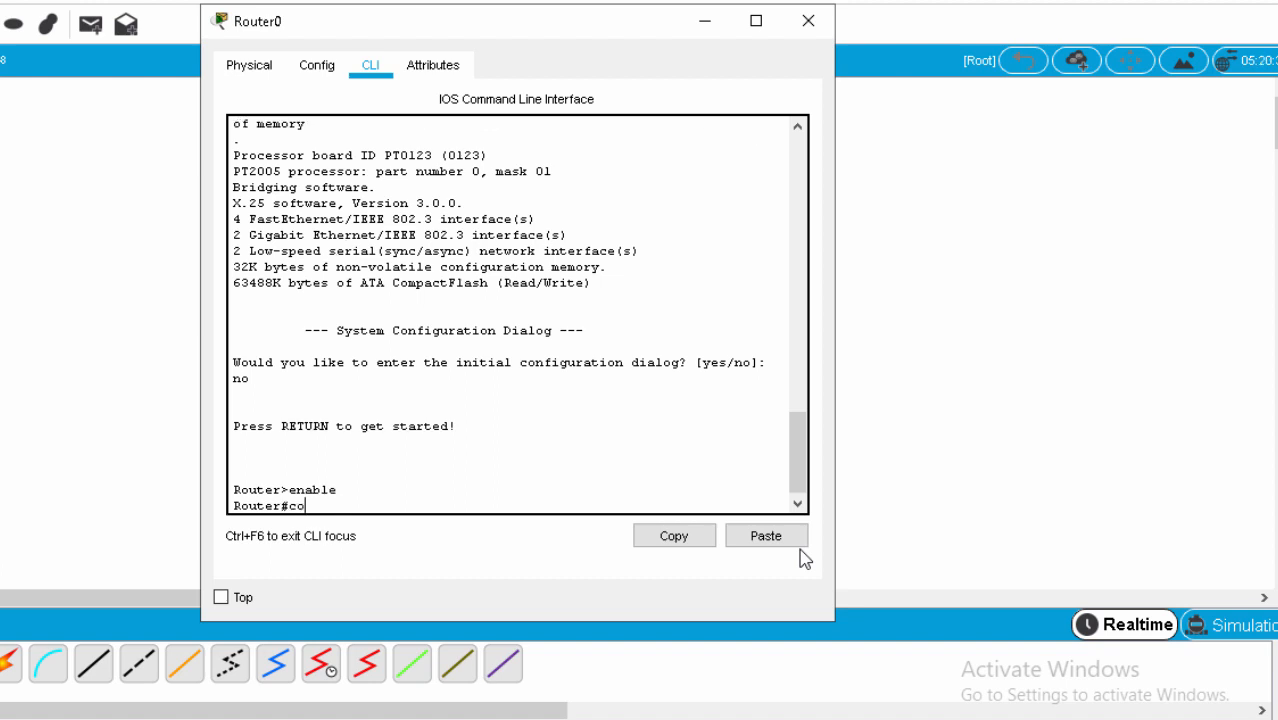
pyautogui.write('nfig terminal')
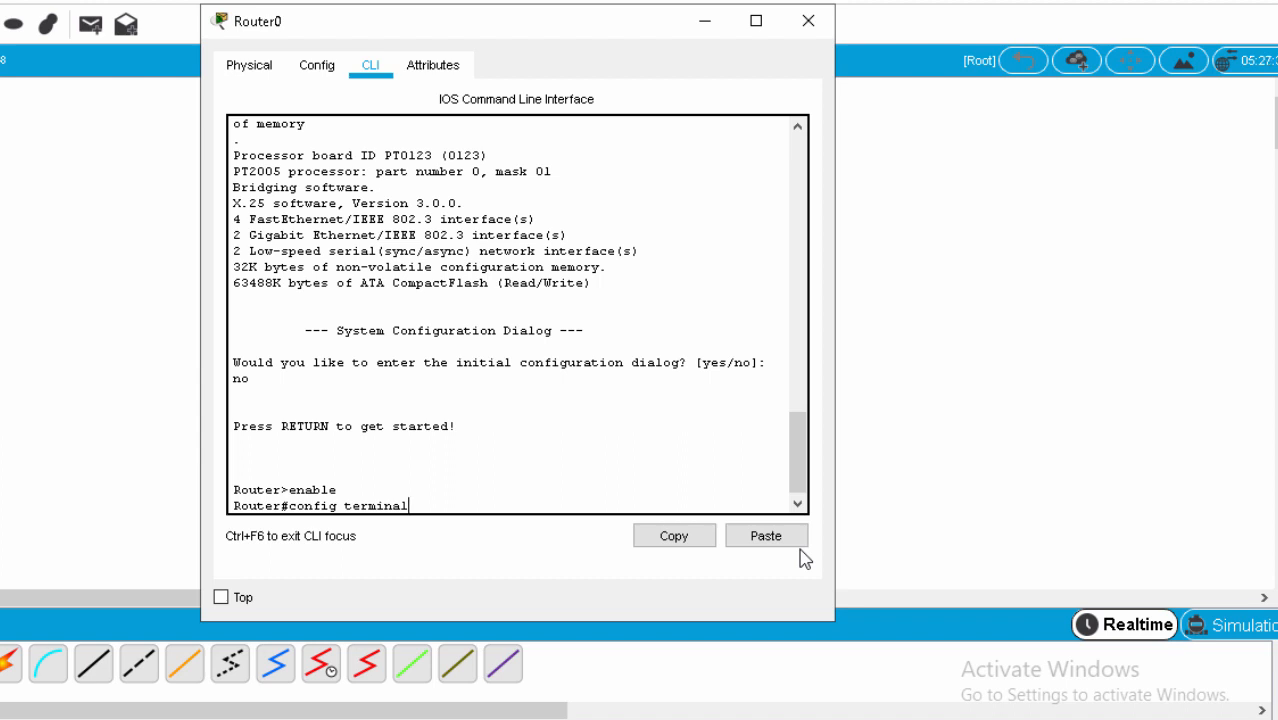
pyautogui.press('Return')
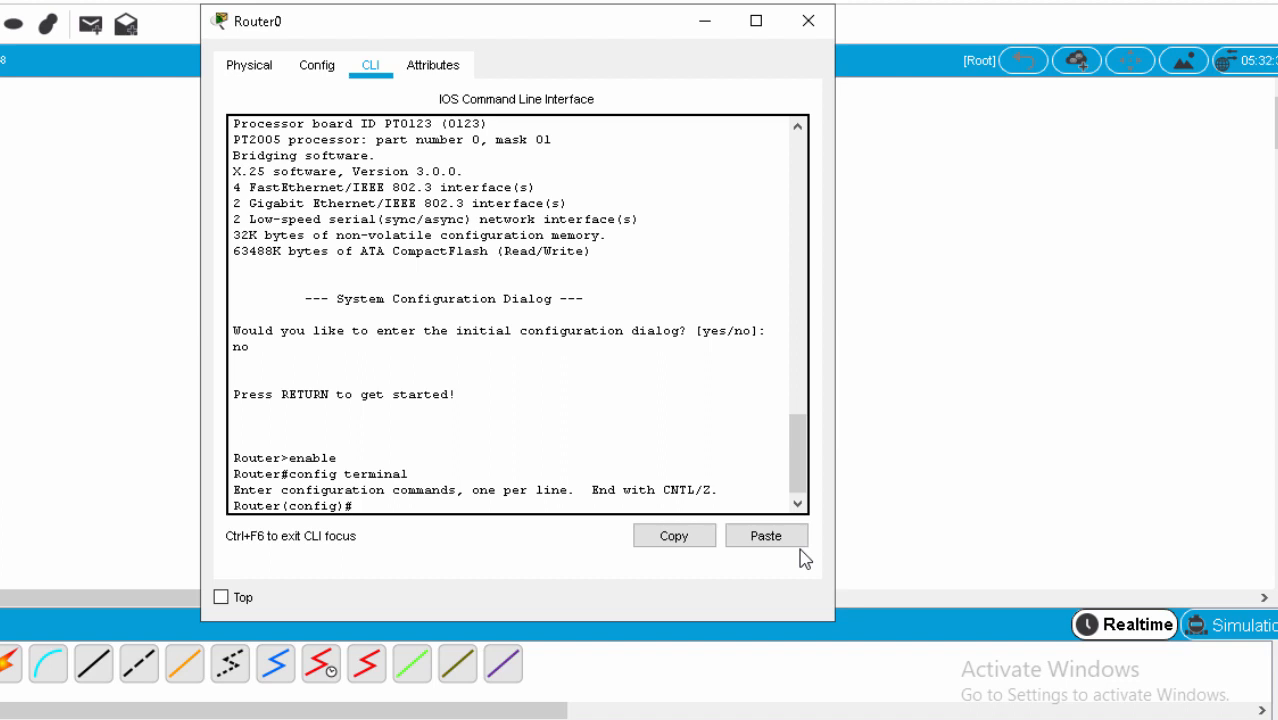
pyautogui.moveTo(601, 33); pyautogui.dragTo(984, 88)
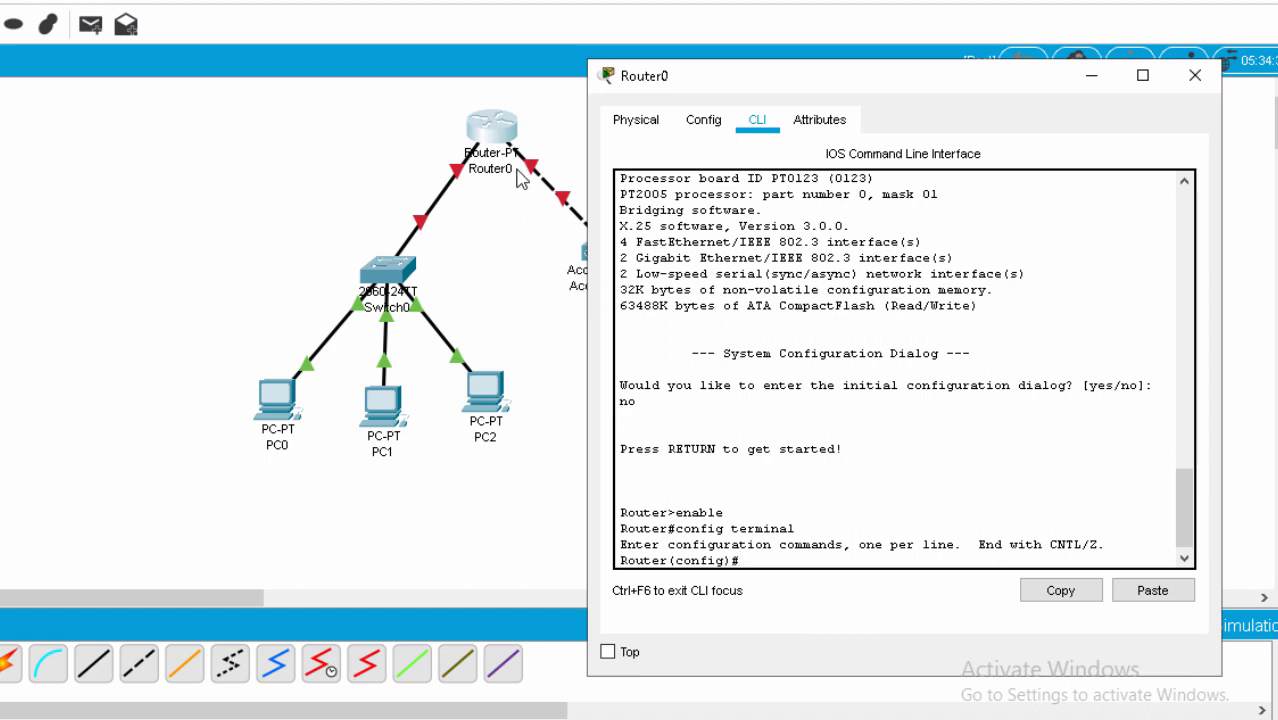
# Select GigabitEthernet6/0 with 'int gig6/0' and enable it with 'no sh'.
pyautogui.moveTo(876, 74); pyautogui.dragTo(626, 29)
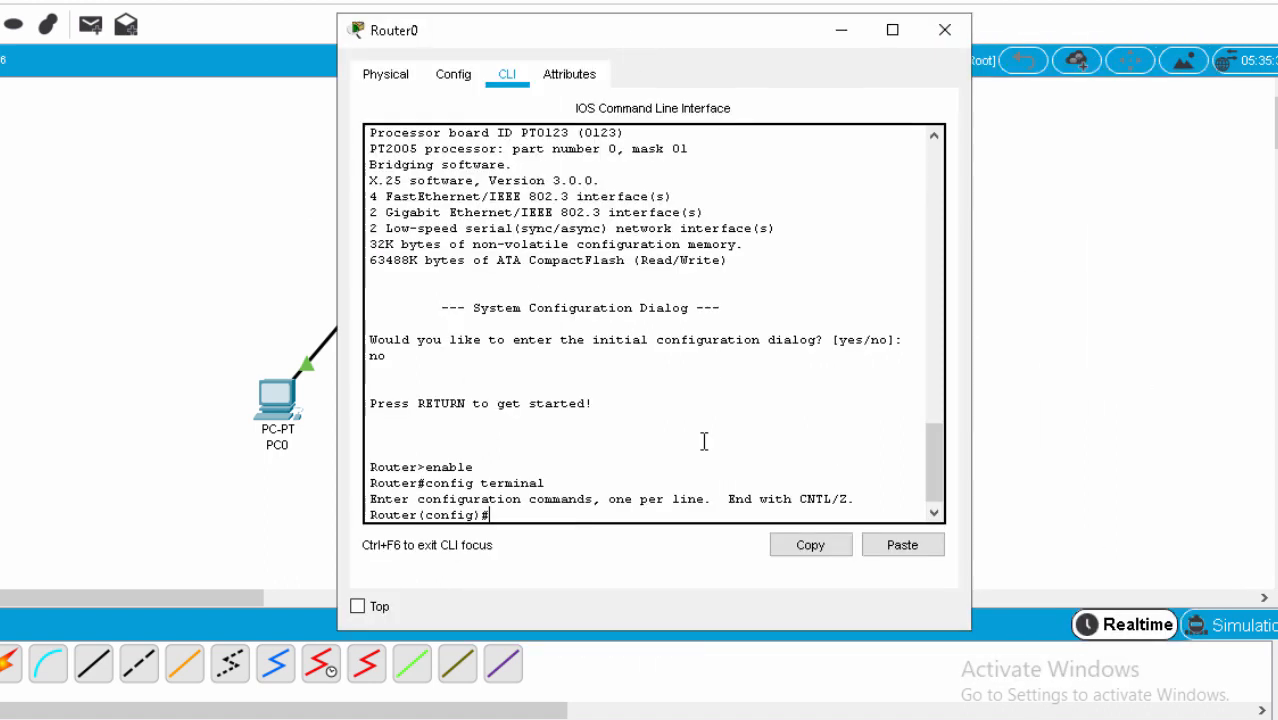
pyautogui.write('int gig')
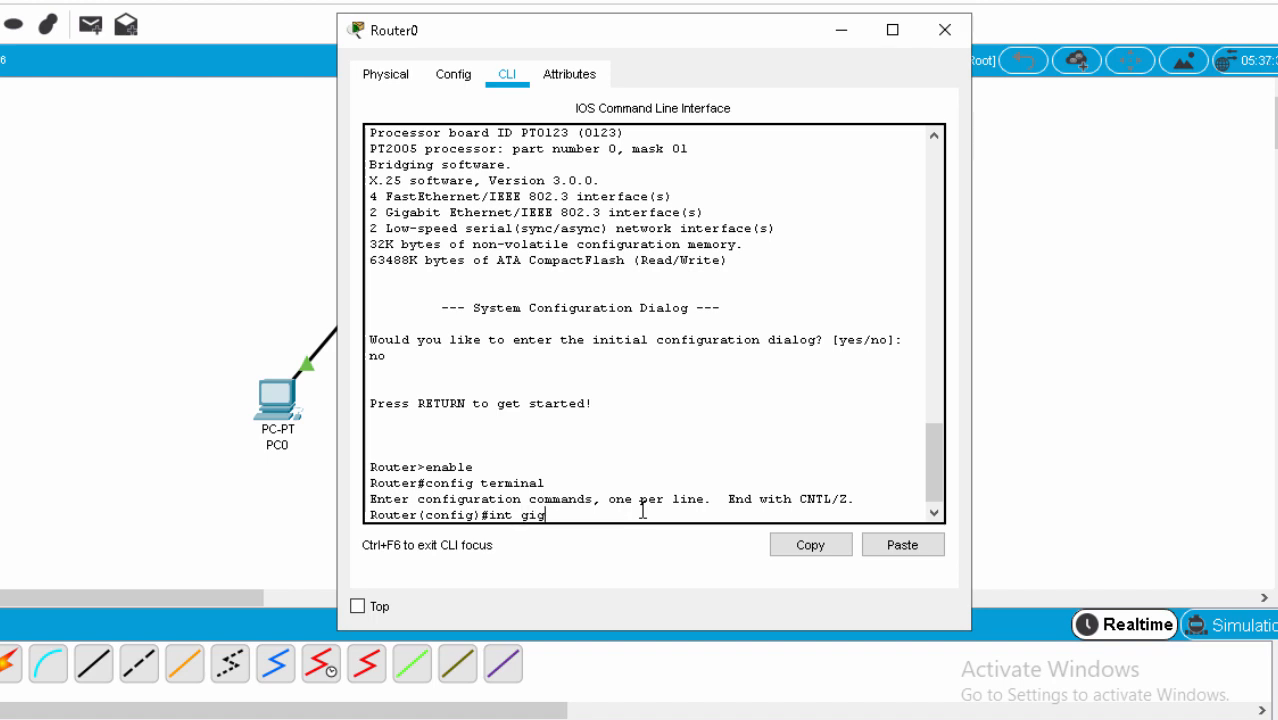
pyautogui.write('6/0')
pyautogui.press('Return')
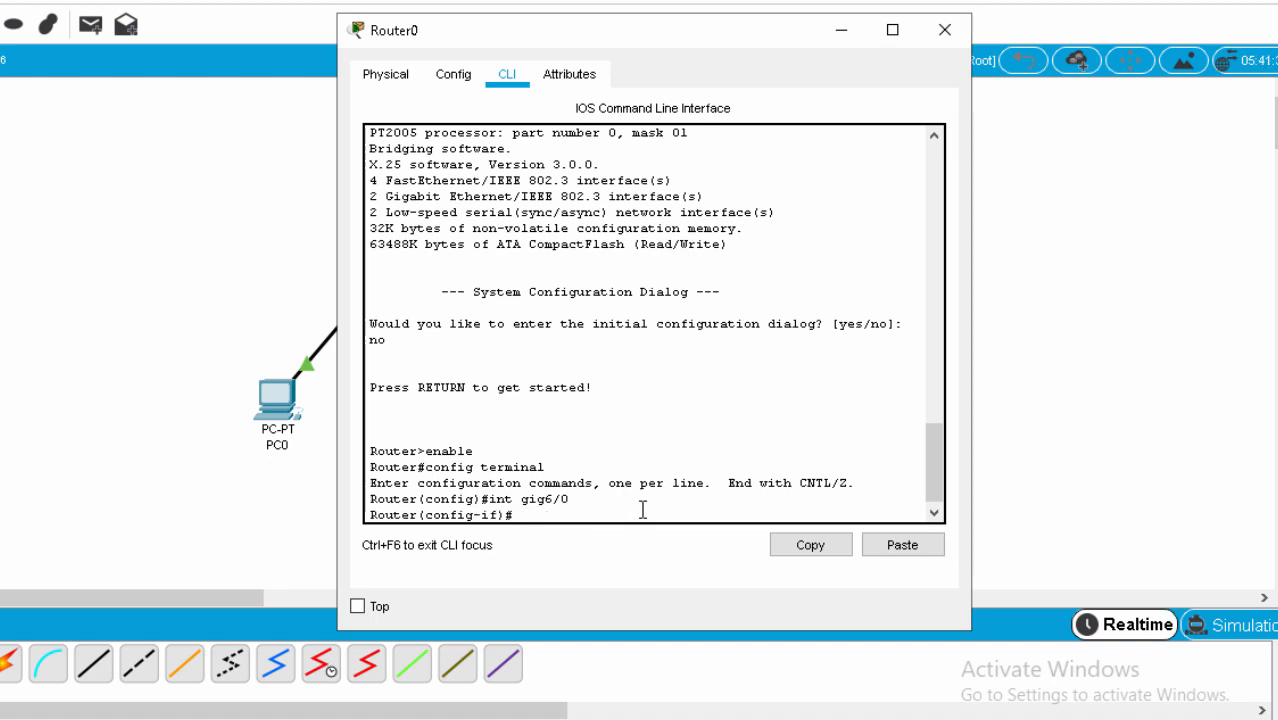
pyautogui.write('no sh')
pyautogui.press('Return')
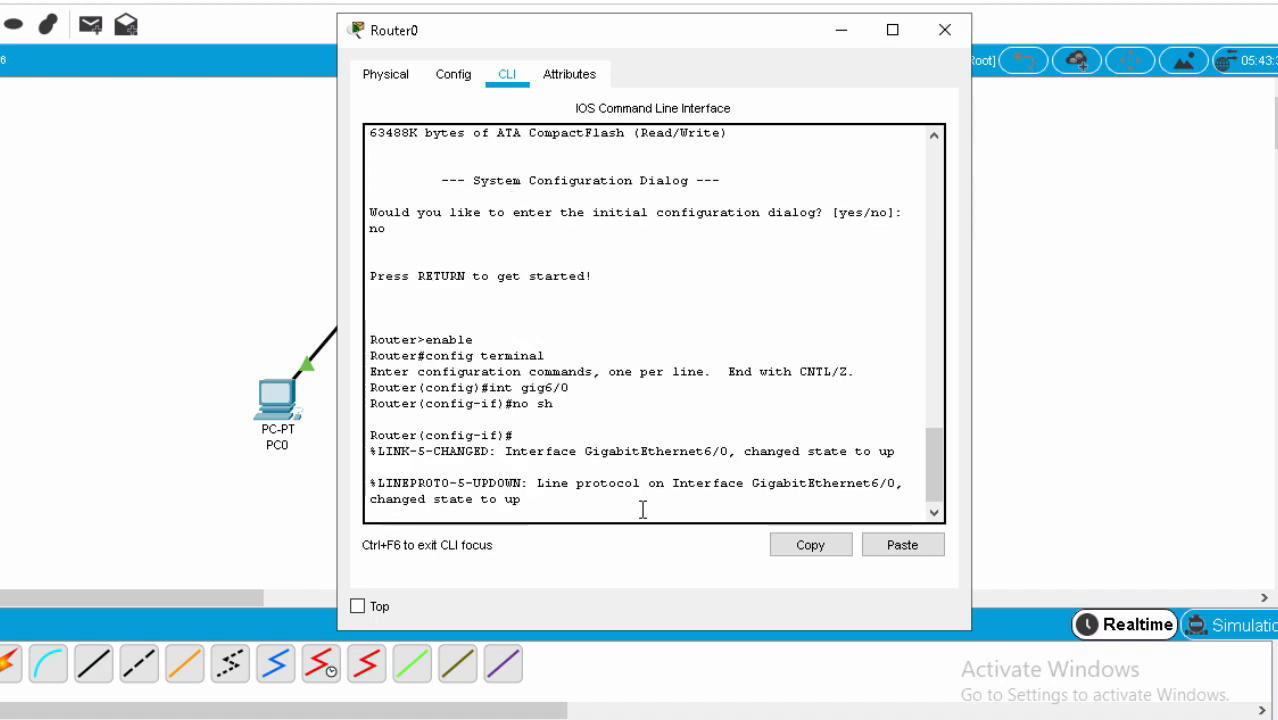
pyautogui.press('Return')
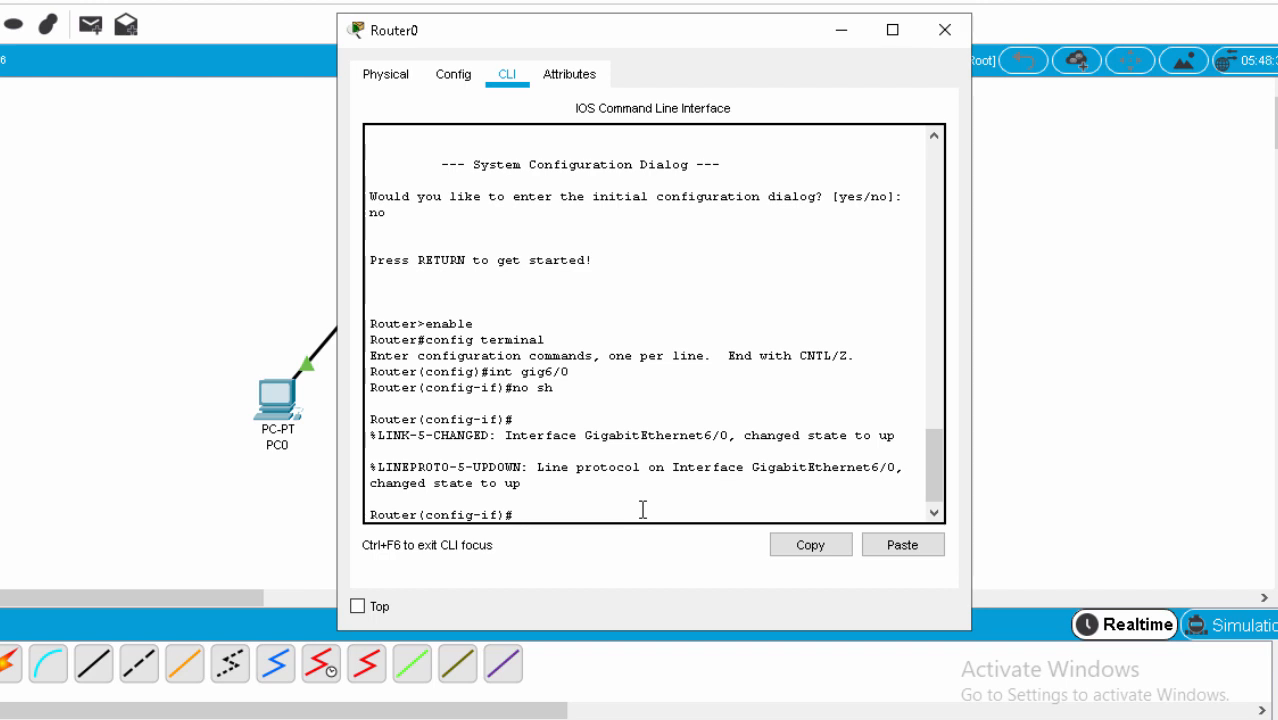
# Assign 192.168.1.1 255.255.255.0 to GigabitEthernet6/0 and exit the interface.
pyautogui.write('ip adress')
pyautogui.press('BackSpace')
pyautogui.press('BackSpace')
pyautogui.press('BackSpace')
pyautogui.press('BackSpace')
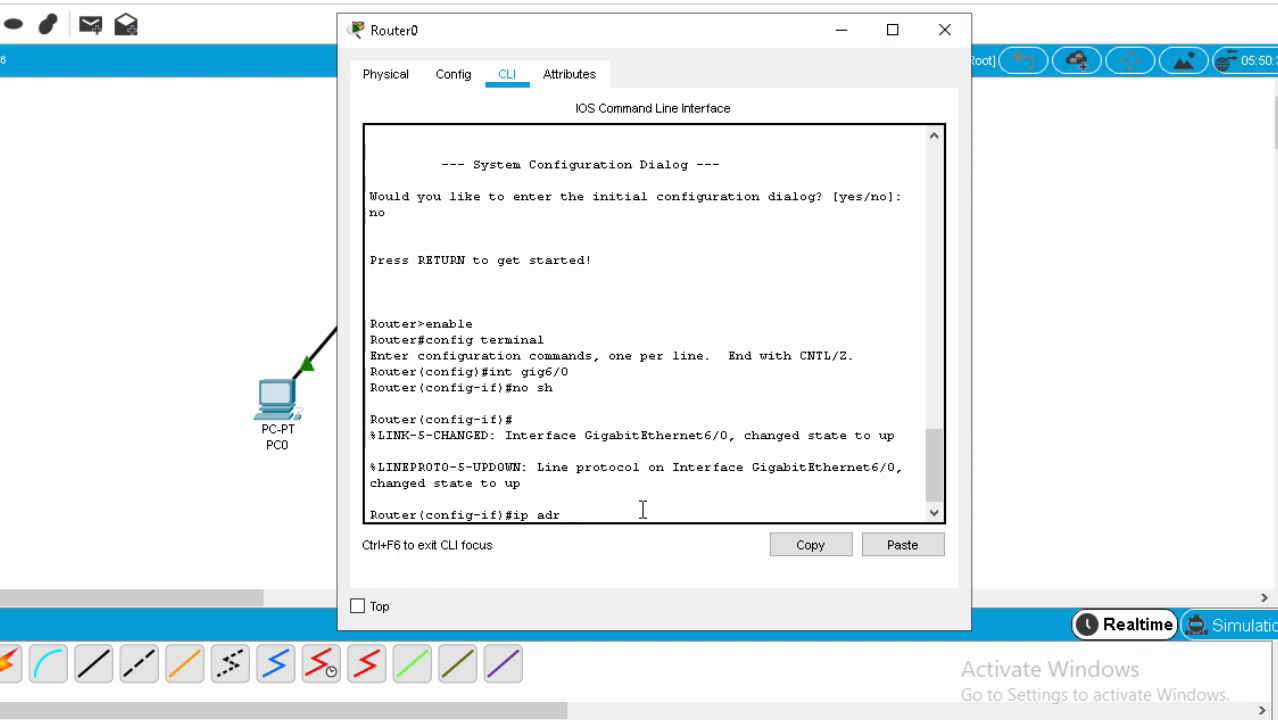
pyautogui.write('dress 192.168')
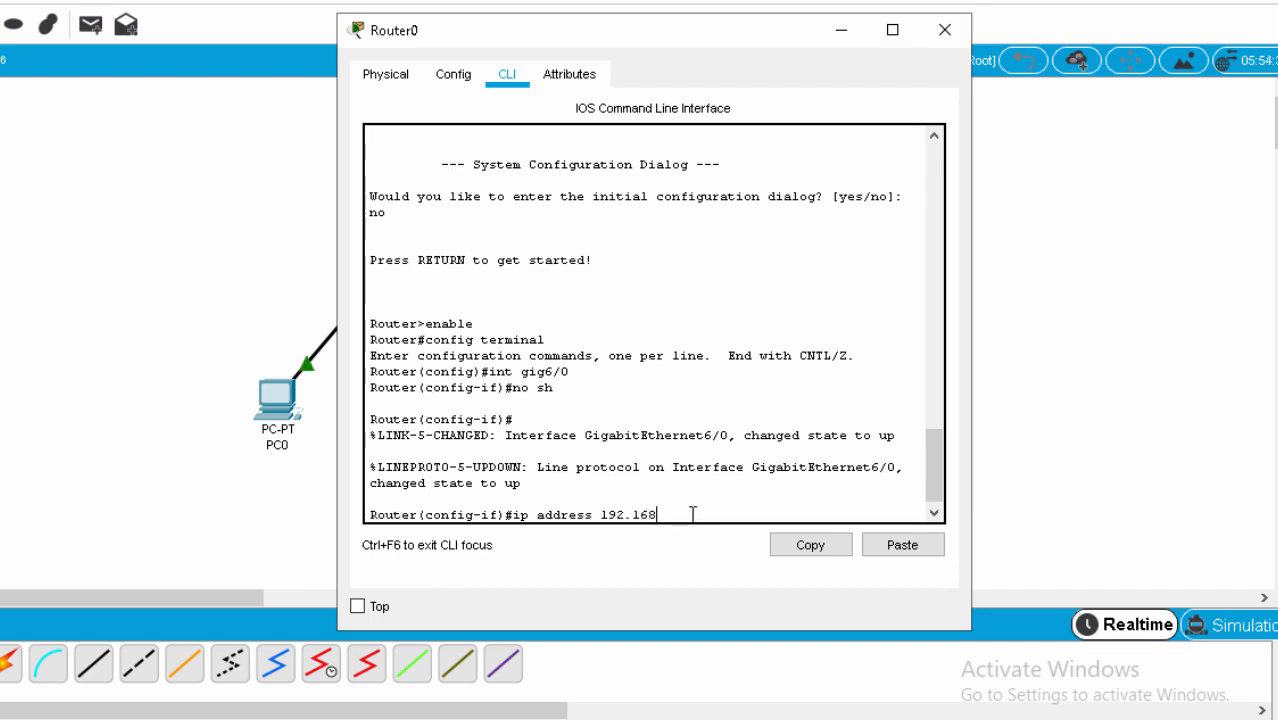
pyautogui.write('1.1')
pyautogui.write('255.255.255')
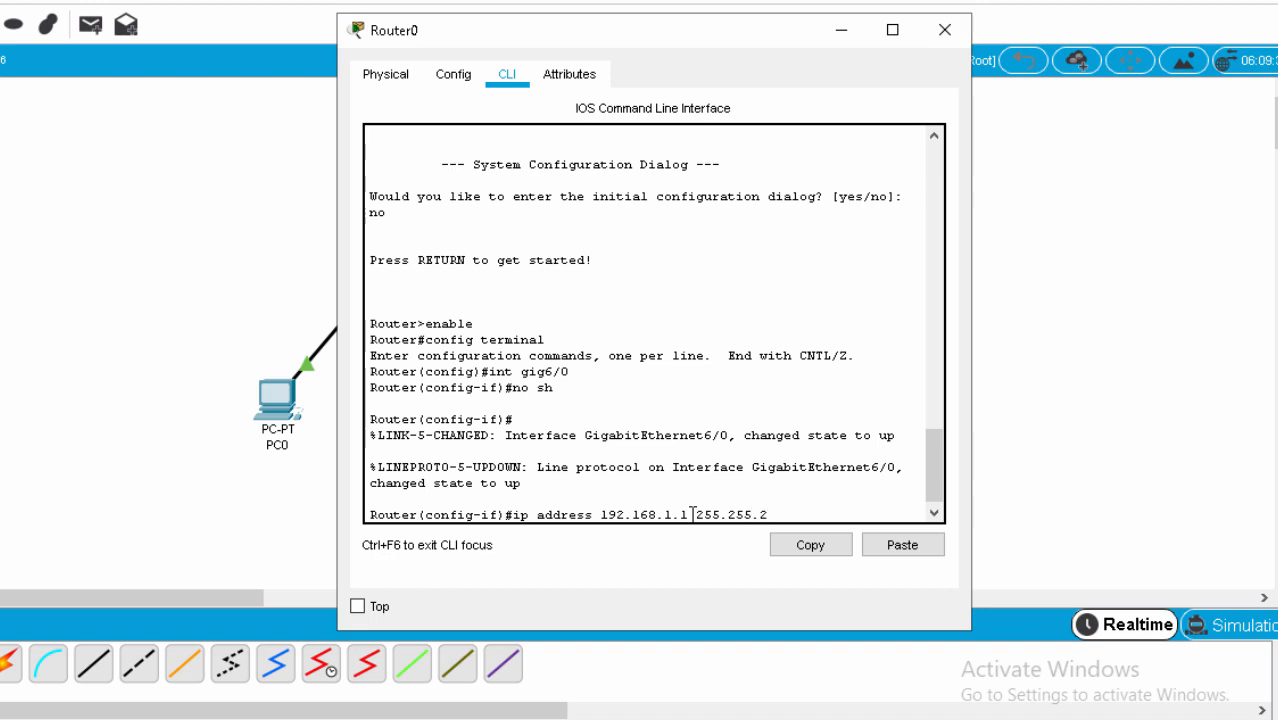
pyautogui.write('.0')
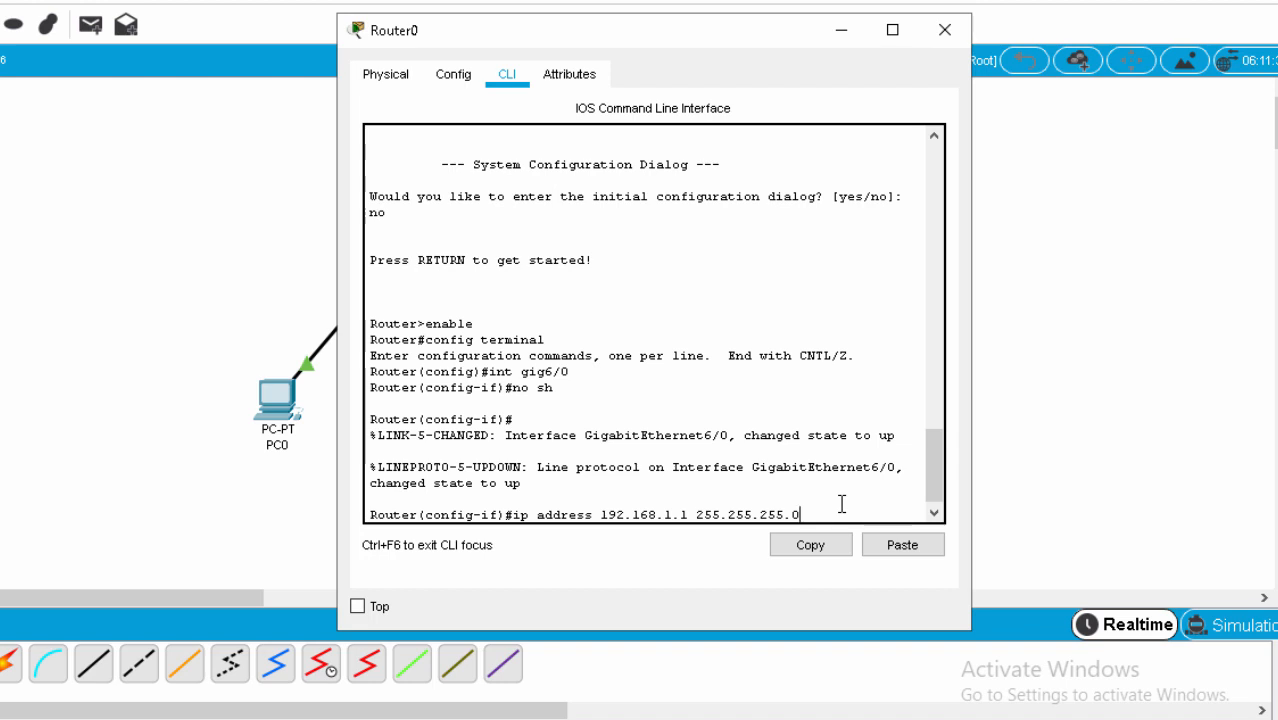
pyautogui.press('Return')
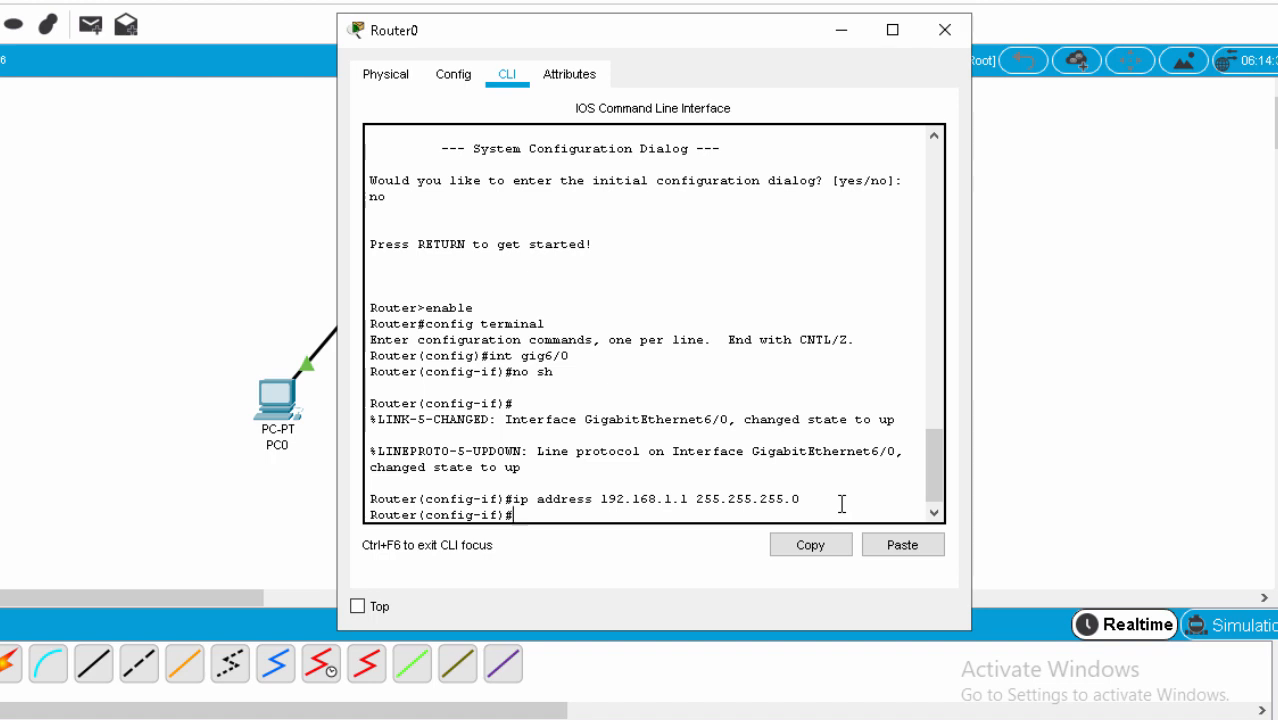
pyautogui.write('ex')
pyautogui.press('Return')
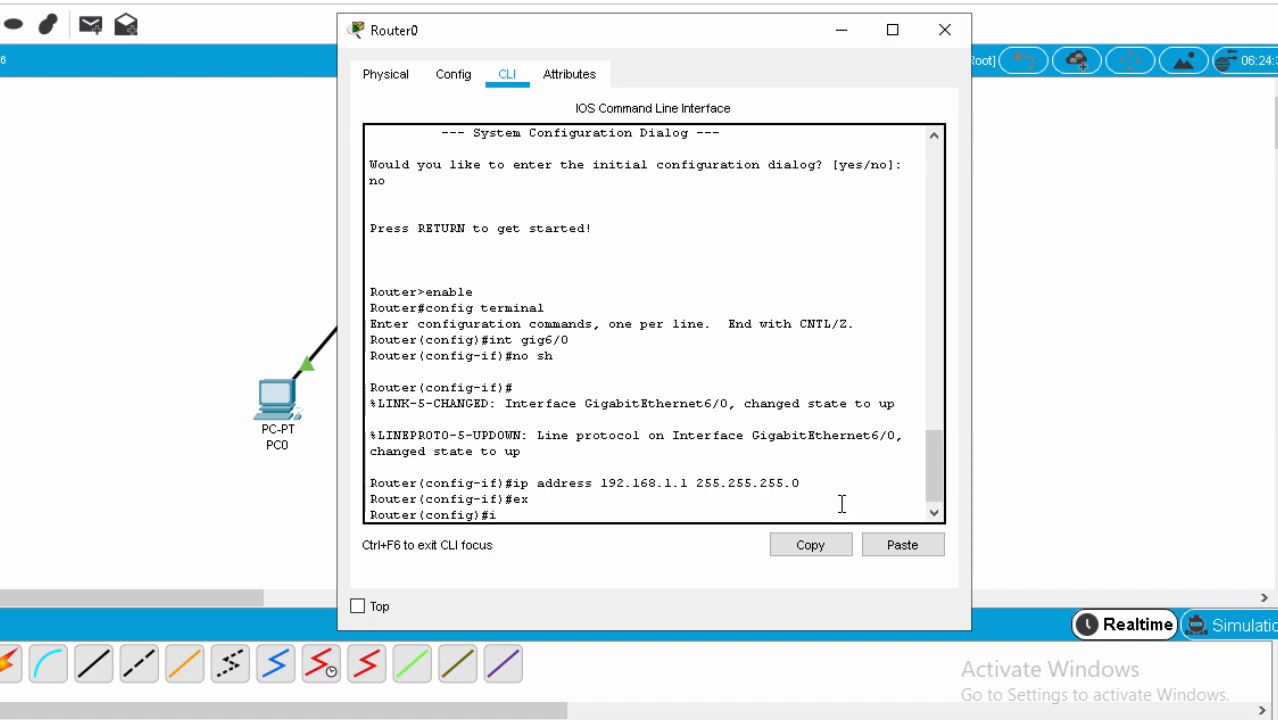
# Create subinterface GigabitEthernet6/0.10.
pyautogui.write('nt gig6/0.10')
pyautogui.press('Return')
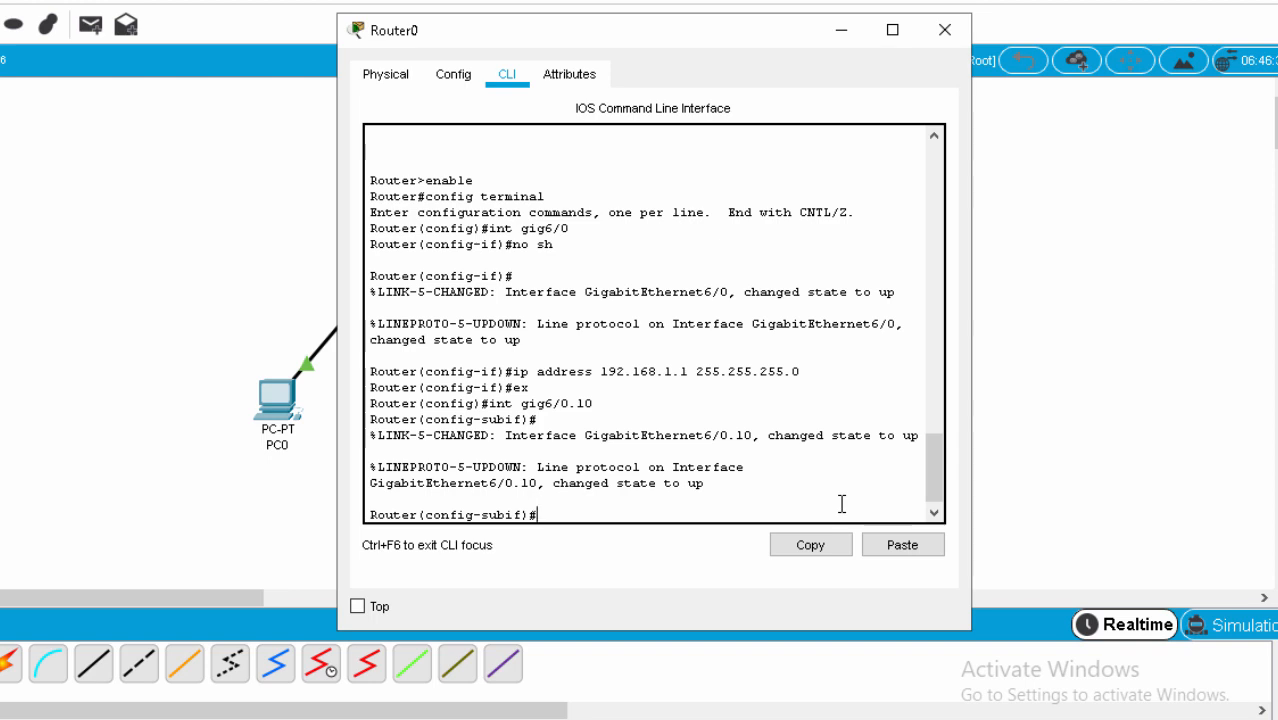
# Give Gig6/0.10 'encapsulation dot1Q 10' and address 192.168.40.1 255.255.255.0, then exit.
pyautogui.write('encapsulation')
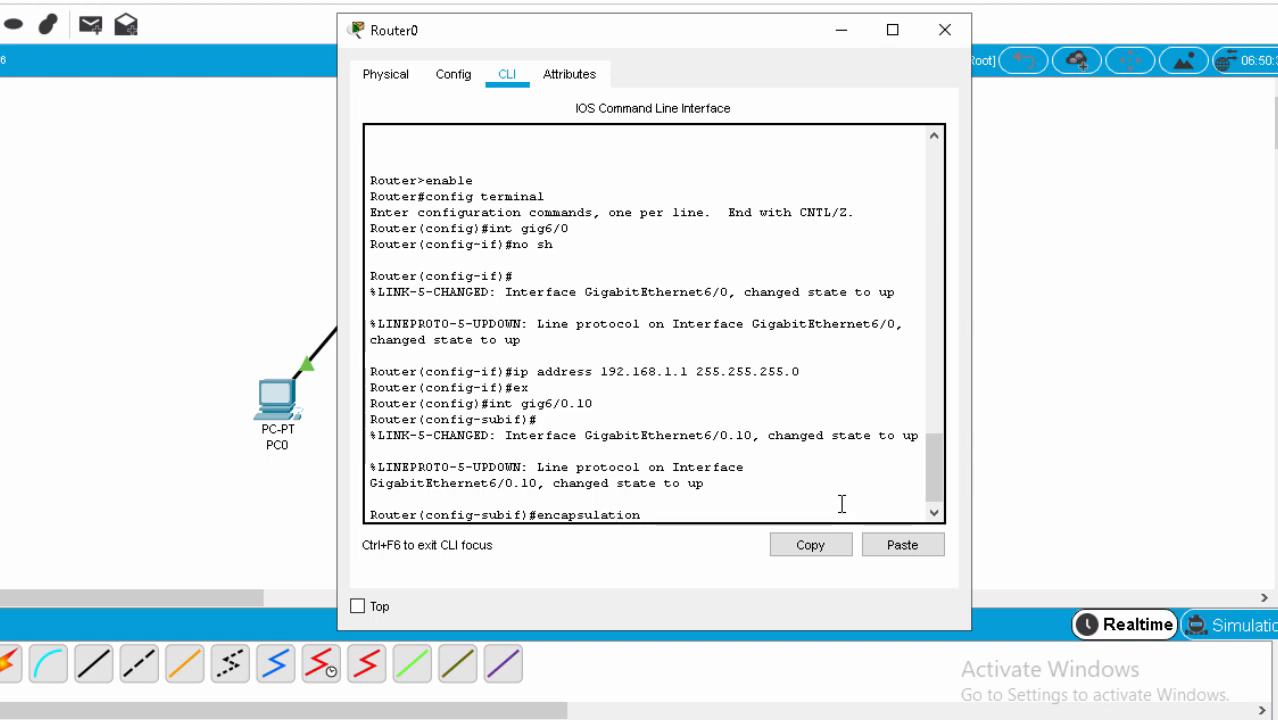
pyautogui.write(' dot1Q 10')
pyautogui.press('Return')
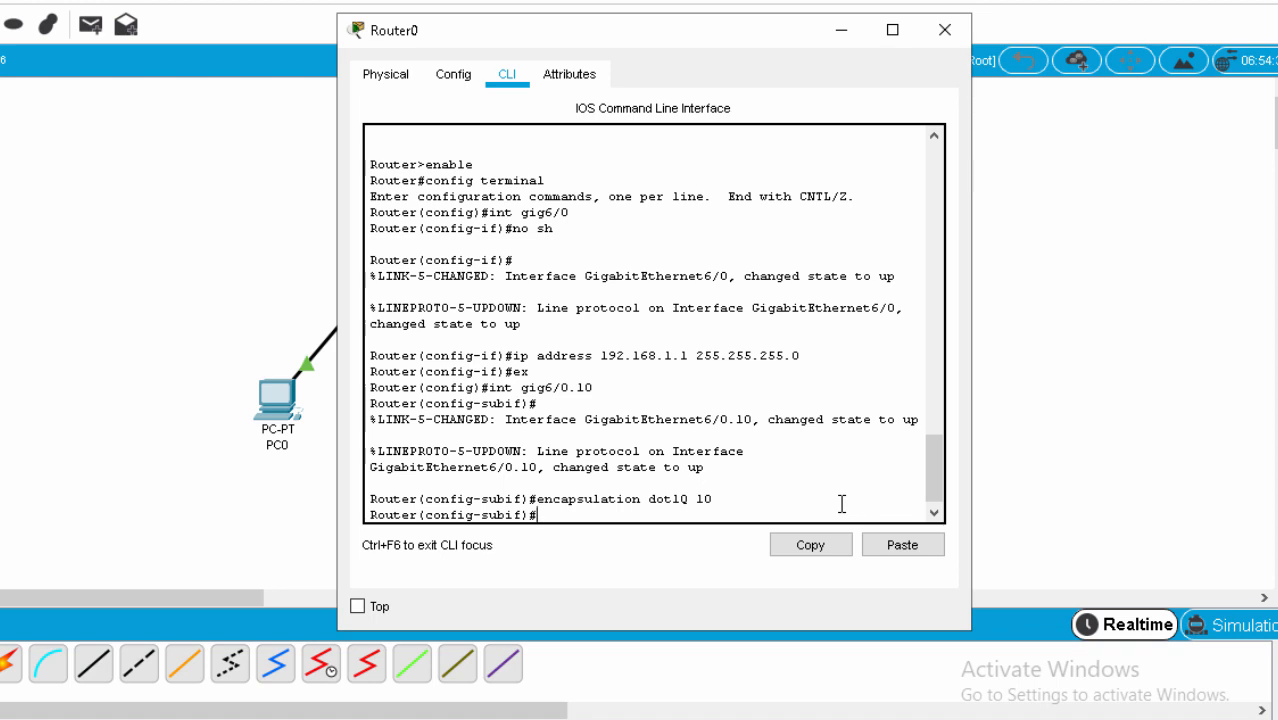
pyautogui.write('ip address')
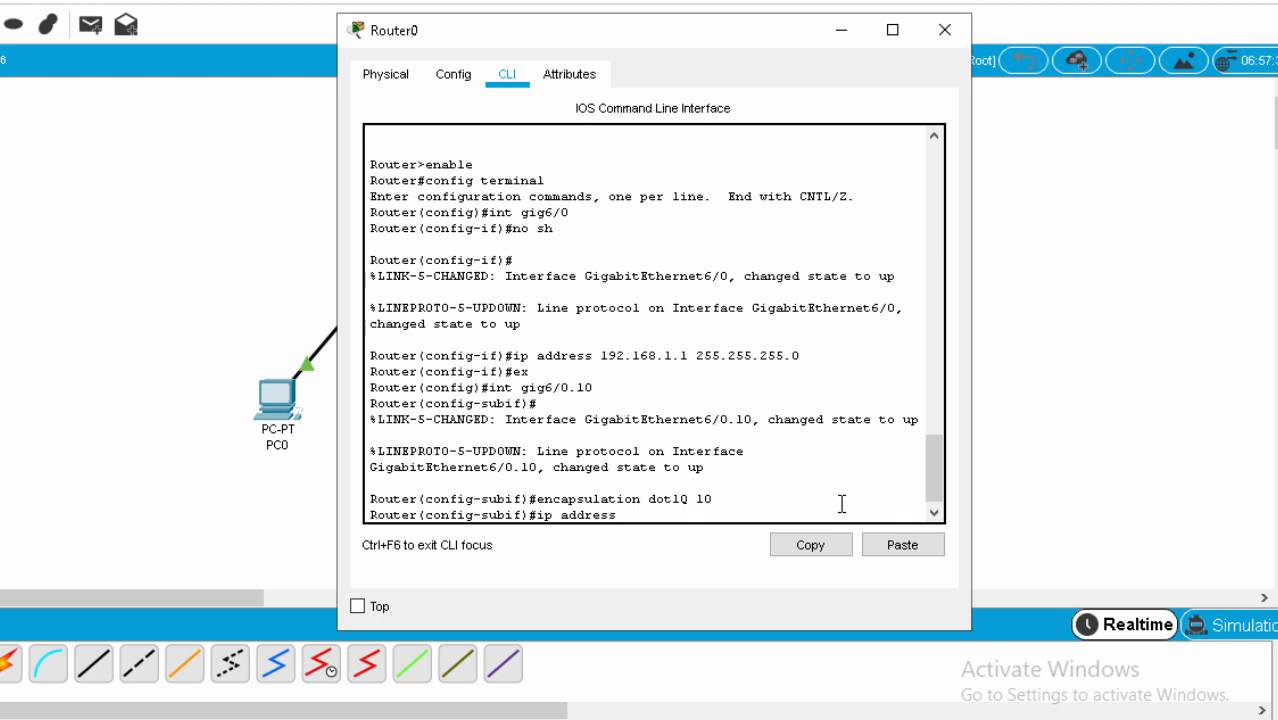
pyautogui.write(' 192.168.40.1 255.25')
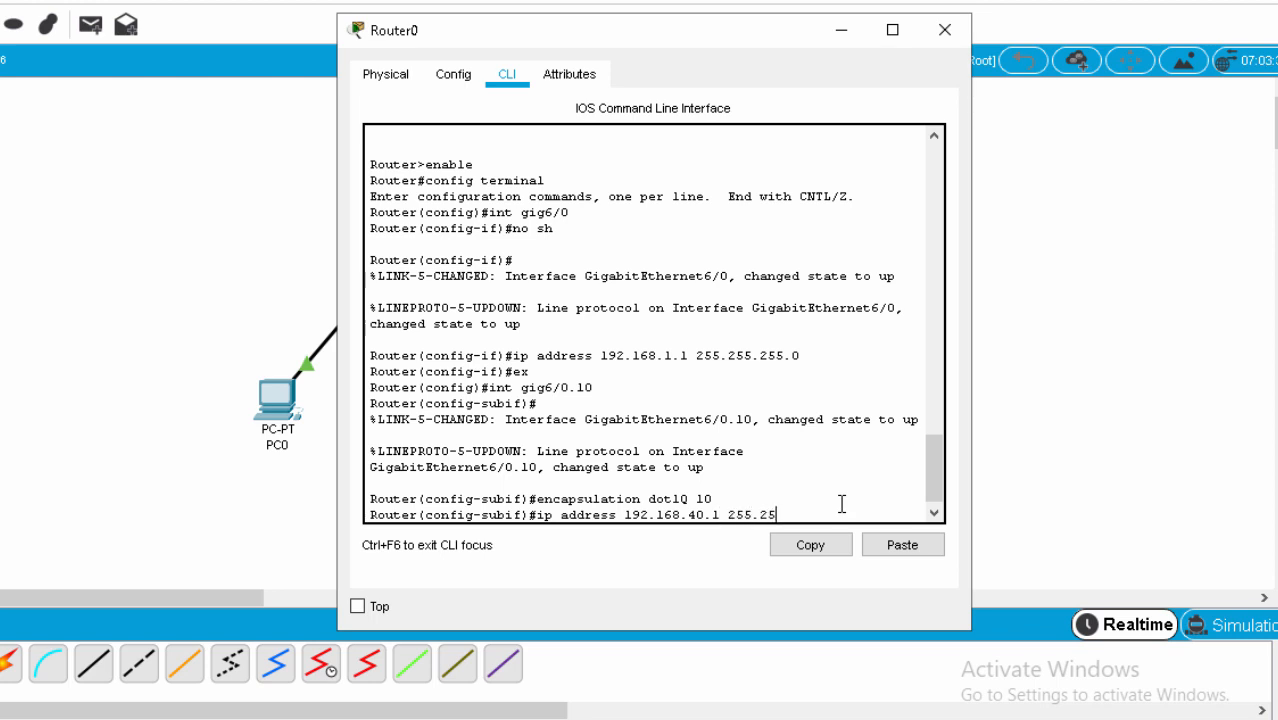
pyautogui.write('5.255.0')
pyautogui.press('Return')
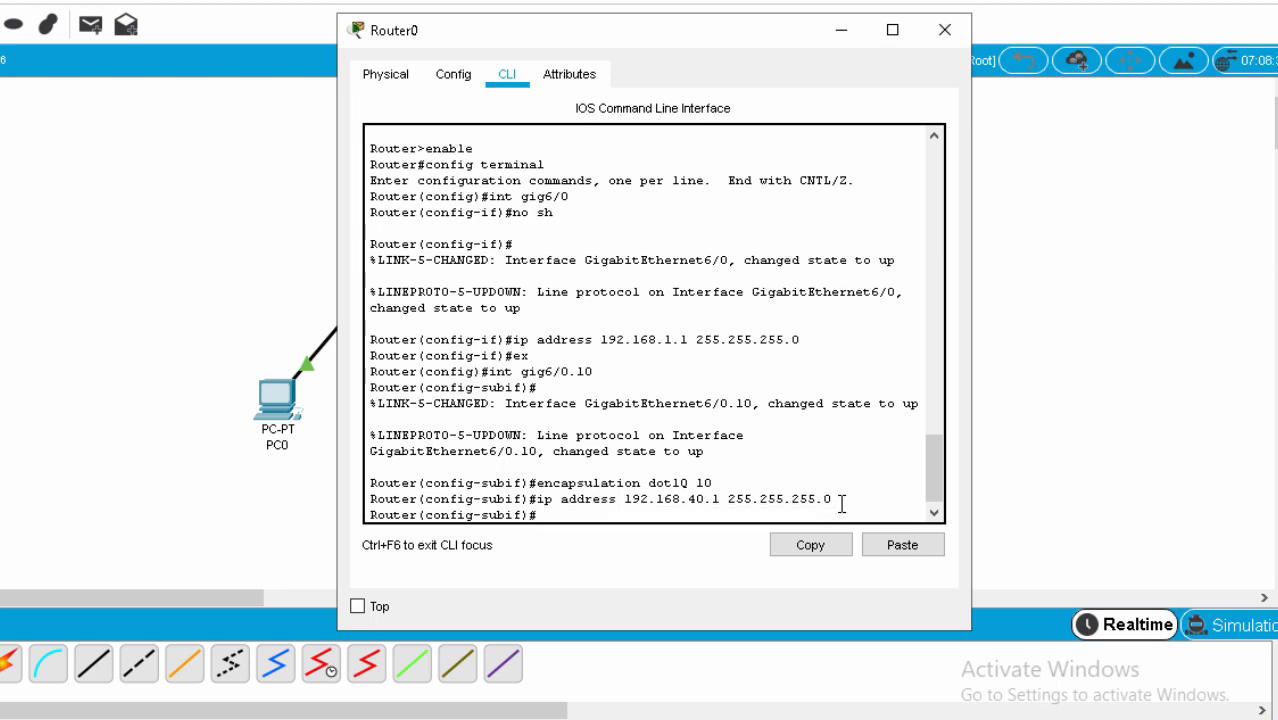
pyautogui.write('ex')
pyautogui.press('Return')
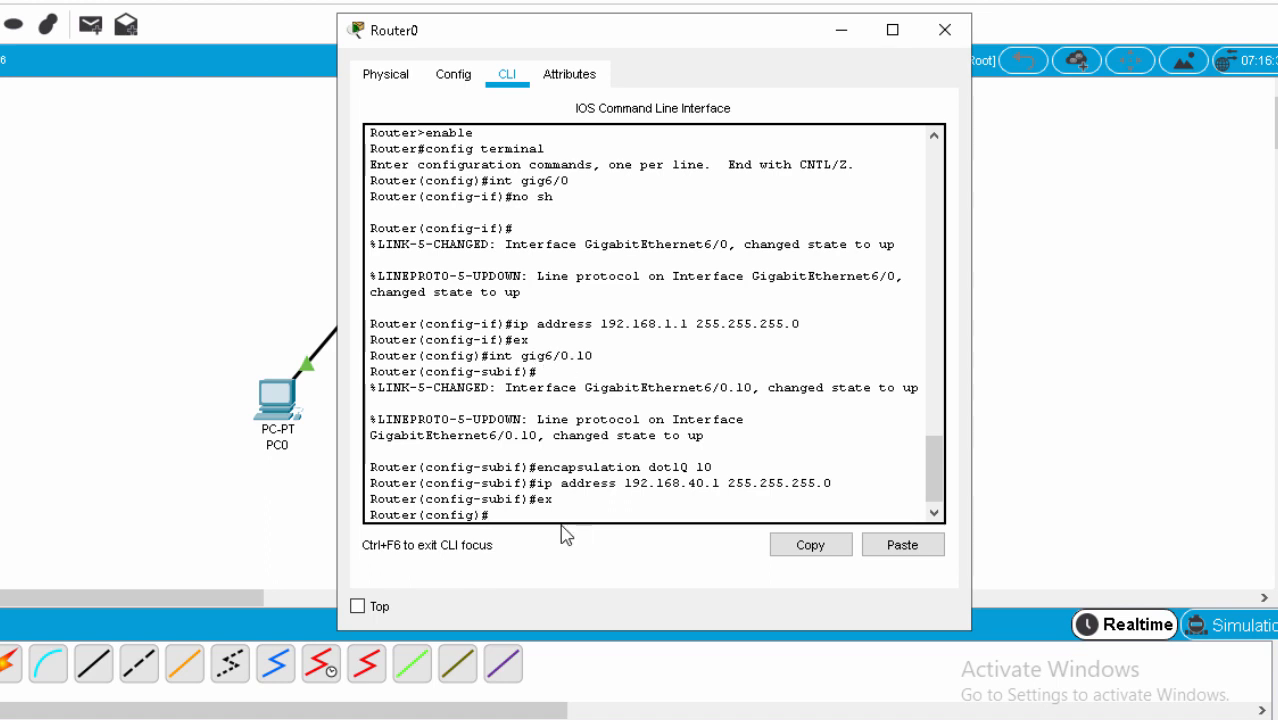
# Create Gig6/0.20 with 'encapsulation dot1Q 20' and 'ip address 192.168.60.1 255.255.255.0', then exit.
pyautogui.write('int gig6')
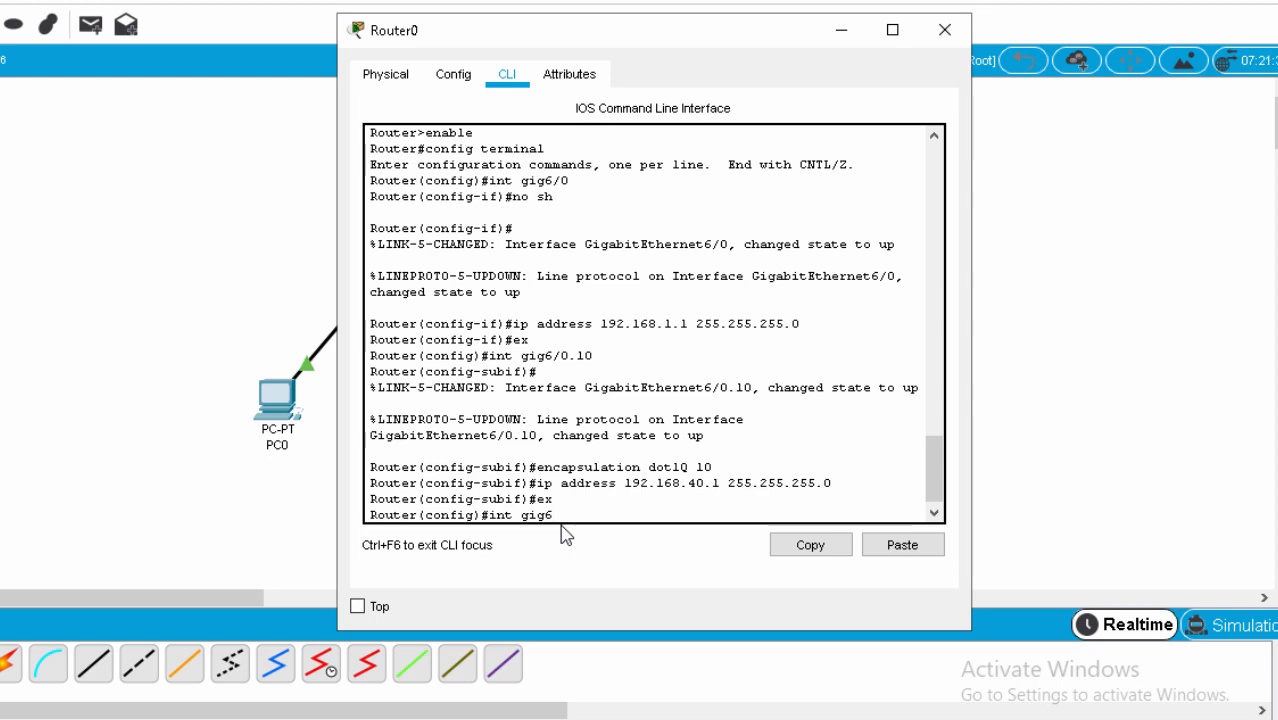
pyautogui.write('/0.20')
pyautogui.press('Return')
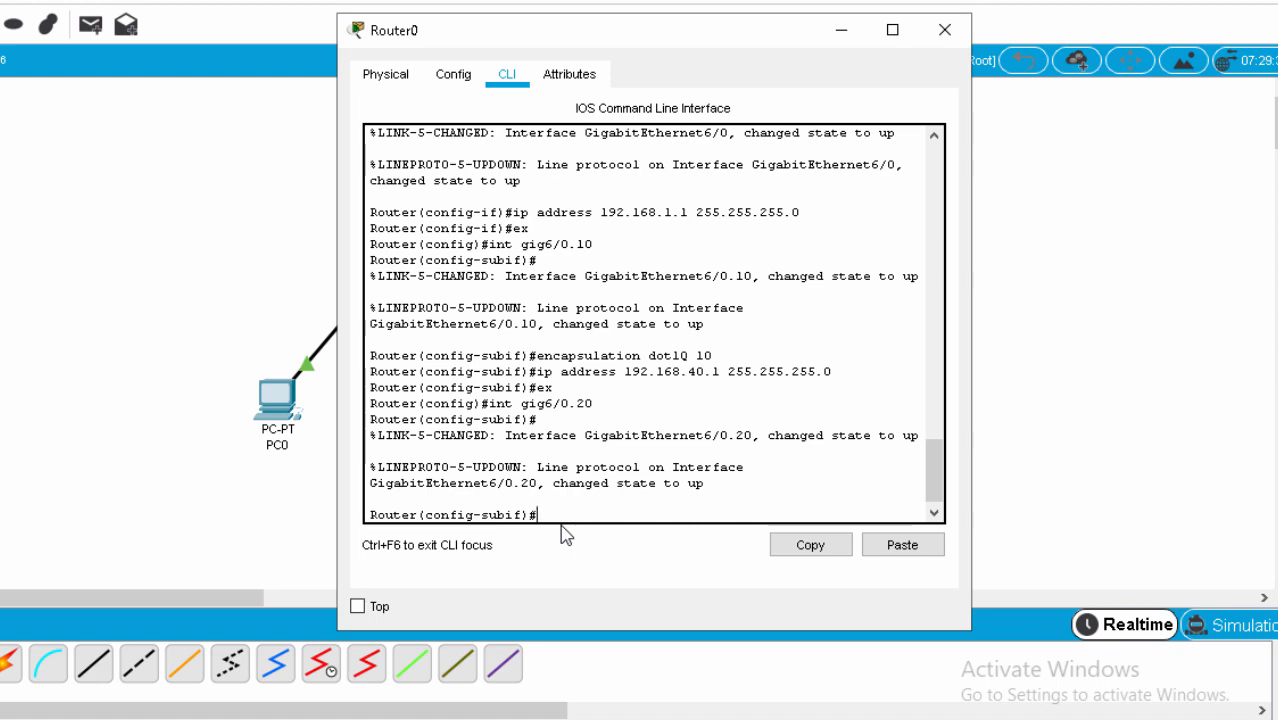
pyautogui.write('encapsulation dot1Q 20')
pyautogui.press('Return')
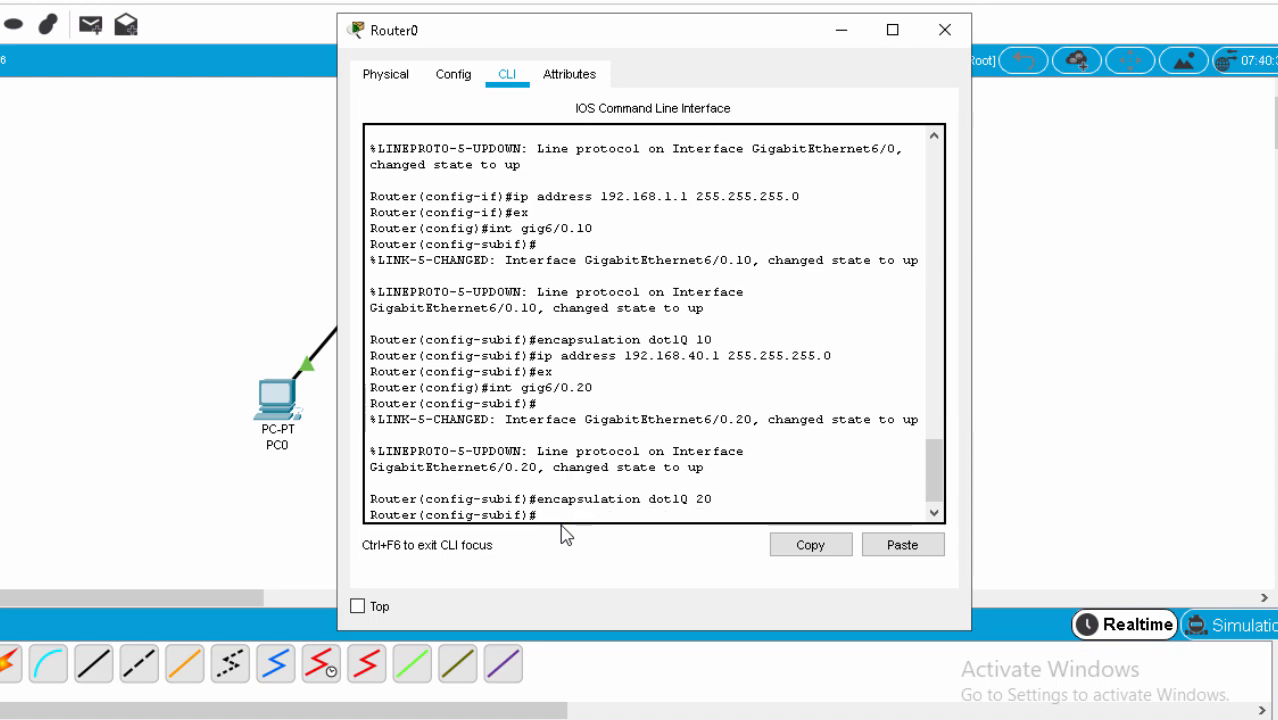
pyautogui.write('ip address')
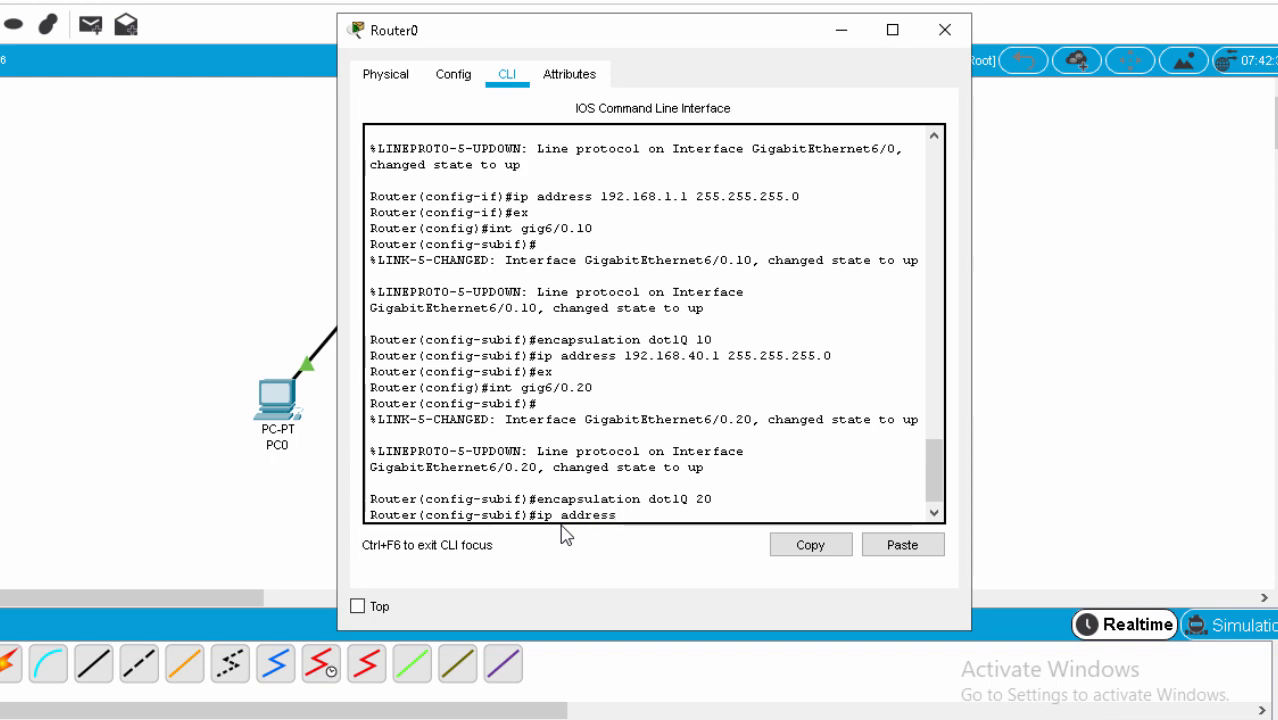
pyautogui.write(' 192.168.60')
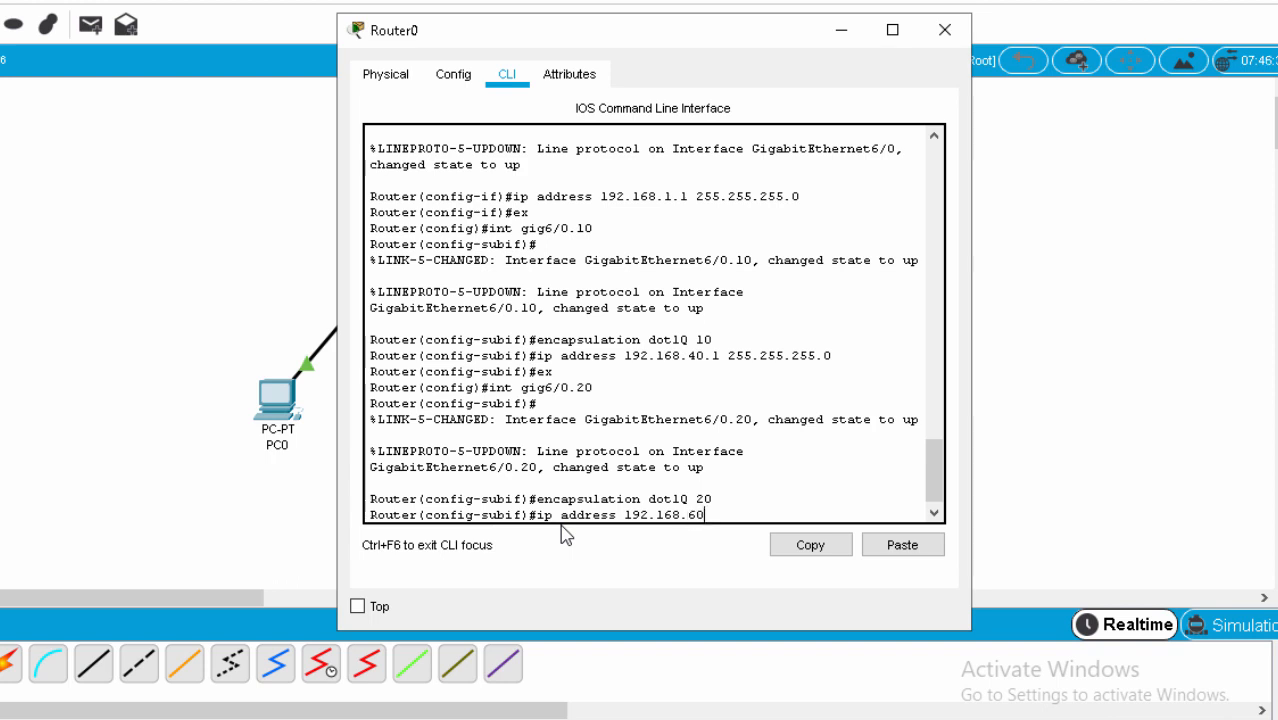
pyautogui.write('.1 255.255')
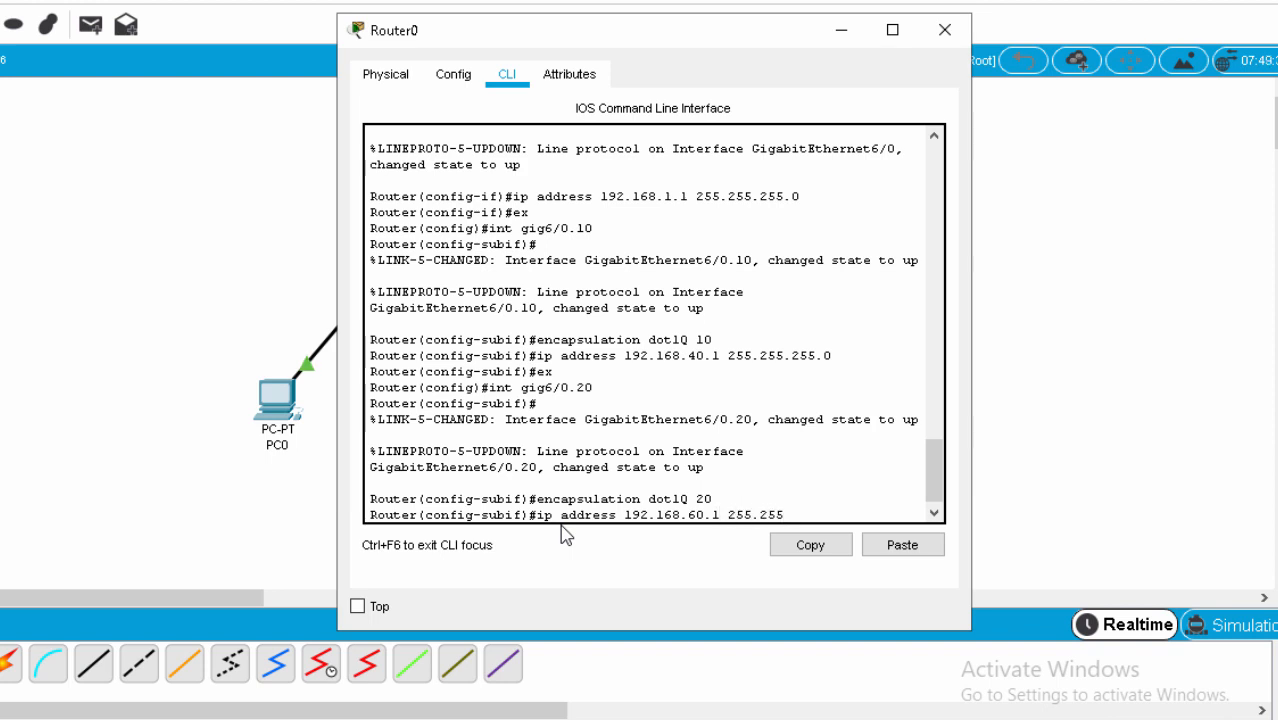
pyautogui.write('.255.0')
pyautogui.press('Return')
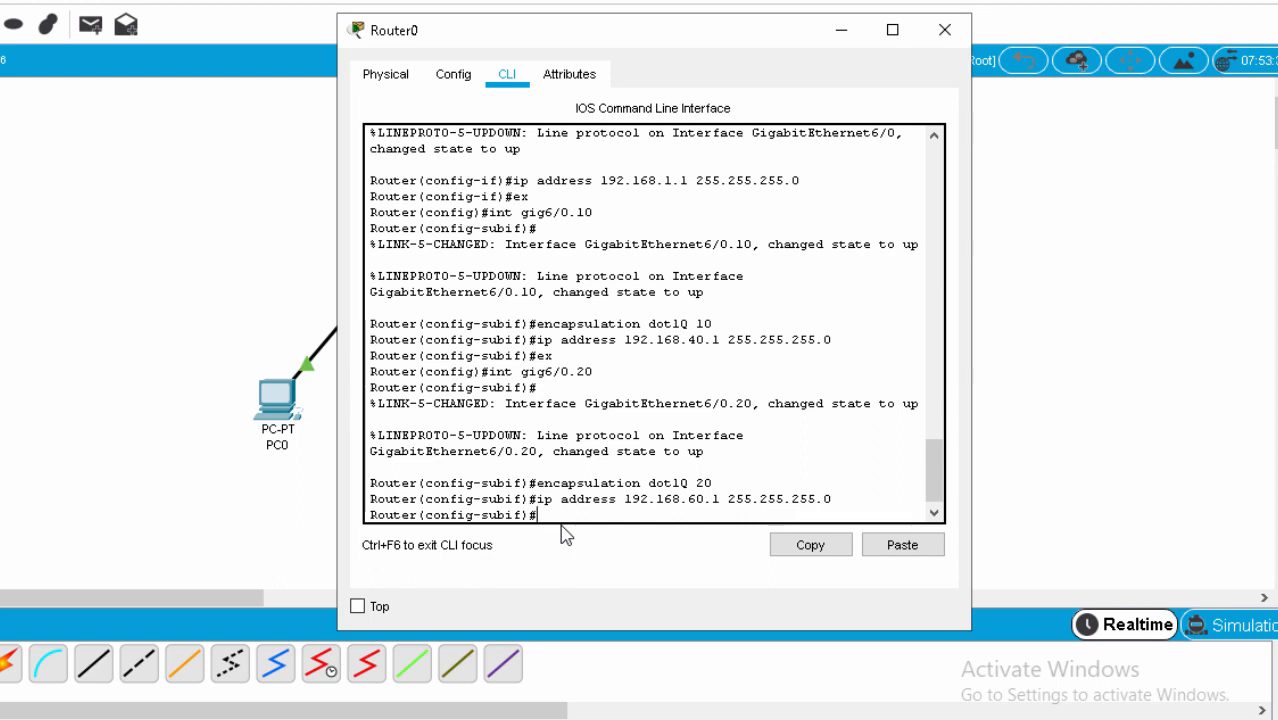
pyautogui.write('ex')
pyautogui.press('Return')
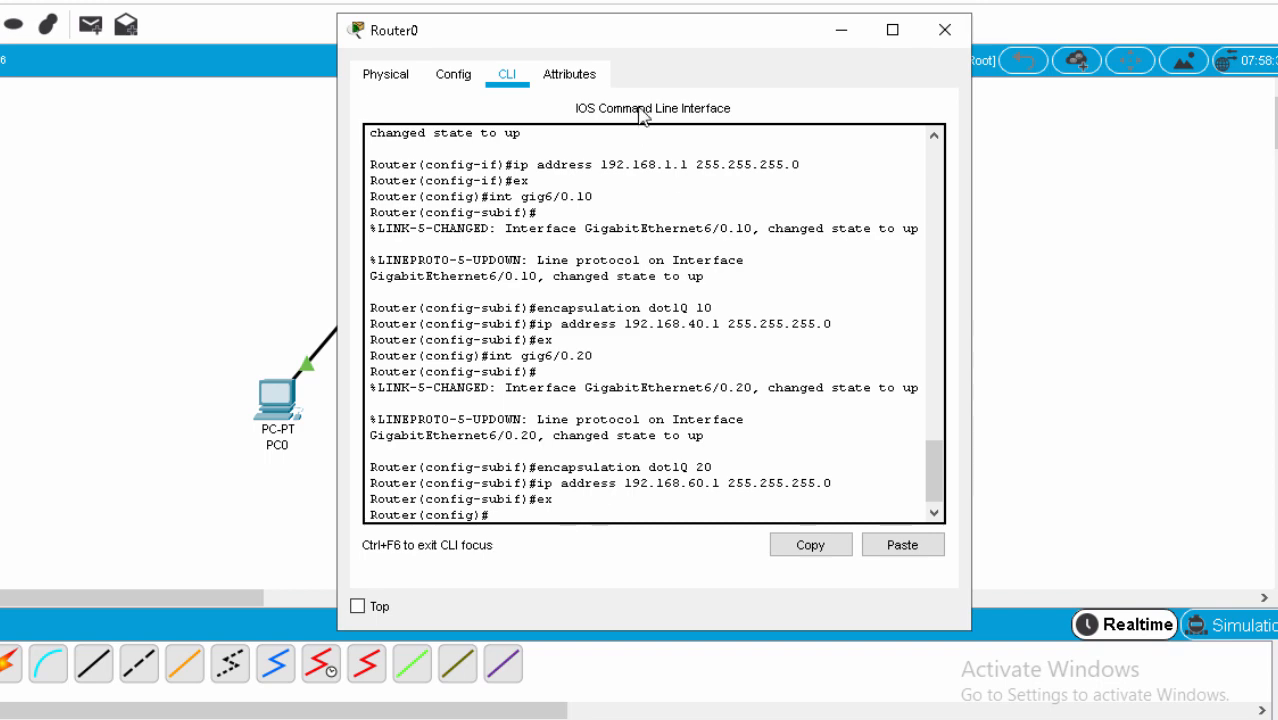
pyautogui.moveTo(685, 43); pyautogui.dragTo(251, 114)
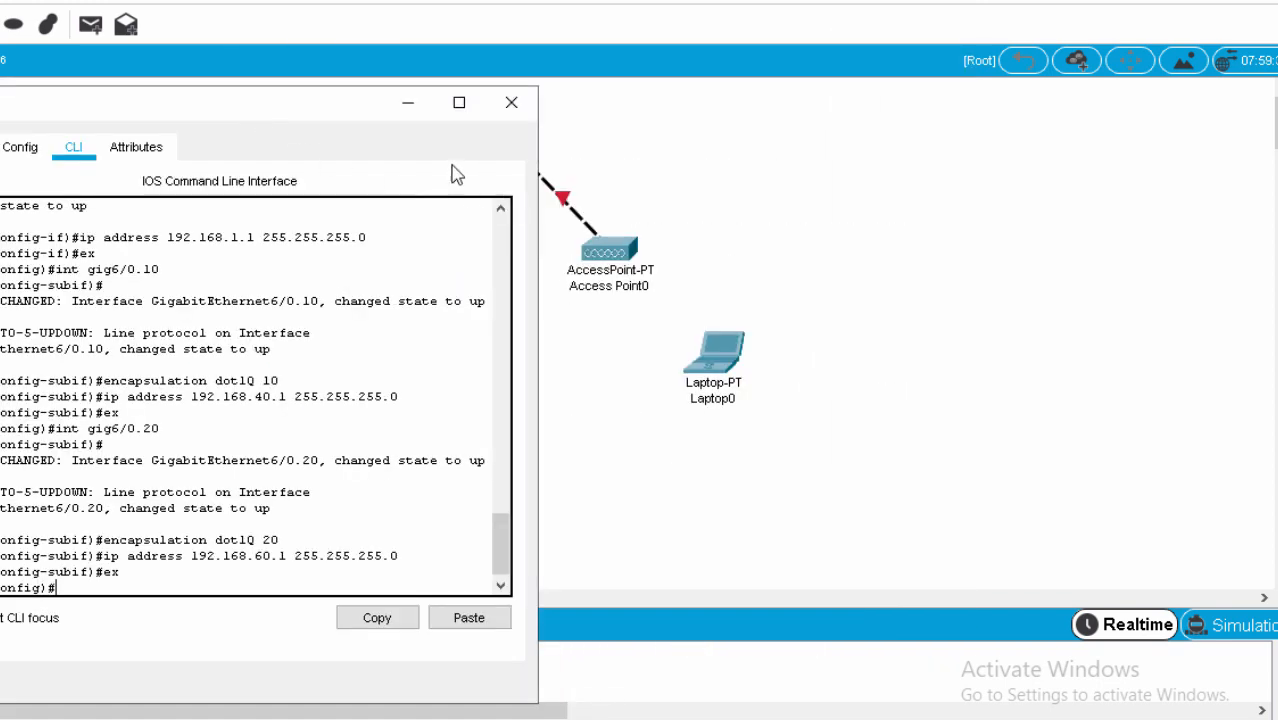
pyautogui.moveTo(359, 112); pyautogui.dragTo(1070, 120)
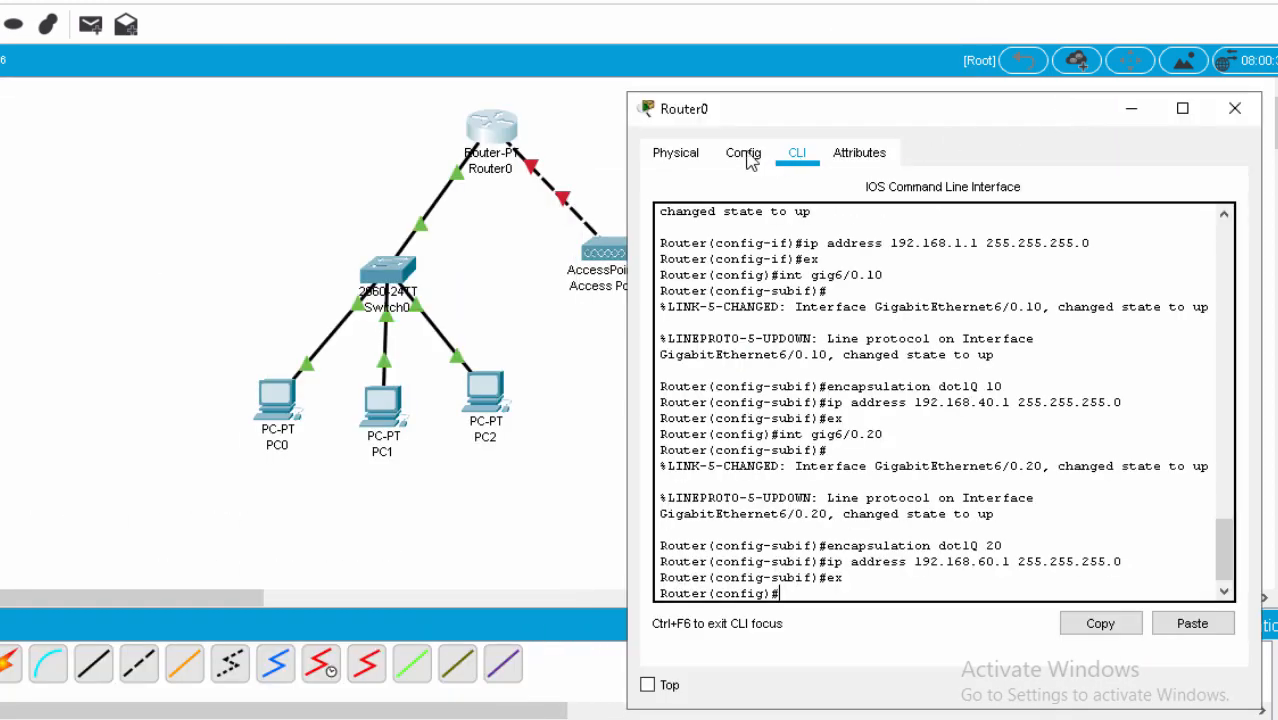
pyautogui.moveTo(836, 118); pyautogui.dragTo(457, 13)
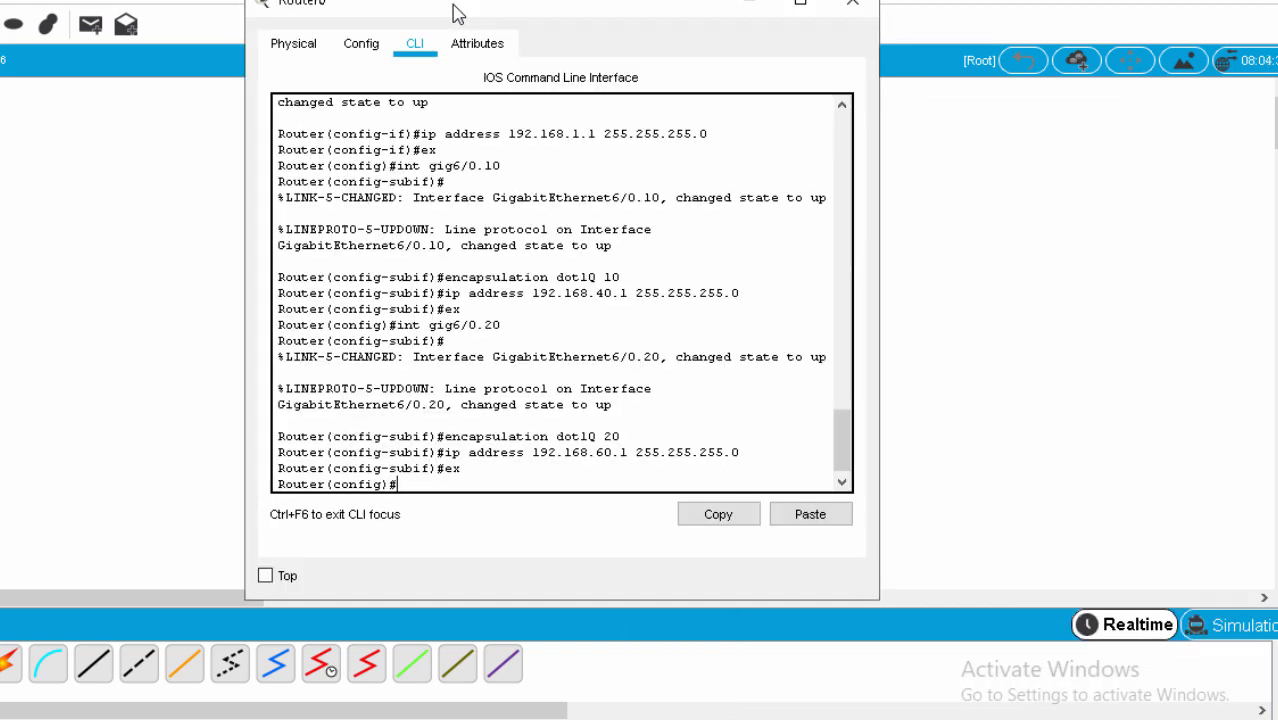
# Enter interface Gig7/0 and enable it with 'no sh'.
pyautogui.write('int gig7/0')
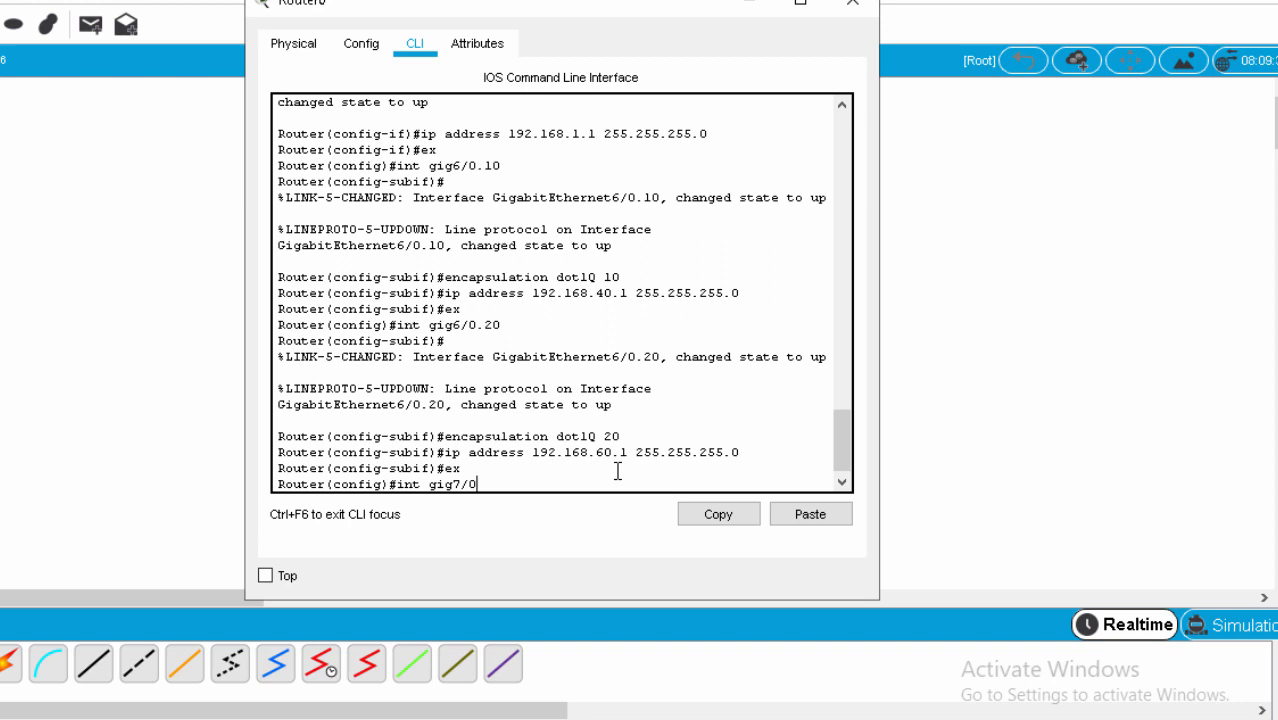
pyautogui.press('Return')
pyautogui.write('no')
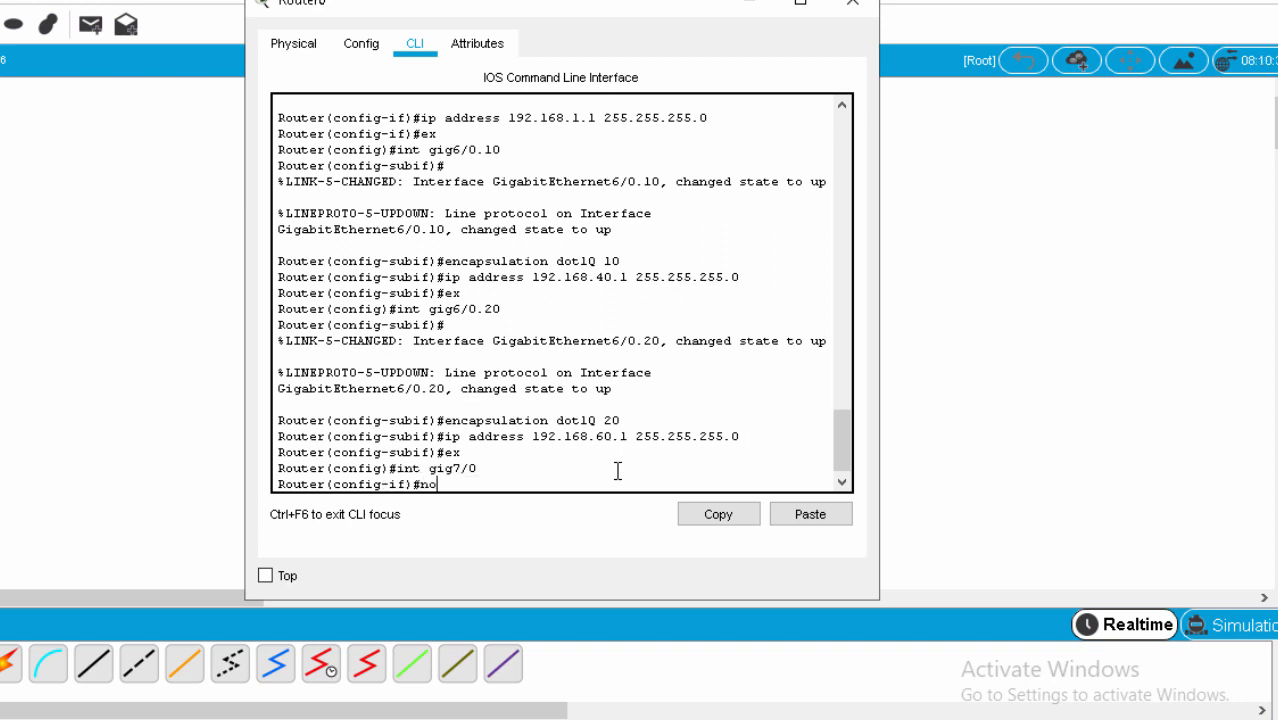
pyautogui.write(' sh')
pyautogui.press('Return')
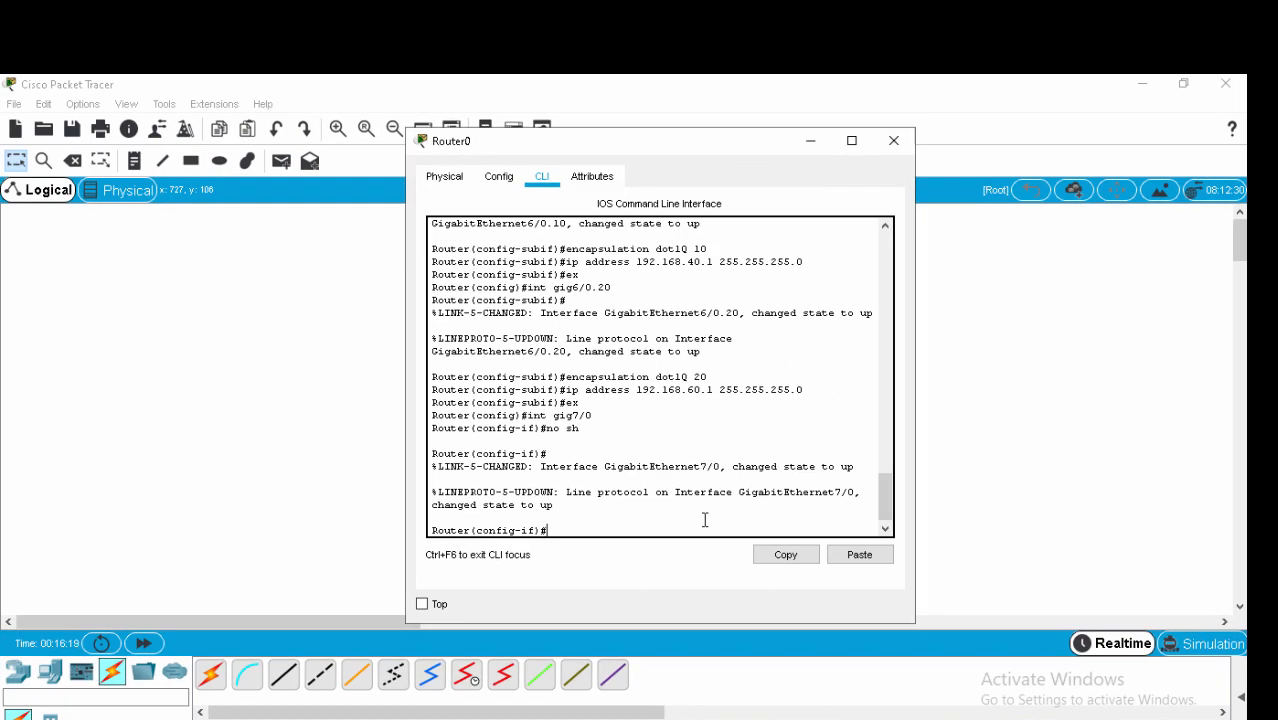
# Address Gig7/0 as 192.168.20.1 255.255.255.0 and return to global configuration.
pyautogui.write('ip address 192.168.20')
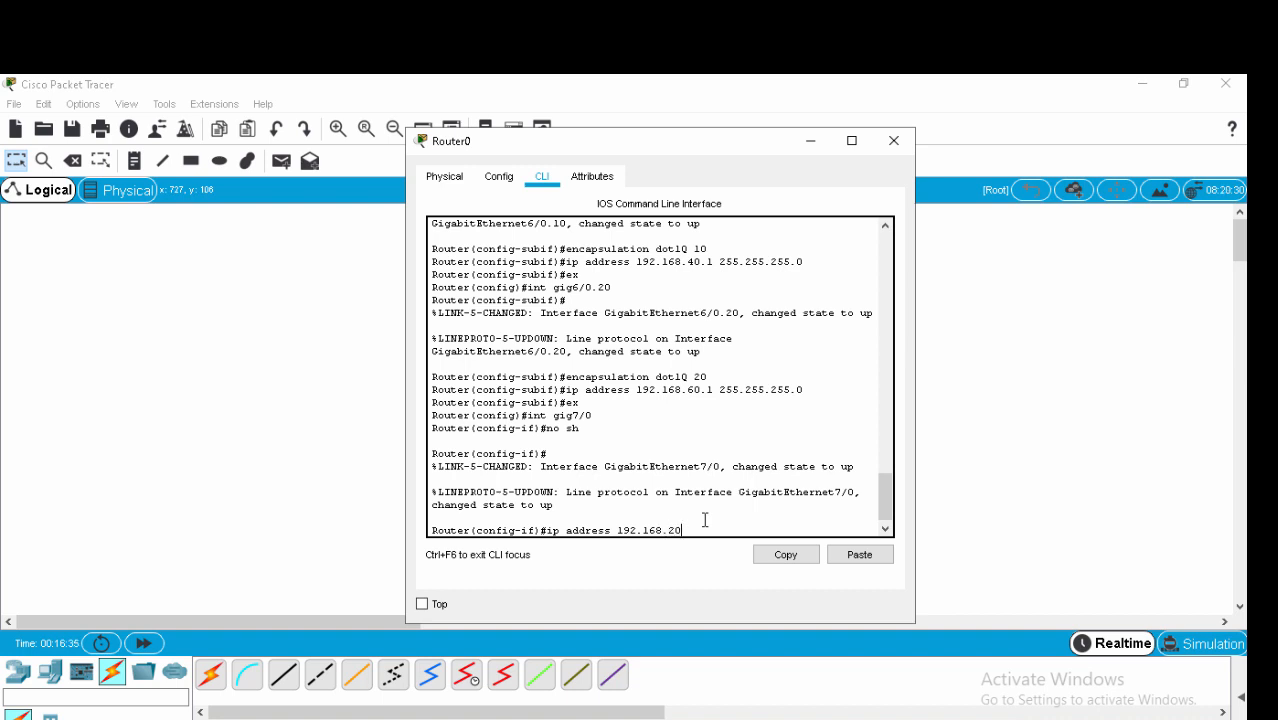
pyautogui.write('.1 255.255.255.0')
pyautogui.press('Return')
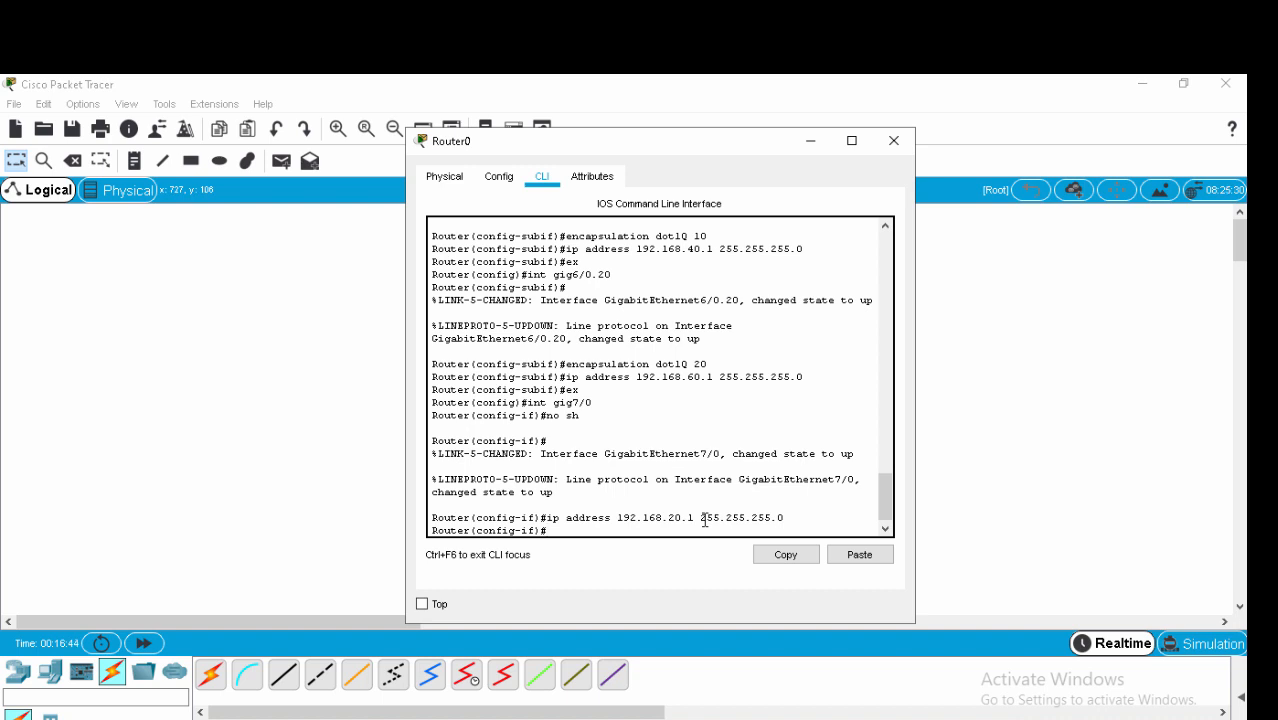
pyautogui.write('ex')
pyautogui.press('Return')
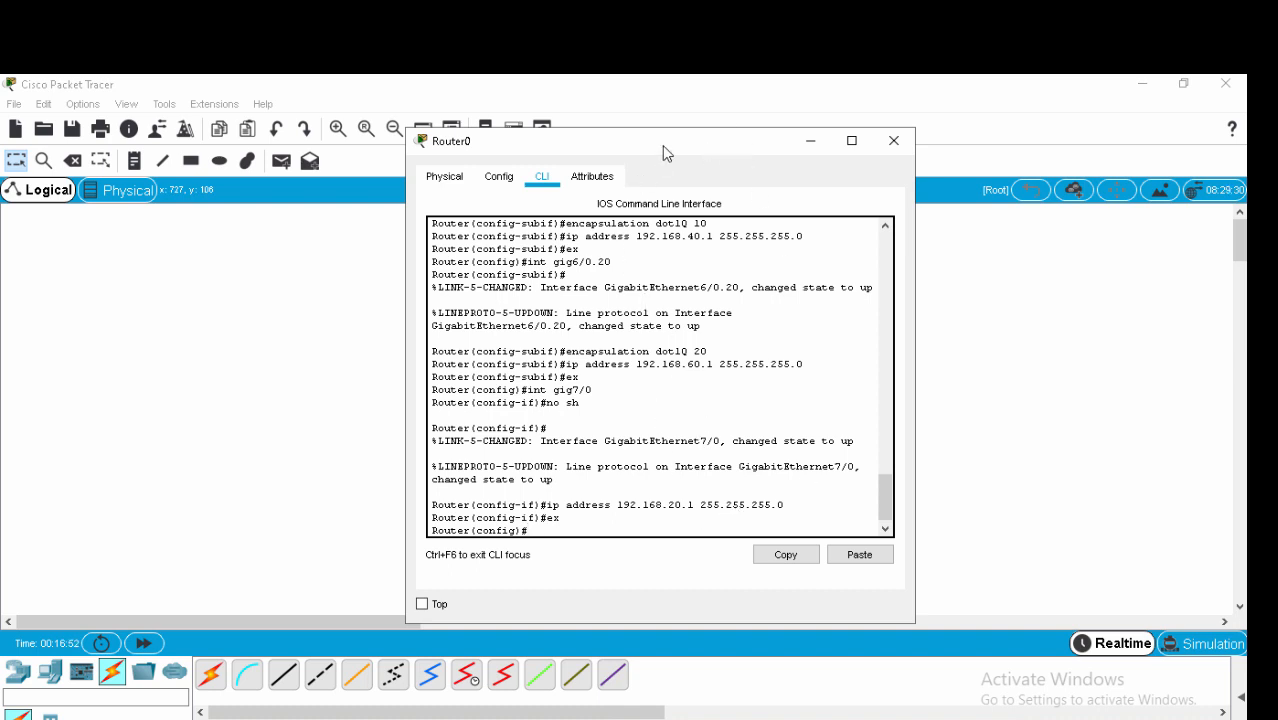
pyautogui.moveTo(662, 145); pyautogui.dragTo(809, 147)
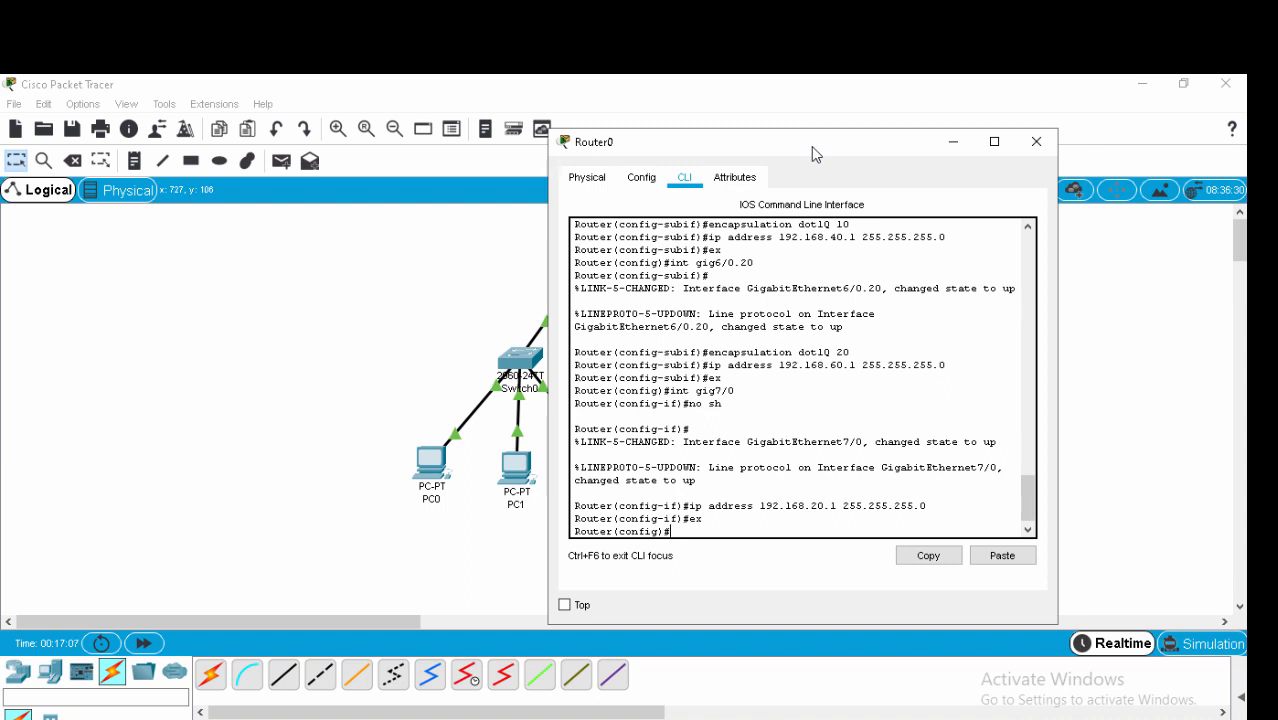
# Create DHCP pool siswa with default-router 192.168.40.1 and network 192.168.40.1/24, then create pool guru.
pyautogui.write('ip dhcp pool')
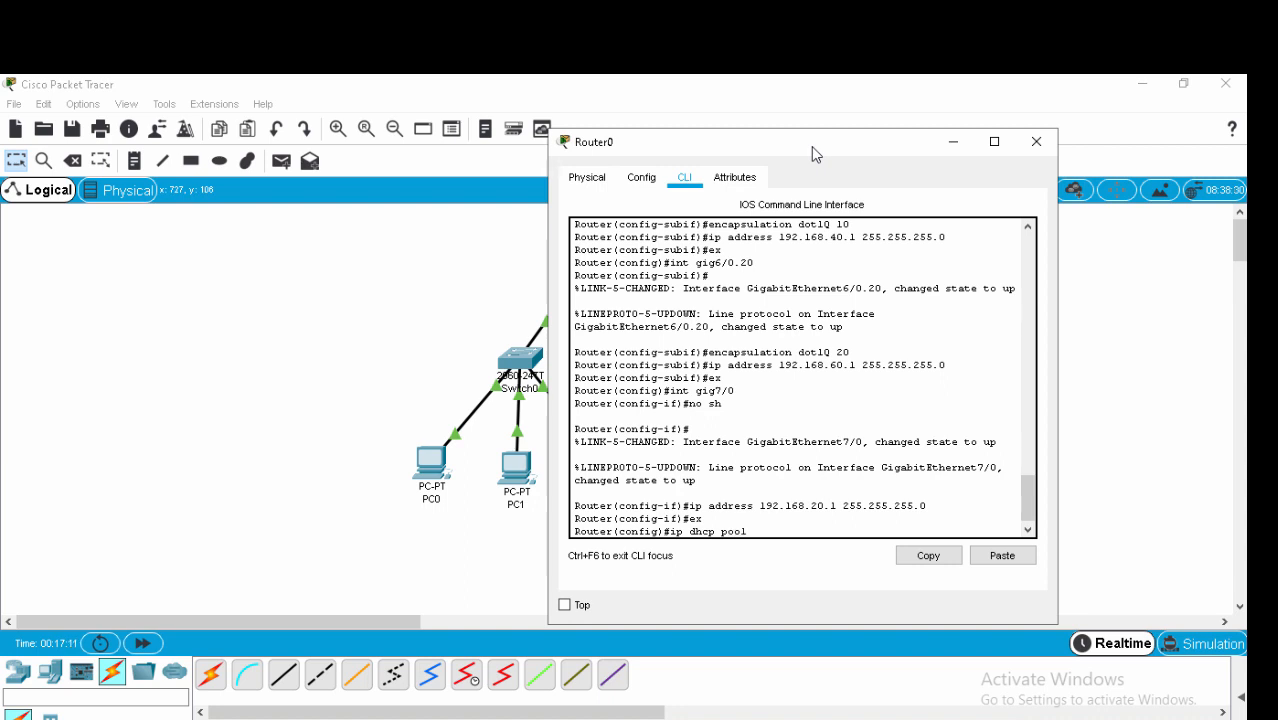
pyautogui.write(' siswa')
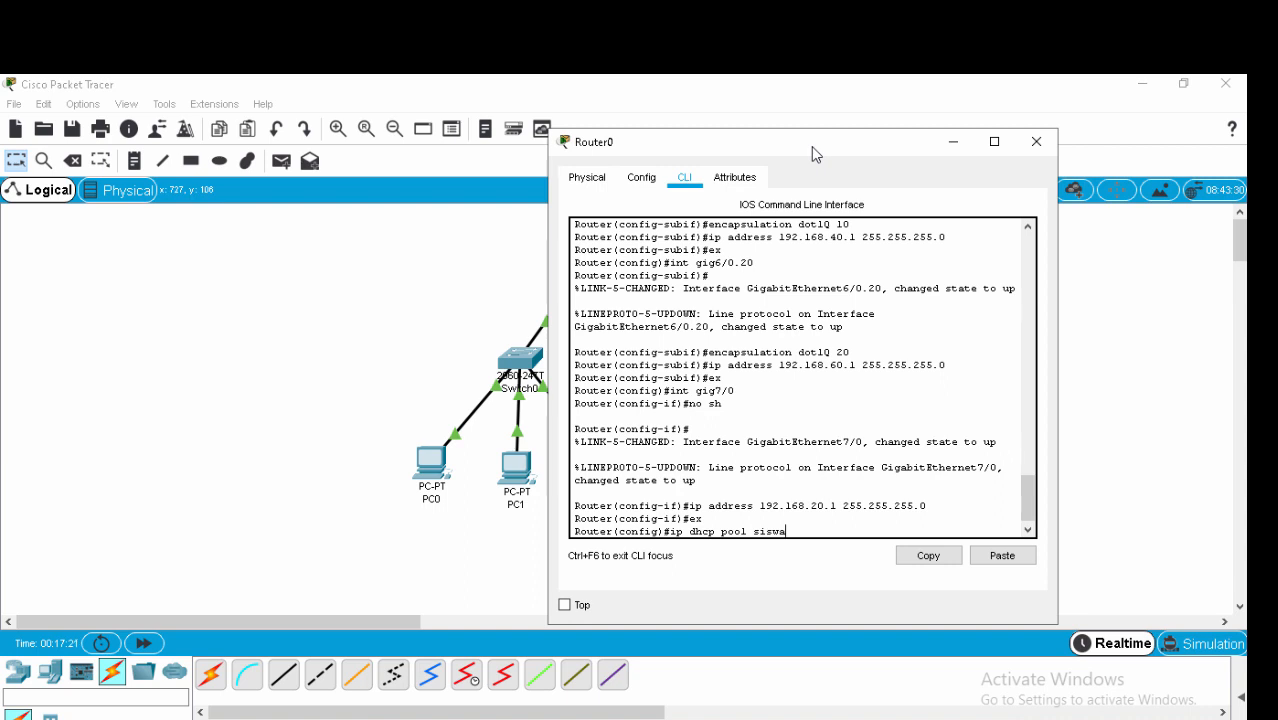
pyautogui.press('Return')
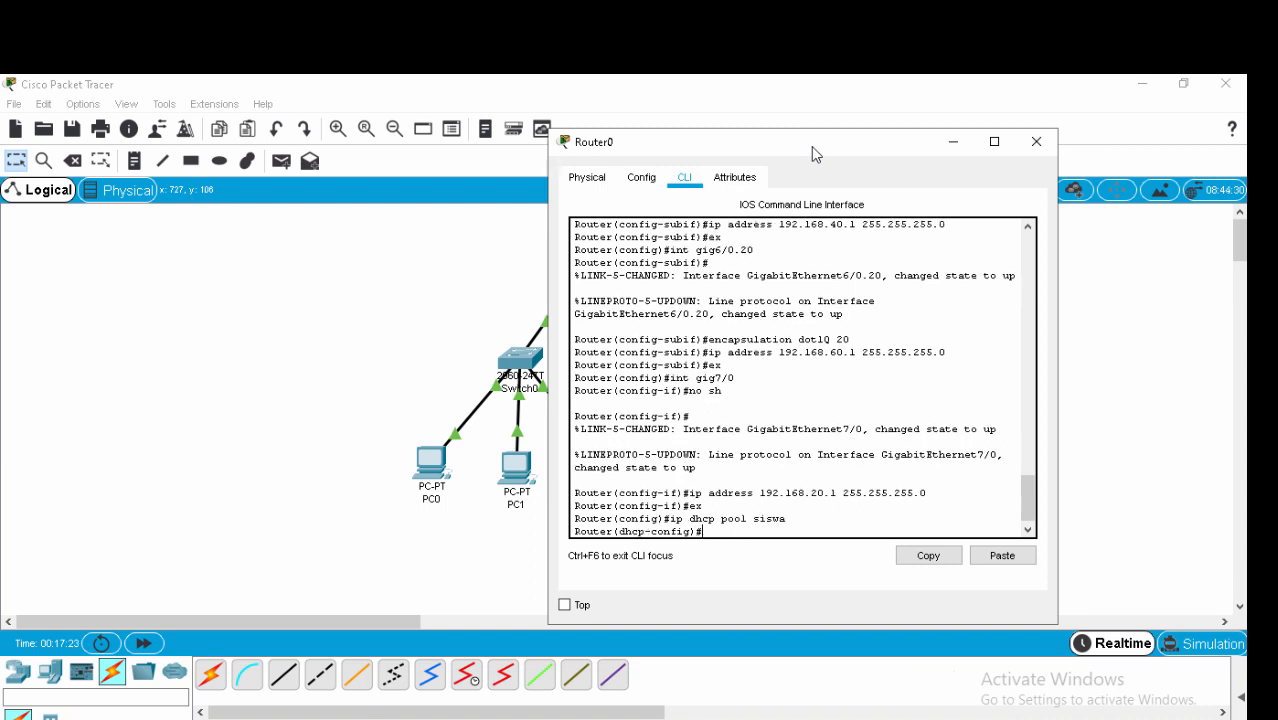
pyautogui.write('default-router 192')
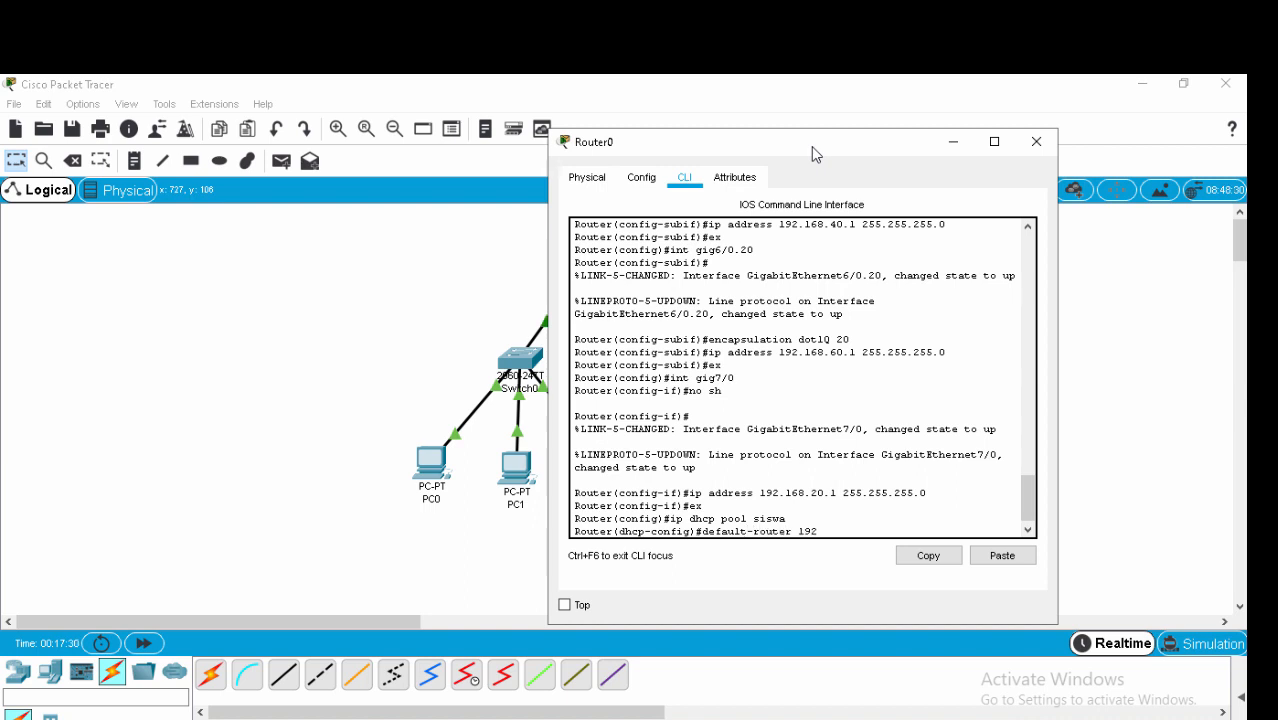
pyautogui.write('.168.40.1')
pyautogui.press('Return')
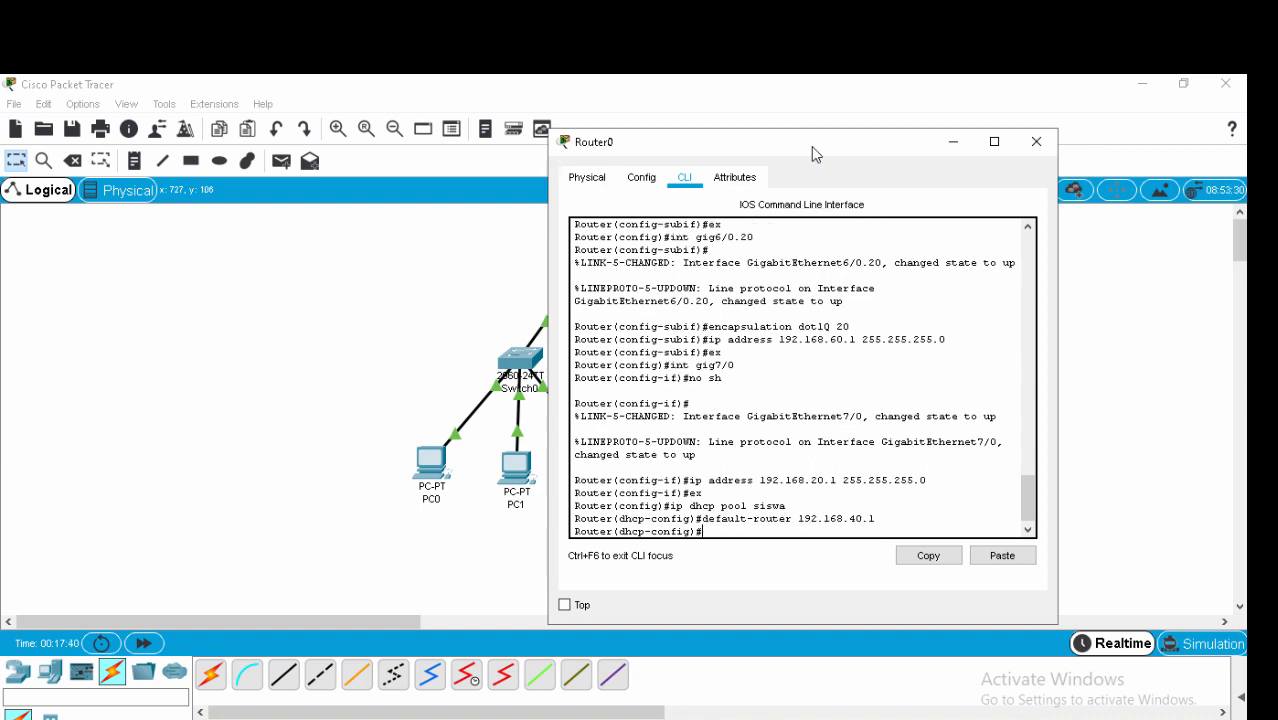
pyautogui.write('network 192.168.40.1 25')
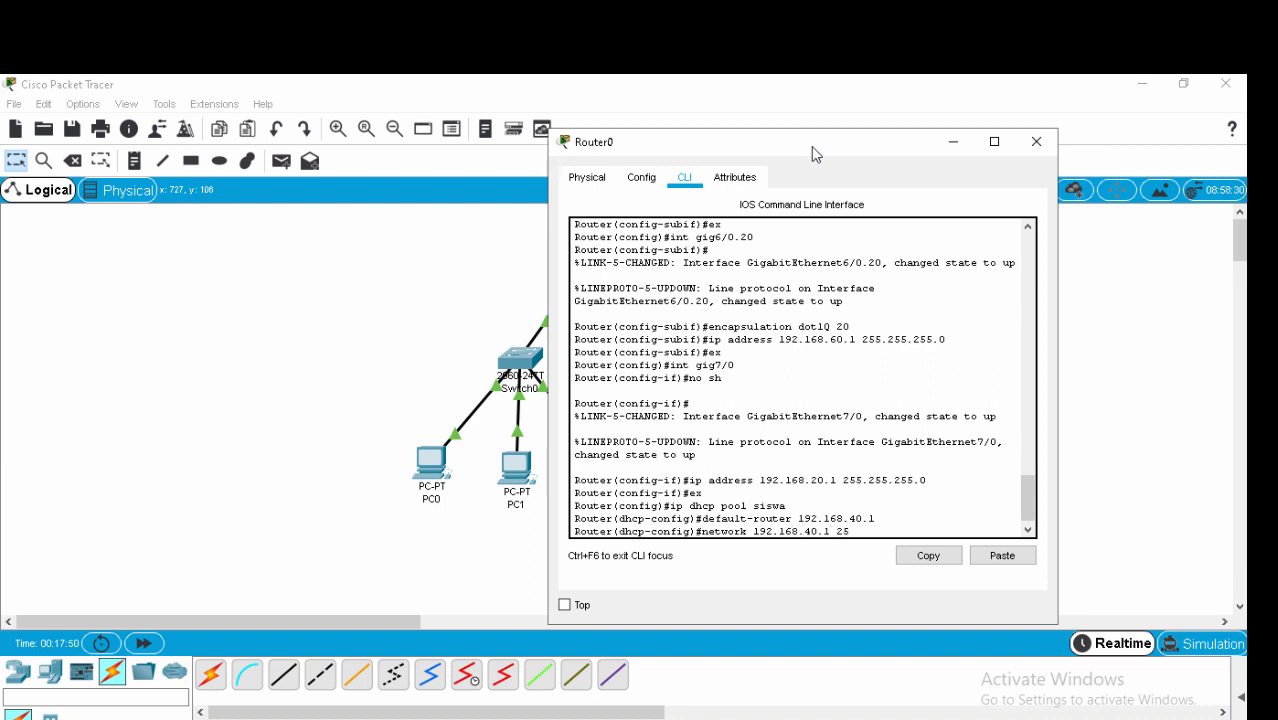
pyautogui.write('5.255.255.0')
pyautogui.press('Return')
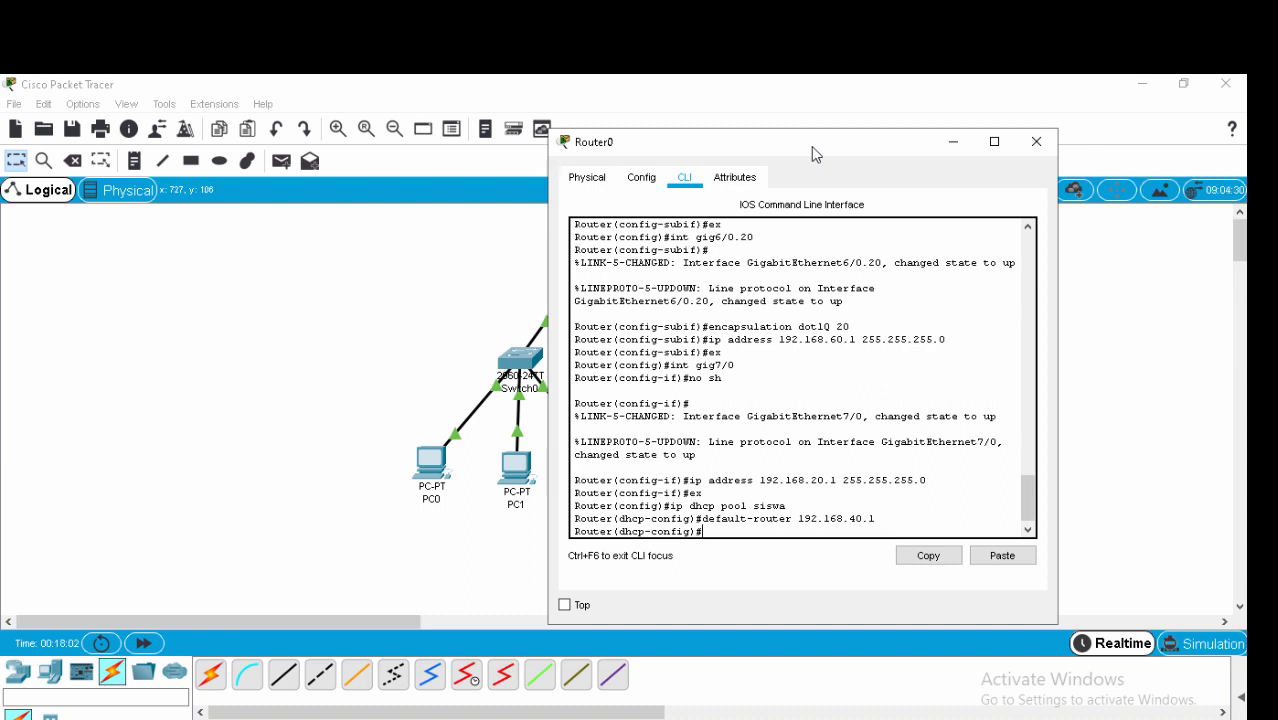
pyautogui.write('ex')
pyautogui.press('Return')
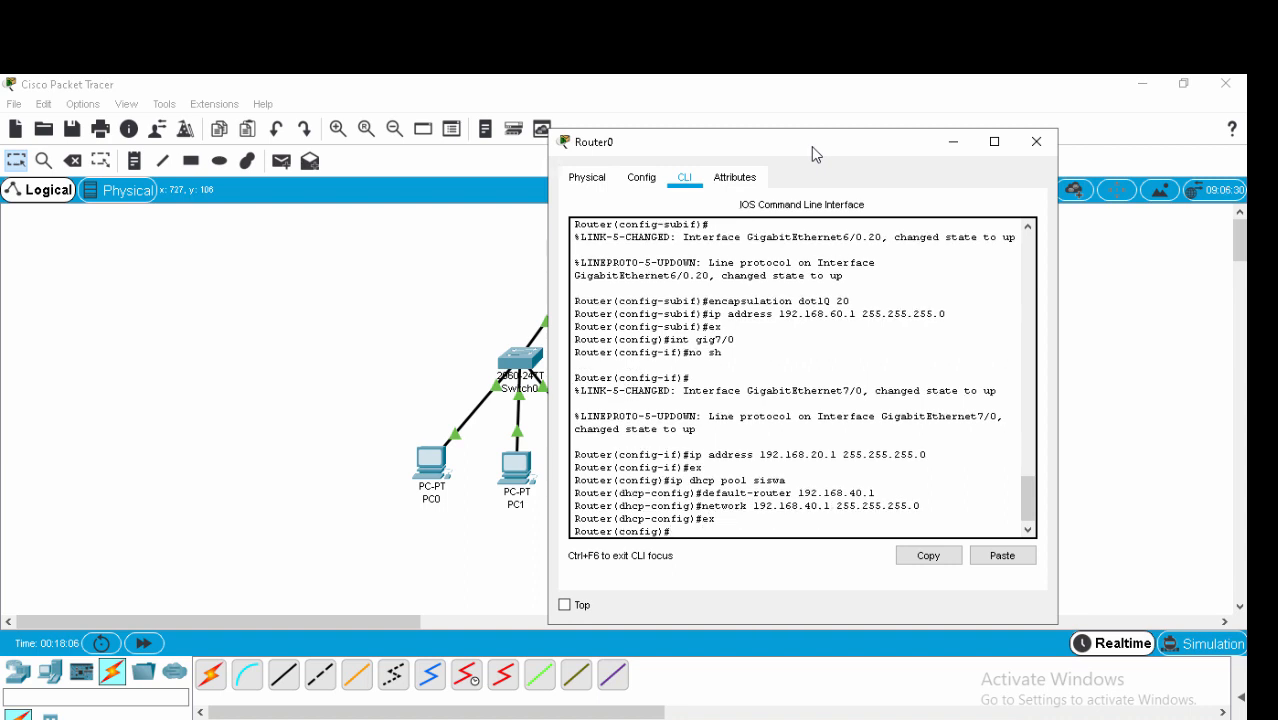
pyautogui.write('ip dhcp pool guru')
pyautogui.press('Return')
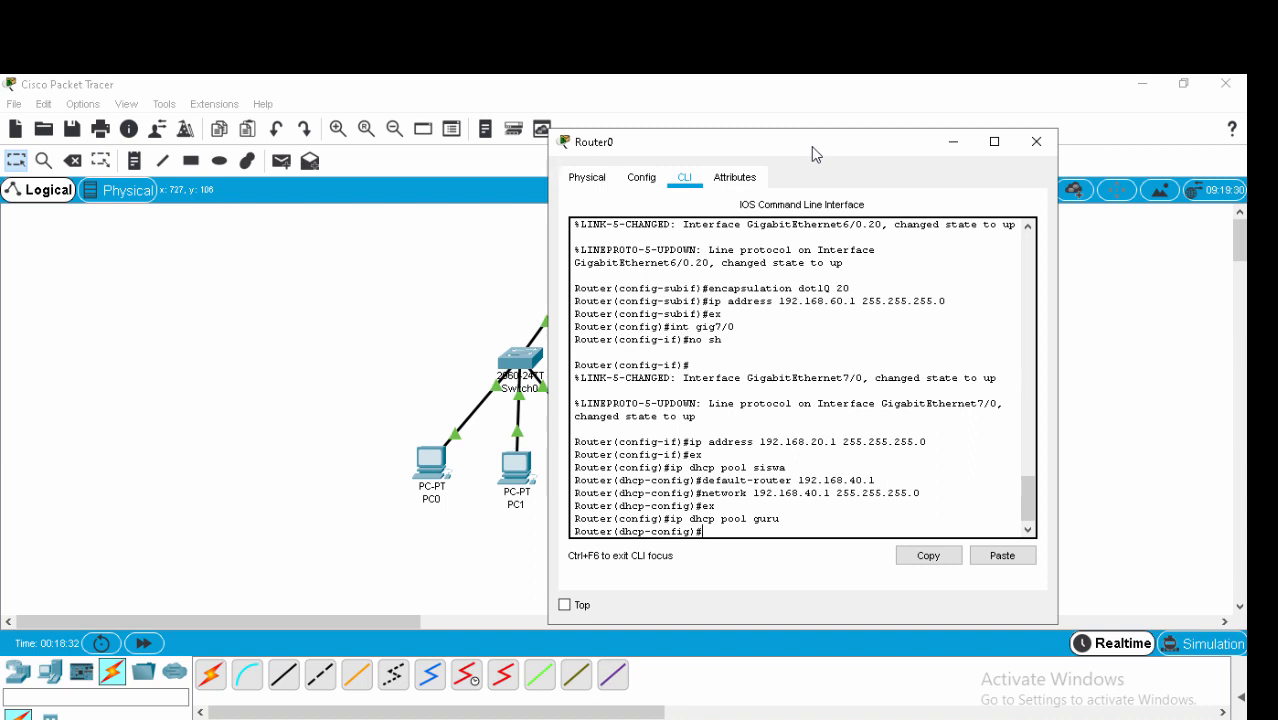
# Set pool guru's default-router to 192.168.60.1, correcting the mistyped 40.
pyautogui.write('default-router 192')
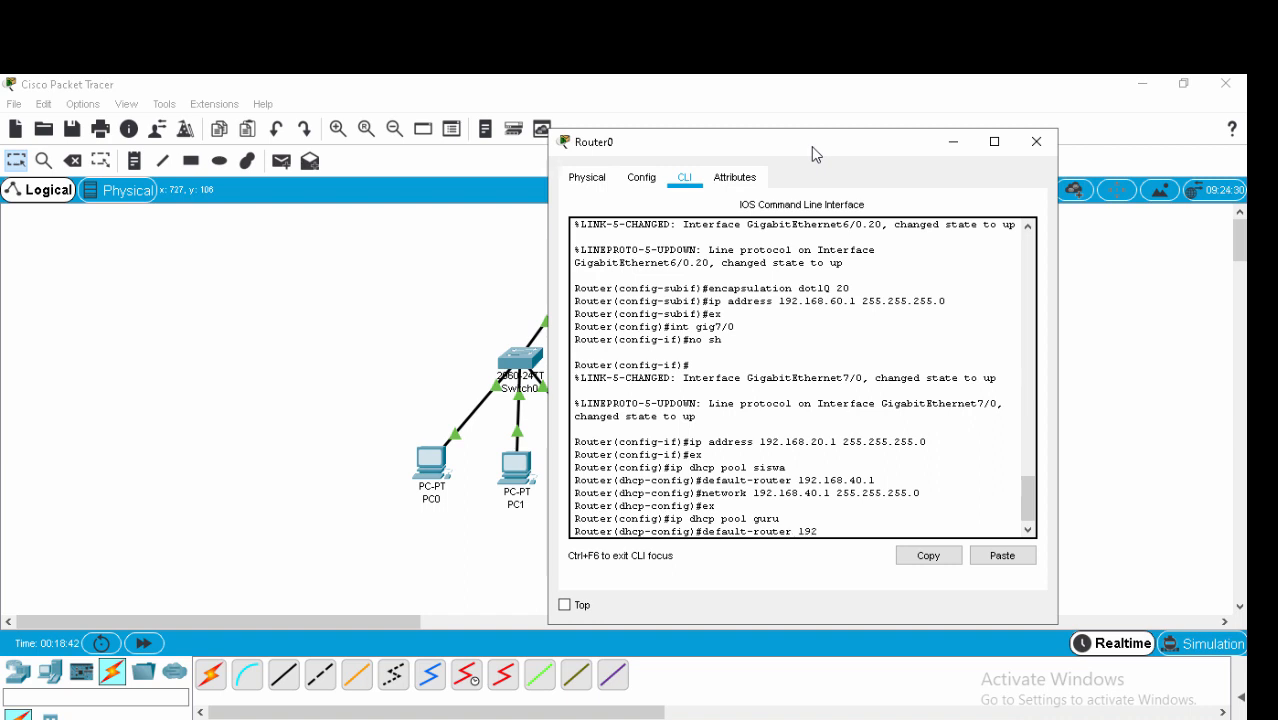
pyautogui.write('.168.')
pyautogui.write('40.1')
pyautogui.press('Left')
pyautogui.press('Left')
pyautogui.press('Left')
pyautogui.press('BackSpace')
pyautogui.write('6')
pyautogui.press('Right')
pyautogui.press('Right')
pyautogui.press('Right')
pyautogui.press('Return')
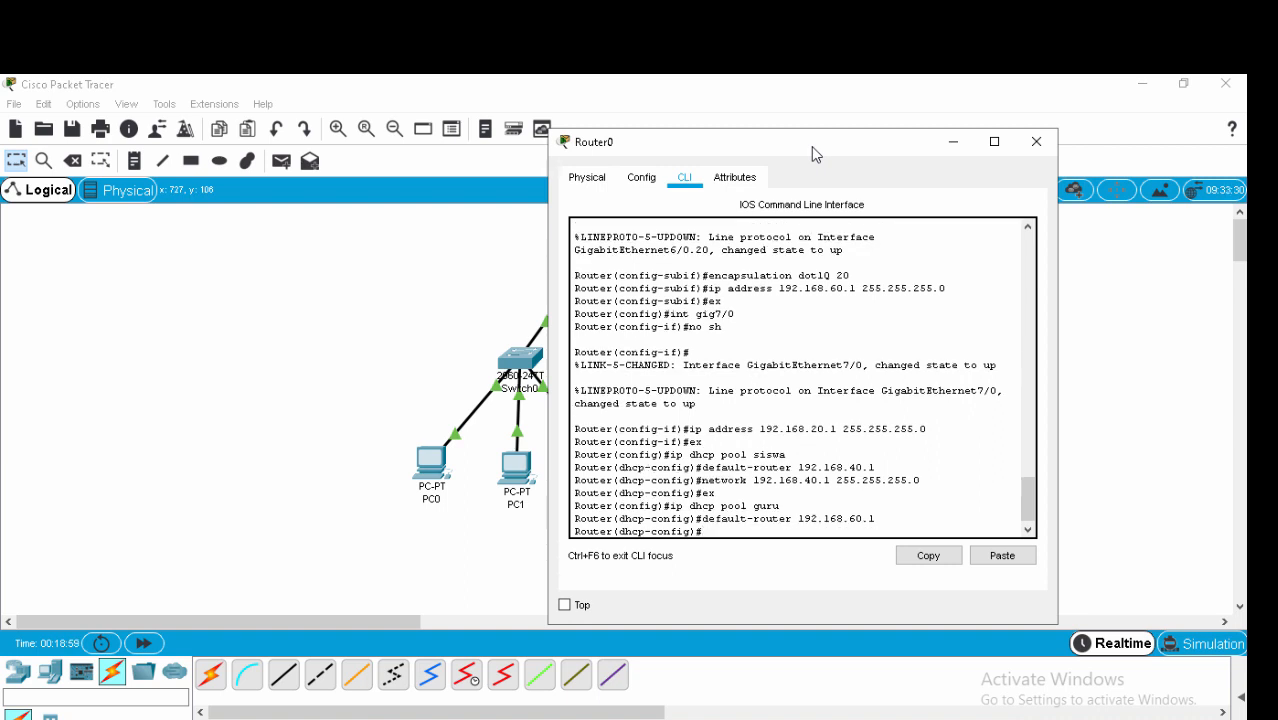
# Assign network 192.168.60.0 255.255.255.0 to pool guru and exit the pool.
pyautogui.write('network 192.168.60')
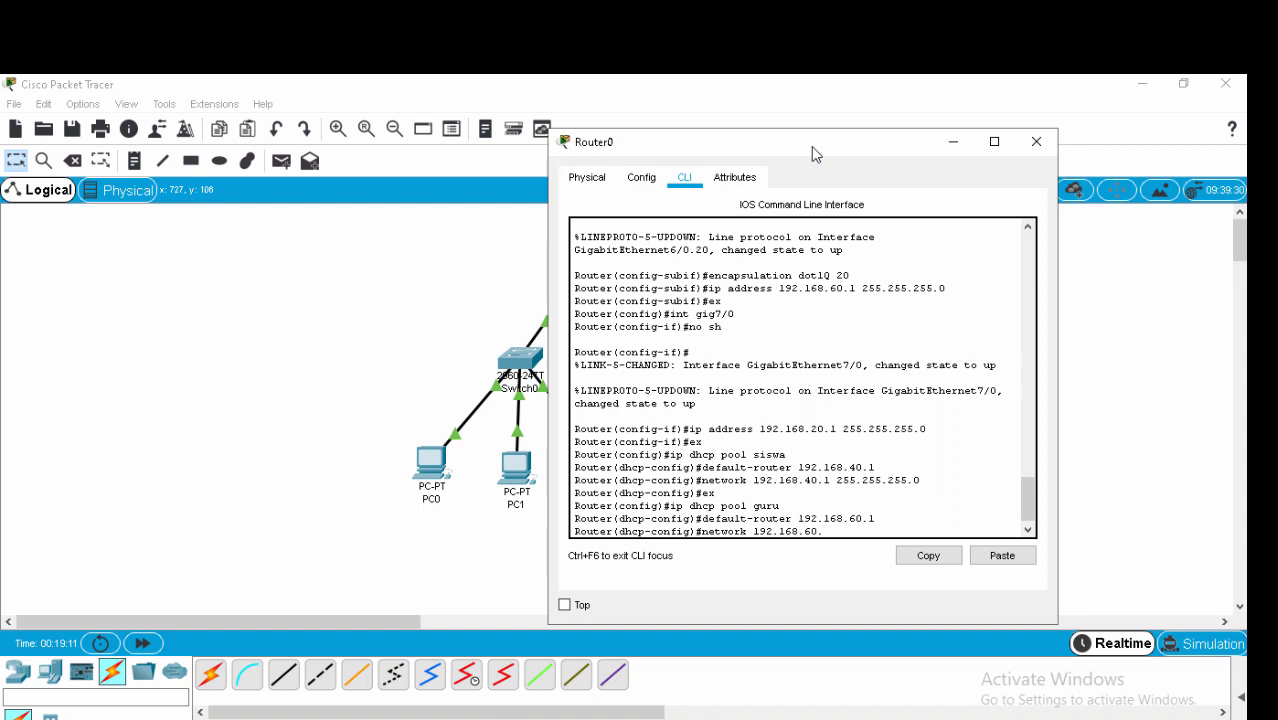
pyautogui.write('.0 255.255.255')
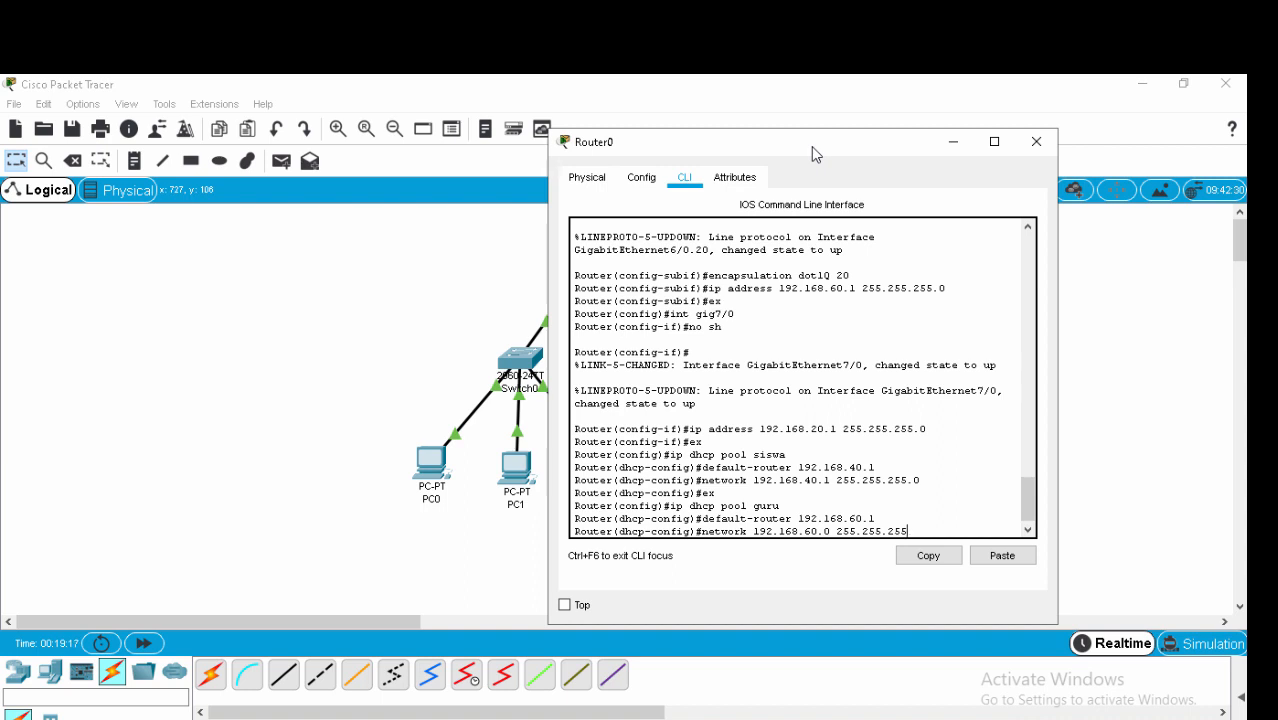
pyautogui.write('.0')
pyautogui.press('Return')
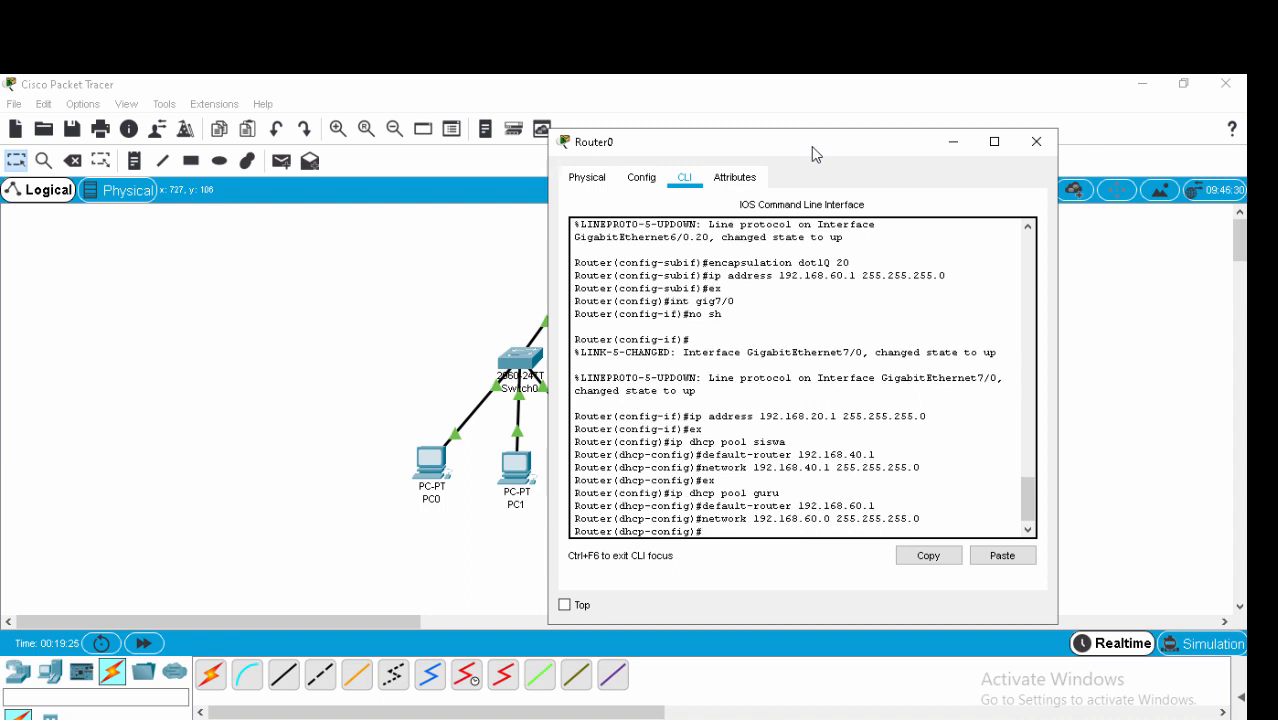
pyautogui.write('ex')
pyautogui.press('Return')
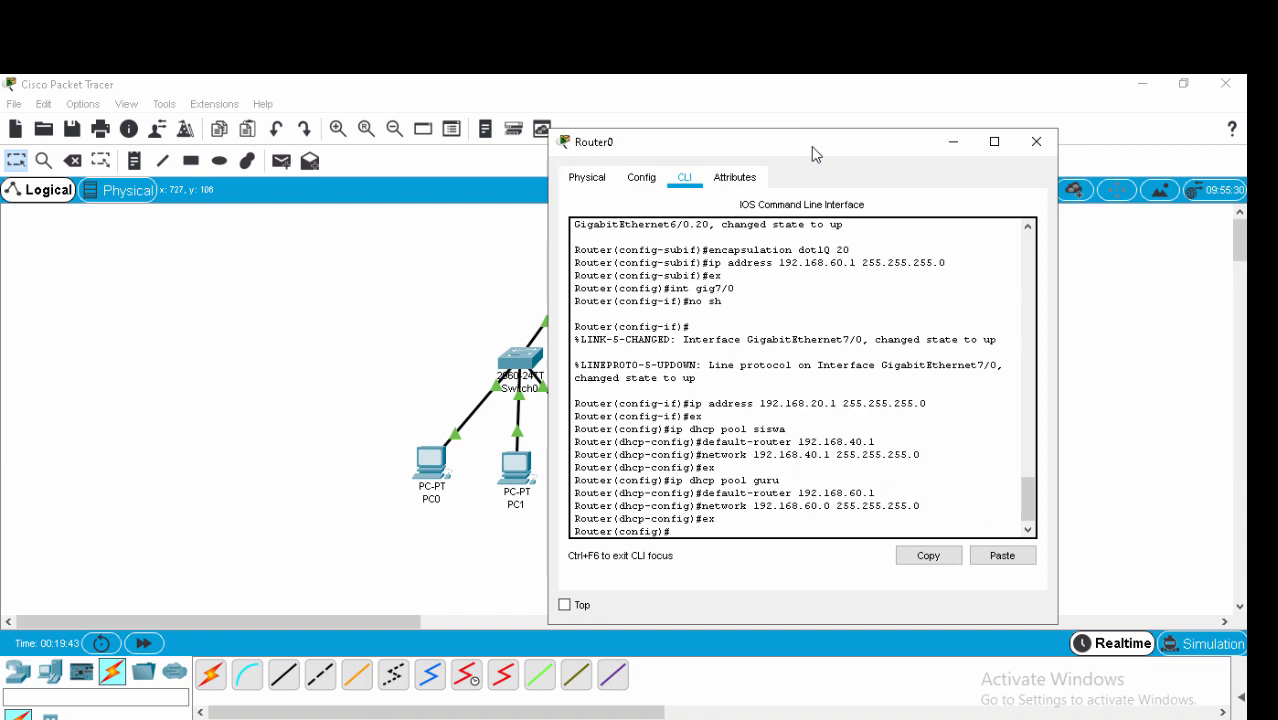
# Create DHCP pool gig7/0 with default-router 192.168.20.1.
pyautogui.write('ip dhcp pool gig')
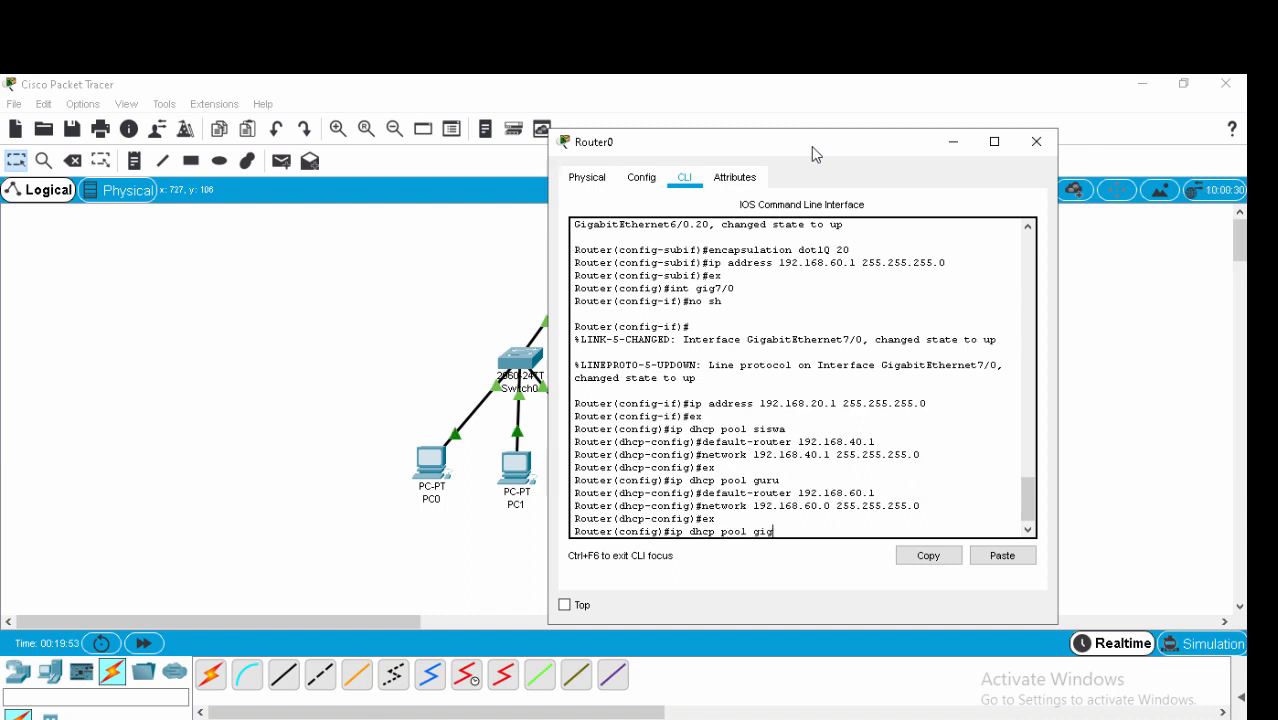
pyautogui.write('7/0')
pyautogui.press('Return')
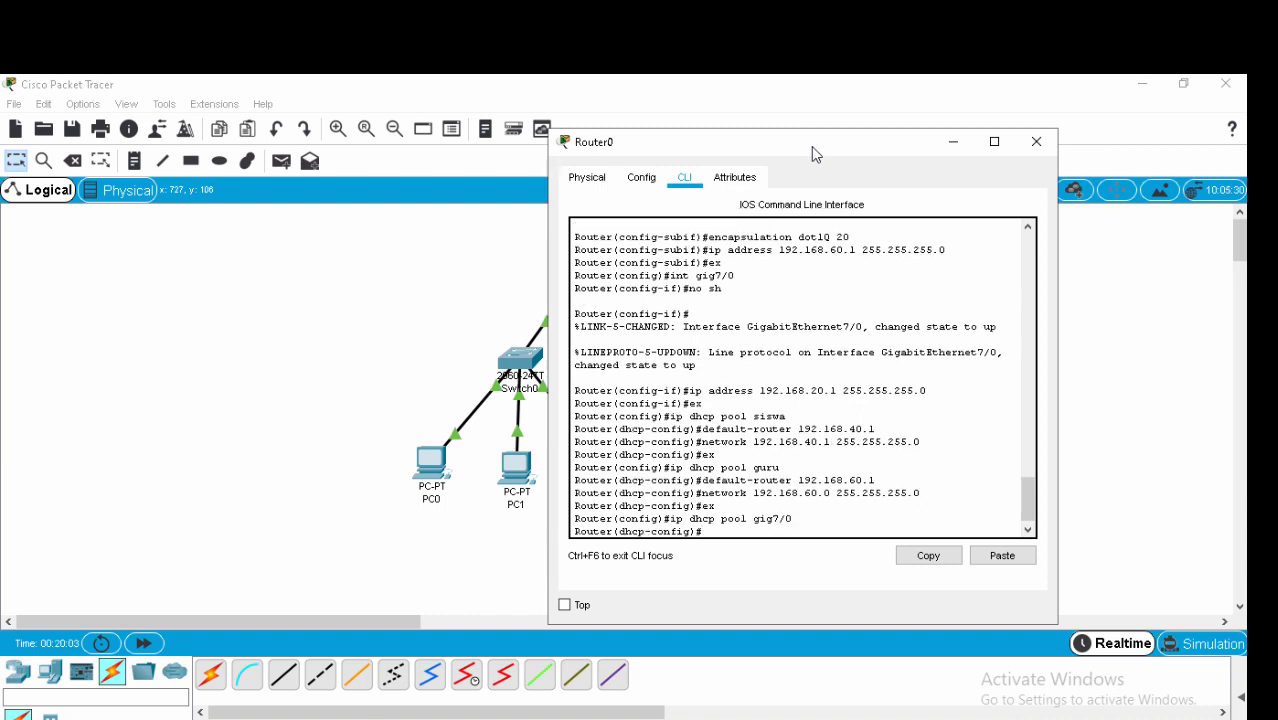
pyautogui.write('default-router 192.16')
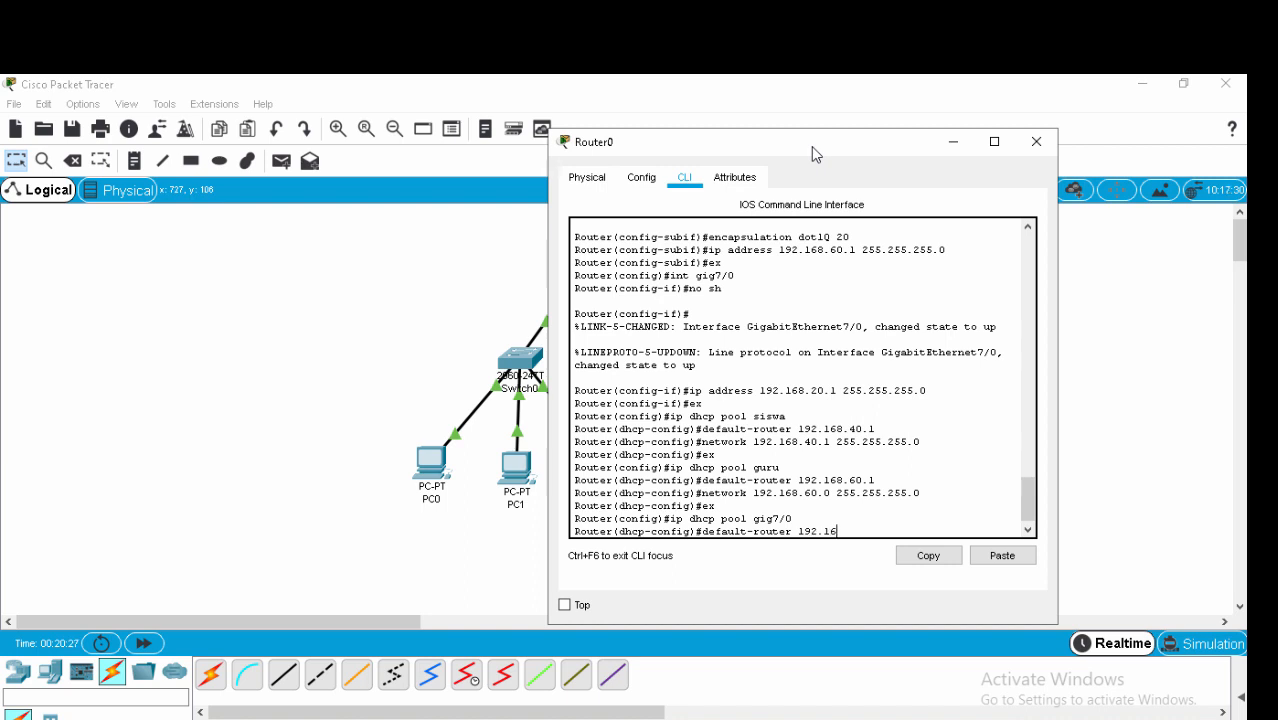
pyautogui.write('8.20.1')
pyautogui.press('Return')
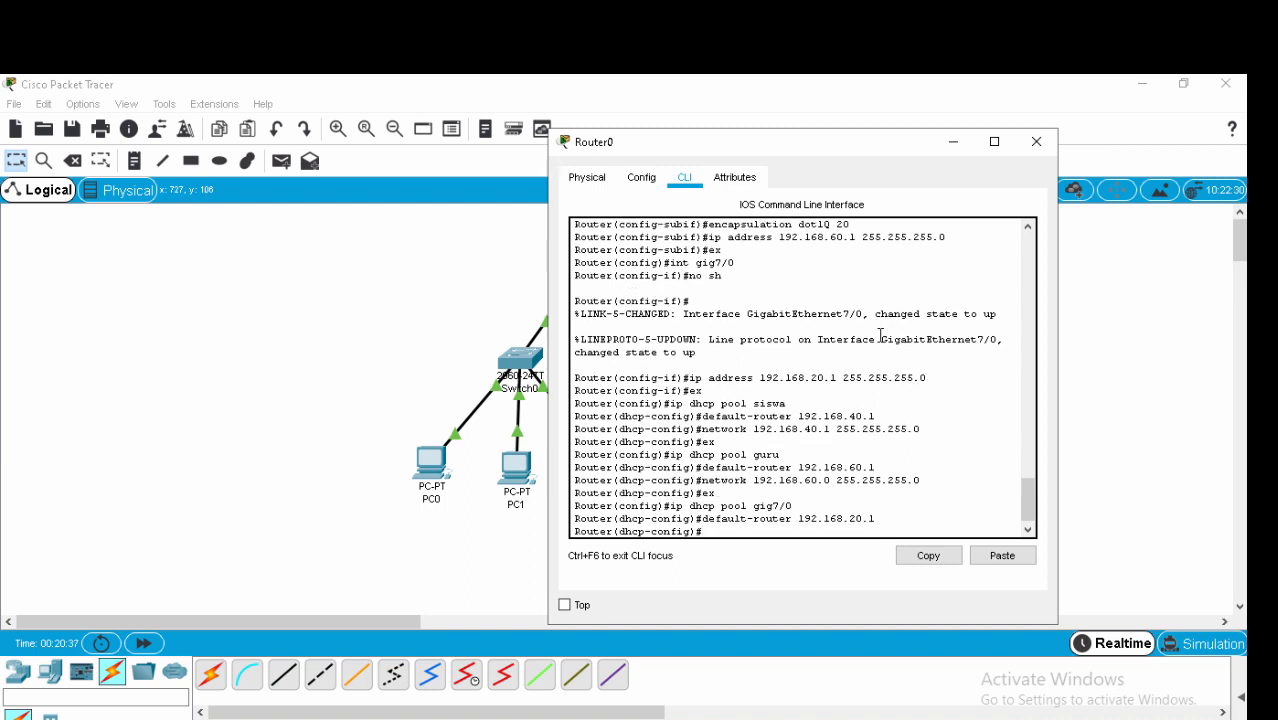
# Give pool gig7/0 network 192.168.20.0 255.255.255.0 and exit the pool.
pyautogui.write('network 192.168.20.')
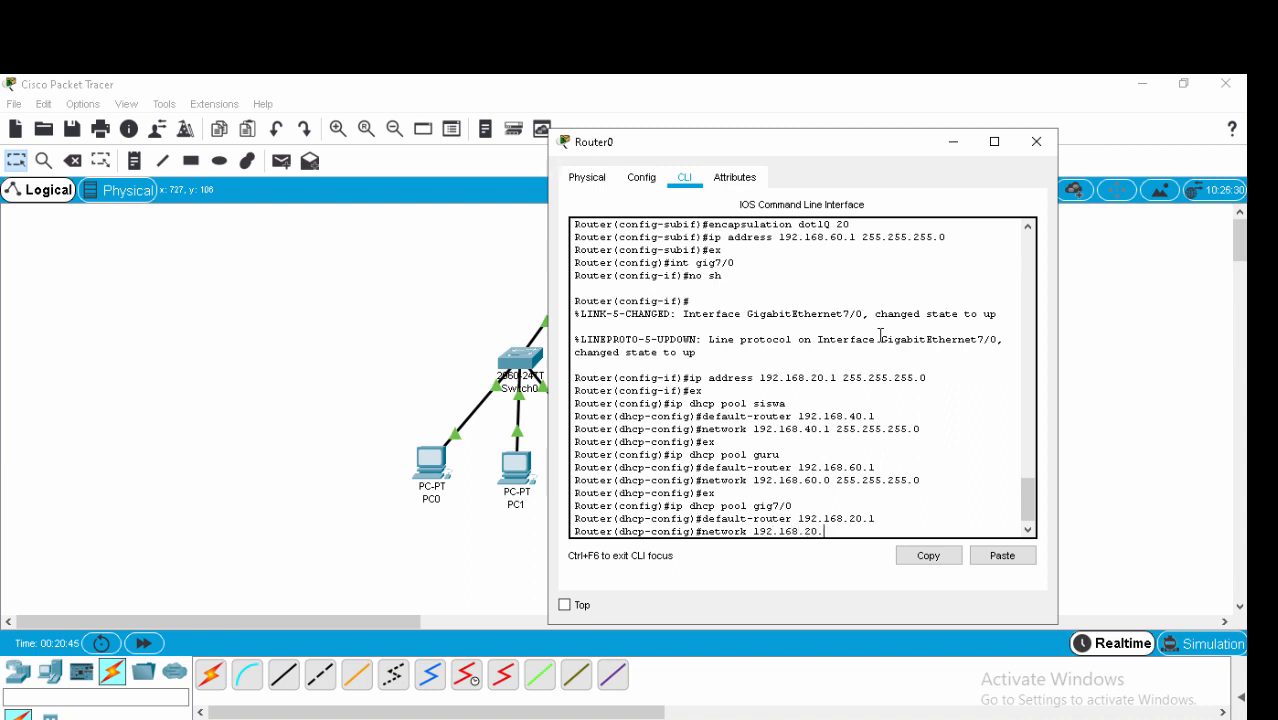
pyautogui.write('1')
pyautogui.write('0')
pyautogui.write(' 255.255.255.0')
pyautogui.press('Return')
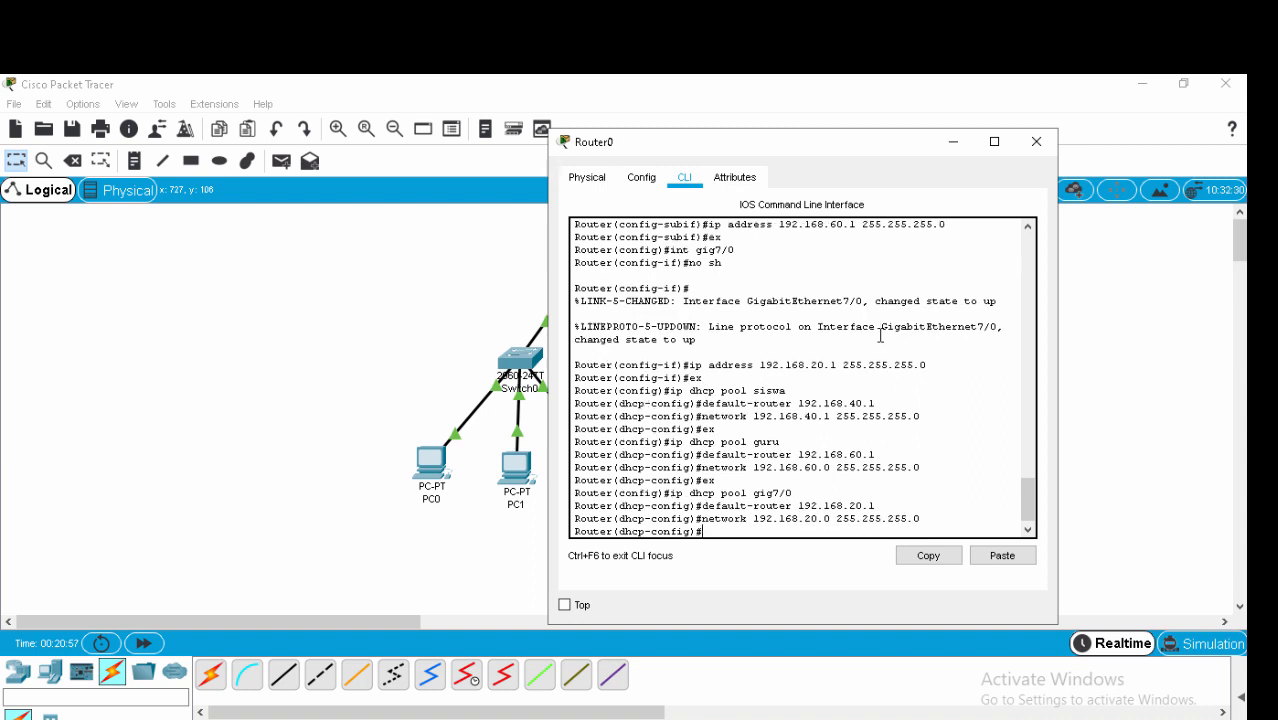
pyautogui.write('ex')
pyautogui.press('Return')
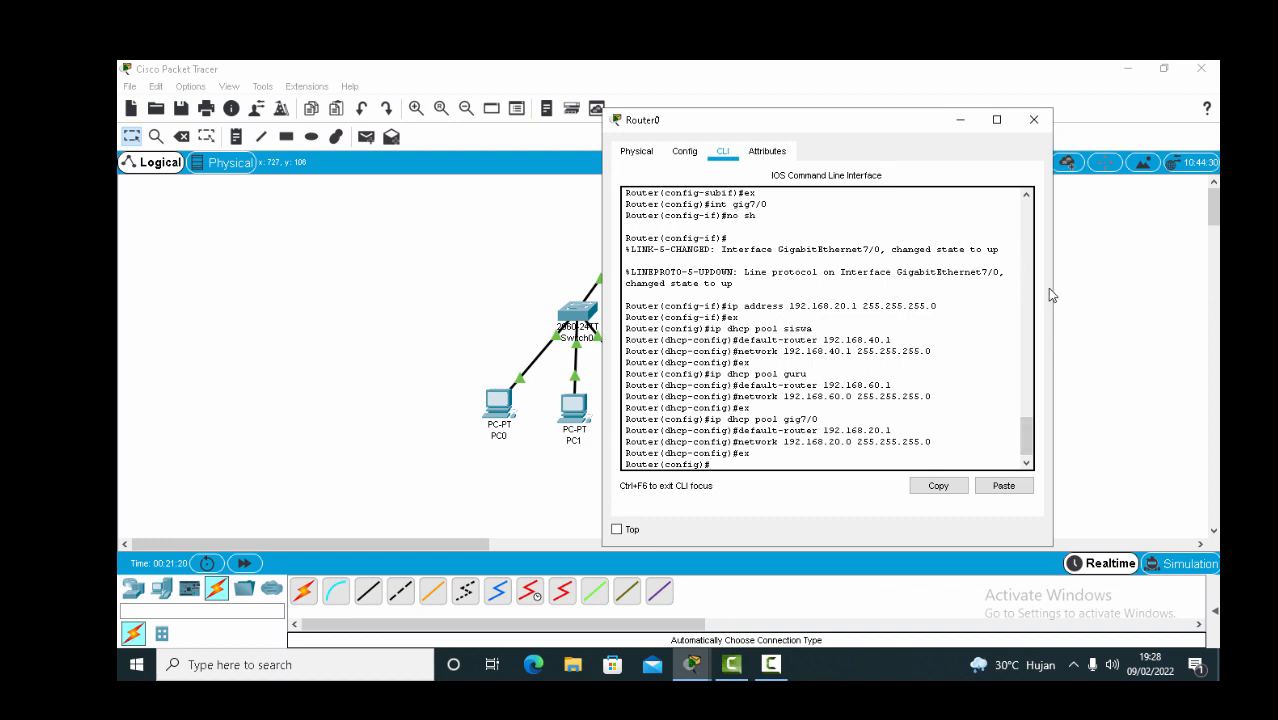
# Close Router0's console and nudge Router0 and the access point on the canvas.
pyautogui.click(961, 120)
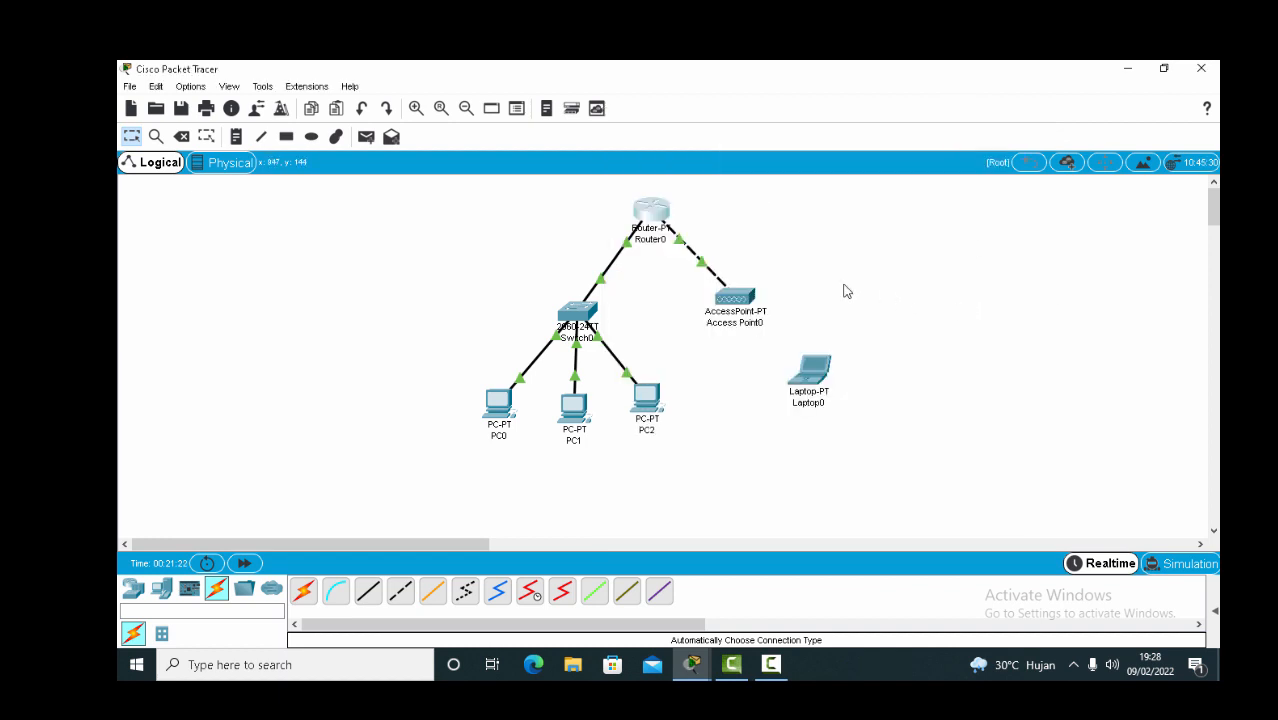
pyautogui.moveTo(646, 216)
pyautogui.mouseDown()
pyautogui.moveTo(635, 208)
pyautogui.moveTo(670, 214)
pyautogui.mouseUp()
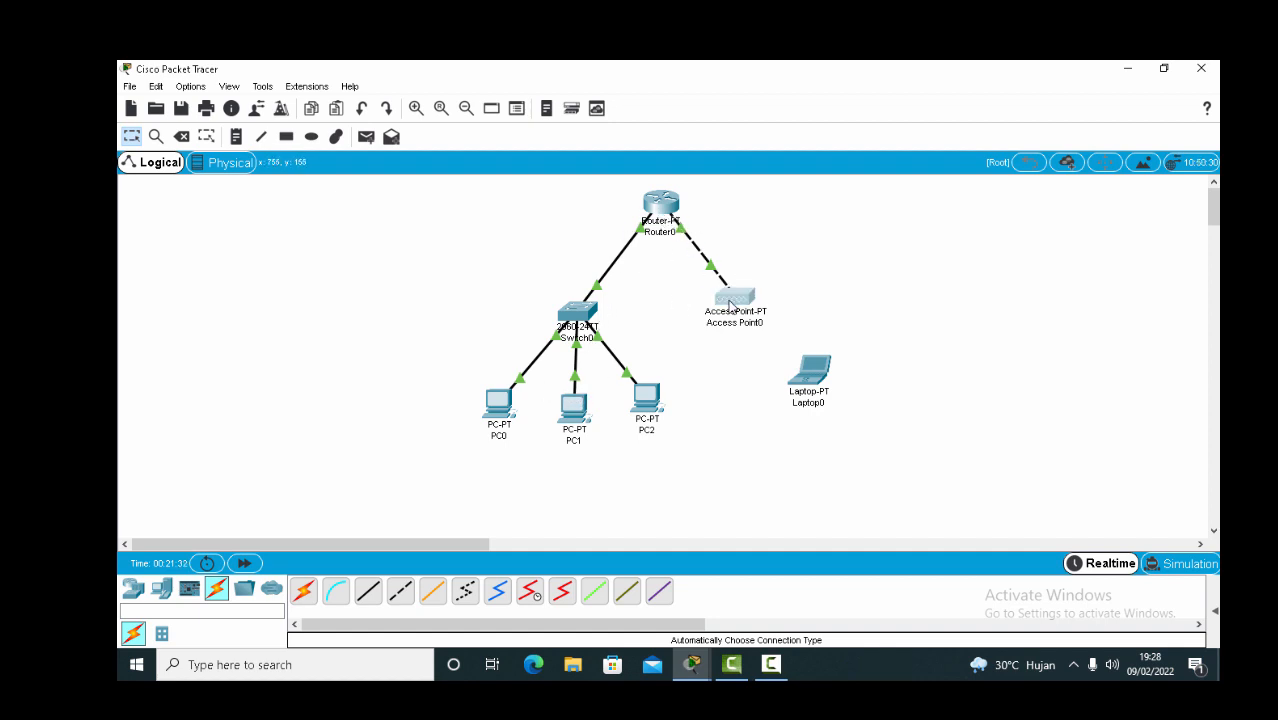
pyautogui.moveTo(737, 298); pyautogui.dragTo(748, 316)
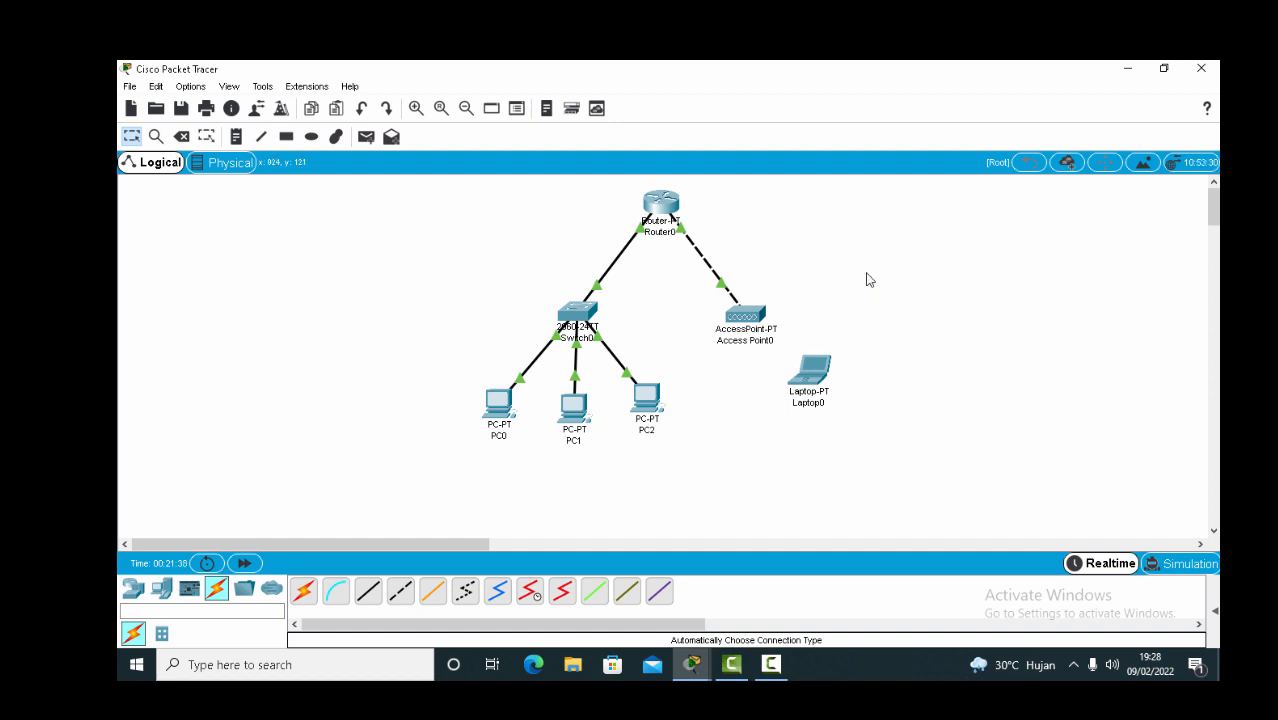
# Switch PC0's IP configuration to DHCP.
pyautogui.click(496, 405)
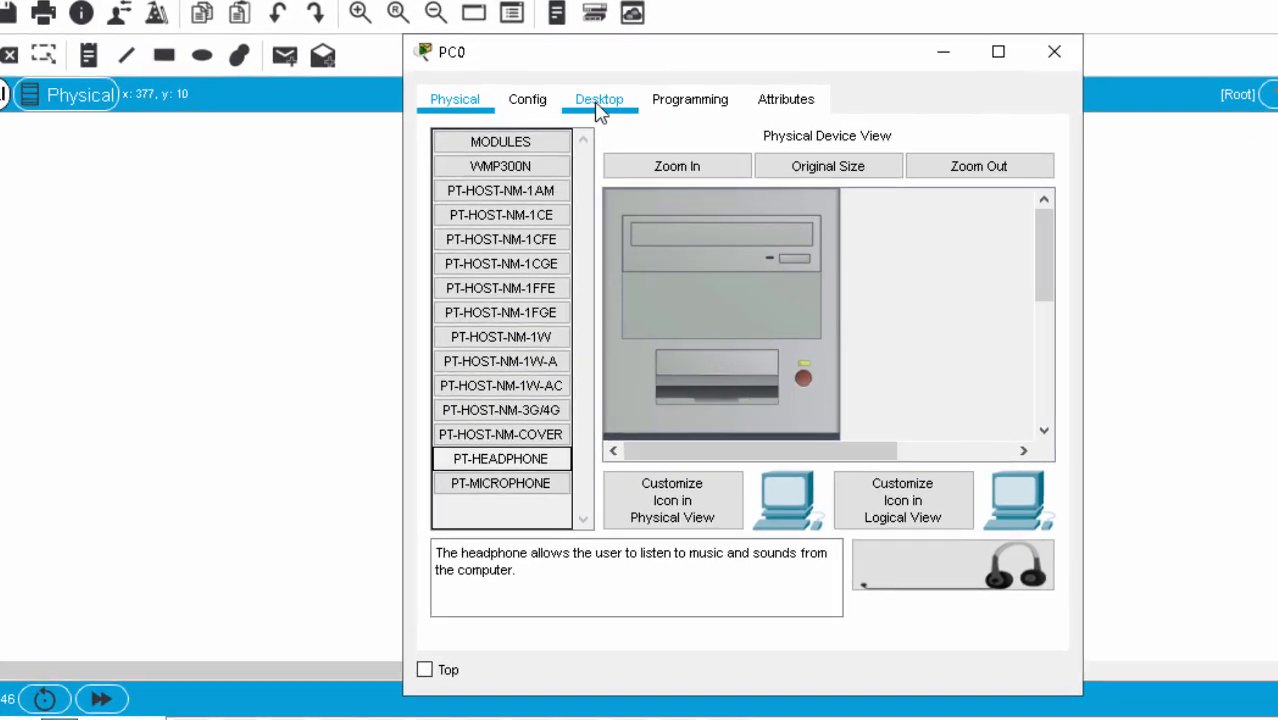
pyautogui.click(598, 104)
pyautogui.click(520, 245)
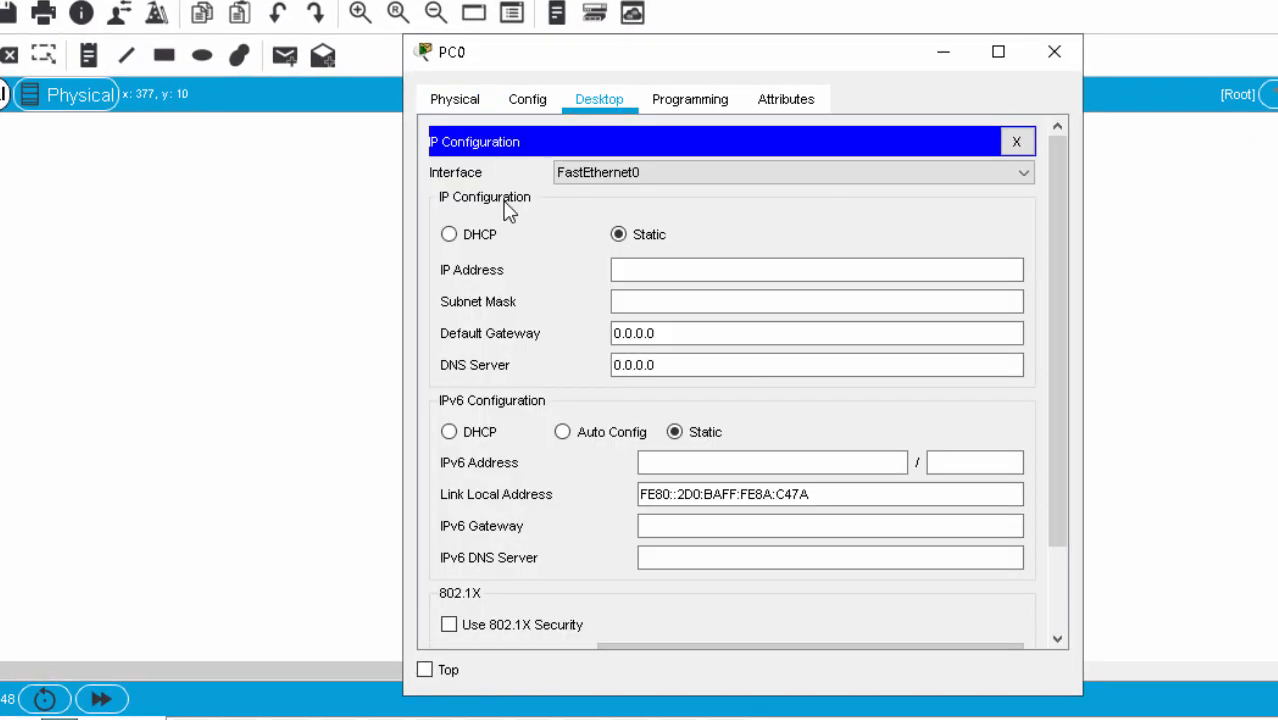
pyautogui.moveTo(827, 57); pyautogui.dragTo(686, 40)
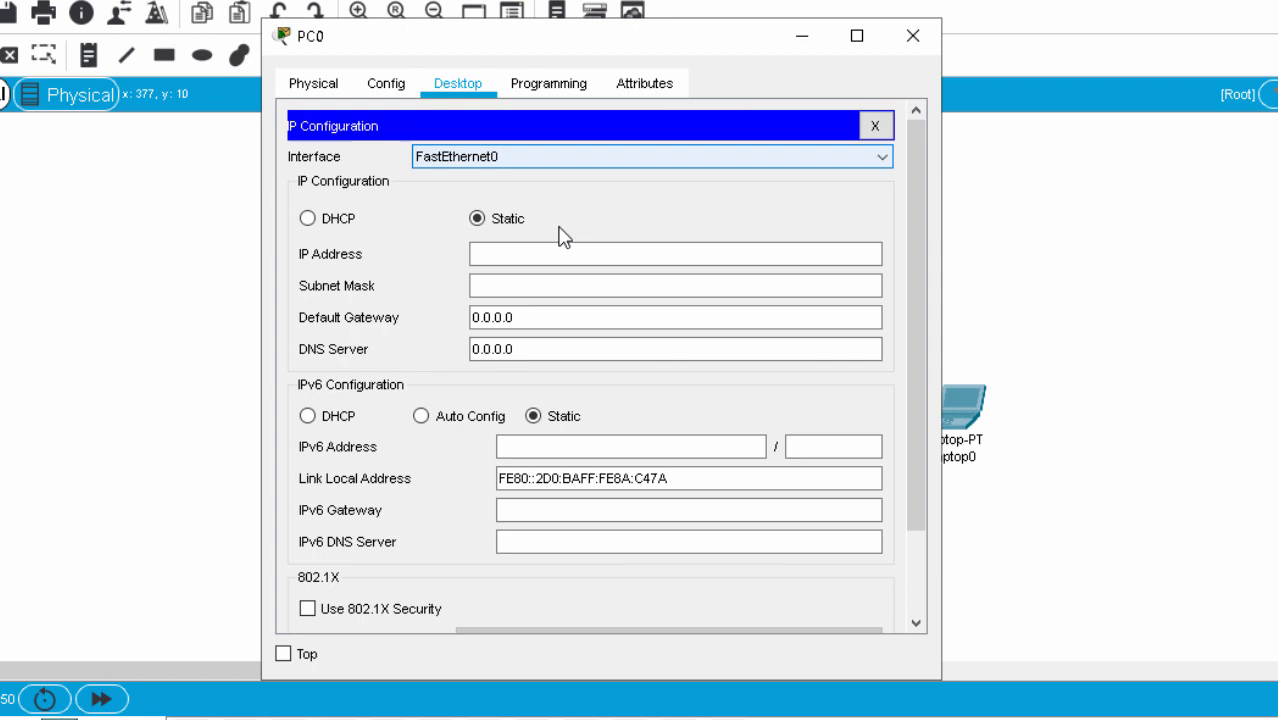
pyautogui.click(307, 218)
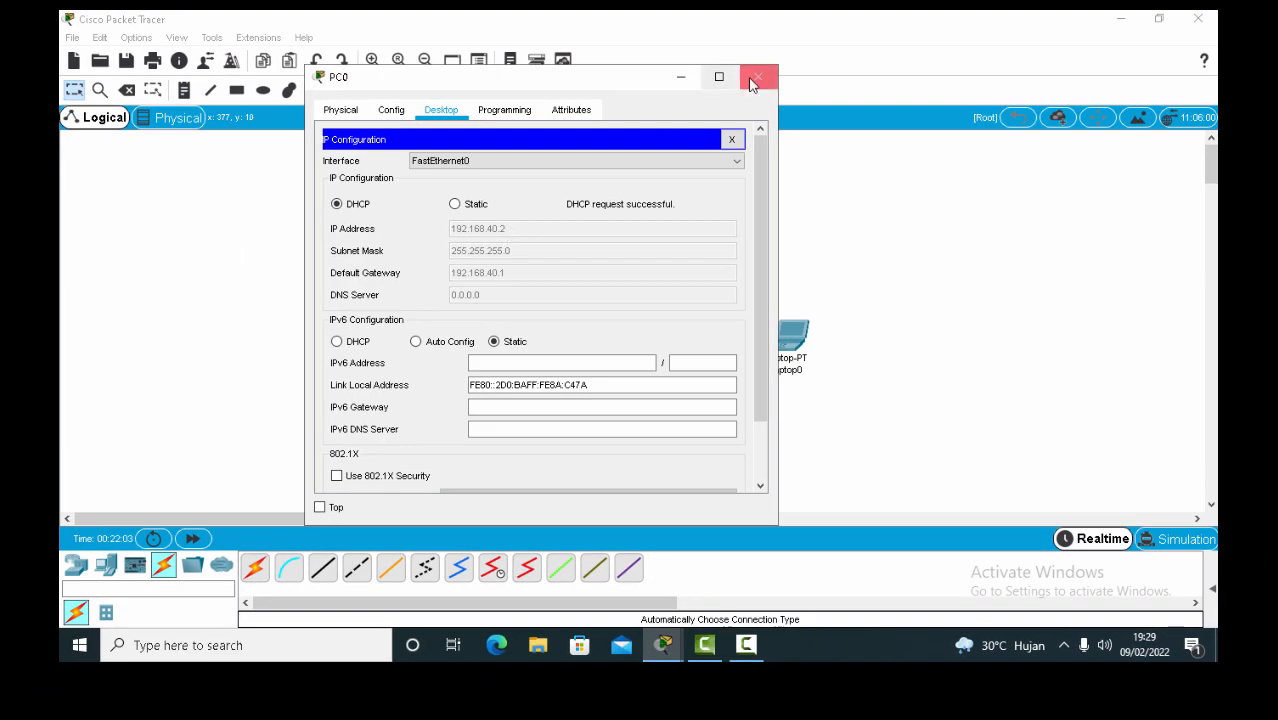
pyautogui.click(756, 77)
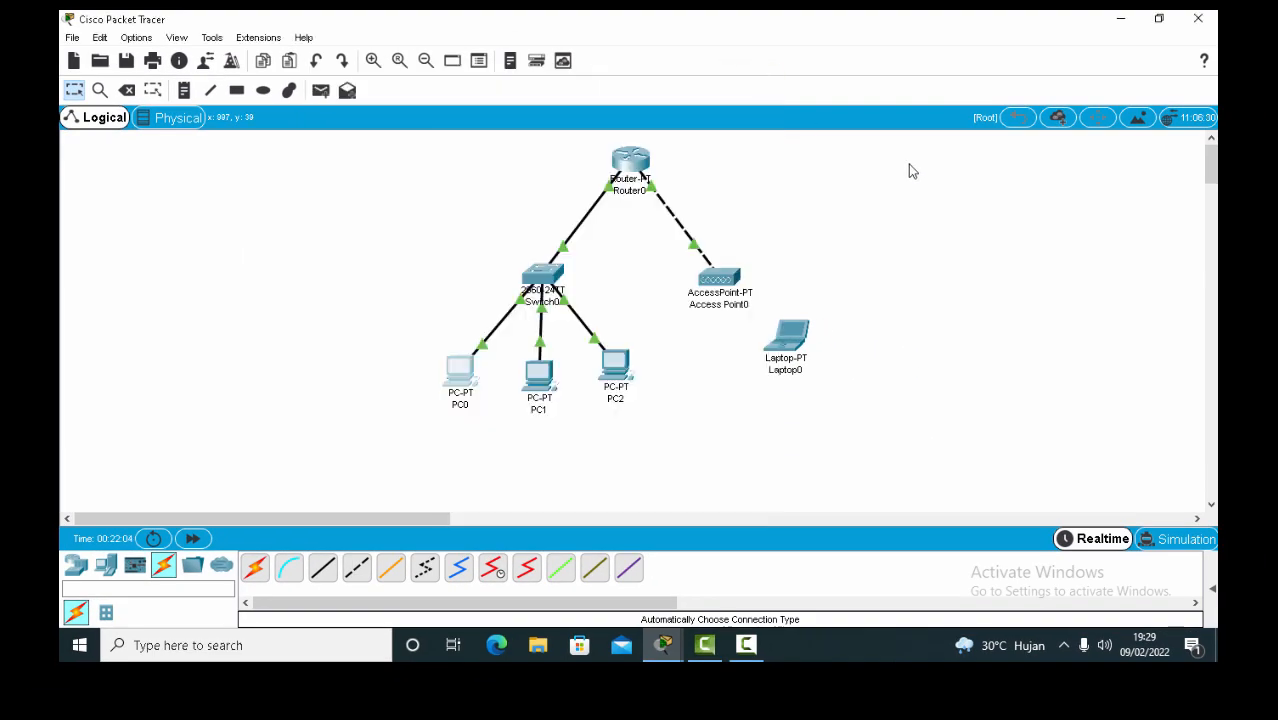
# Switch PC1 to DHCP, obtaining 192.168.40.3 with gateway 192.168.40.1.
pyautogui.click(536, 378)
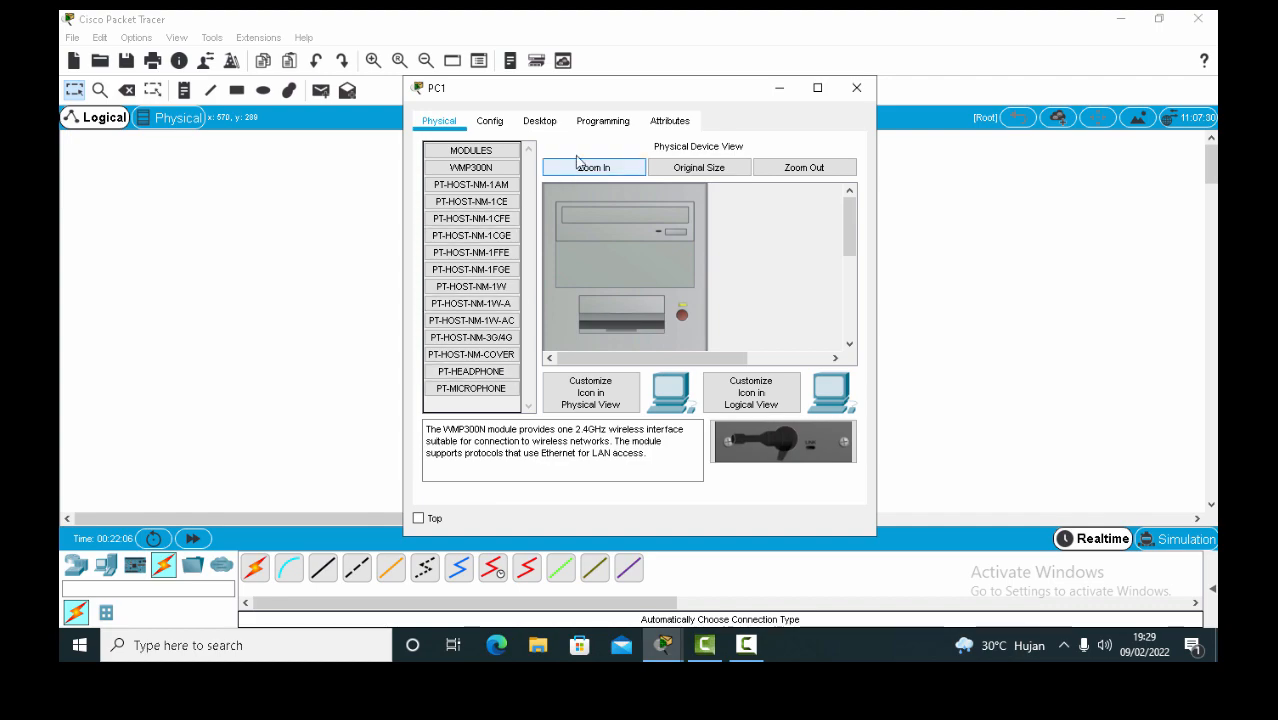
pyautogui.click(540, 121)
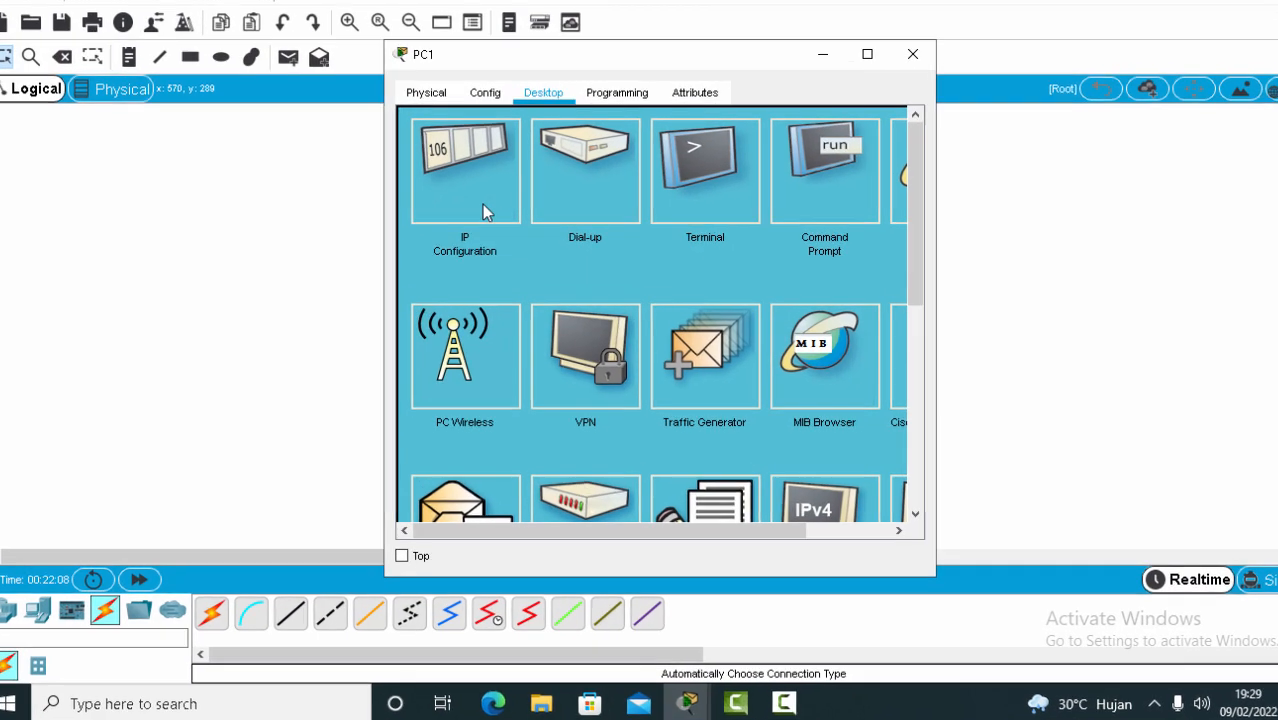
pyautogui.click(488, 216)
pyautogui.click(436, 215)
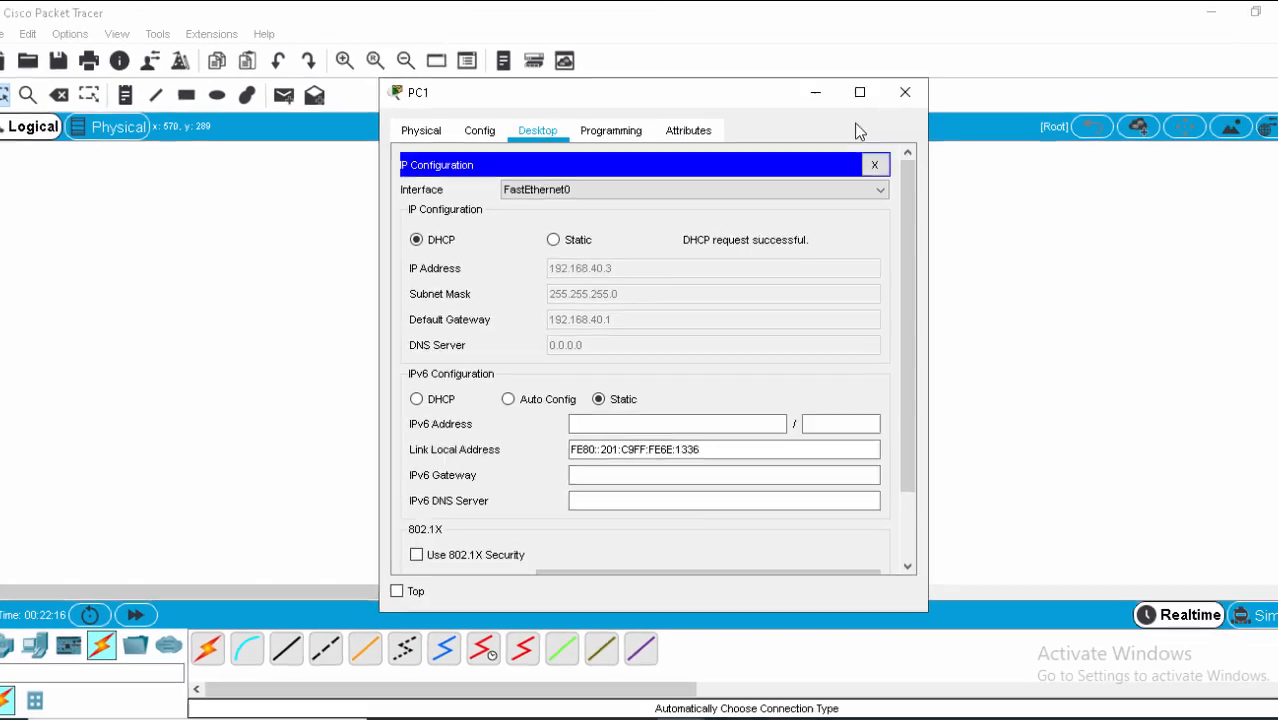
pyautogui.click(1008, 42)
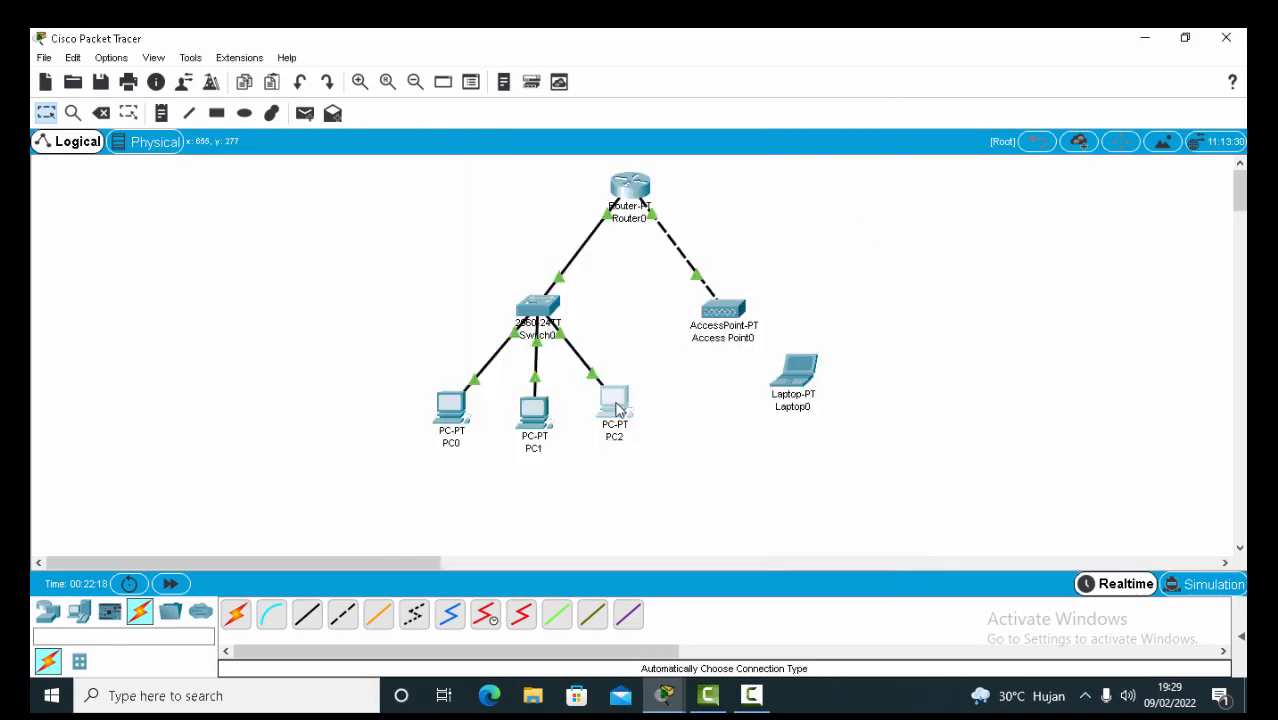
# Switch PC2 to DHCP, obtaining 192.168.60.2 with gateway 192.168.60.1.
pyautogui.click(615, 401)
pyautogui.click(533, 148)
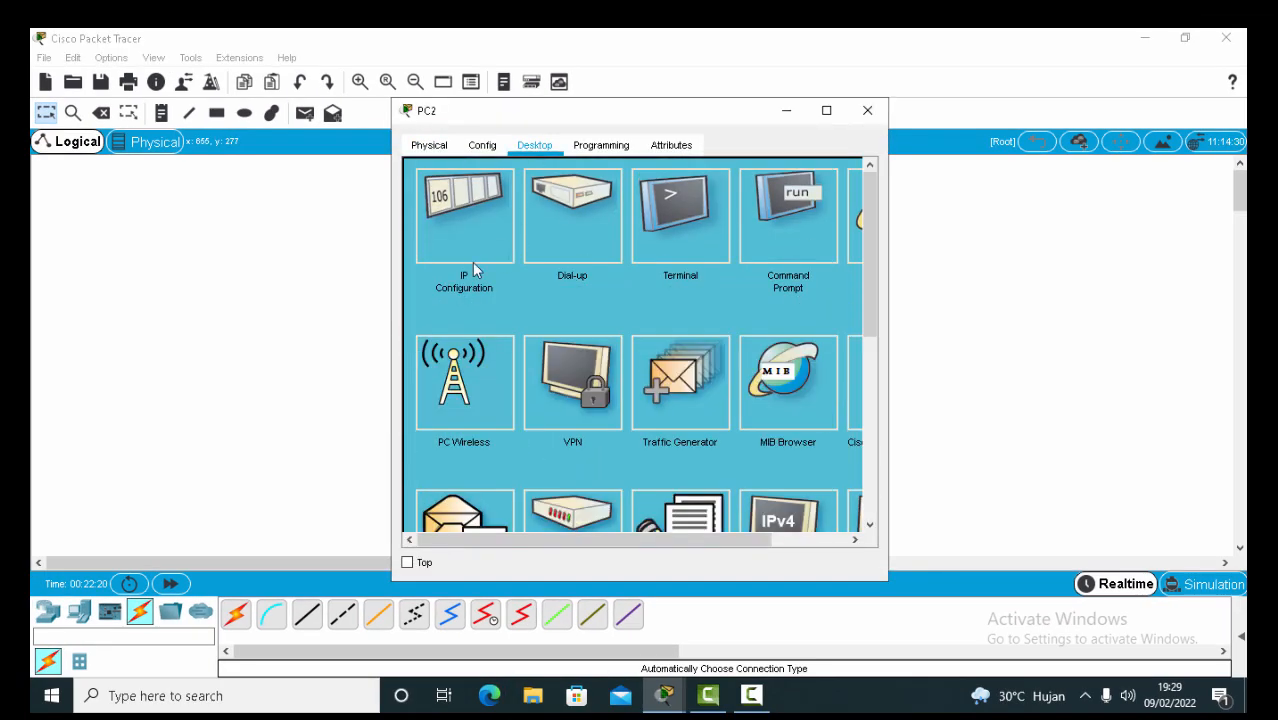
pyautogui.click(472, 262)
pyautogui.click(437, 249)
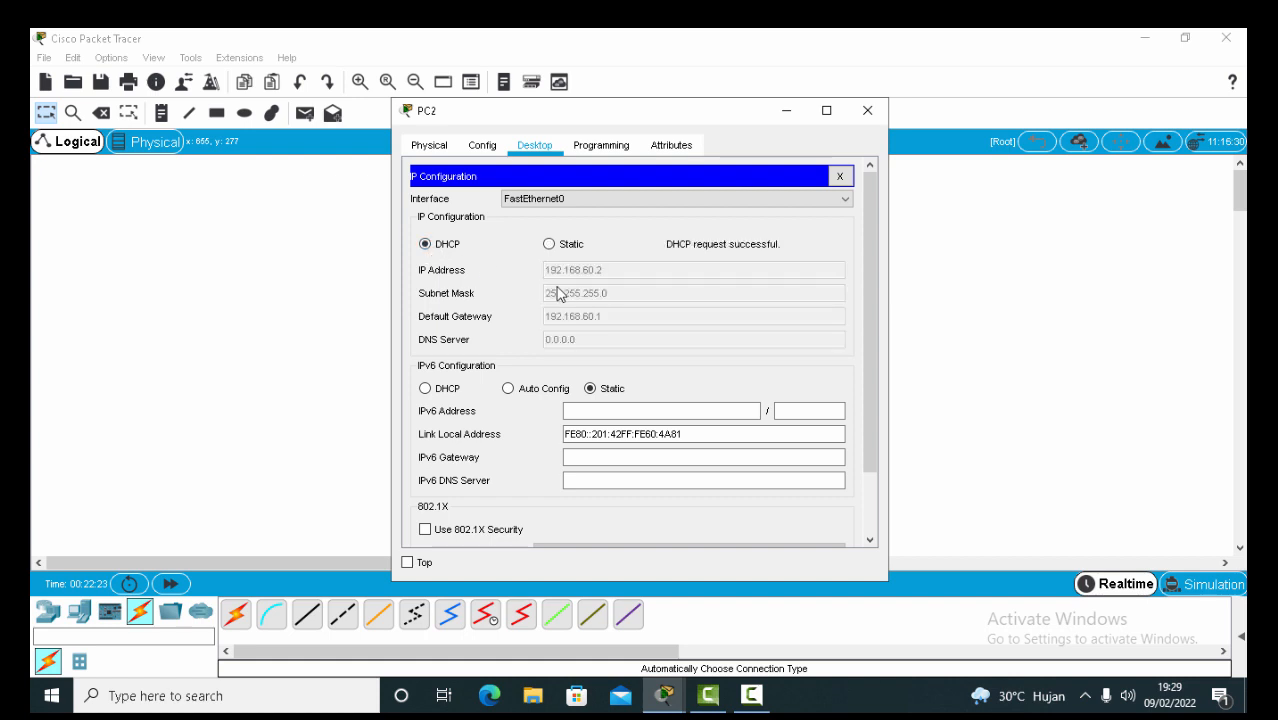
pyautogui.click(867, 110)
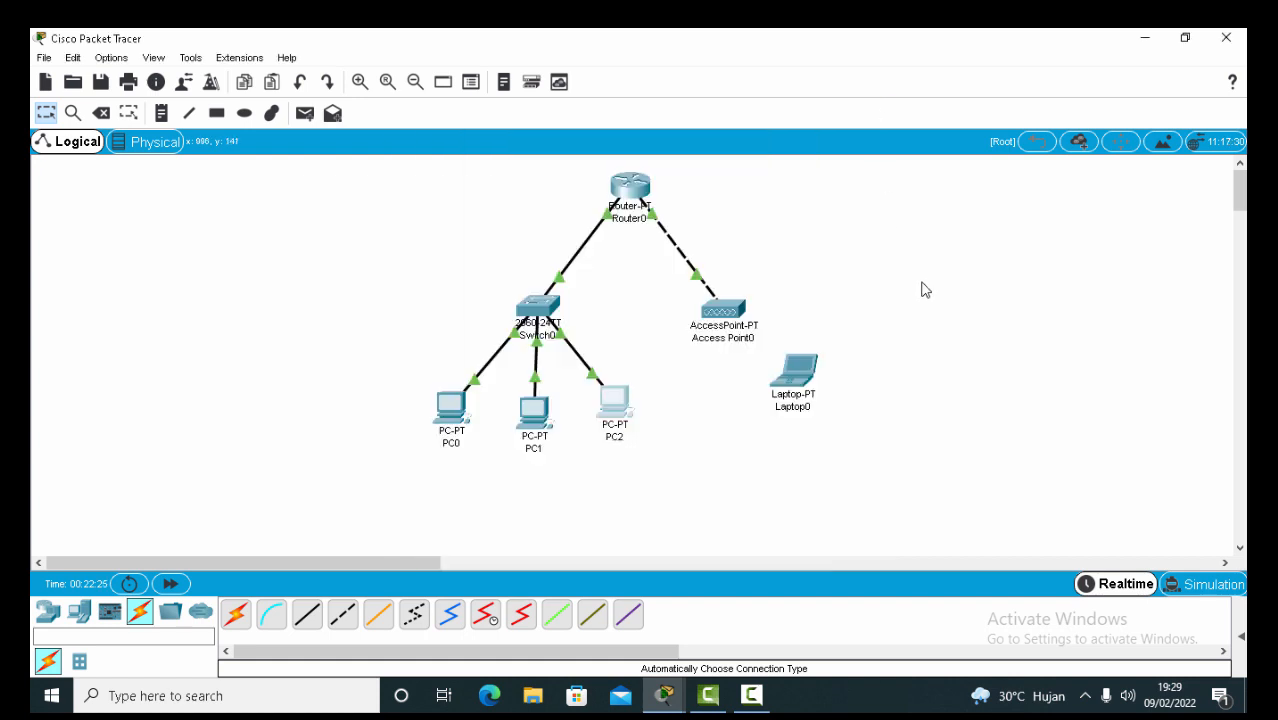
# Set Access Point0's Port 1 SSID to UKK_NO_ABSEN.
pyautogui.moveTo(795, 372); pyautogui.dragTo(819, 377)
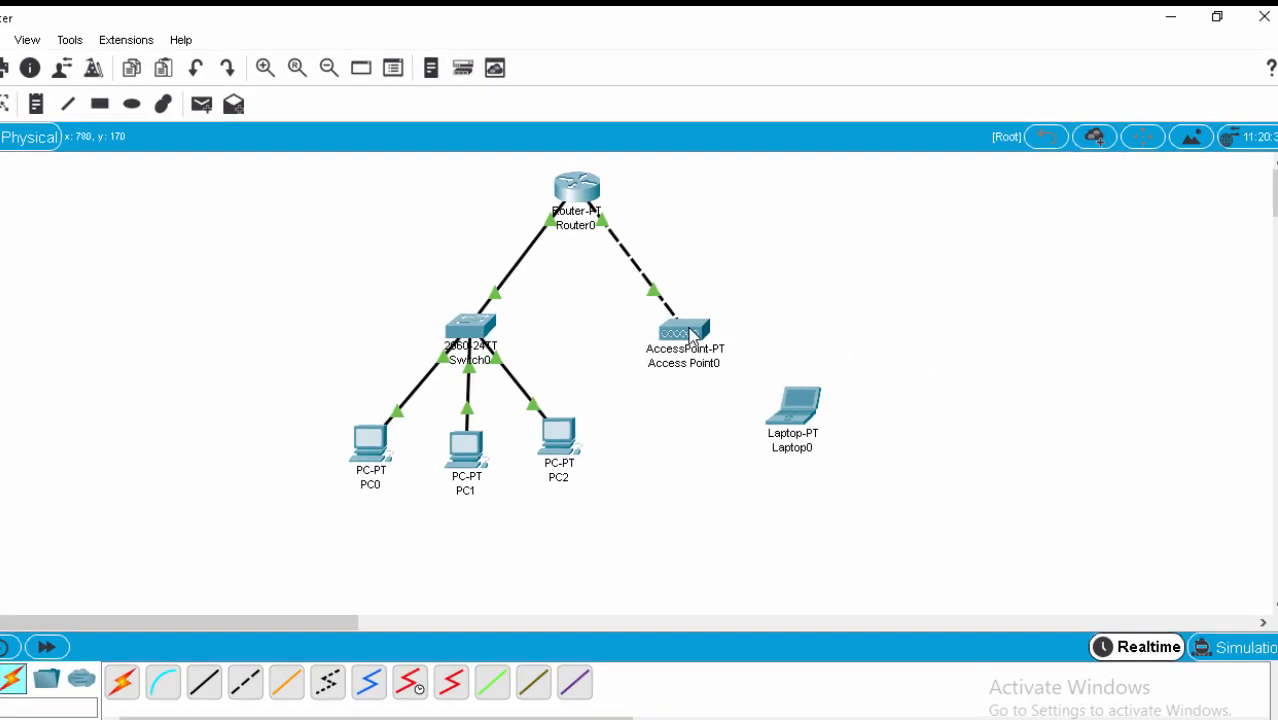
pyautogui.moveTo(742, 313)
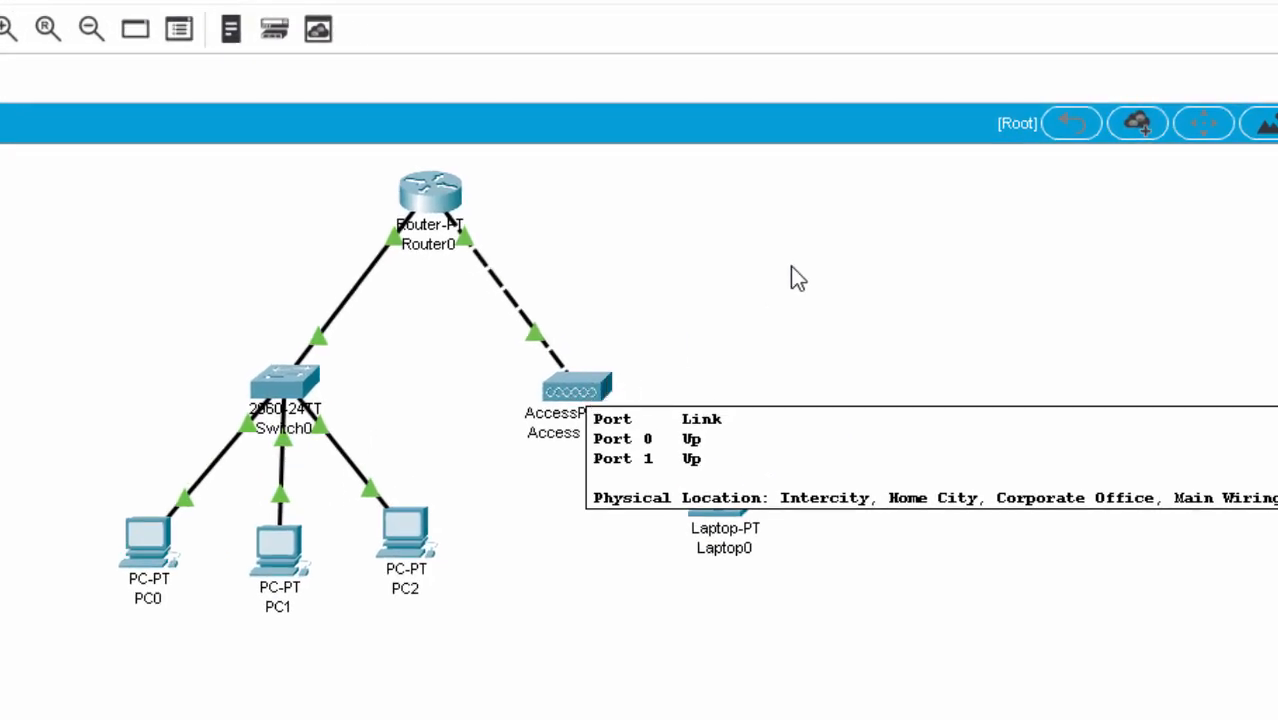
pyautogui.click(590, 382)
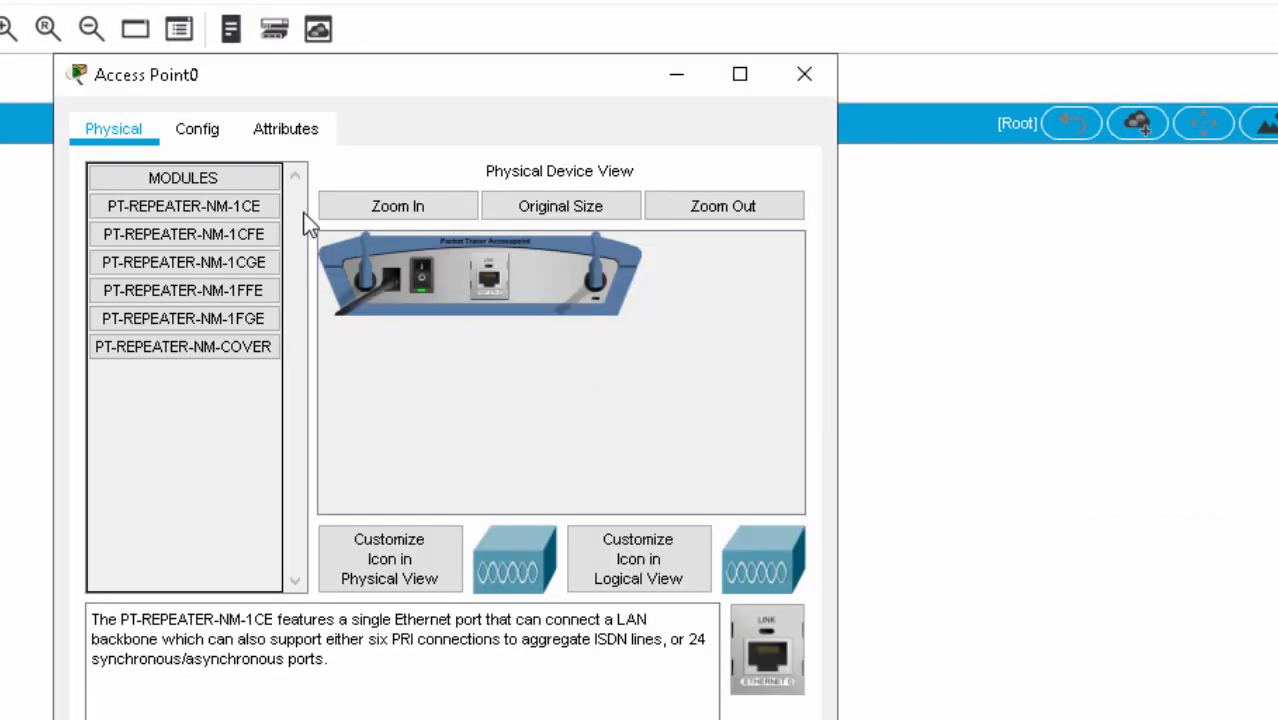
pyautogui.click(205, 139)
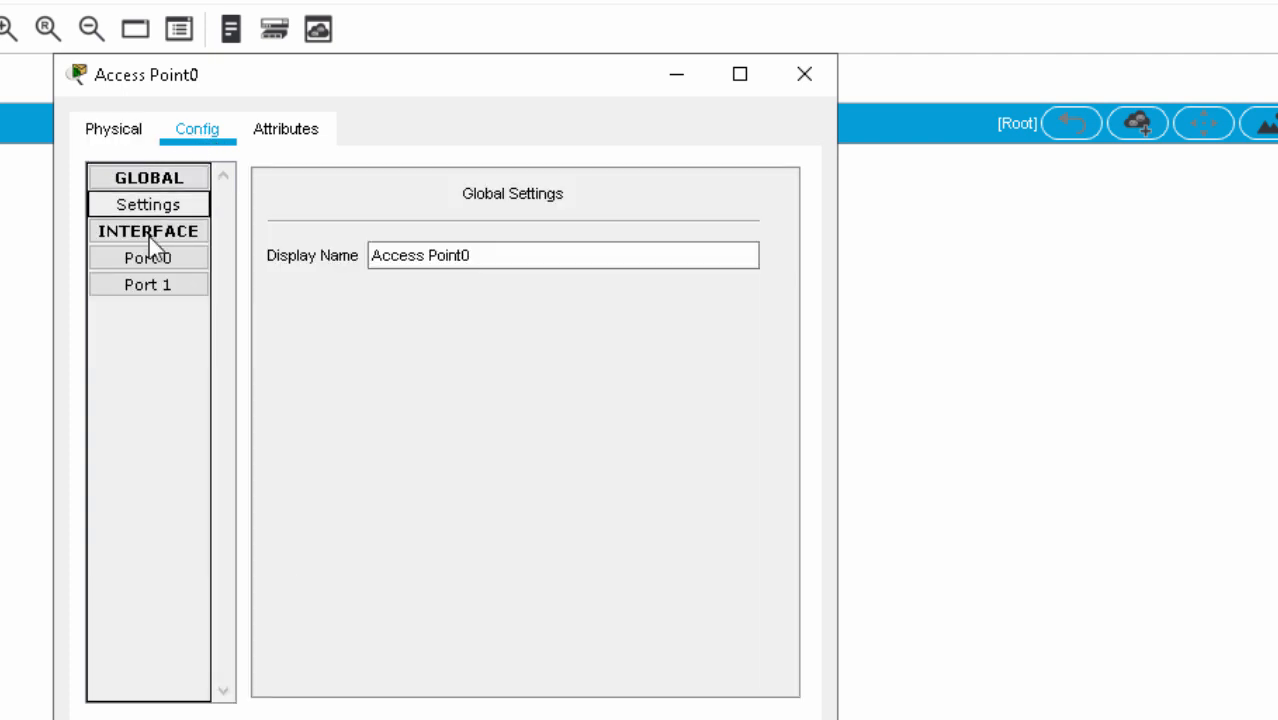
pyautogui.click(152, 290)
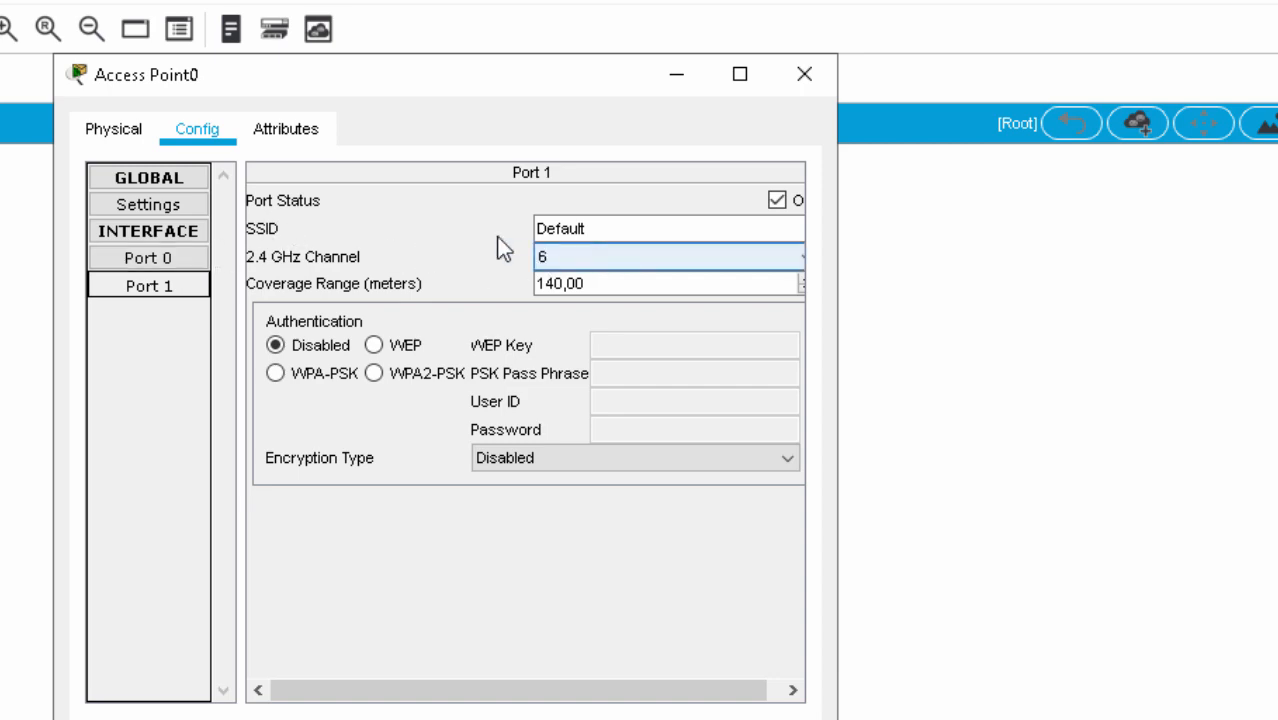
pyautogui.moveTo(625, 230); pyautogui.dragTo(250, 218)
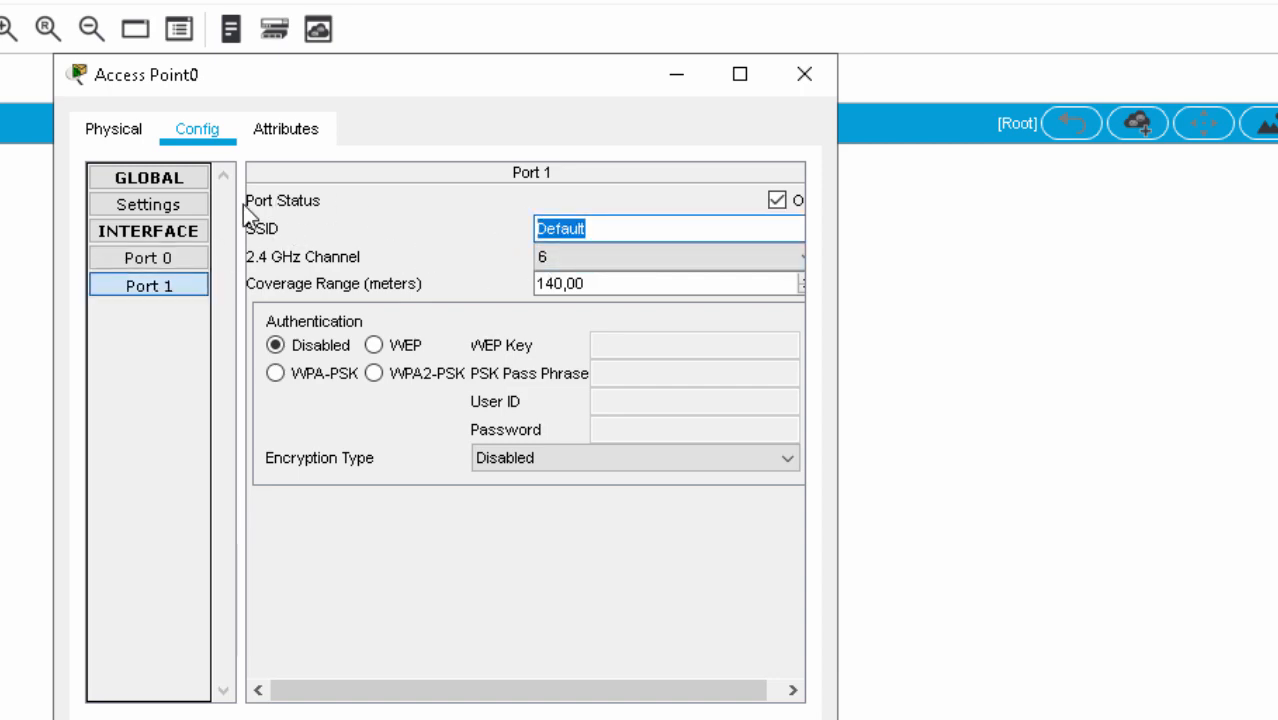
pyautogui.press('BackSpace')
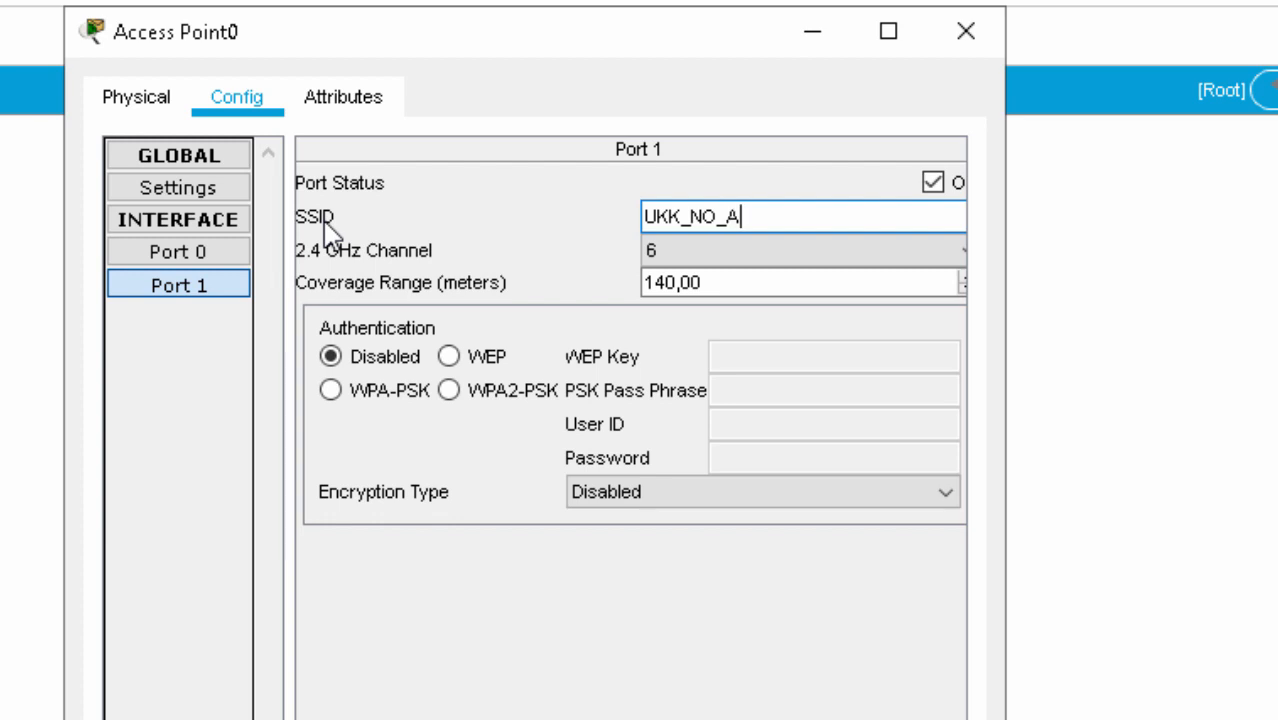
pyautogui.write('BSEN')
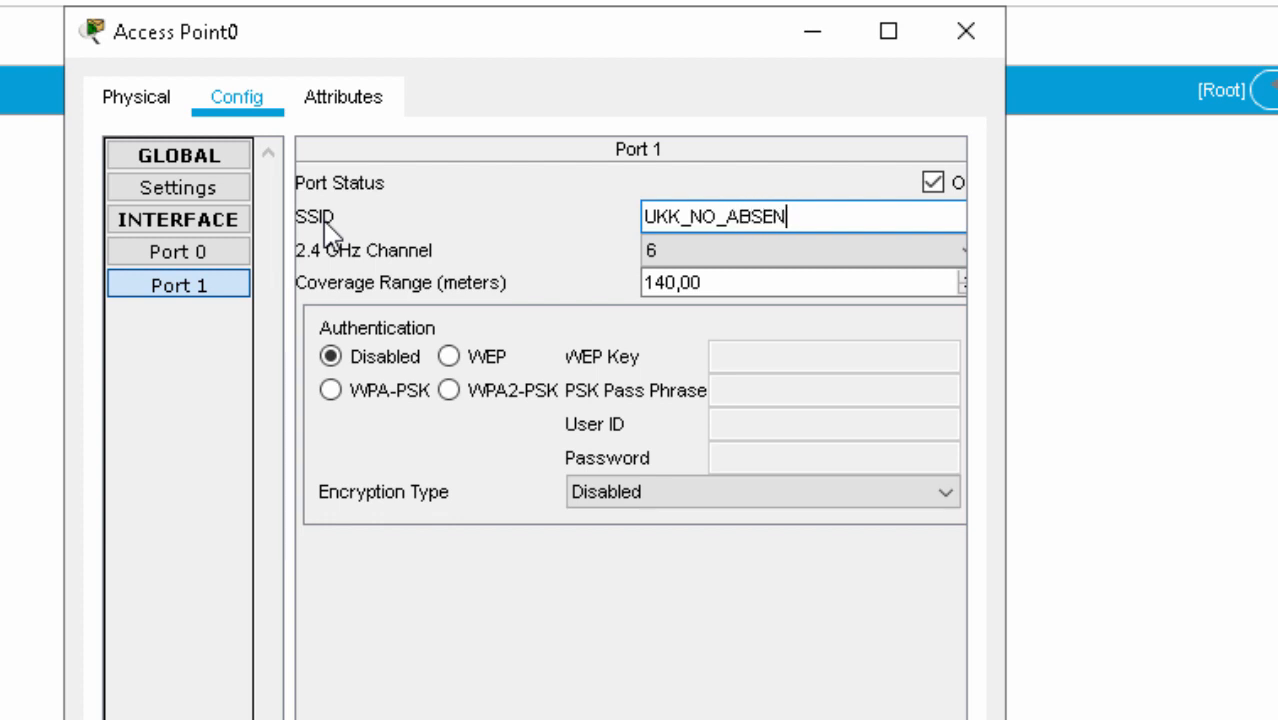
# Secure Port 1 with WPA2-PSK and the pass phrase, then select Laptop0.
pyautogui.click(449, 390)
pyautogui.click(747, 391)
pyautogui.write('1')
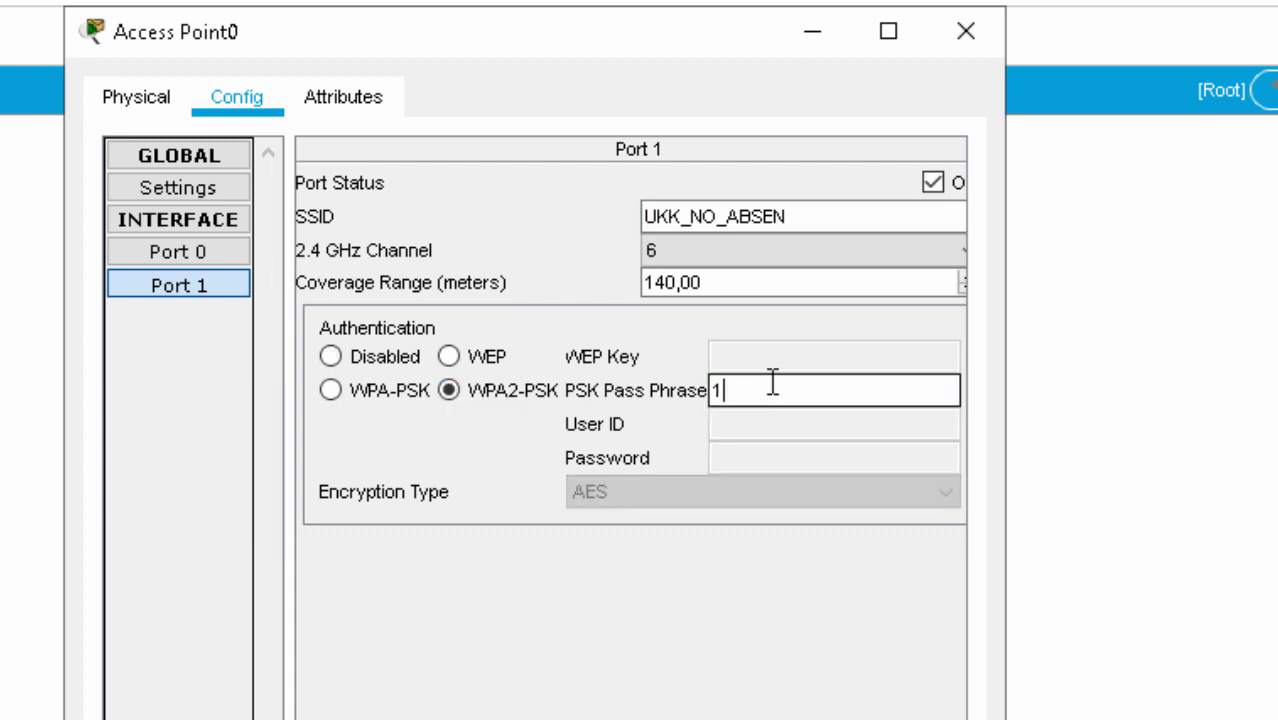
pyautogui.write('2345678')
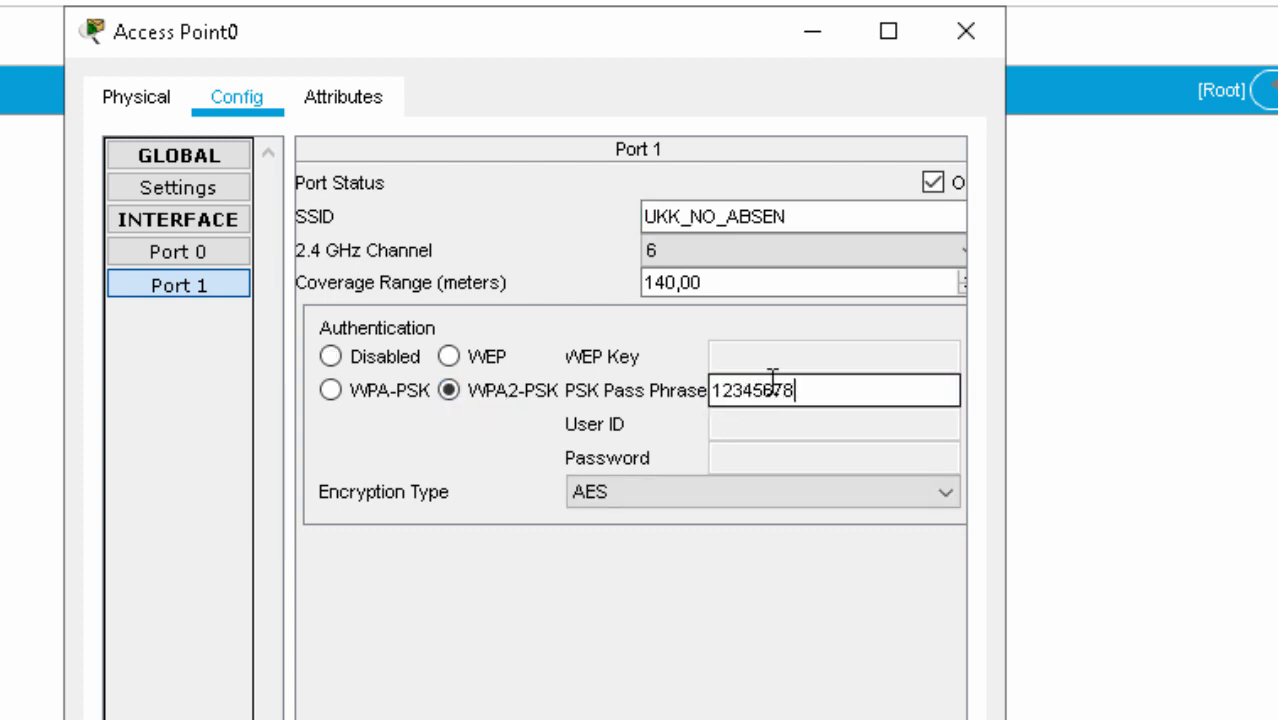
pyautogui.write('9')
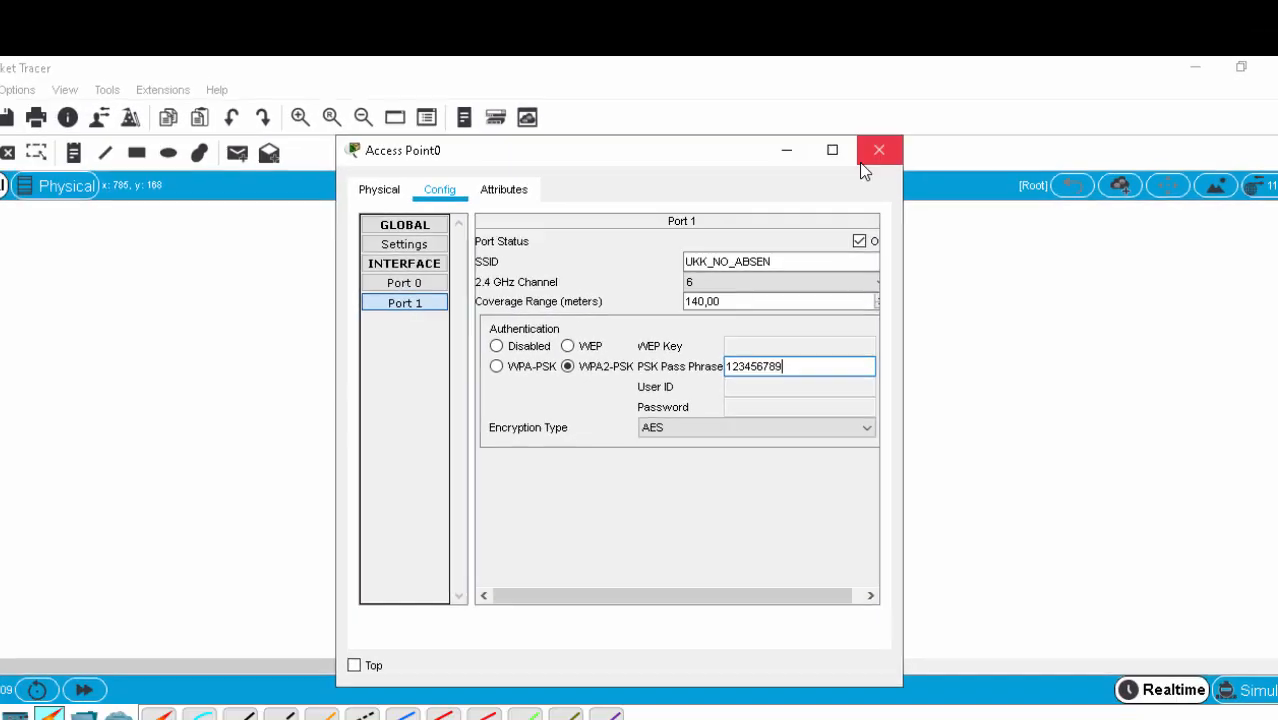
pyautogui.click(860, 162)
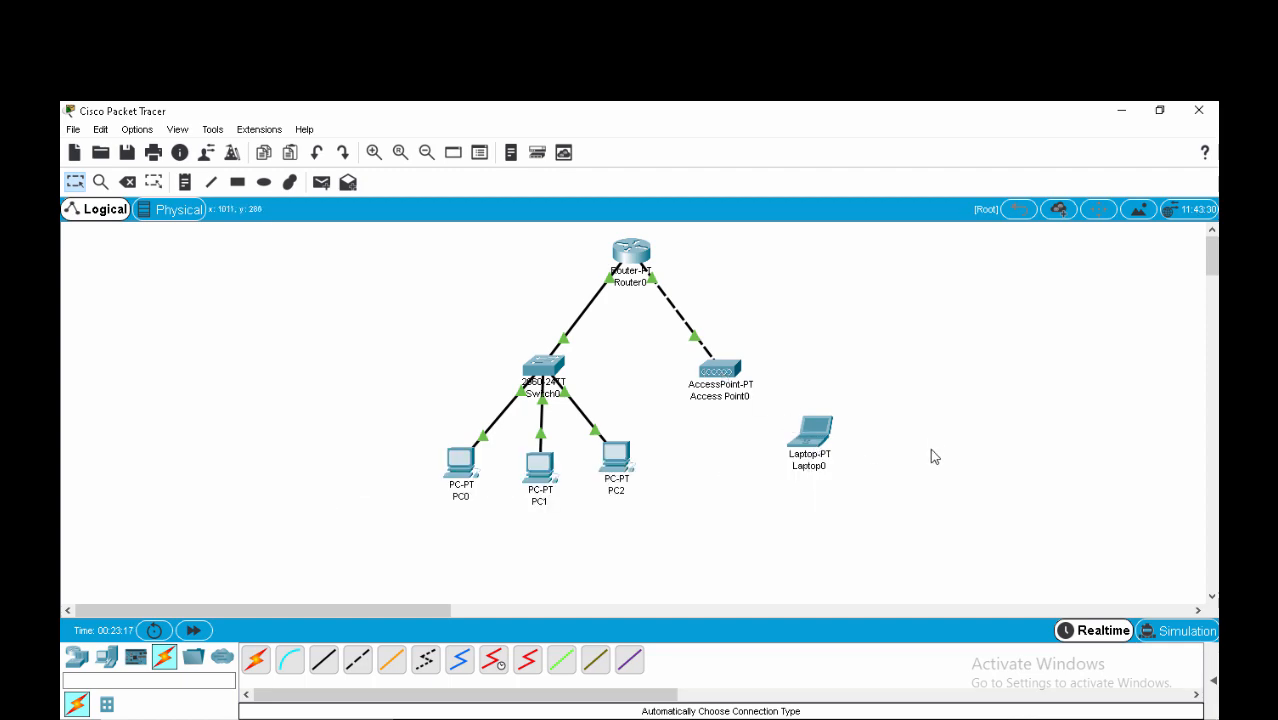
pyautogui.click(810, 432)
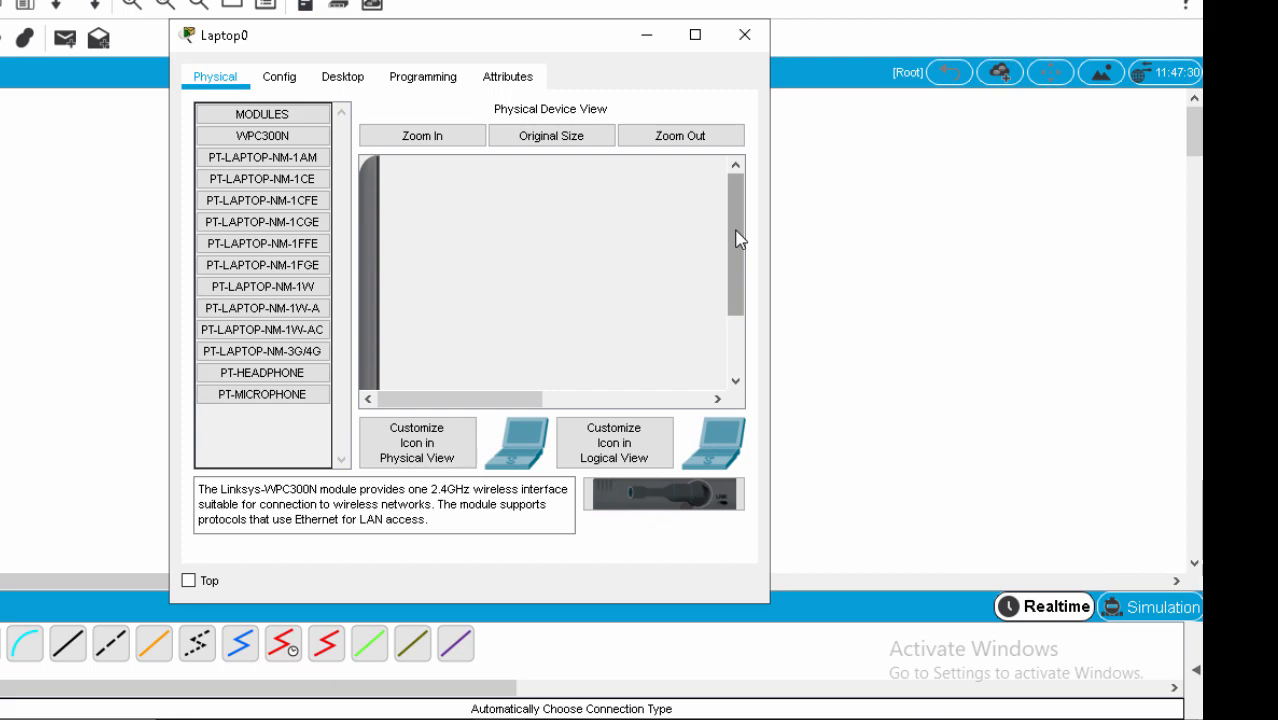
# Replace Laptop0's original module with the Linksys WPC300N wireless module.
pyautogui.moveTo(737, 238); pyautogui.dragTo(737, 298)
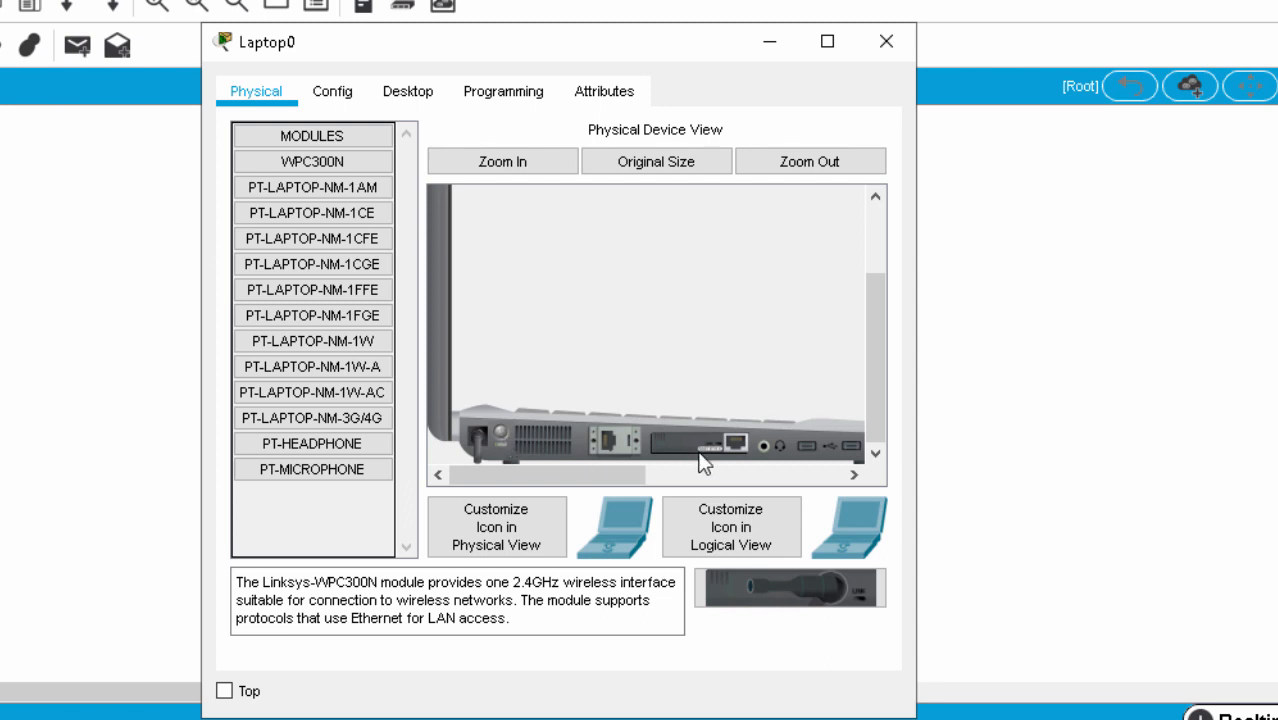
pyautogui.moveTo(707, 452); pyautogui.dragTo(310, 500)
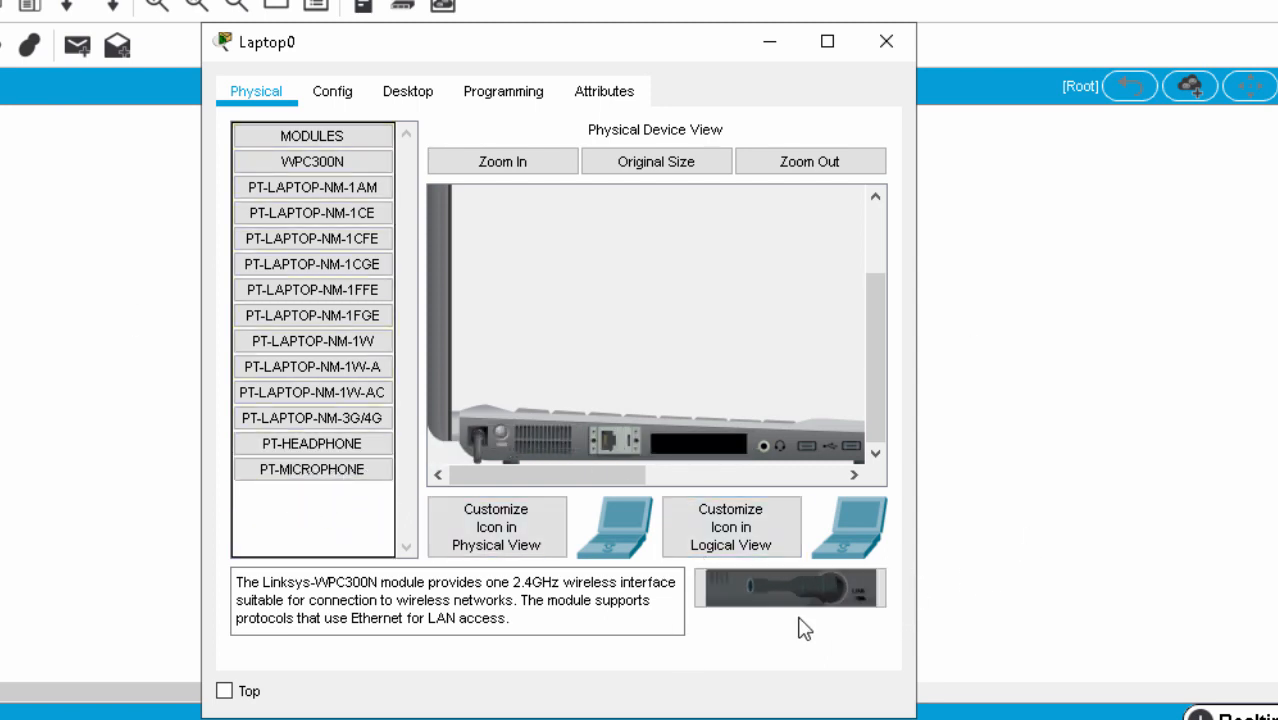
pyautogui.moveTo(796, 606); pyautogui.dragTo(699, 450)
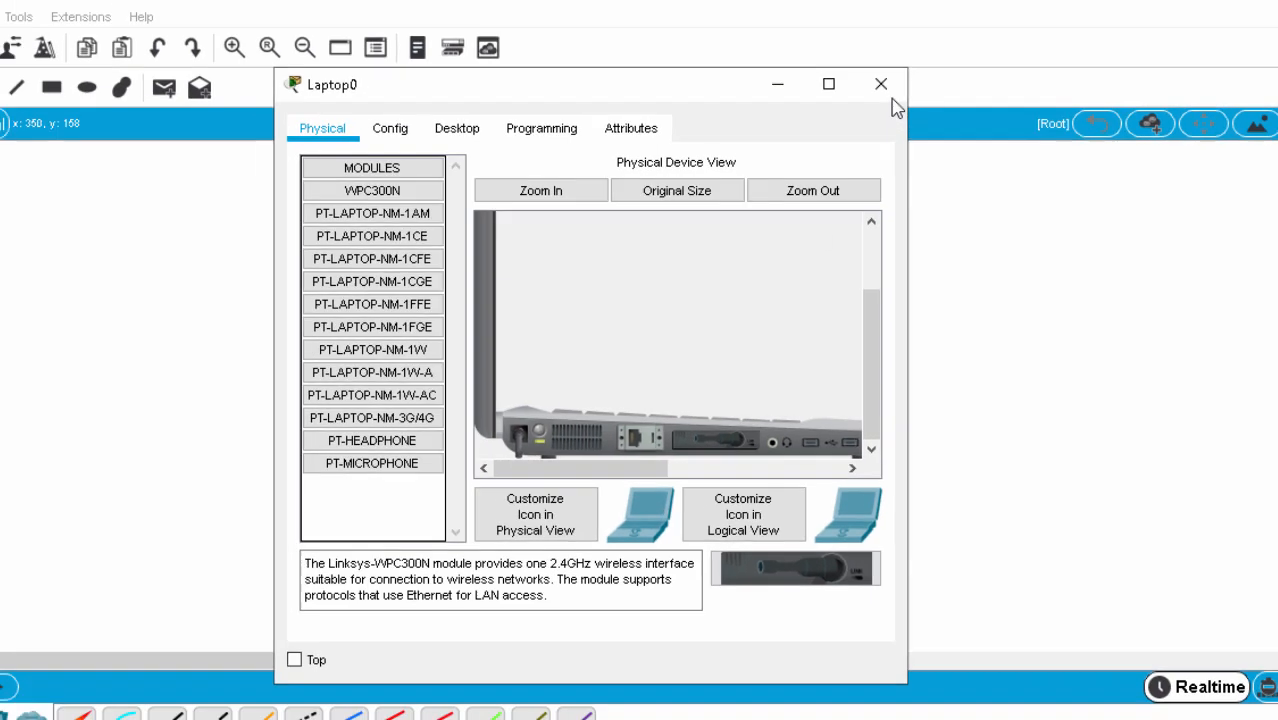
pyautogui.click(886, 41)
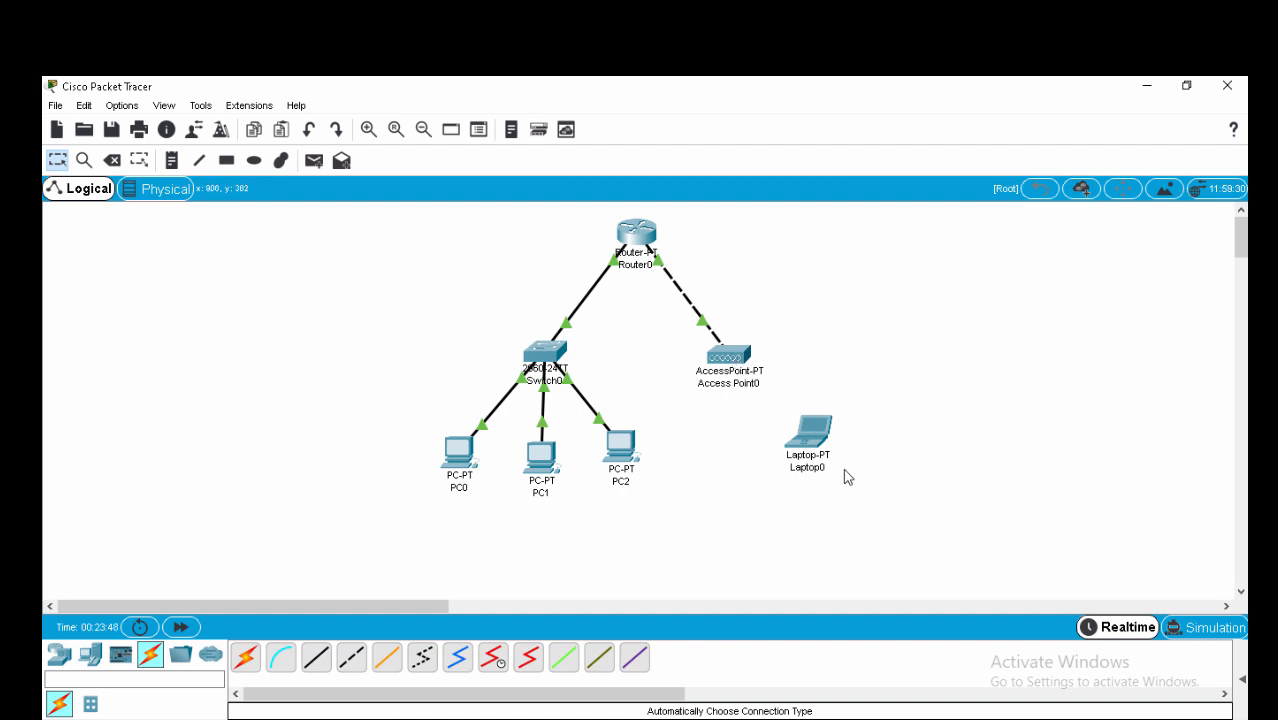
# Launch Laptop0's PC Wireless app maximized and show its Connect tab network list.
pyautogui.click(811, 437)
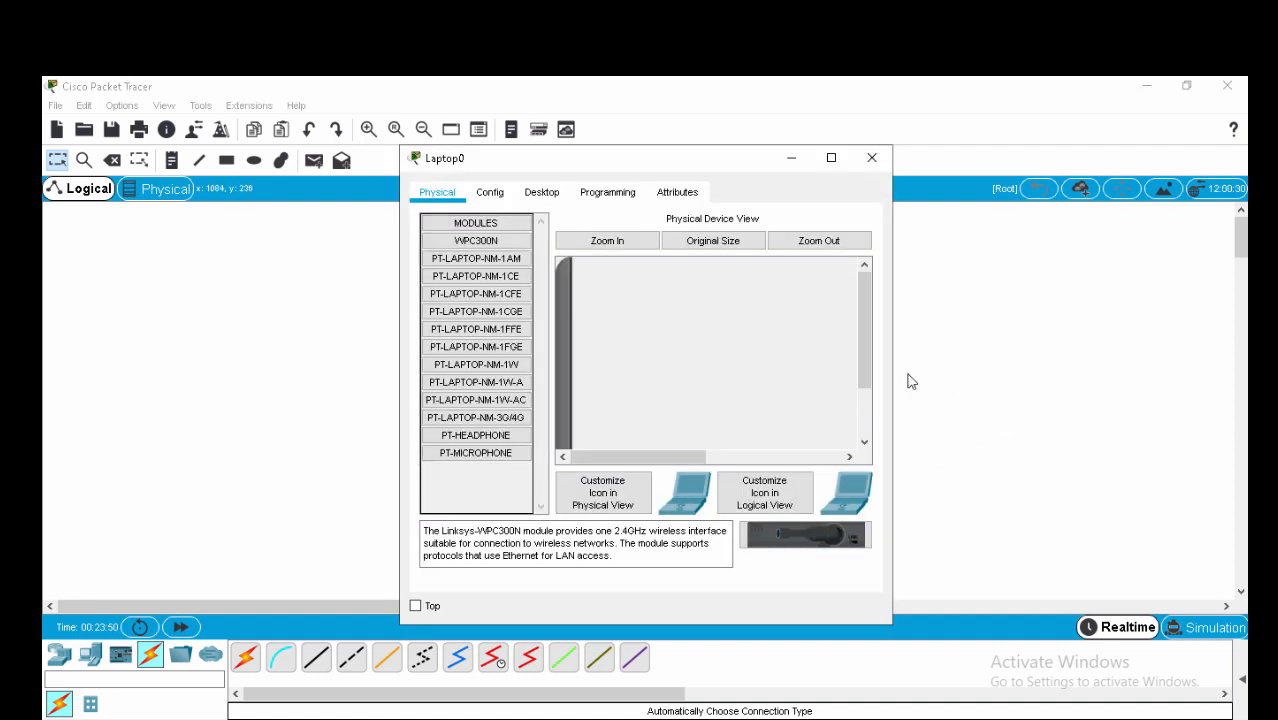
pyautogui.click(541, 193)
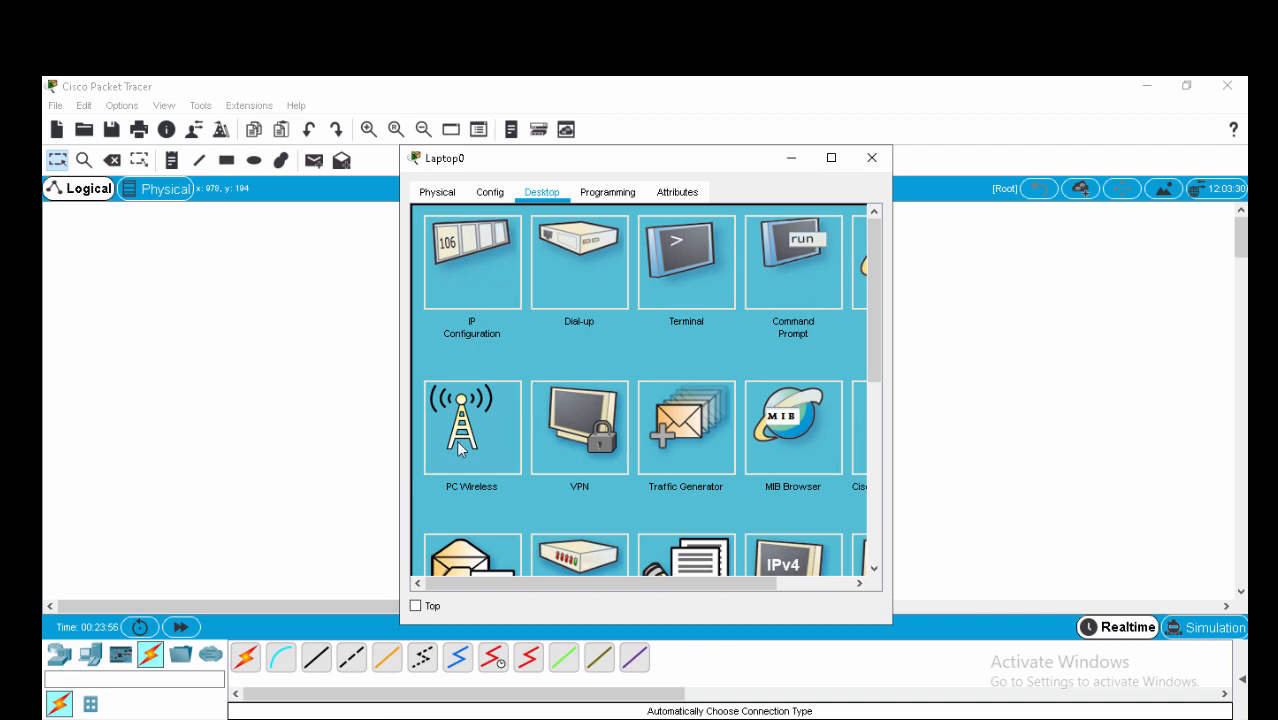
pyautogui.click(455, 440)
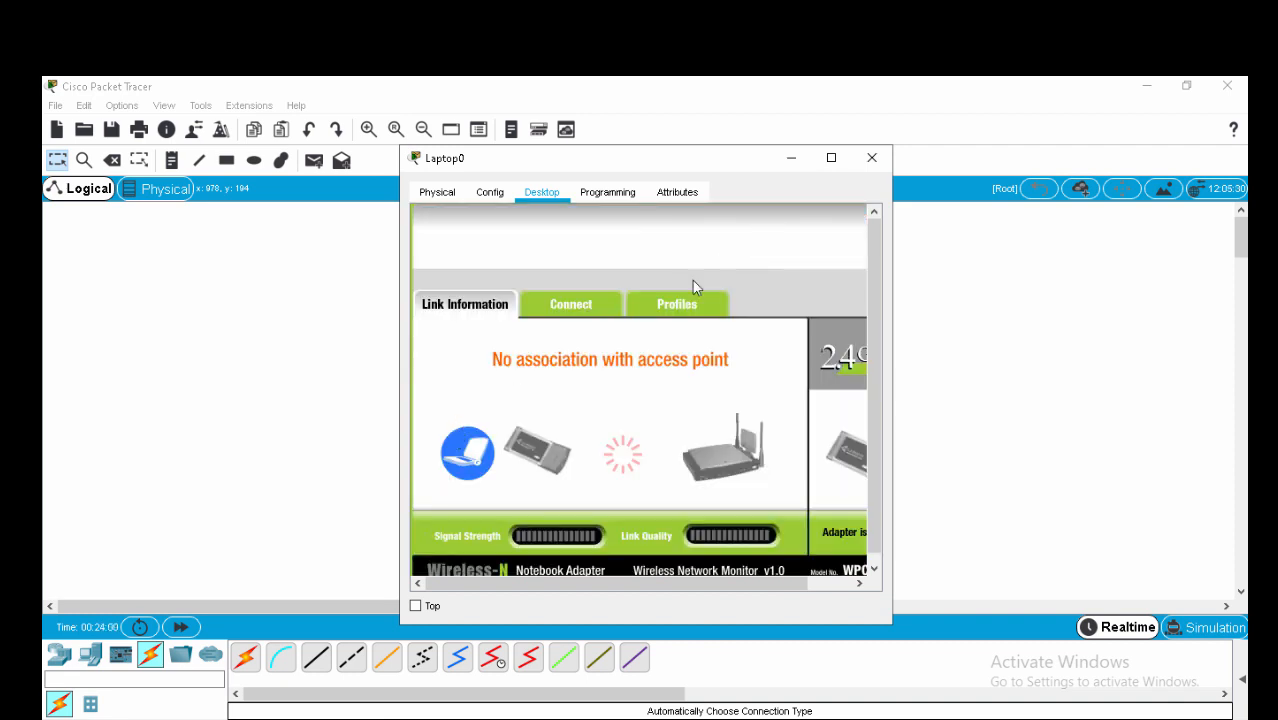
pyautogui.click(831, 158)
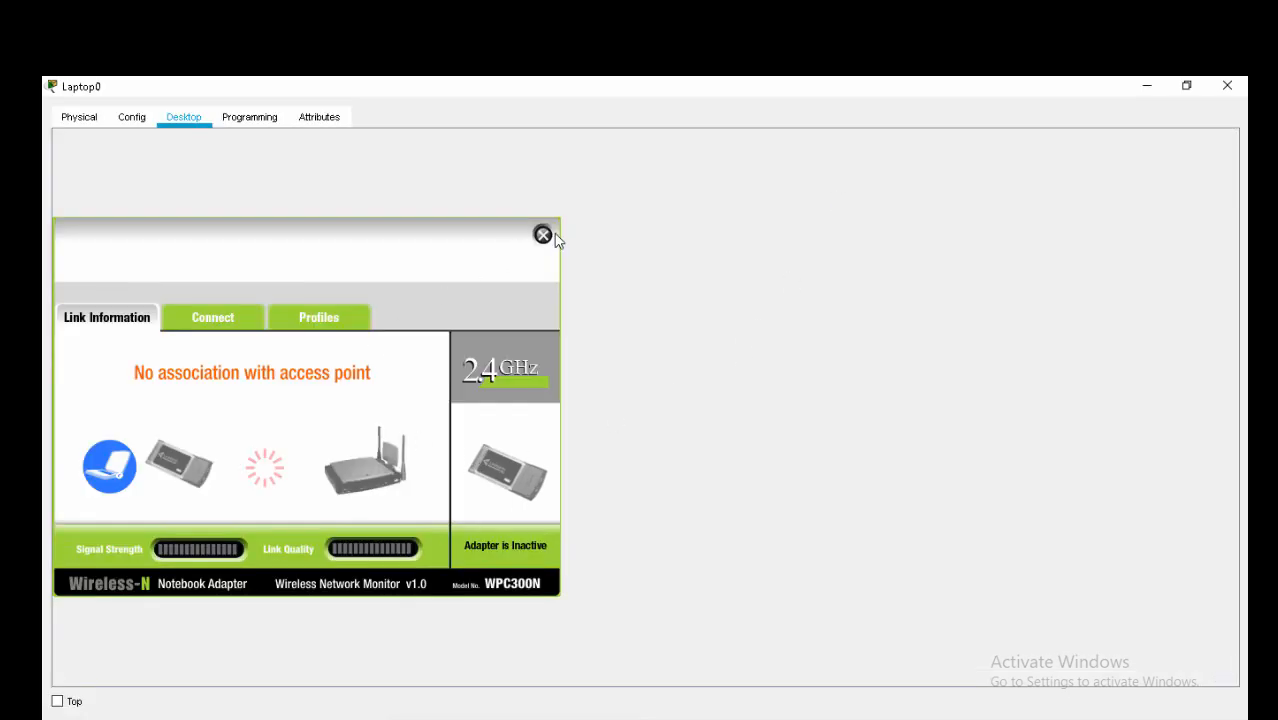
pyautogui.click(220, 322)
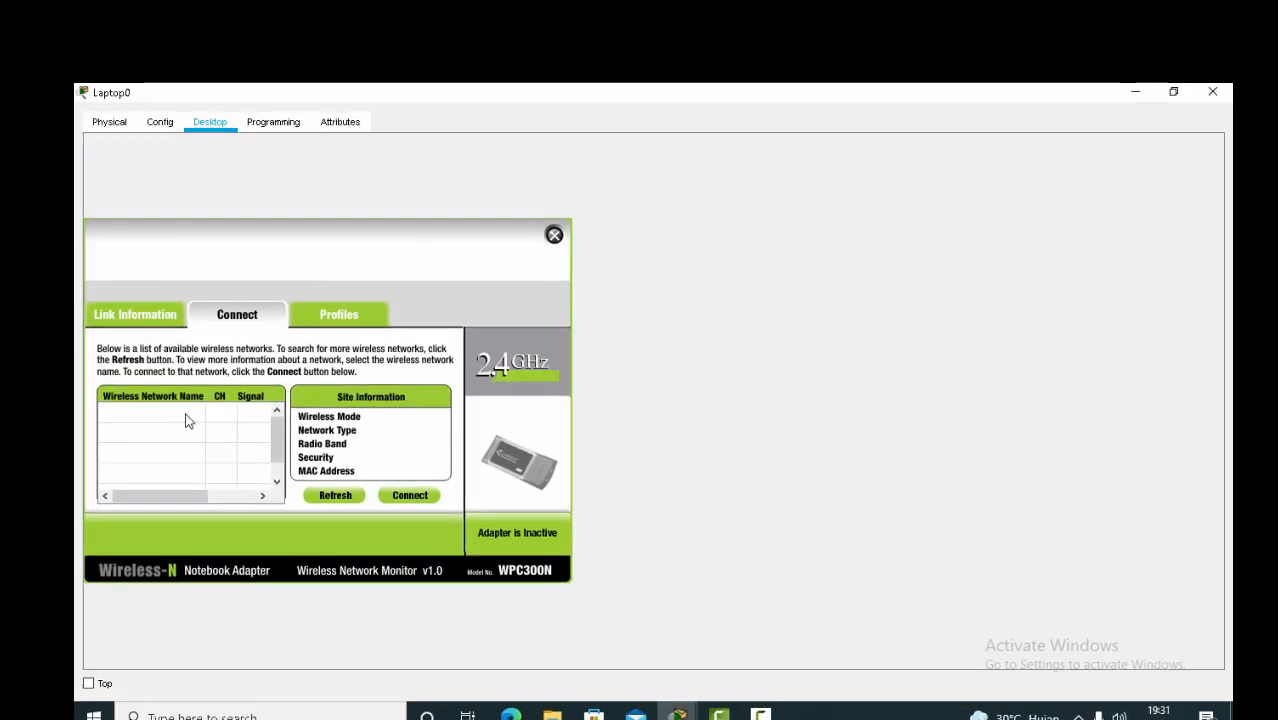
# Connect Laptop0 to UKK_NO_ABSEN using the pre-shared key, then close its window.
pyautogui.click(180, 412)
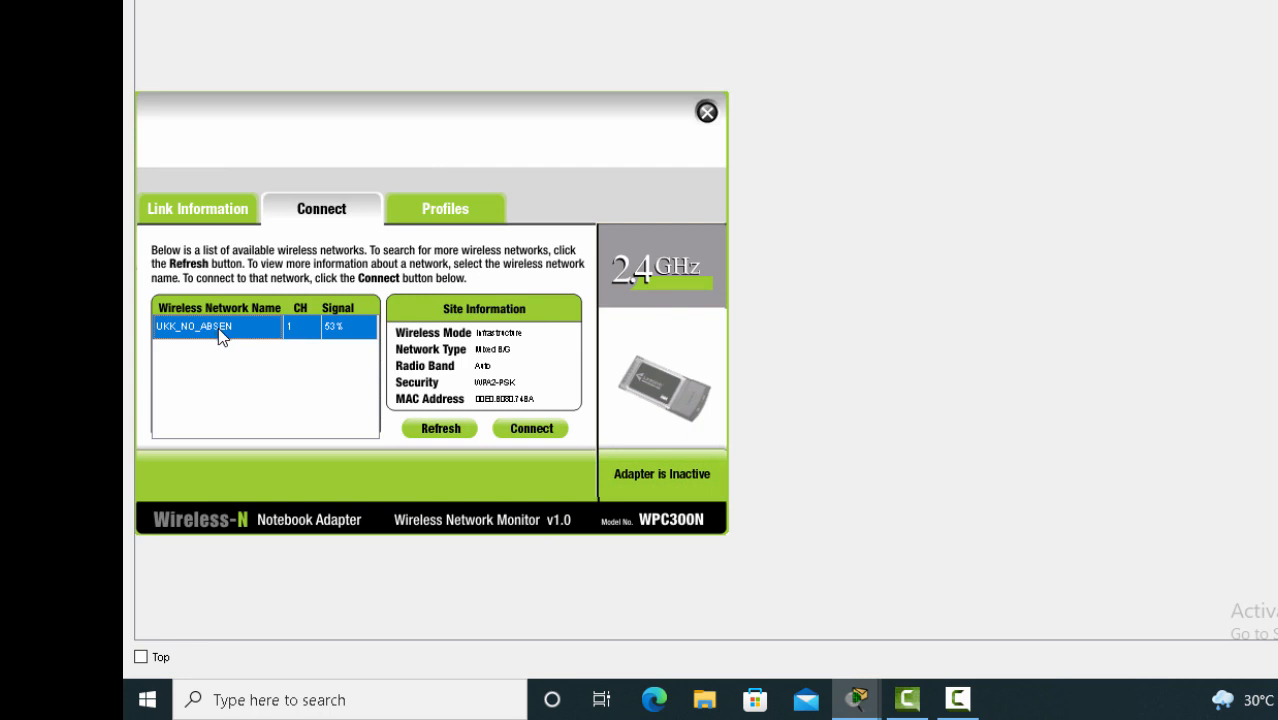
pyautogui.click(531, 429)
pyautogui.click(316, 340)
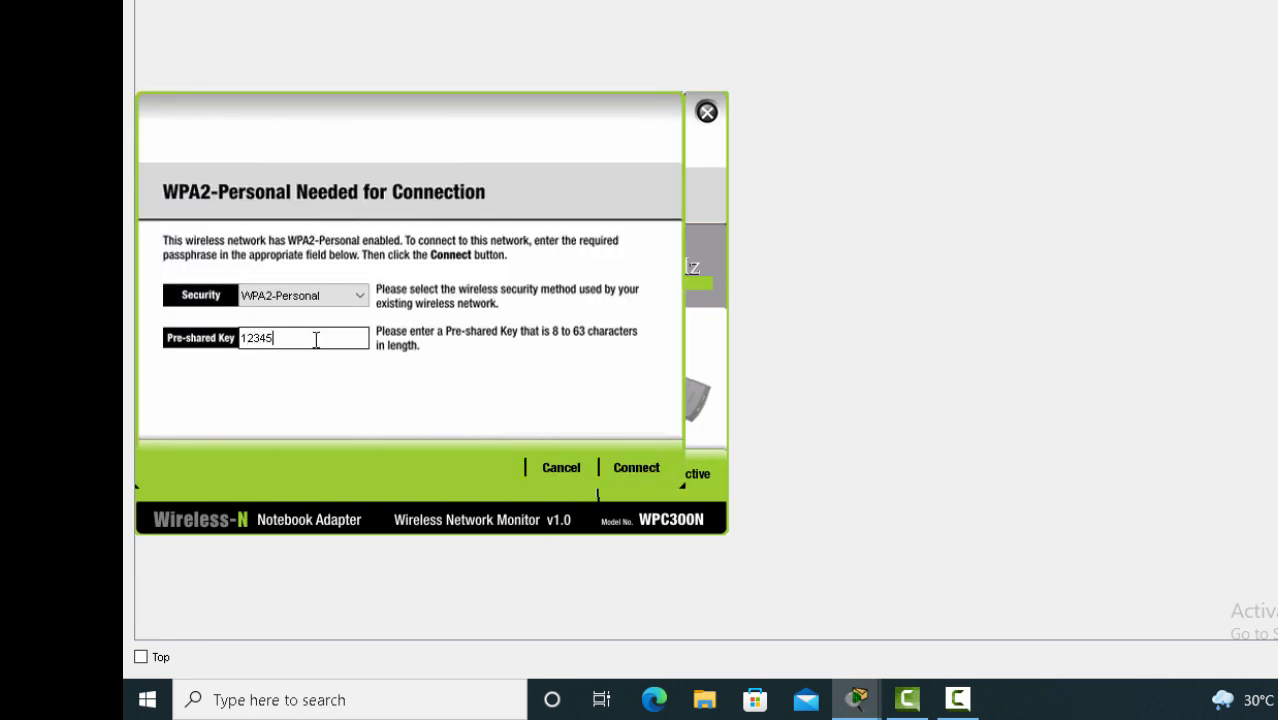
pyautogui.write('123456789')
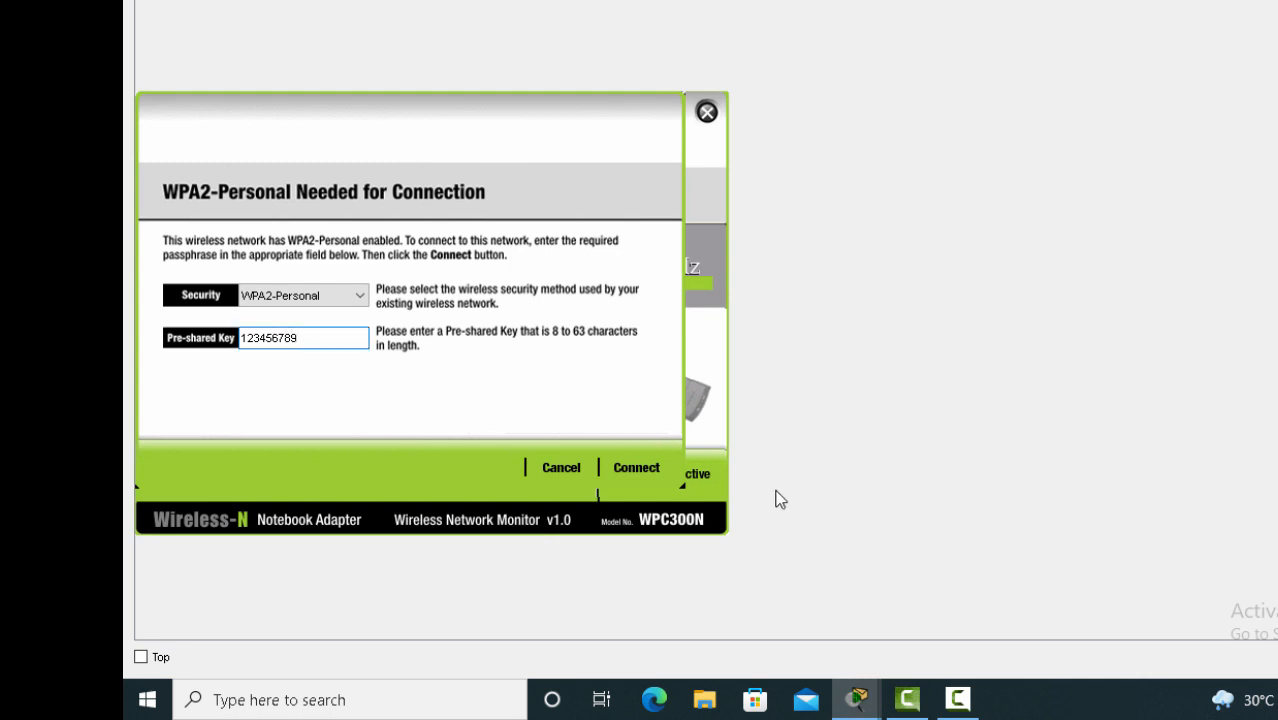
pyautogui.click(637, 470)
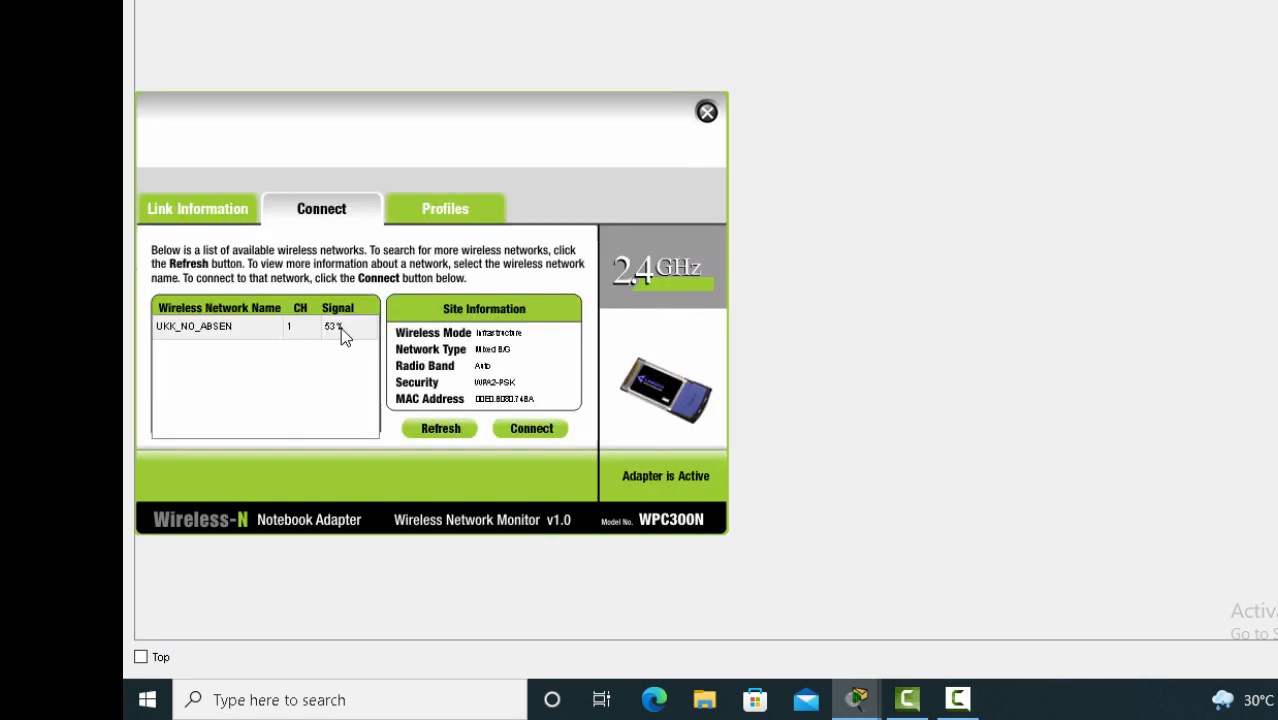
pyautogui.click(1200, 97)
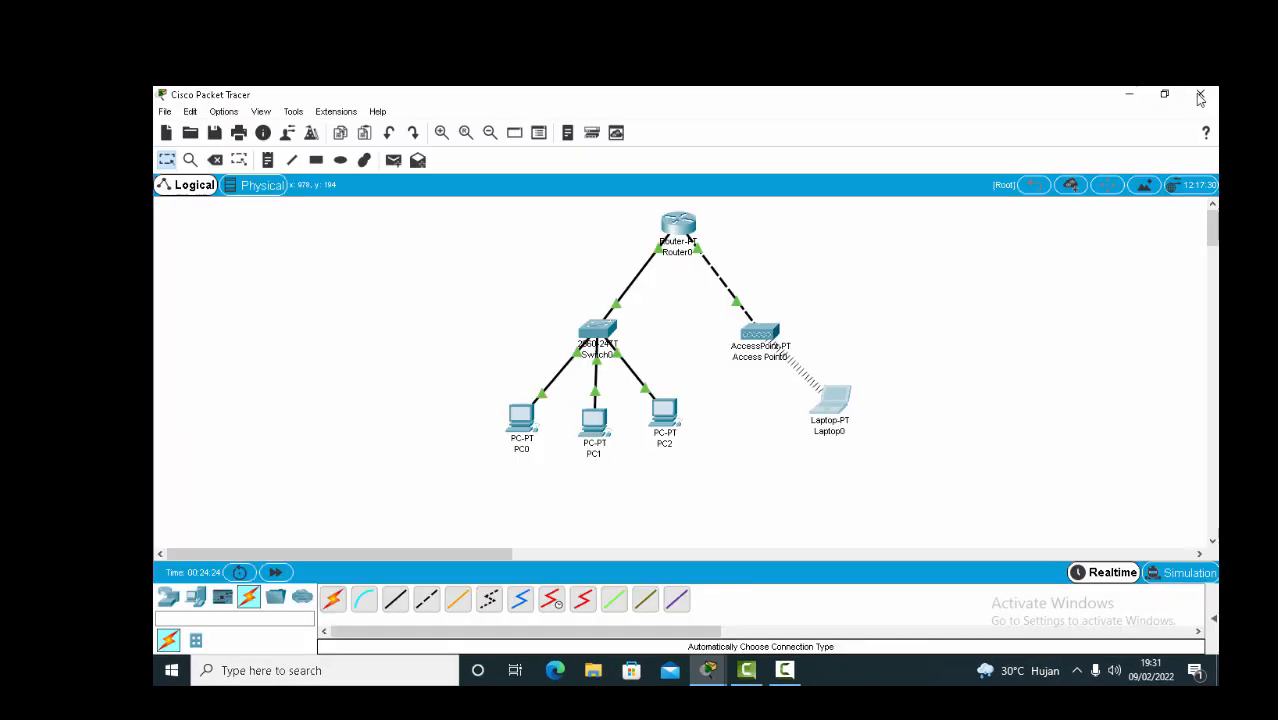
# Nudge Laptop0 lower and Access Point0 up-left, then expand the Scenario 0 PDU list.
pyautogui.moveTo(817, 378); pyautogui.dragTo(816, 394)
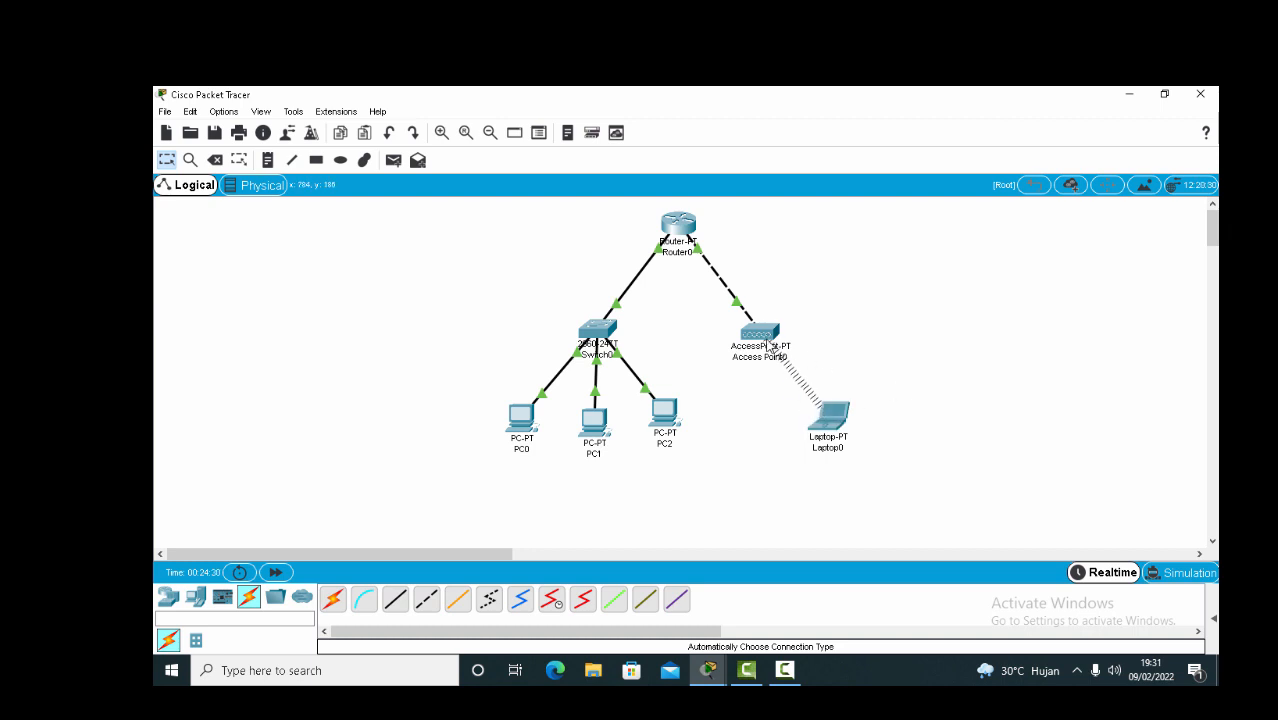
pyautogui.moveTo(768, 343); pyautogui.dragTo(758, 333)
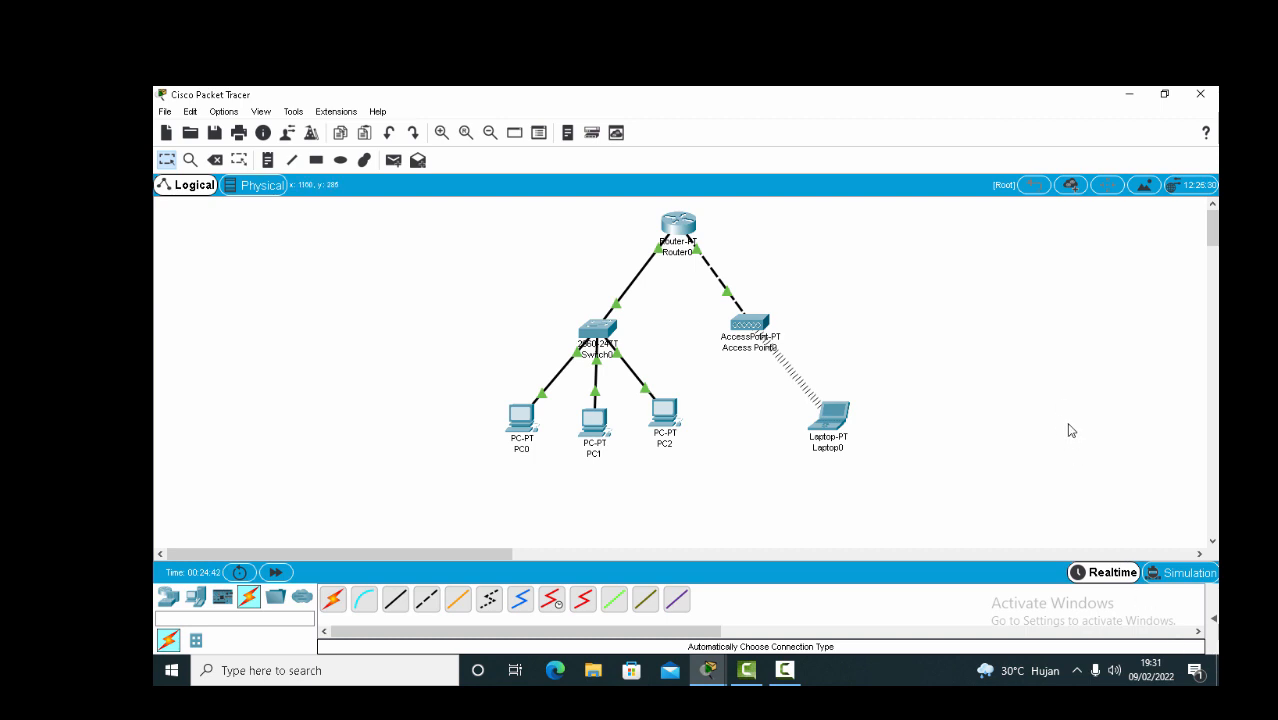
pyautogui.click(1213, 618)
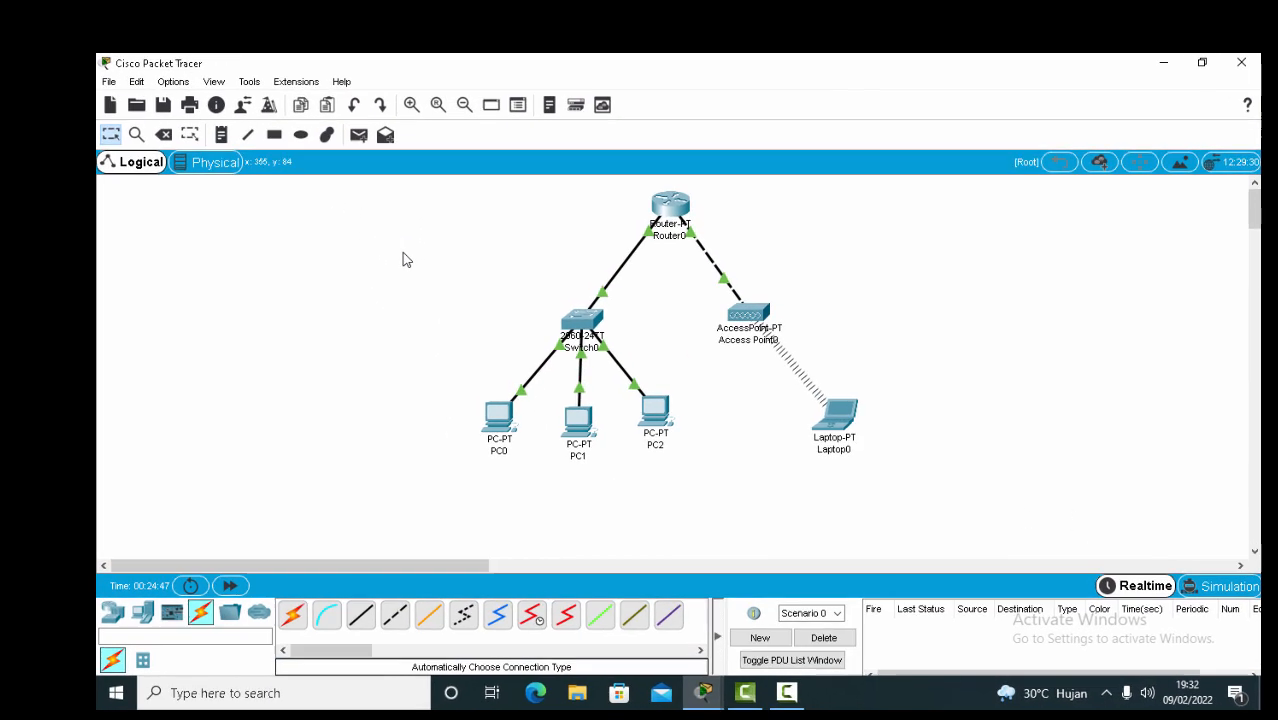
# Ping PC1 from PC0 and PC0 from PC1 with simple PDUs, both succeeding.
pyautogui.click(358, 134)
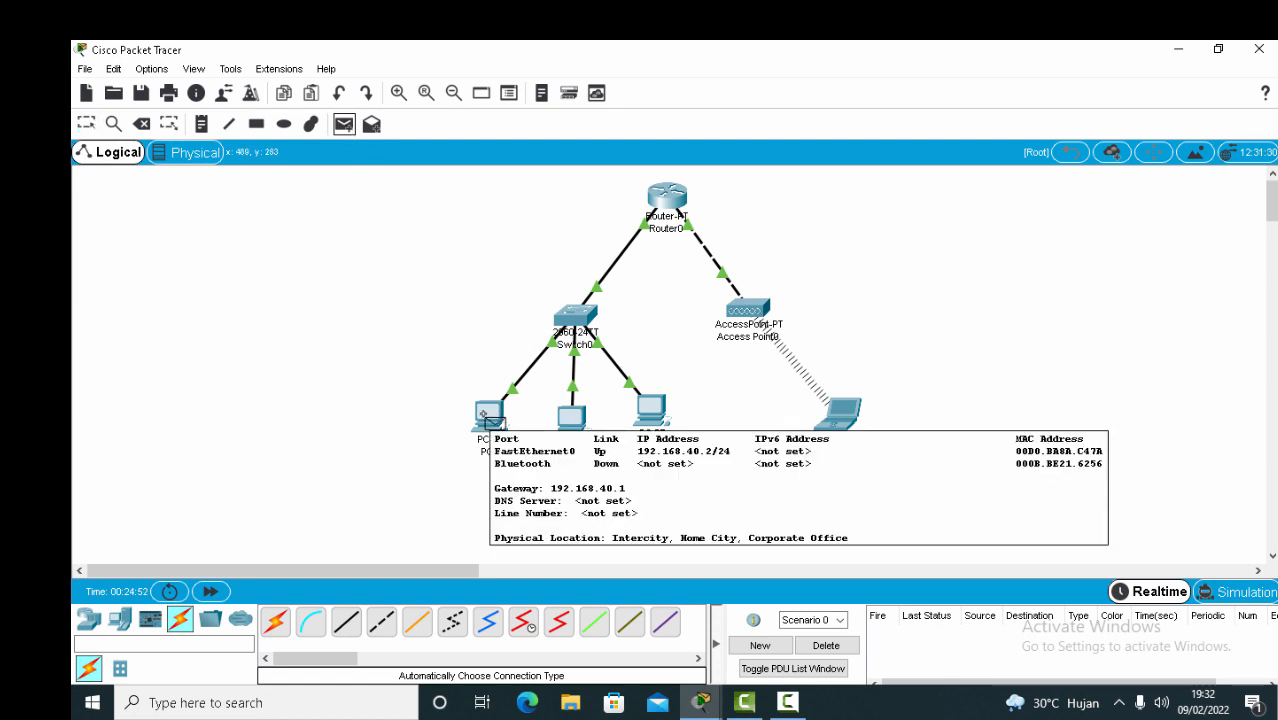
pyautogui.click(490, 415)
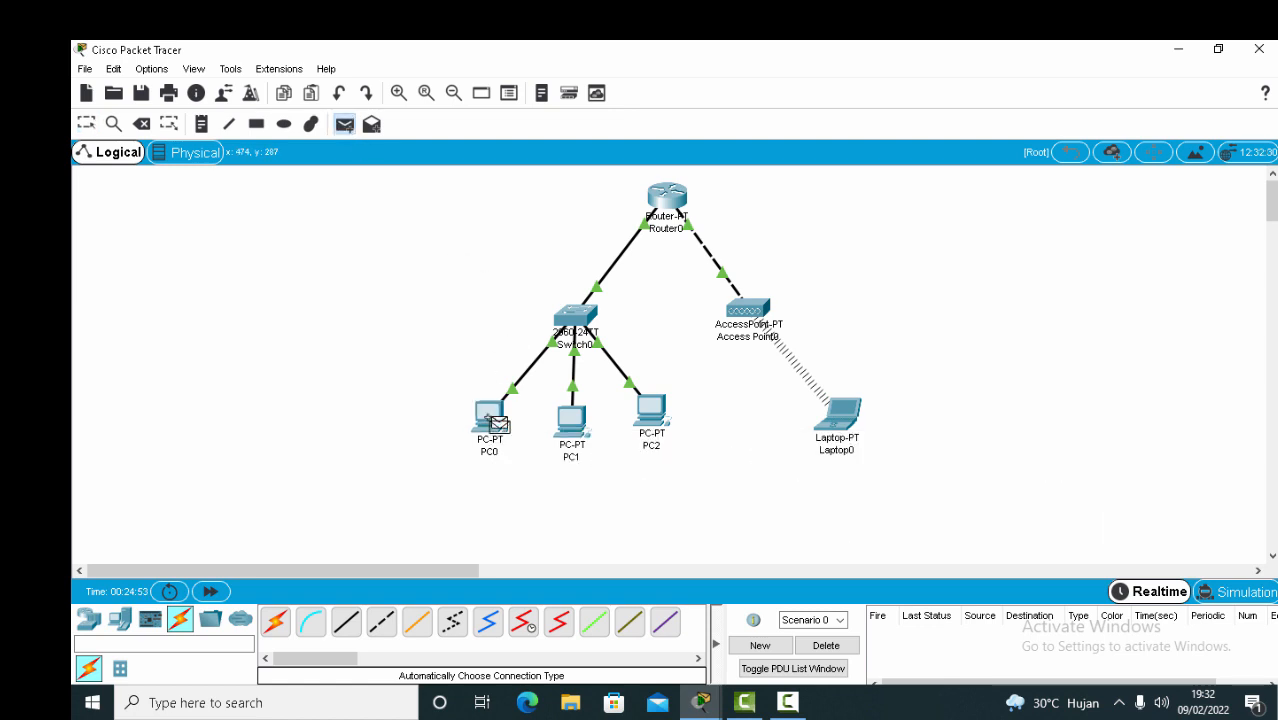
pyautogui.click(572, 420)
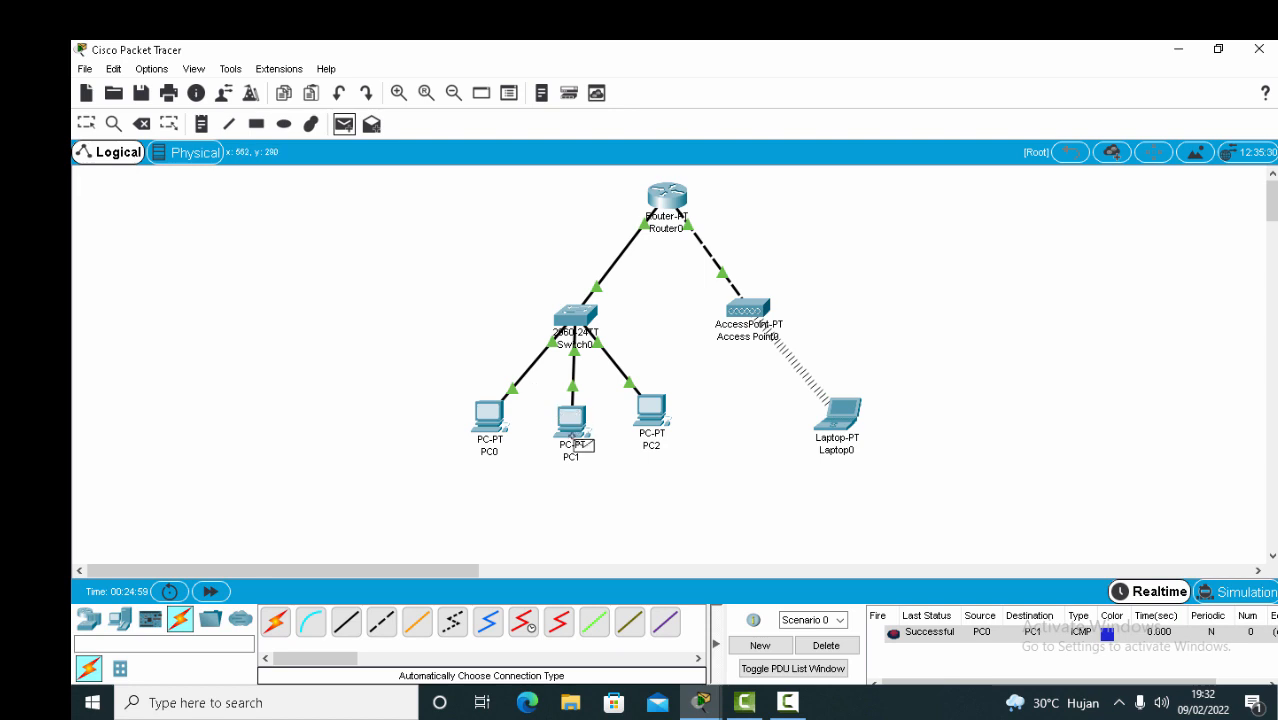
pyautogui.click(572, 420)
pyautogui.click(488, 415)
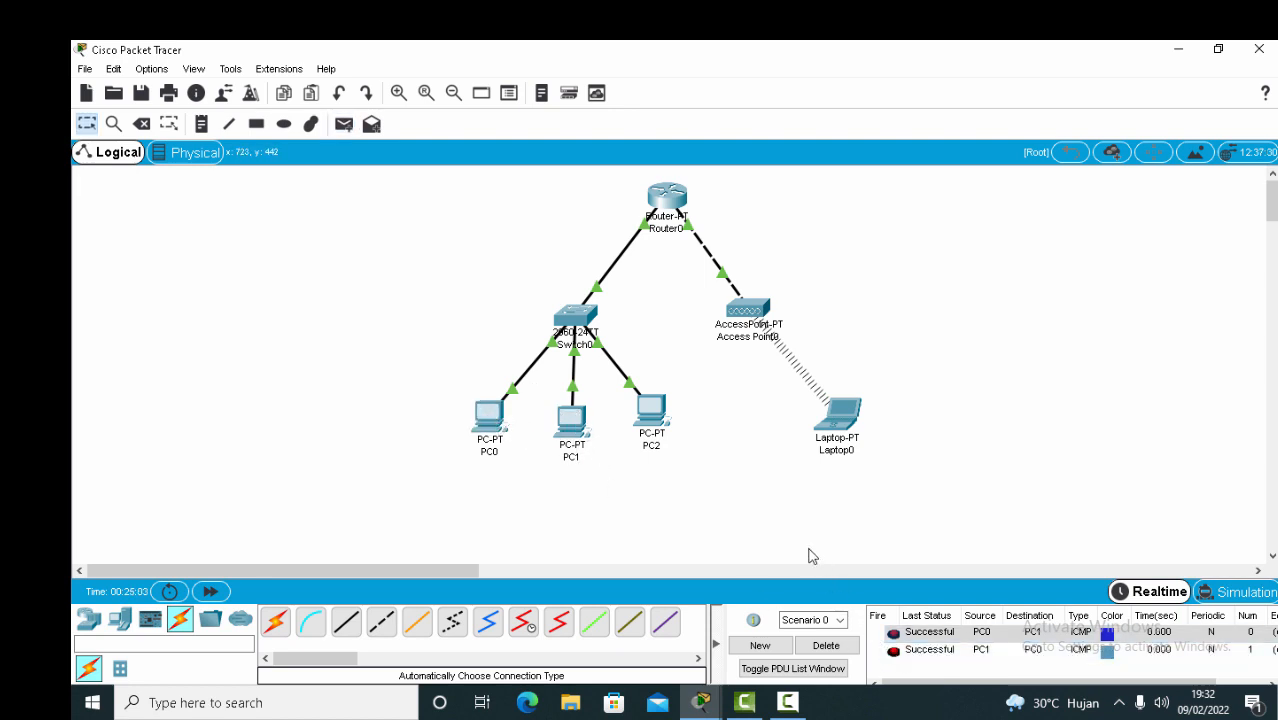
# Clear the list, then ping Router0 (succeeds) and PC2 (fails) from Laptop0.
pyautogui.click(345, 125)
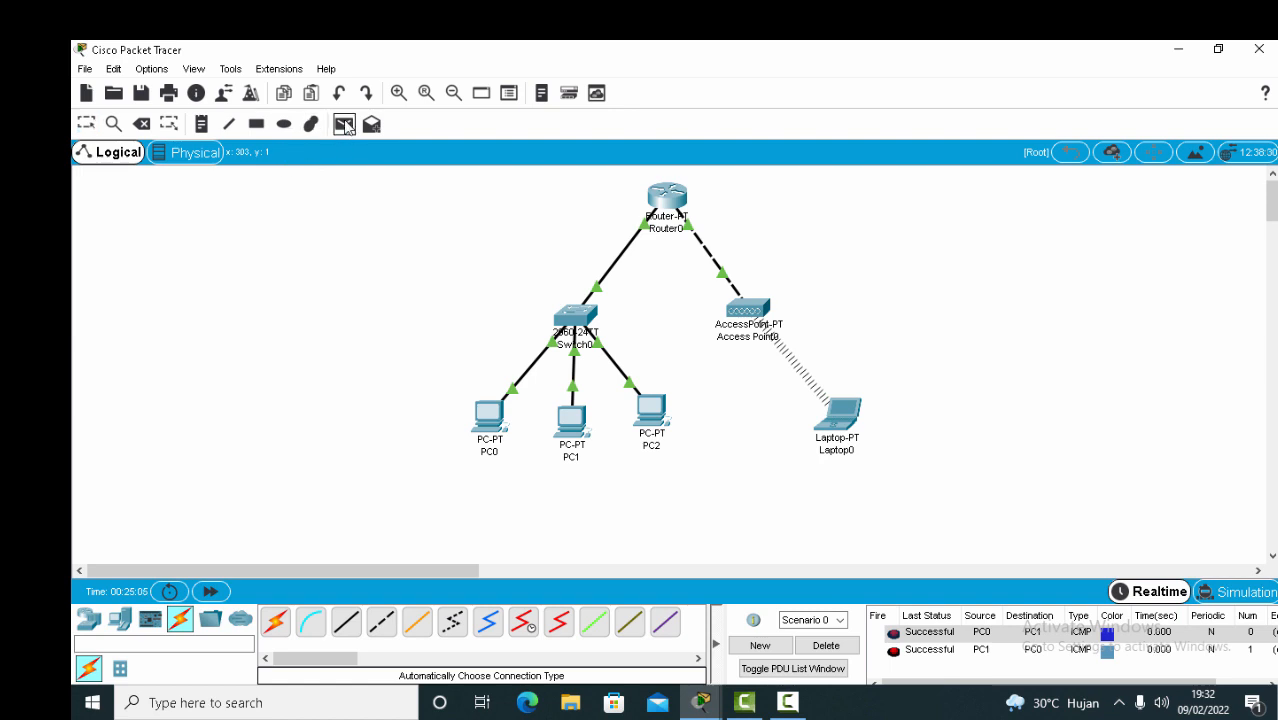
pyautogui.click(828, 646)
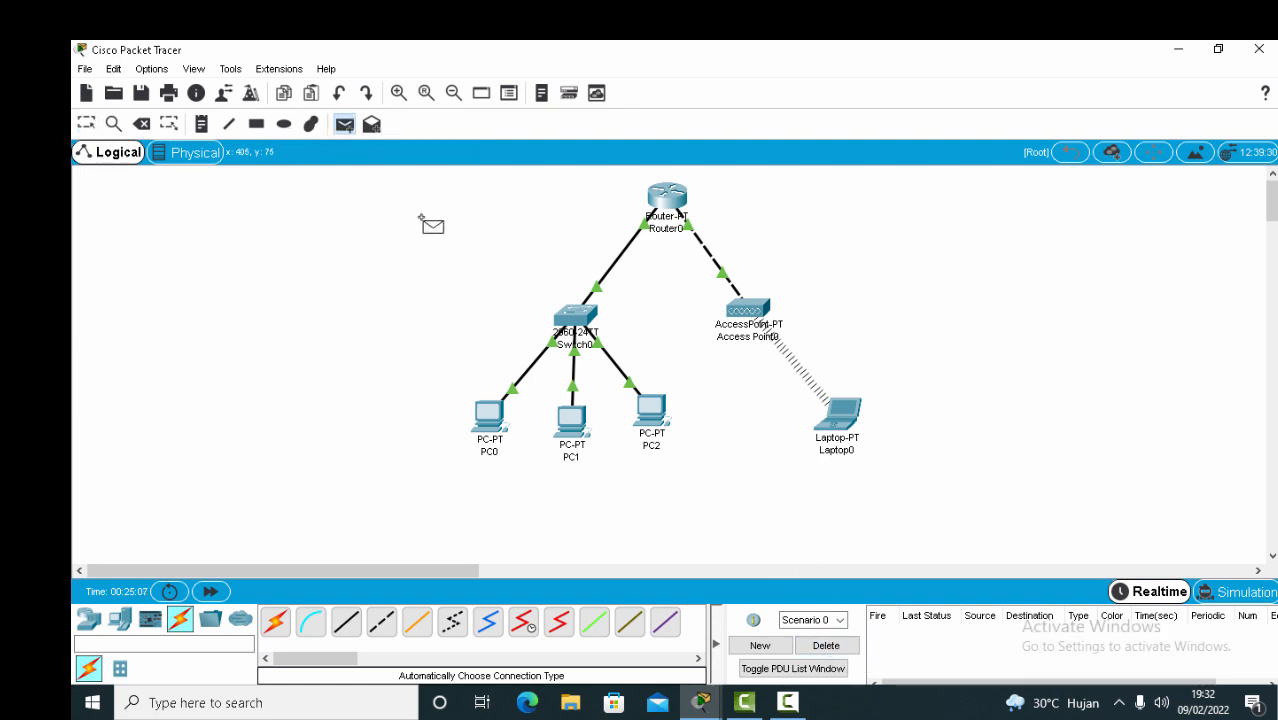
pyautogui.click(844, 412)
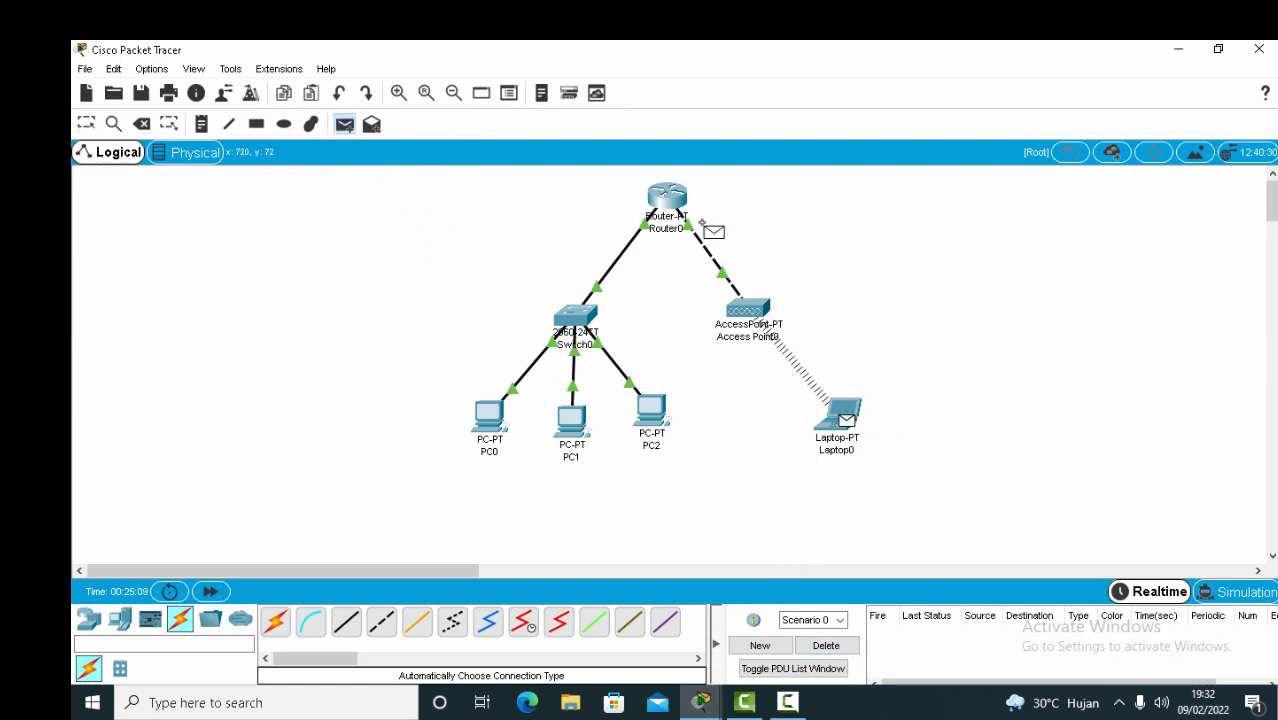
pyautogui.click(680, 205)
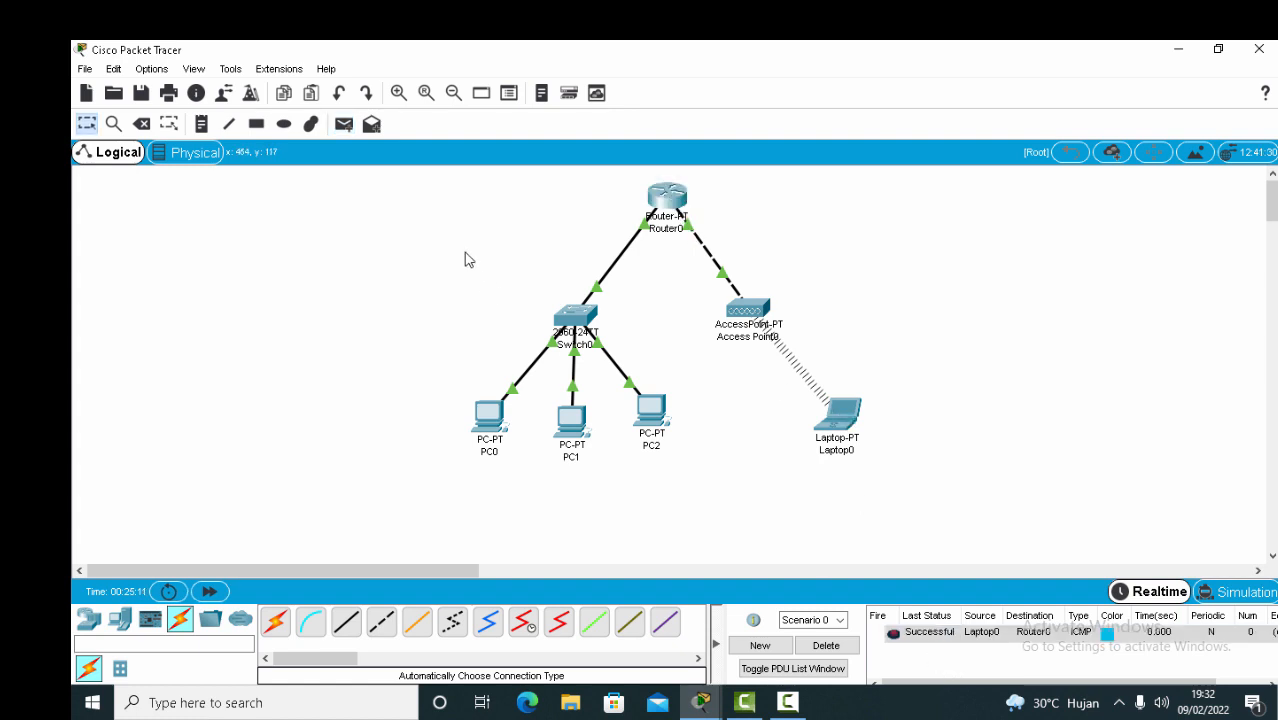
pyautogui.click(346, 127)
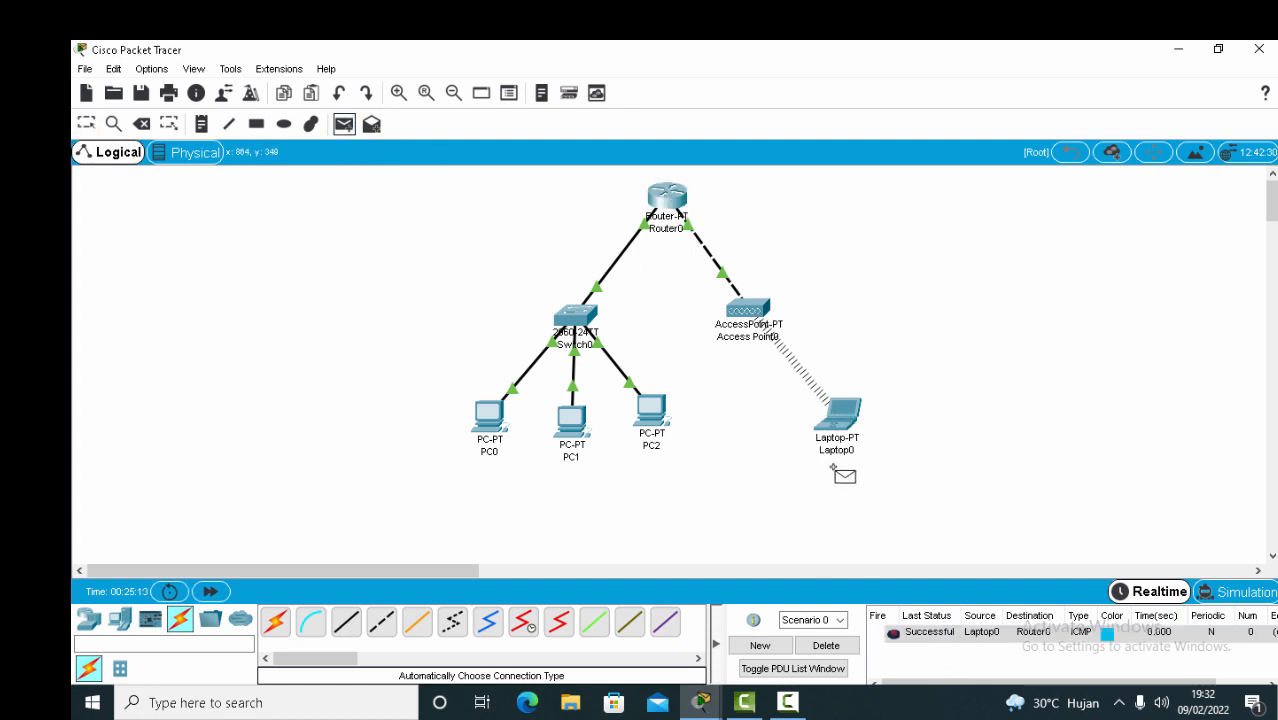
pyautogui.click(840, 416)
pyautogui.click(655, 410)
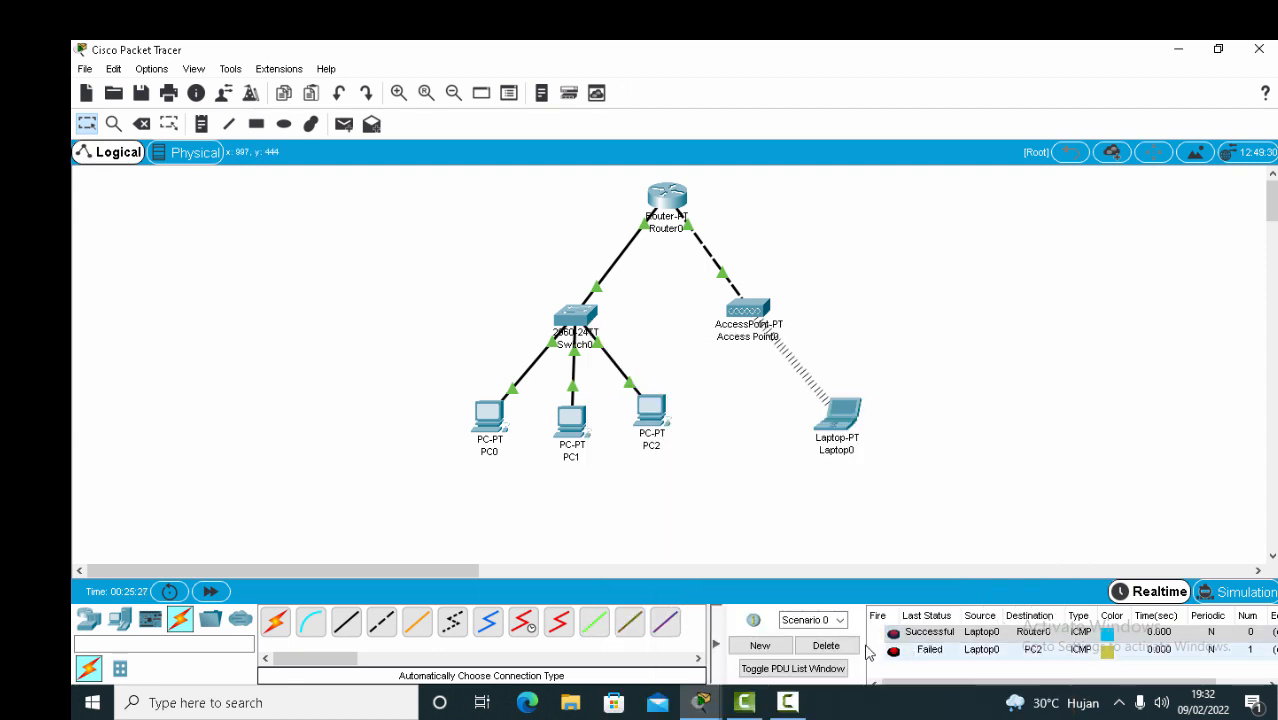
# Clear the list and ping PC1 from PC2, which fails.
pyautogui.click(826, 645)
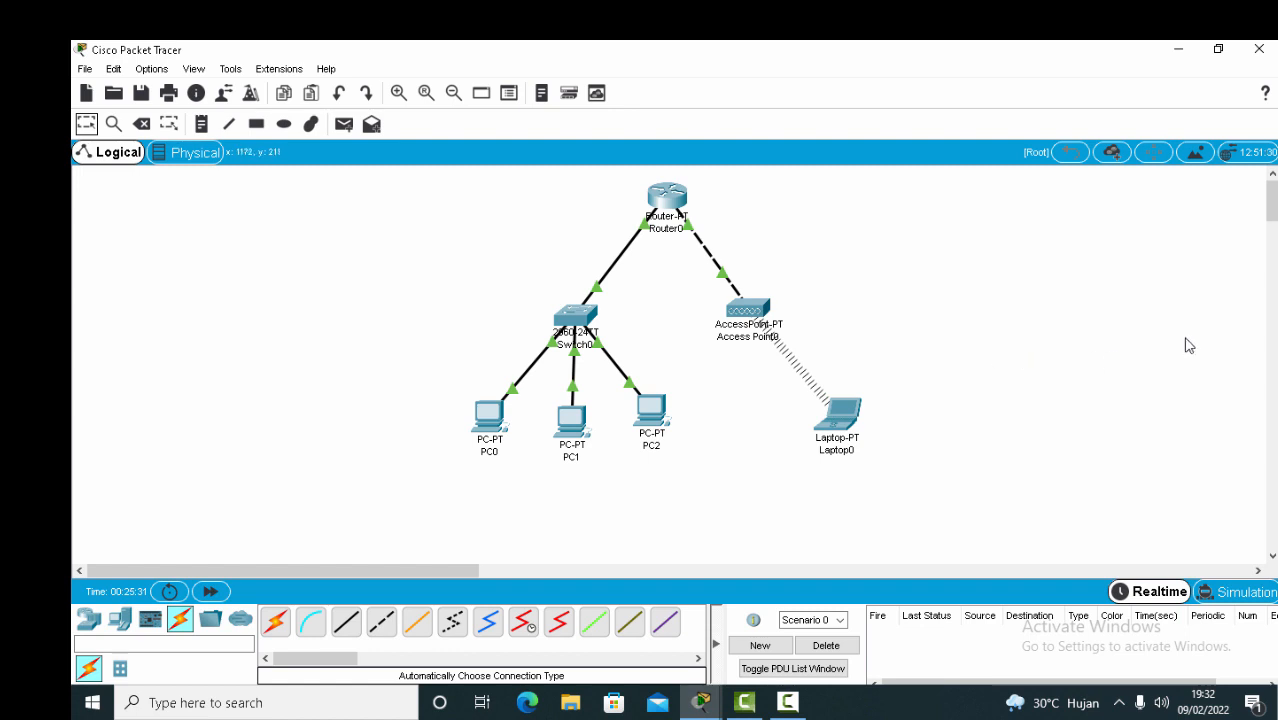
pyautogui.click(344, 124)
pyautogui.click(648, 406)
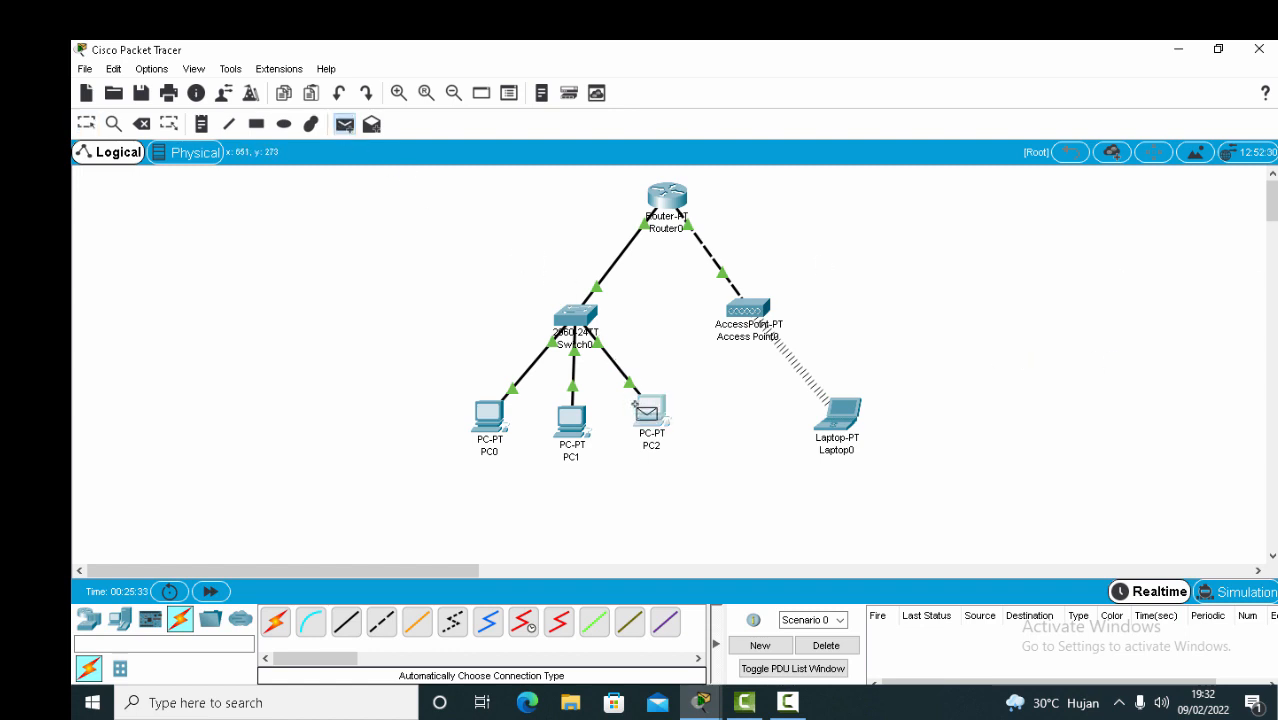
pyautogui.click(589, 418)
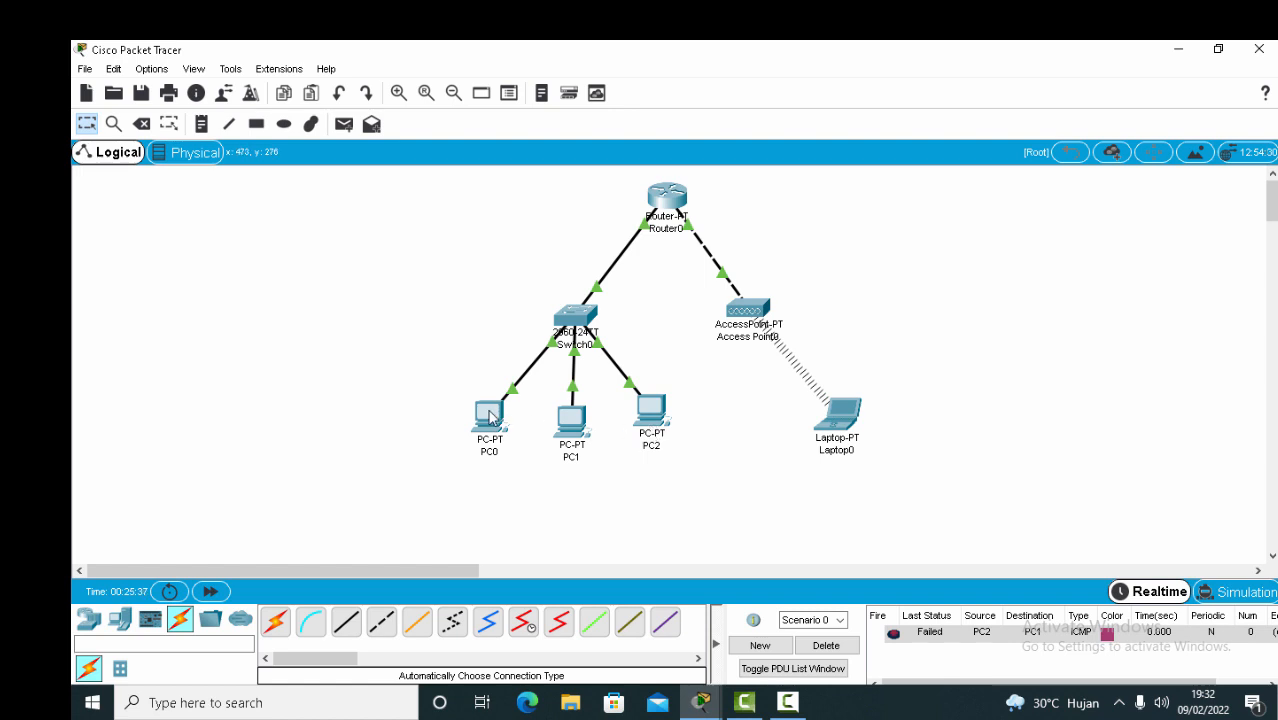
pyautogui.moveTo(487, 417)
# Check that PC0's IP configuration shows DHCP address 192.168.40.2.
pyautogui.moveTo(573, 431)
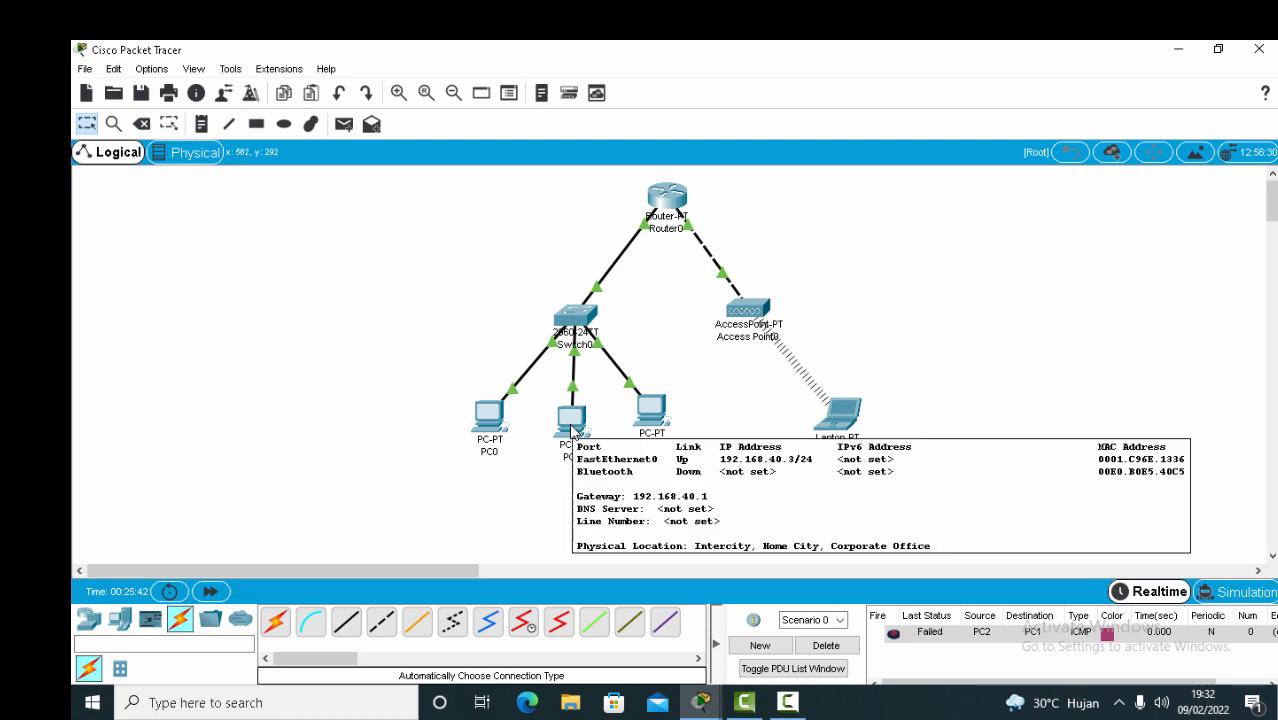
pyautogui.click(505, 424)
pyautogui.click(837, 309)
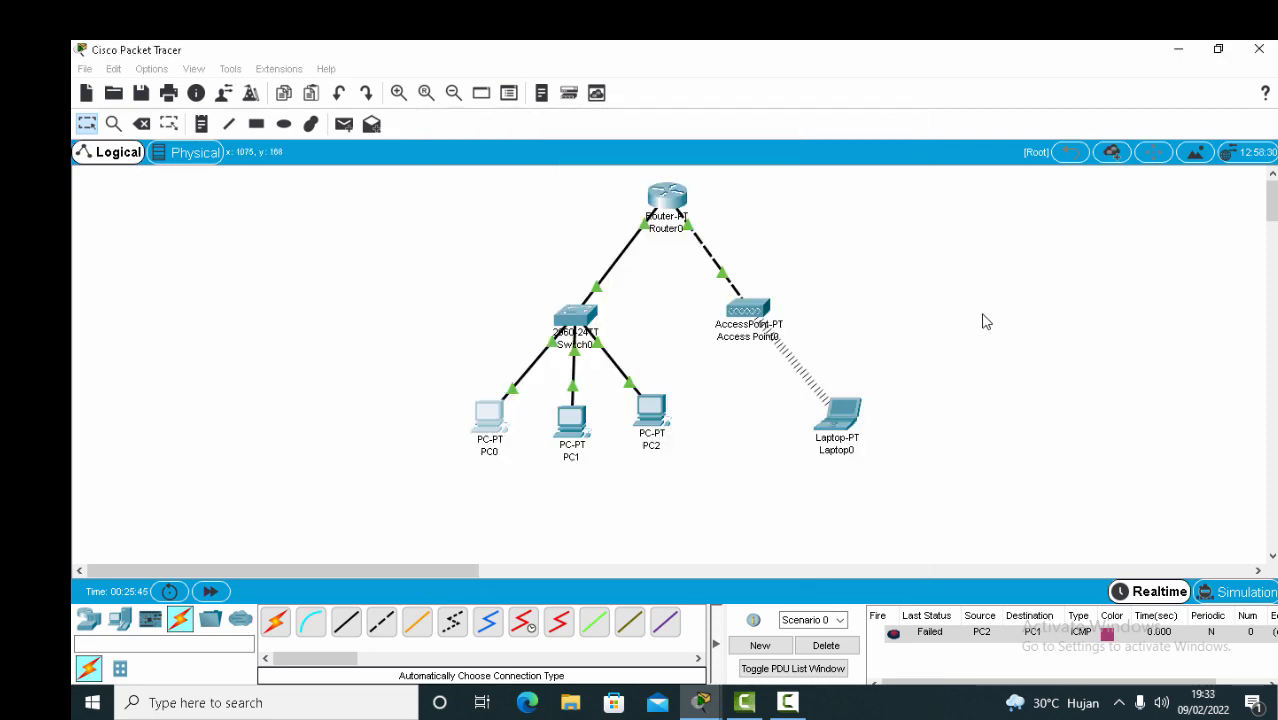
pyautogui.click(497, 410)
pyautogui.click(489, 236)
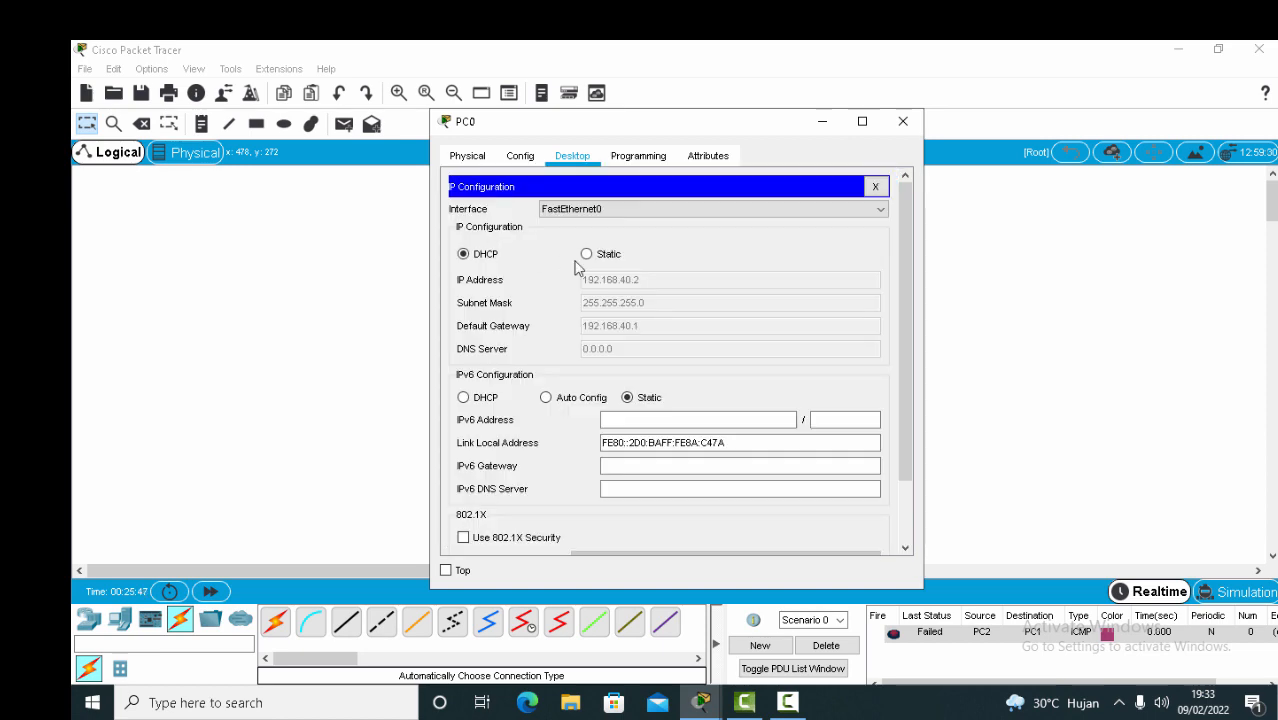
pyautogui.click(903, 121)
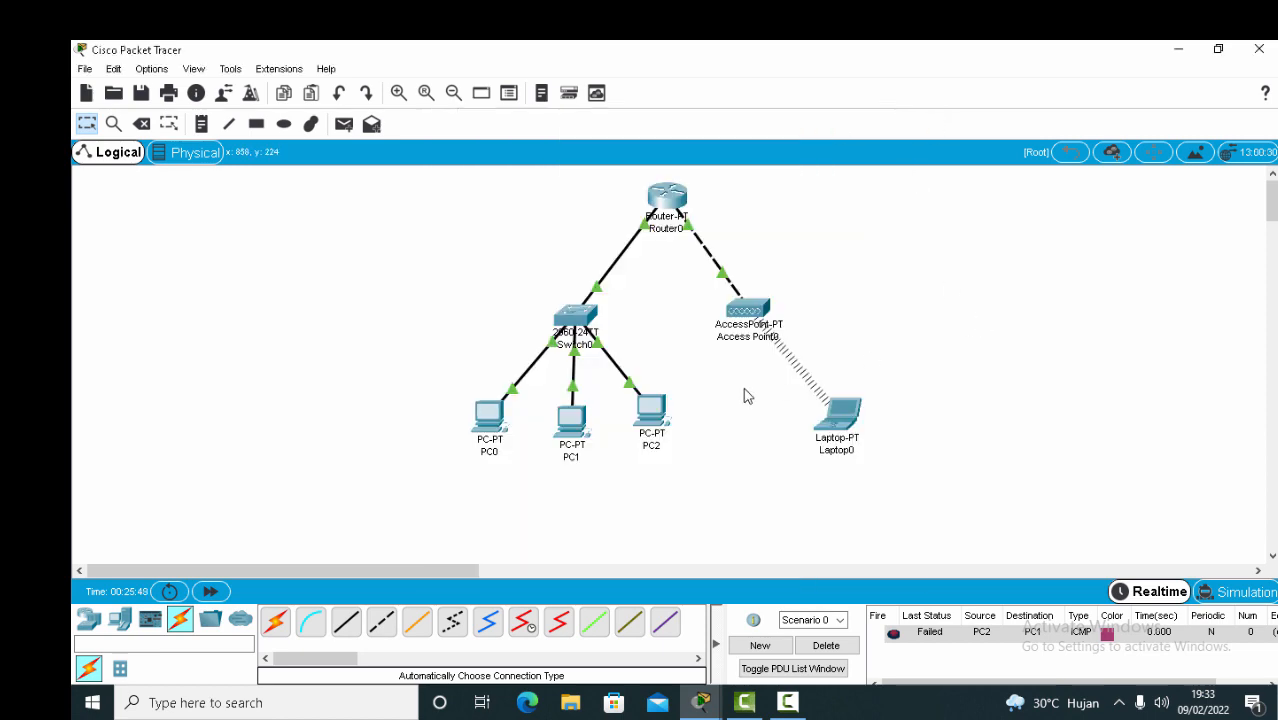
# Check PC2's address 192.168.60.2, then nudge PC2 slightly right.
pyautogui.click(622, 400)
pyautogui.click(520, 239)
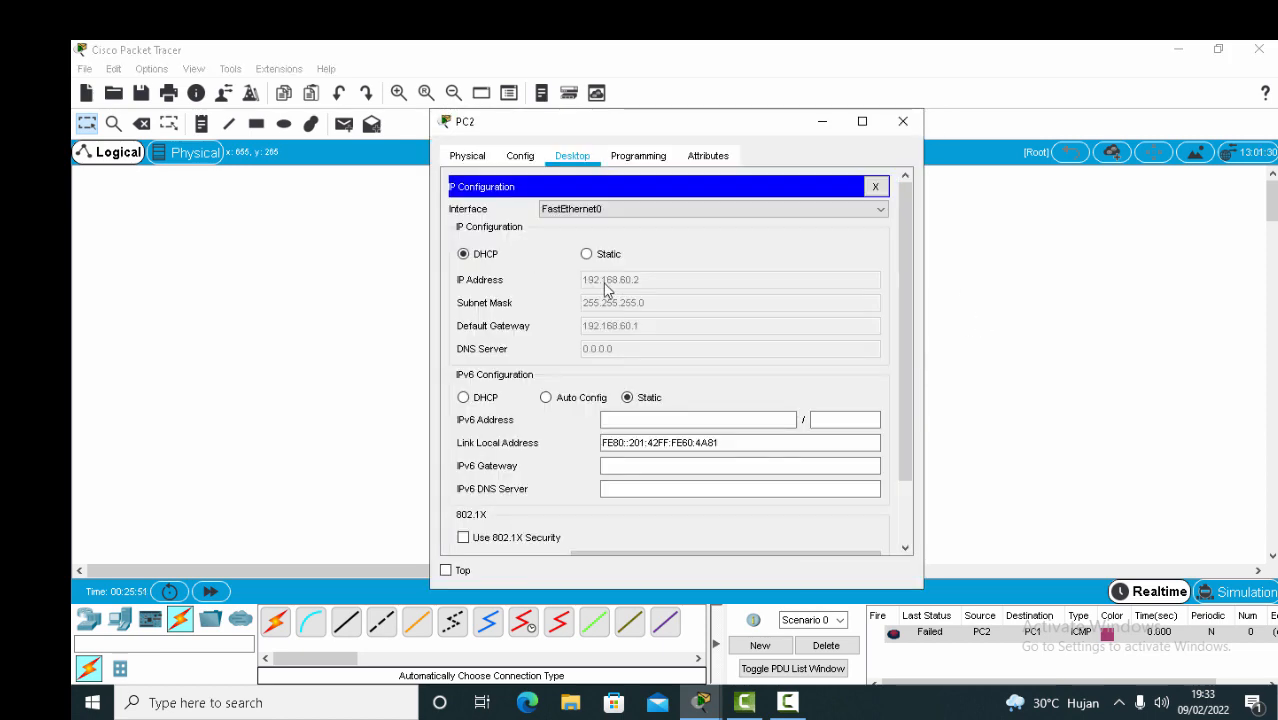
pyautogui.click(903, 121)
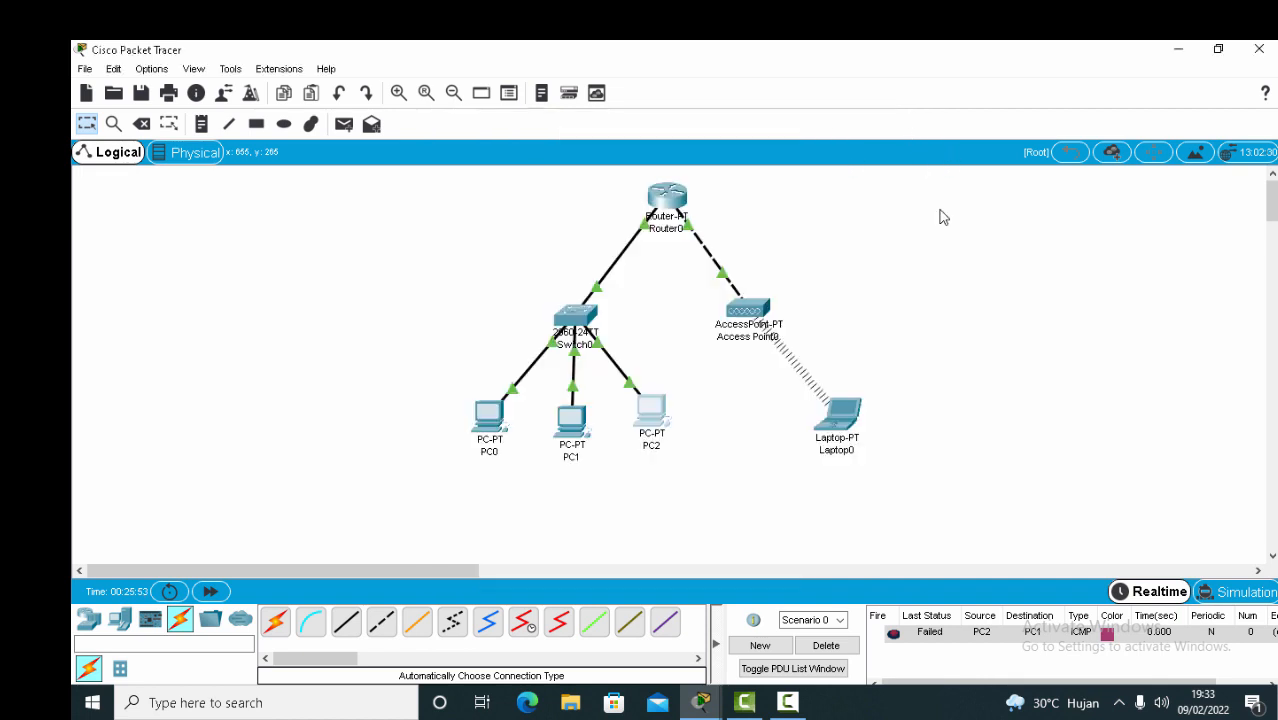
pyautogui.moveTo(663, 418); pyautogui.dragTo(677, 422)
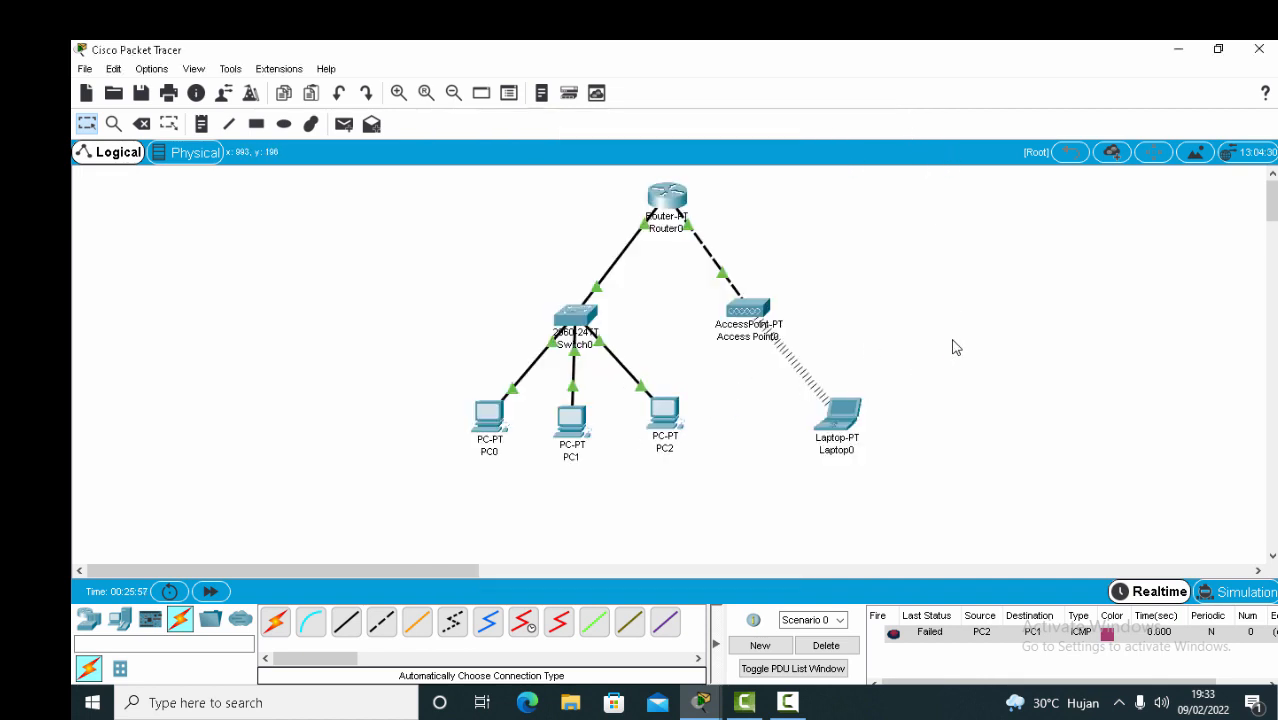
# Nudge PC1 slightly right and up so it lines up evenly with PC0 and PC2 beneath Switch0.
pyautogui.click(582, 426)
pyautogui.moveTo(587, 425); pyautogui.dragTo(592, 422)
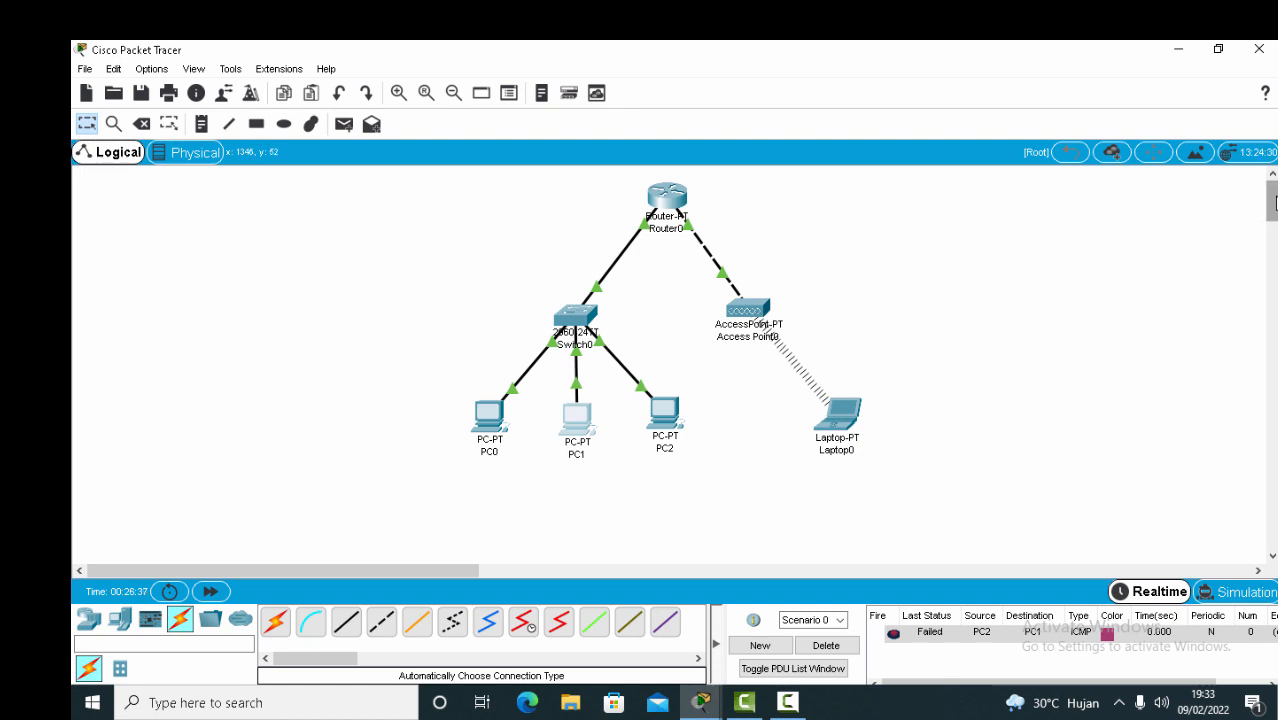
pyautogui.click(789, 703)
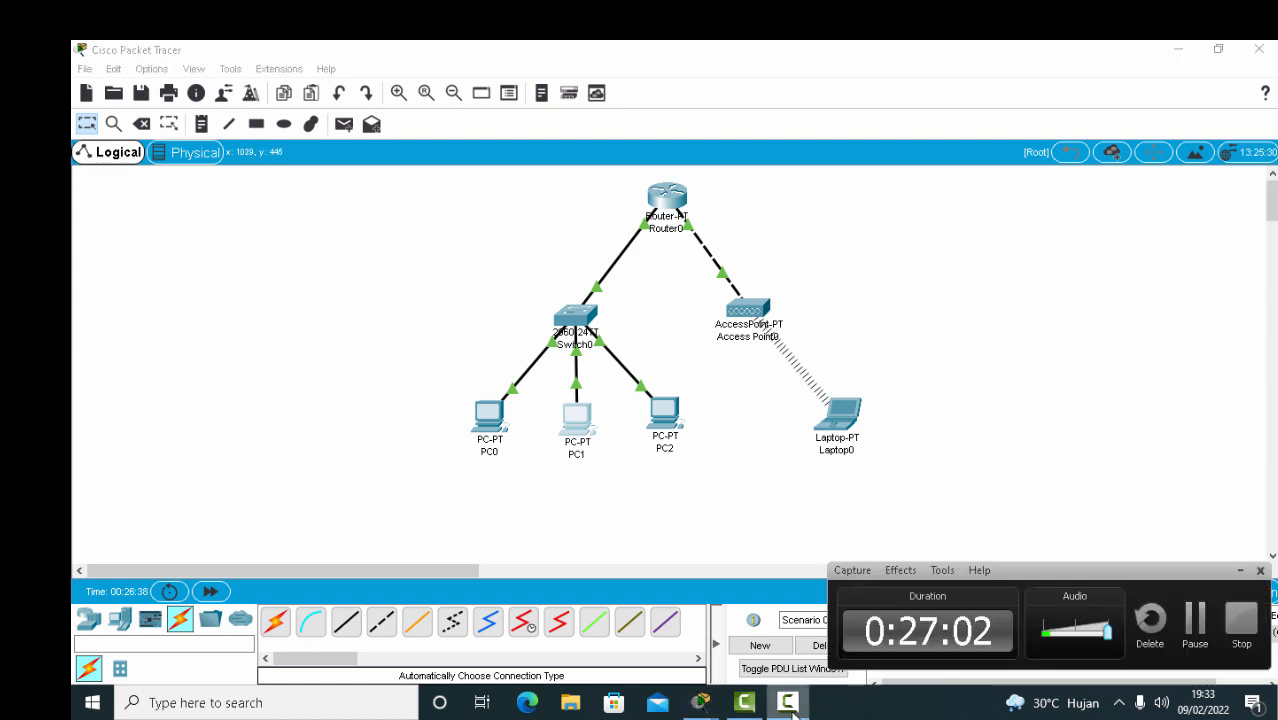